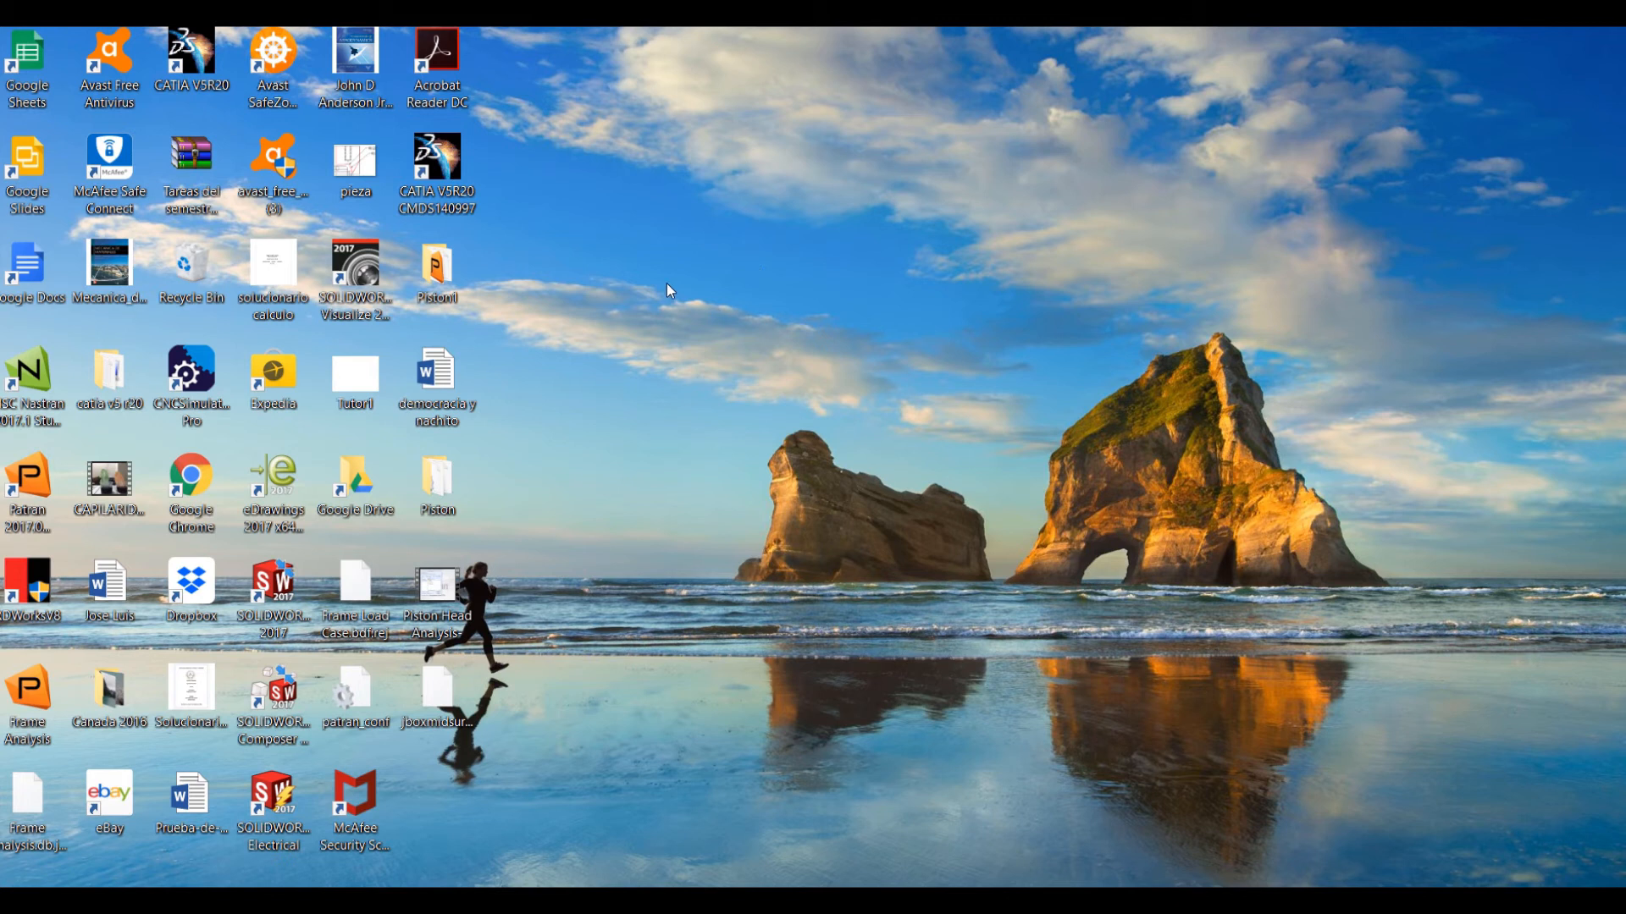
Create a new folder named Midsurface on the desktop
{"action": "right_click", "coordinate": [616, 394]}
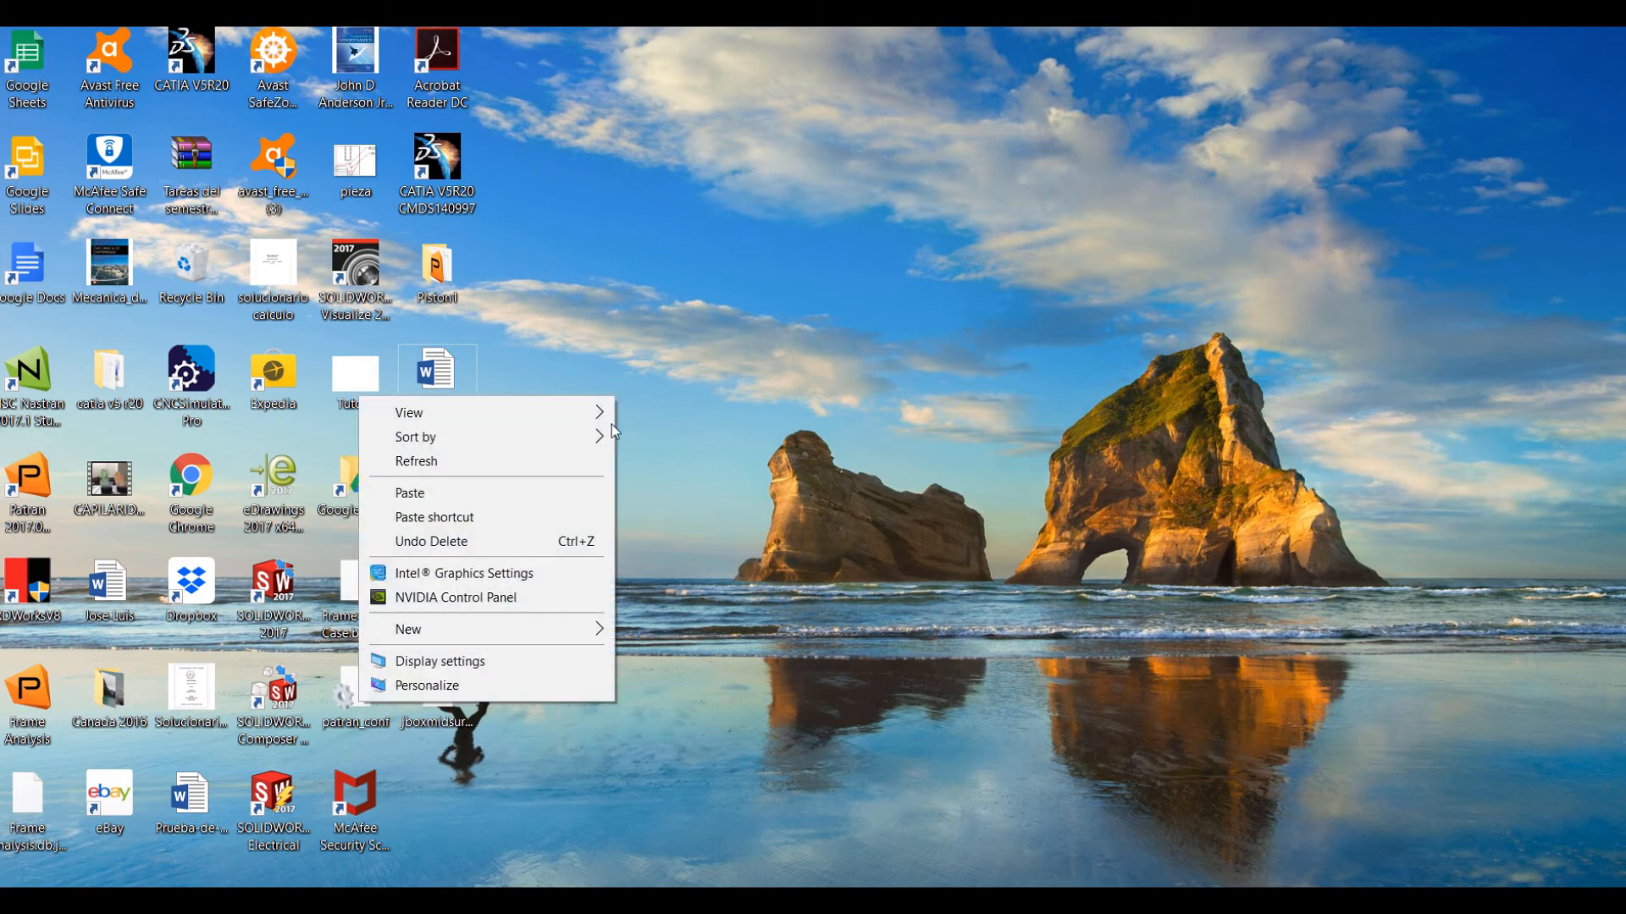
{"action": "mouse_move", "coordinate": [546, 636]}
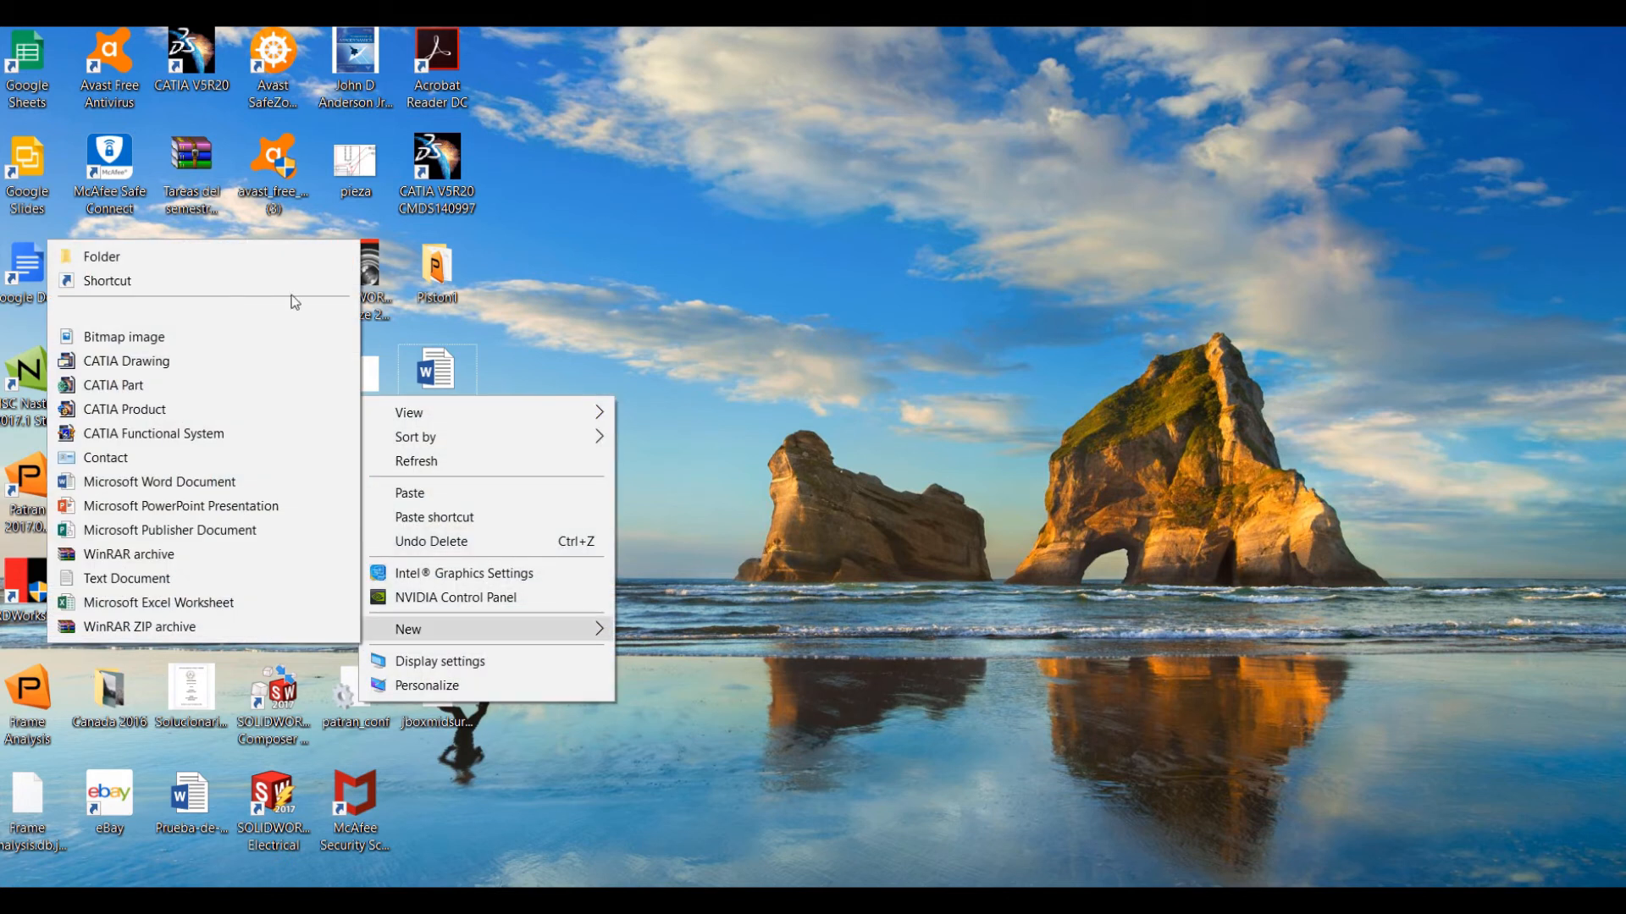
{"action": "left_click", "coordinate": [247, 252]}
{"action": "type", "text": "M"}
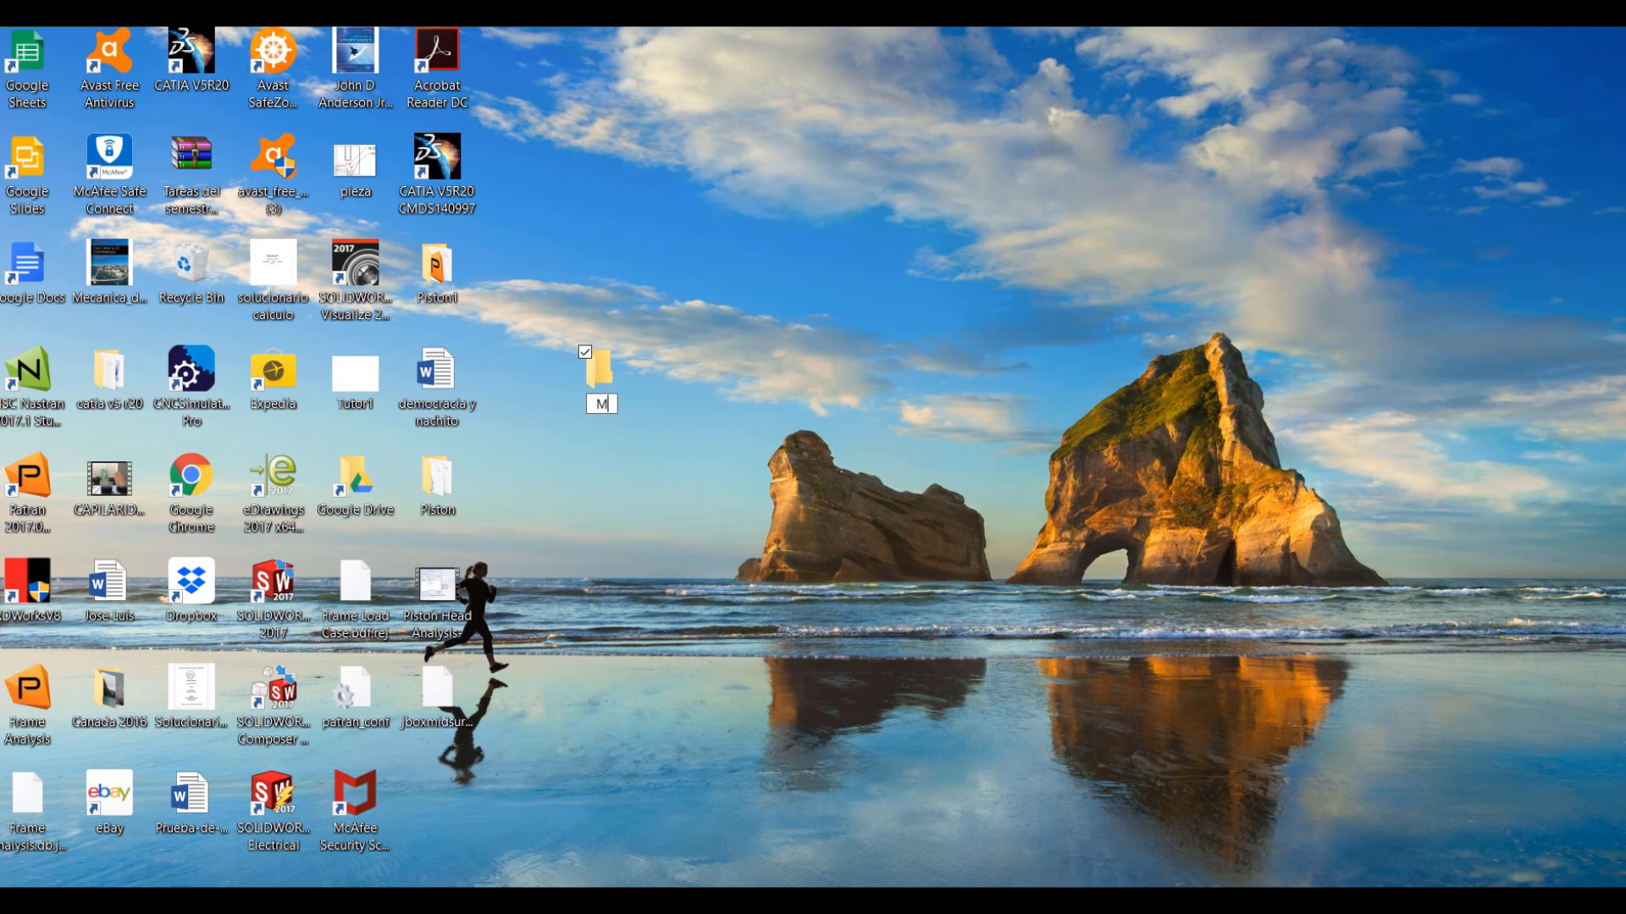
{"action": "type", "text": "idsurface"}
{"action": "left_click", "coordinate": [658, 485]}
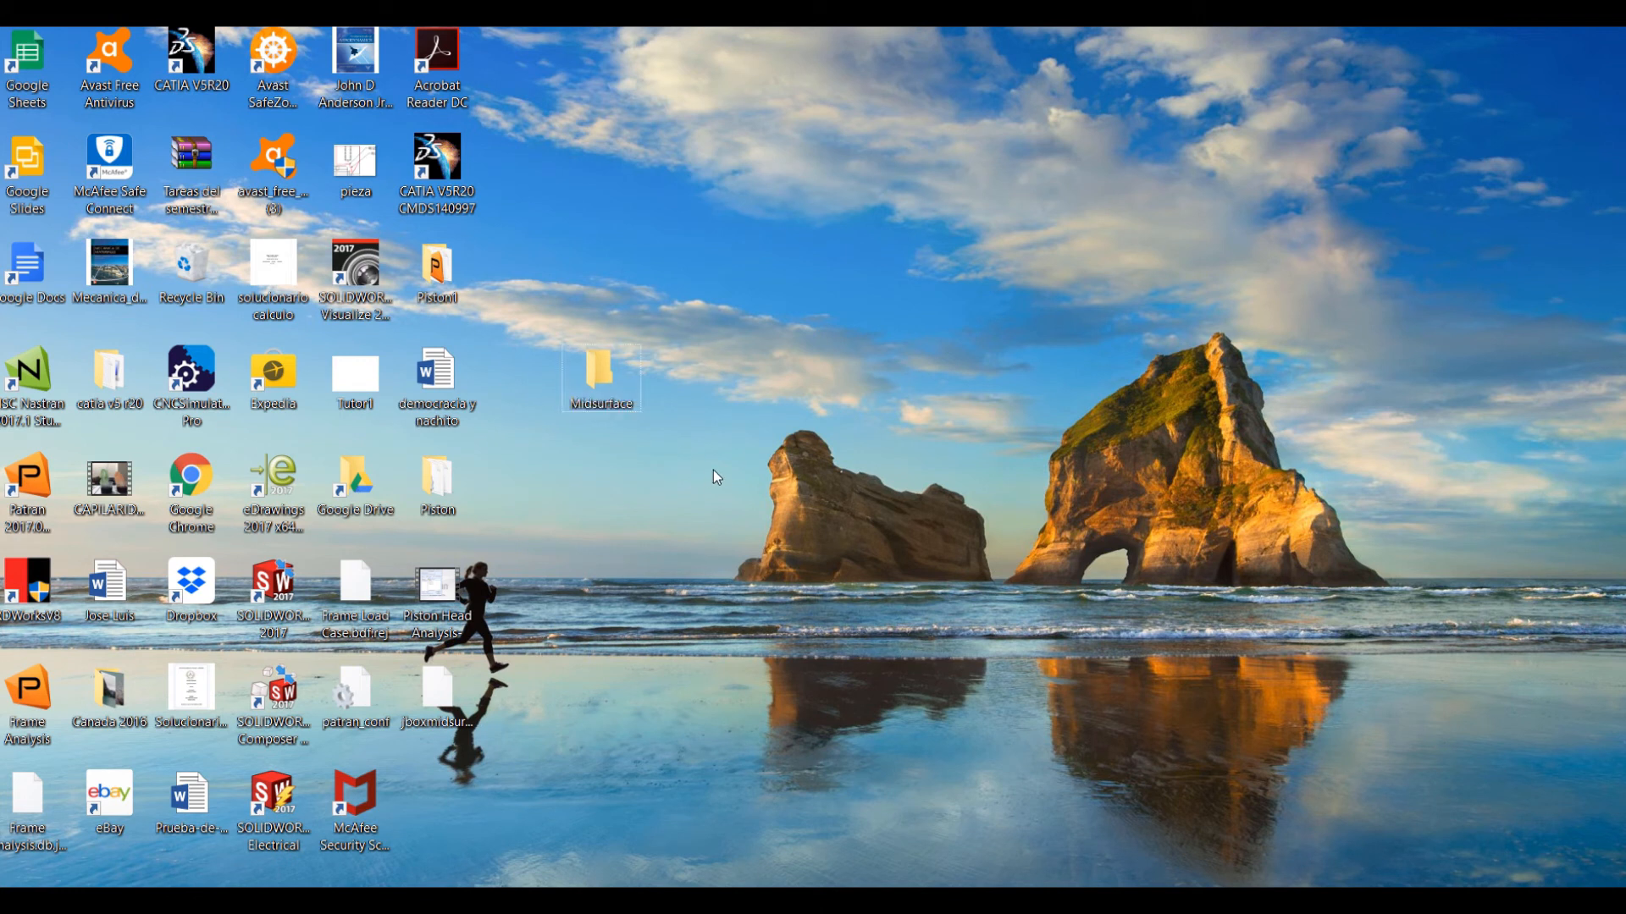
Copy the Patran 2017.0.2 Student Edition shortcut from the desktop into the Midsurface folder
{"action": "left_click", "coordinate": [28, 481]}
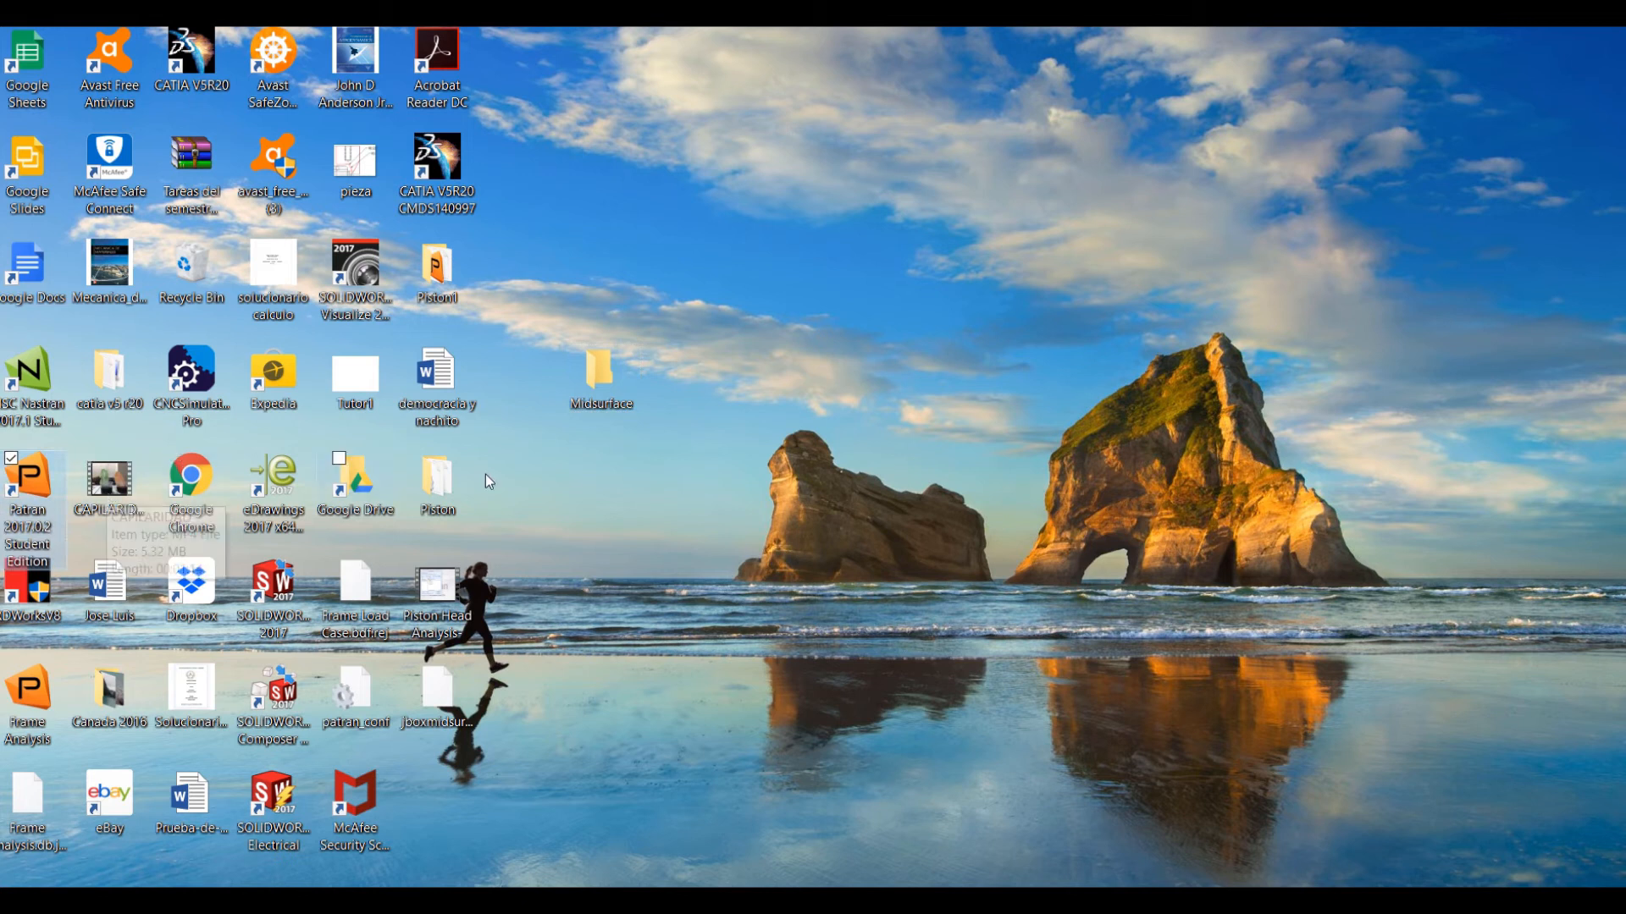
{"action": "double_click", "coordinate": [635, 381]}
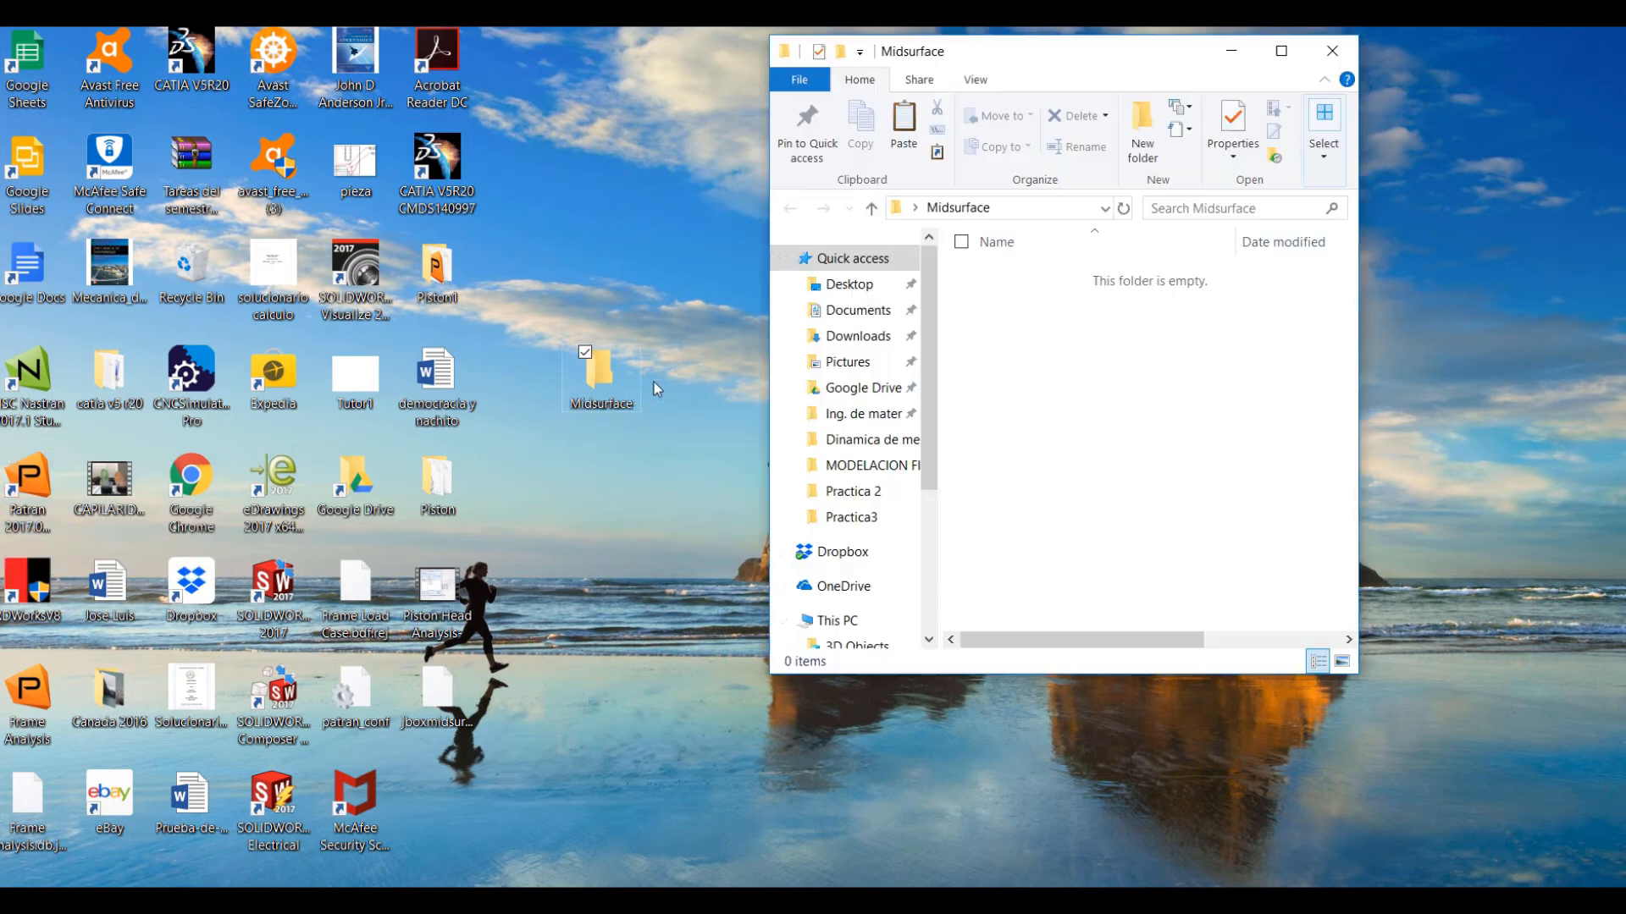
{"action": "key", "text": "ctrl+v"}
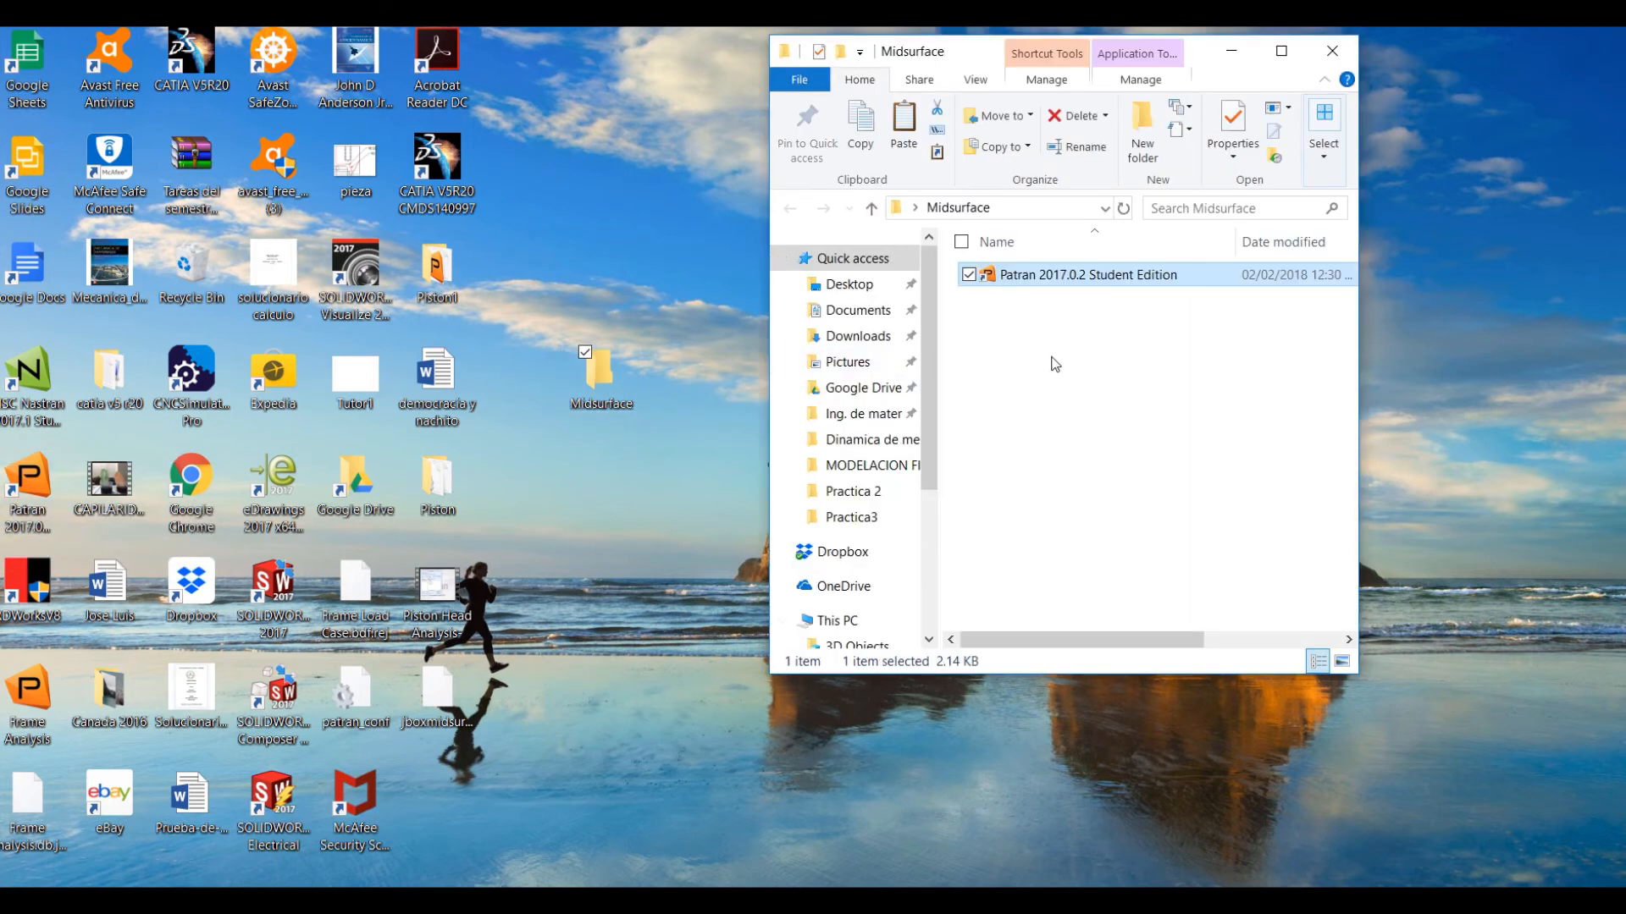
{"action": "left_click", "coordinate": [1052, 359]}
{"action": "left_click", "coordinate": [650, 549]}
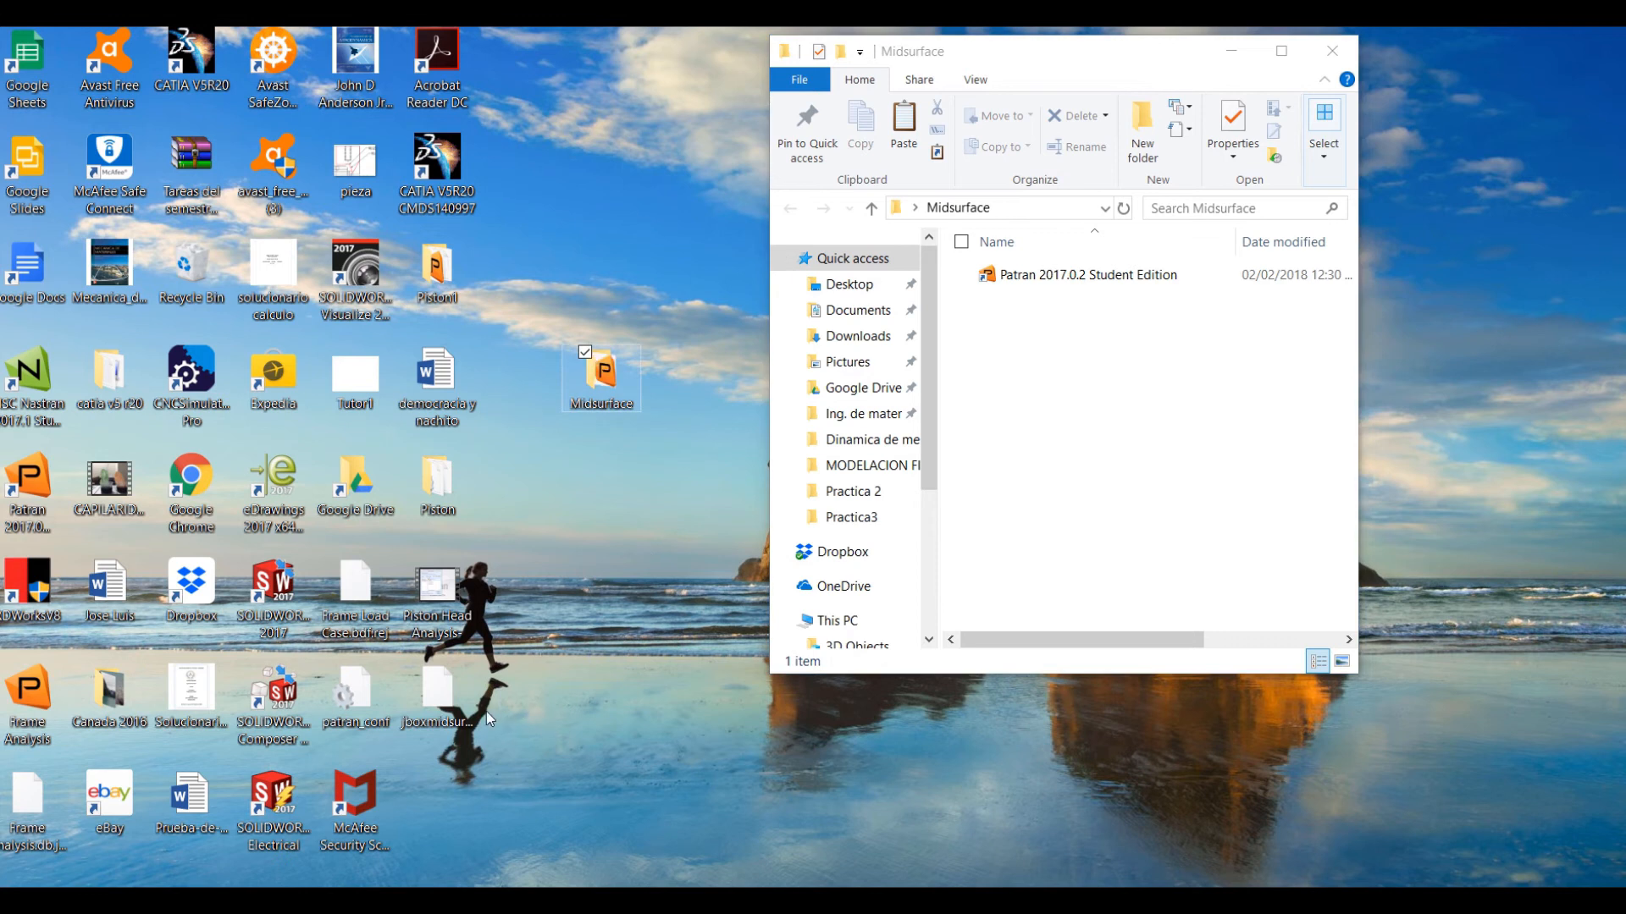
Move the jboxmidsurface.x_t file from the desktop into the Midsurface folder
{"action": "left_click_drag", "start_coordinate": [432, 700], "coordinate": [1025, 309]}
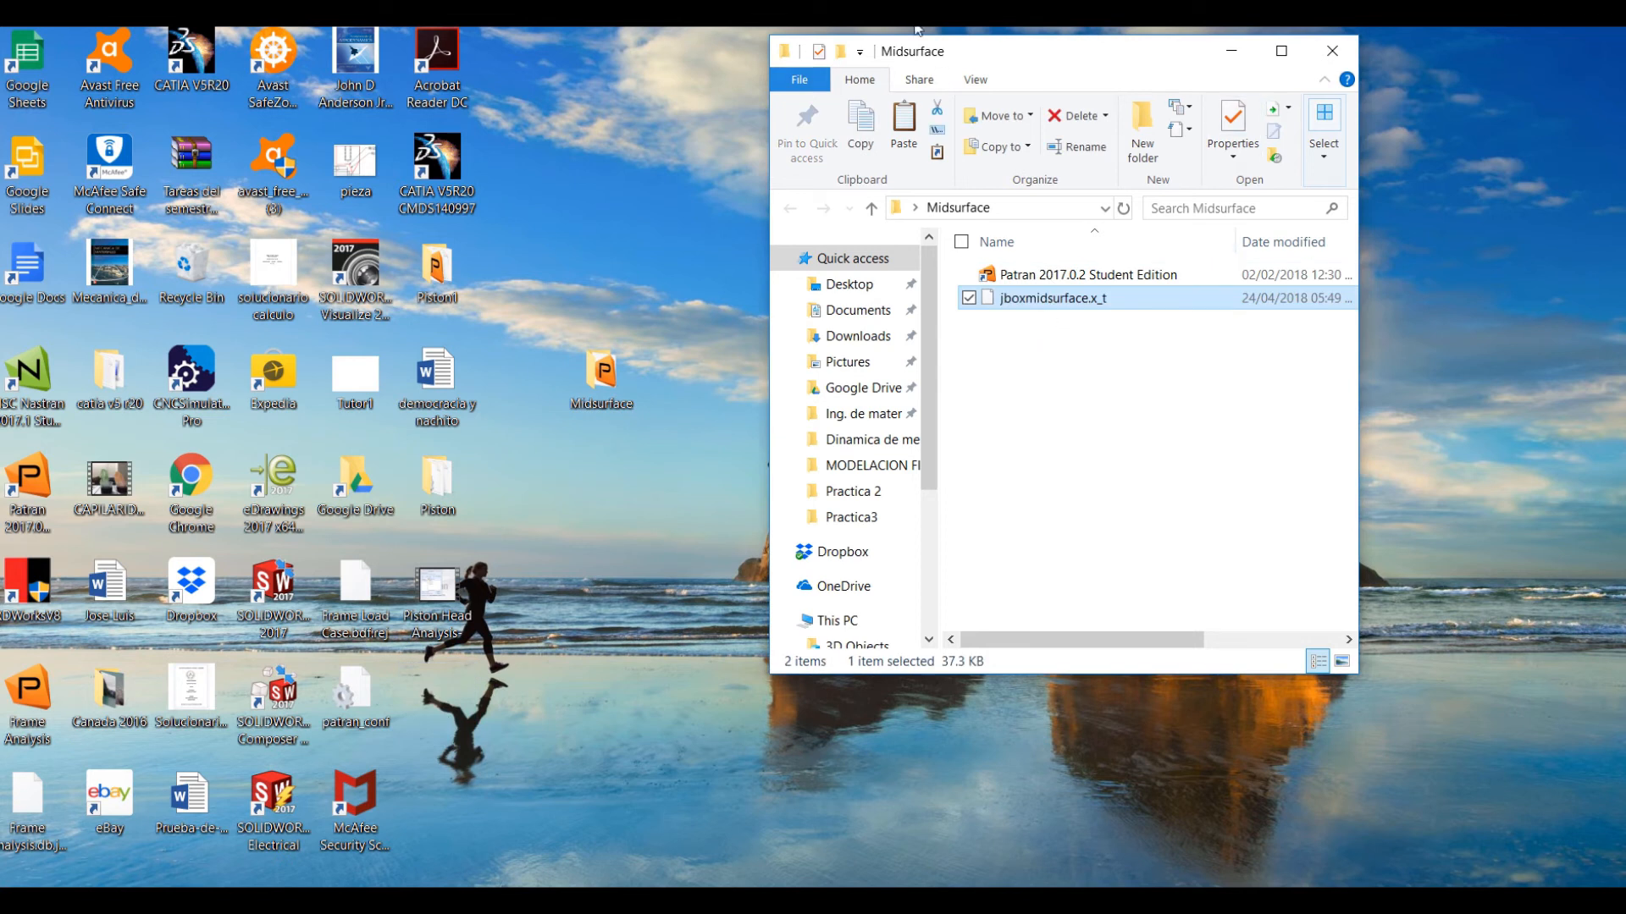
{"action": "mouse_move", "coordinate": [917, 29]}
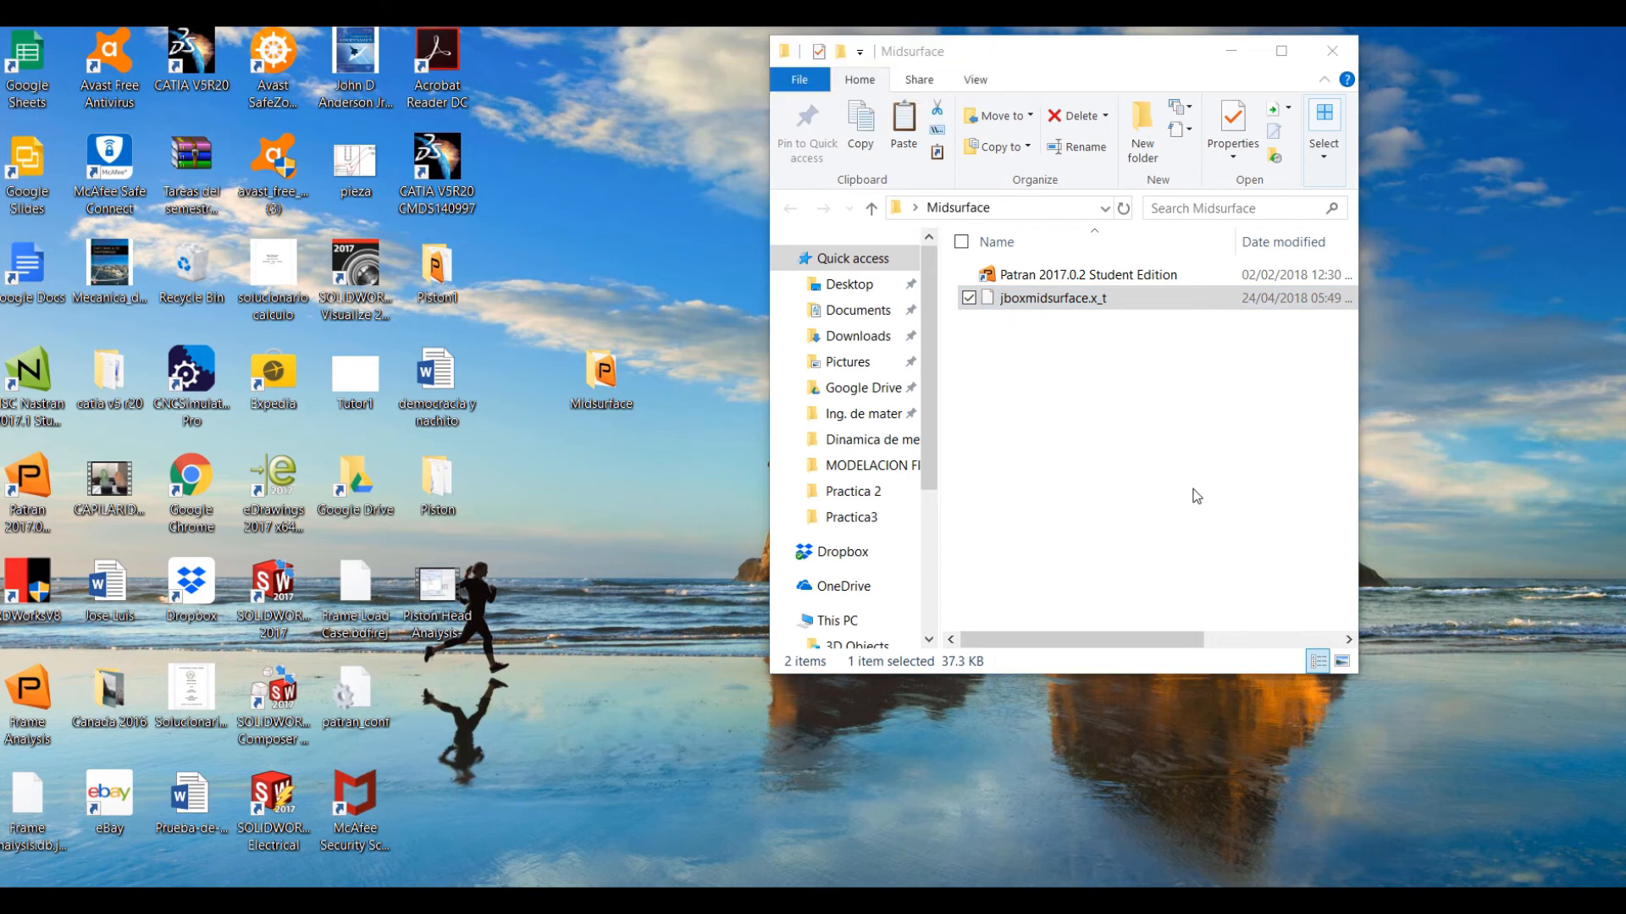
{"action": "left_click", "coordinate": [1099, 476]}
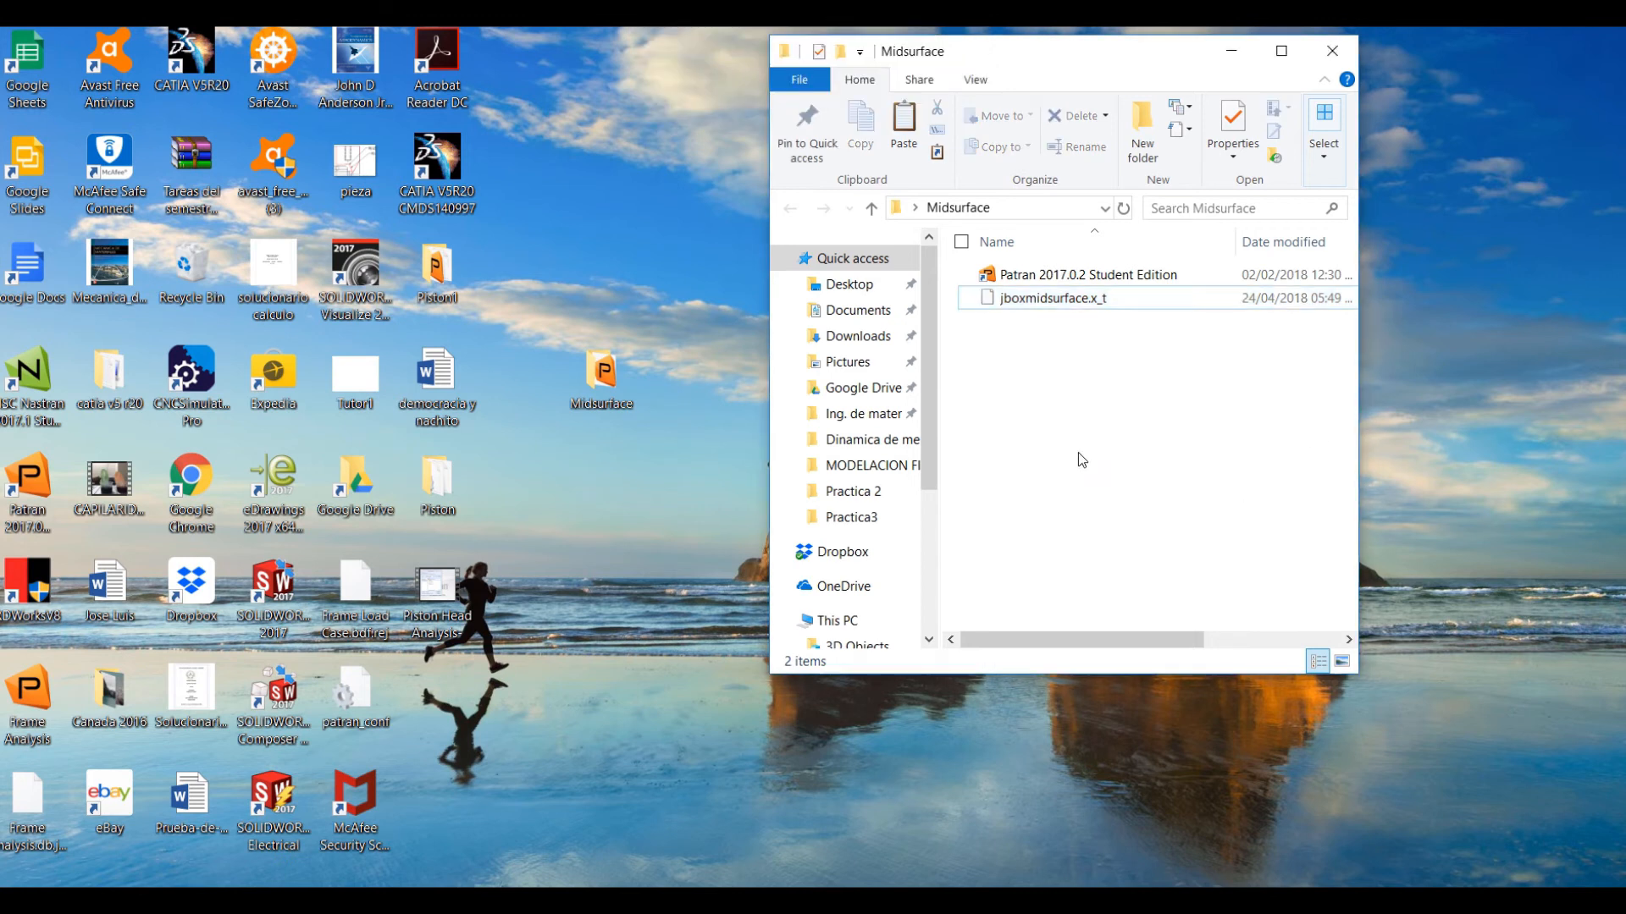
Launch Patran from the shortcut in the Midsurface folder and create a new database named midsurface.db in that folder
{"action": "double_click", "coordinate": [1056, 279]}
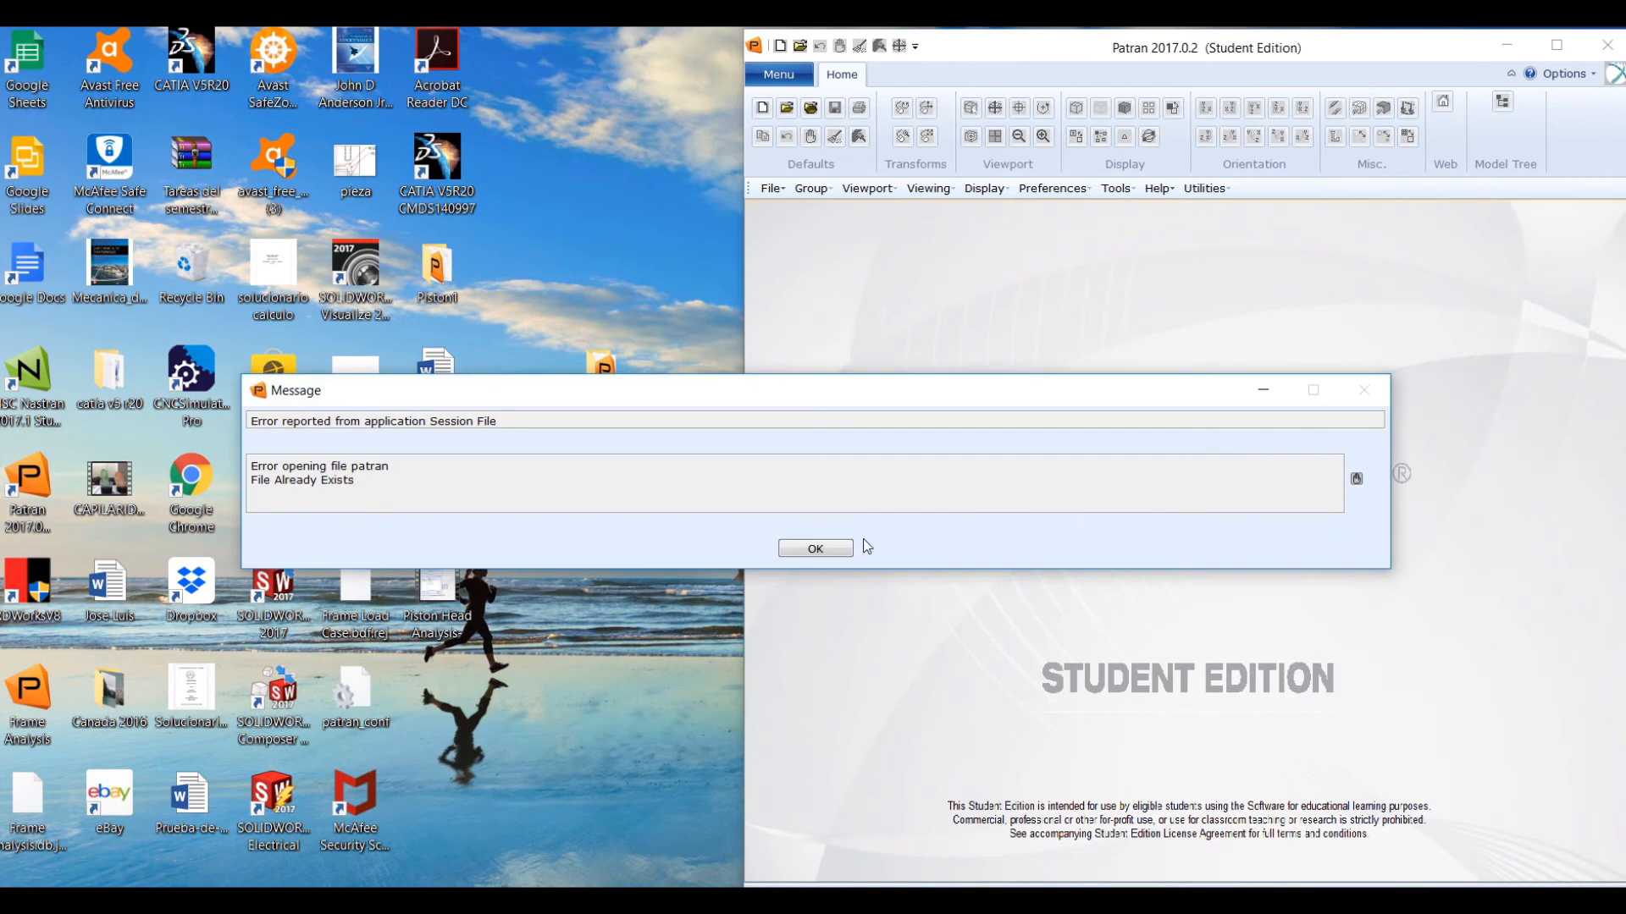
{"action": "left_click", "coordinate": [834, 549]}
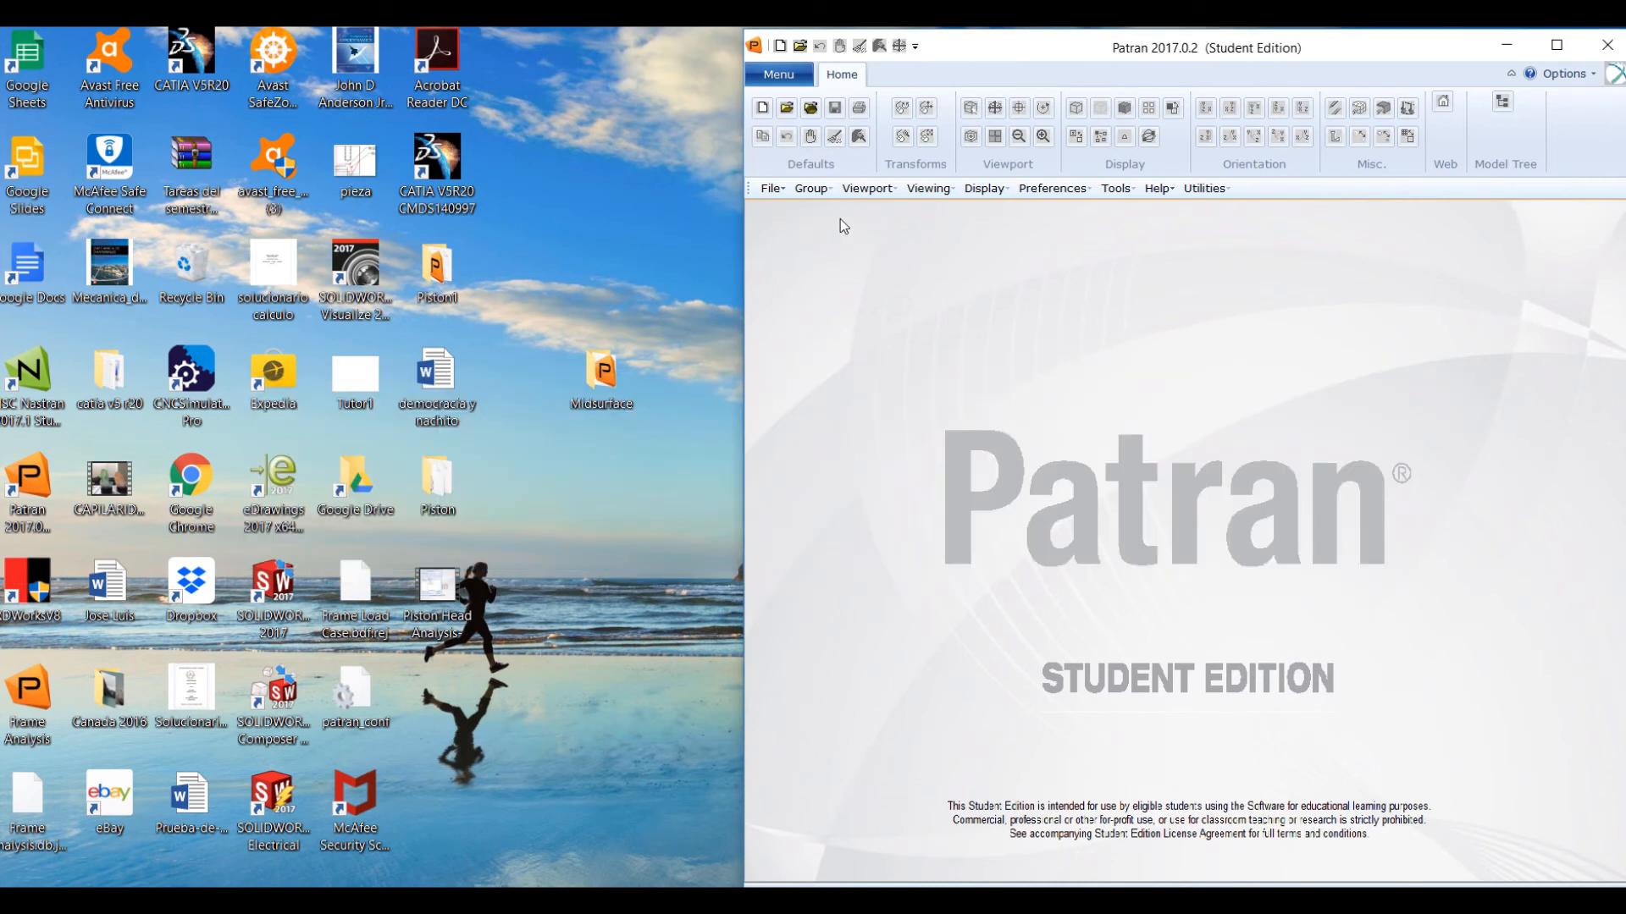
{"action": "left_click", "coordinate": [772, 189]}
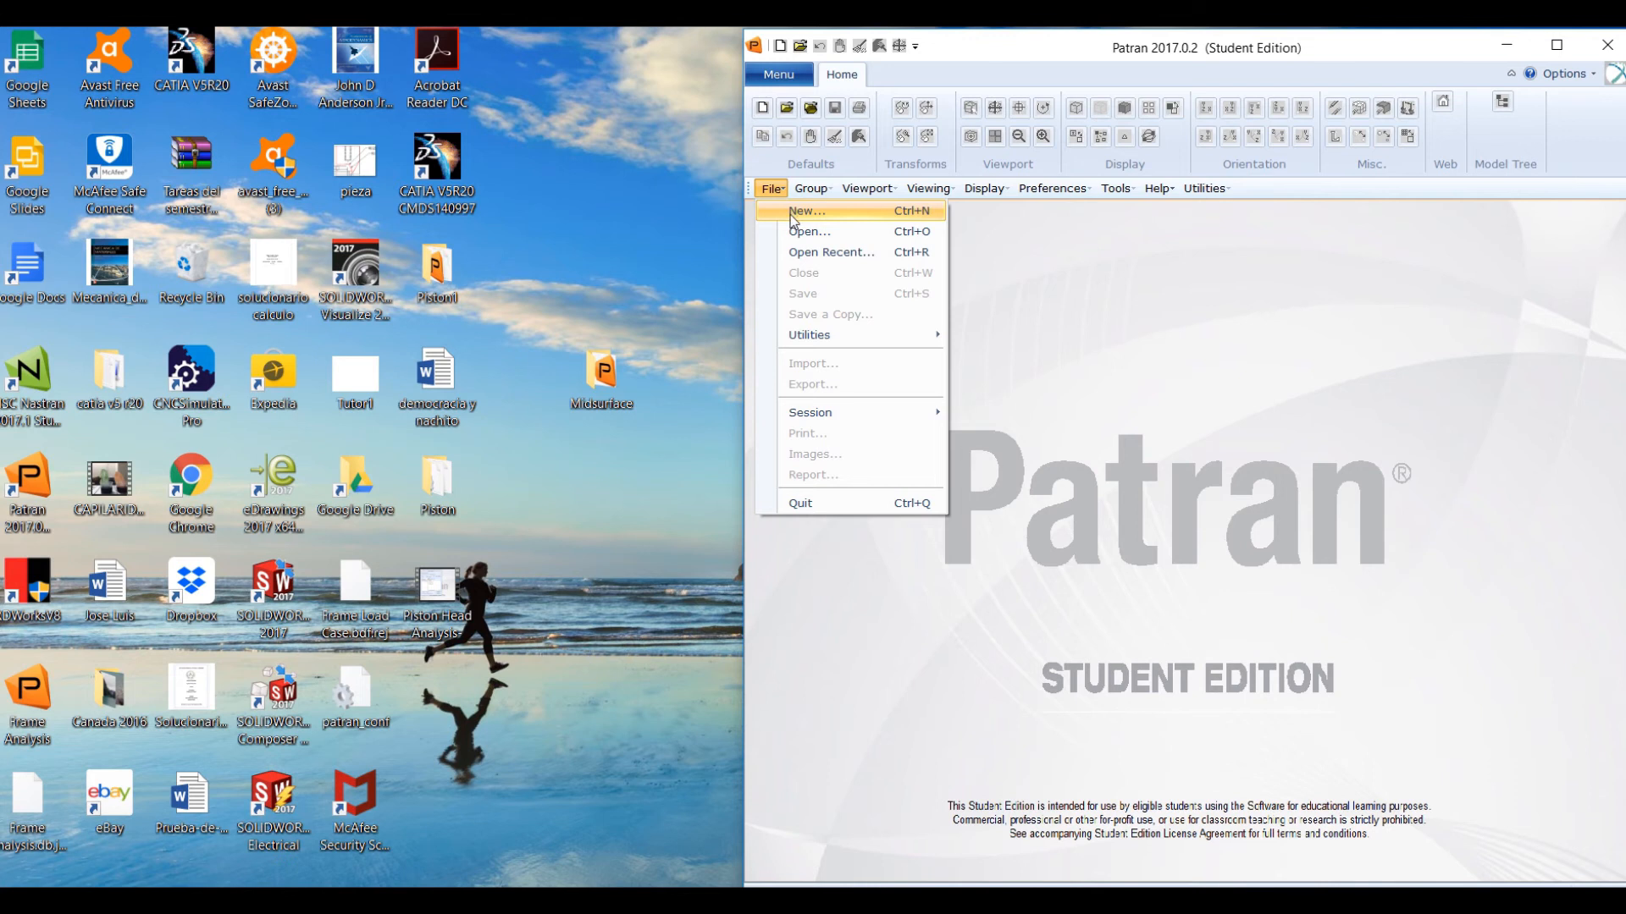
{"action": "left_click", "coordinate": [792, 211]}
{"action": "left_click_drag", "start_coordinate": [795, 151], "coordinate": [964, 165]}
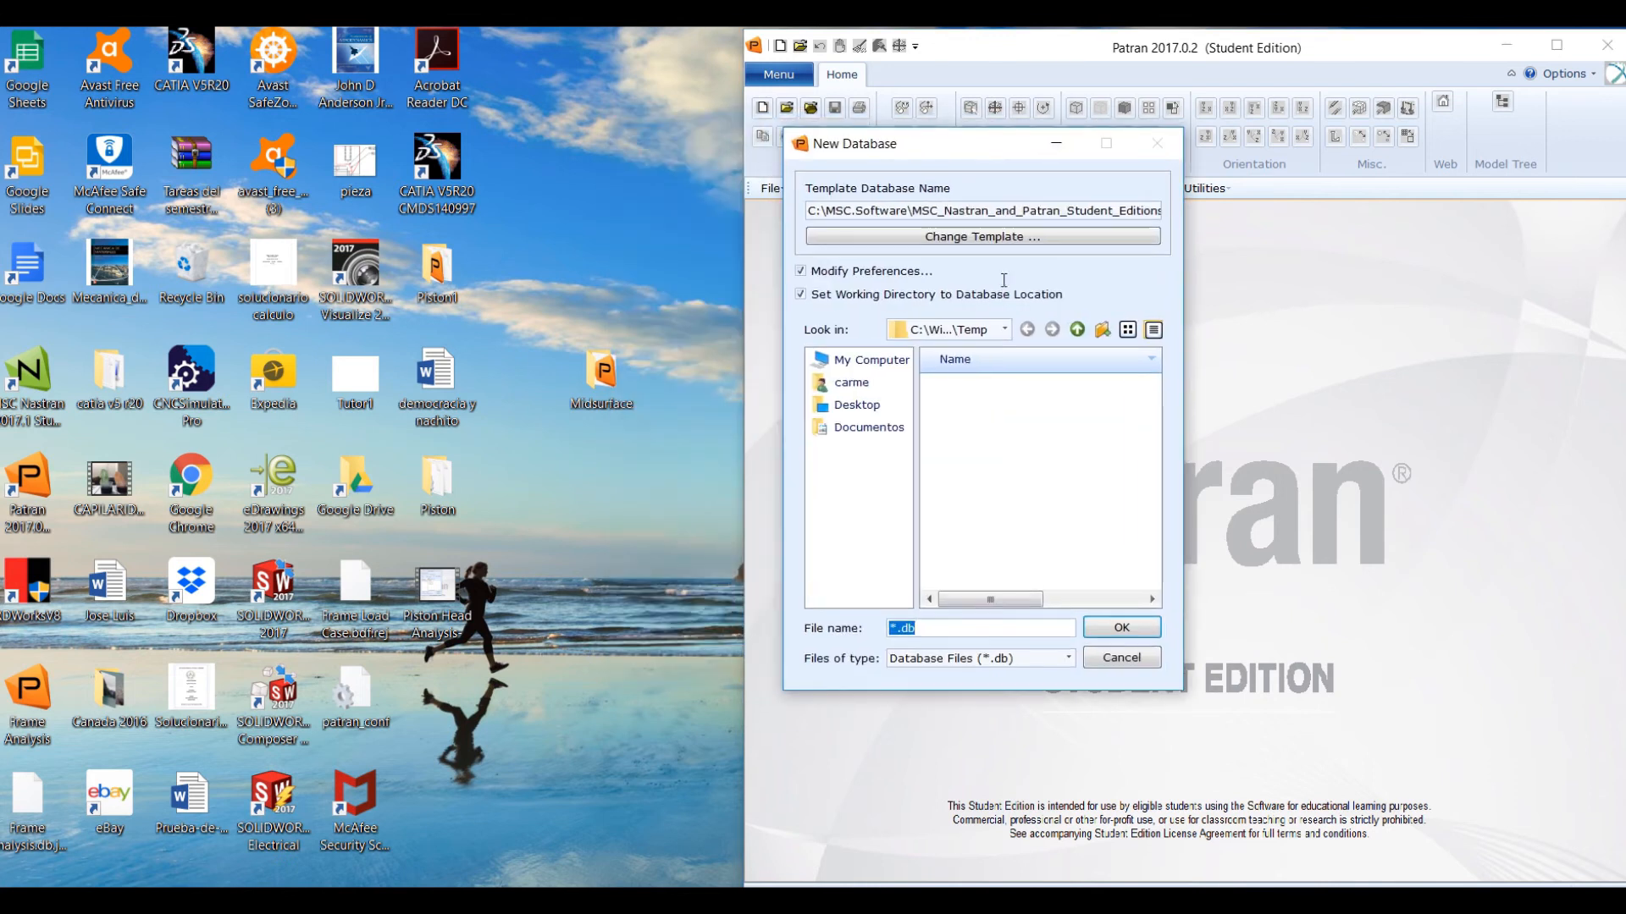
{"action": "left_click", "coordinate": [931, 628]}
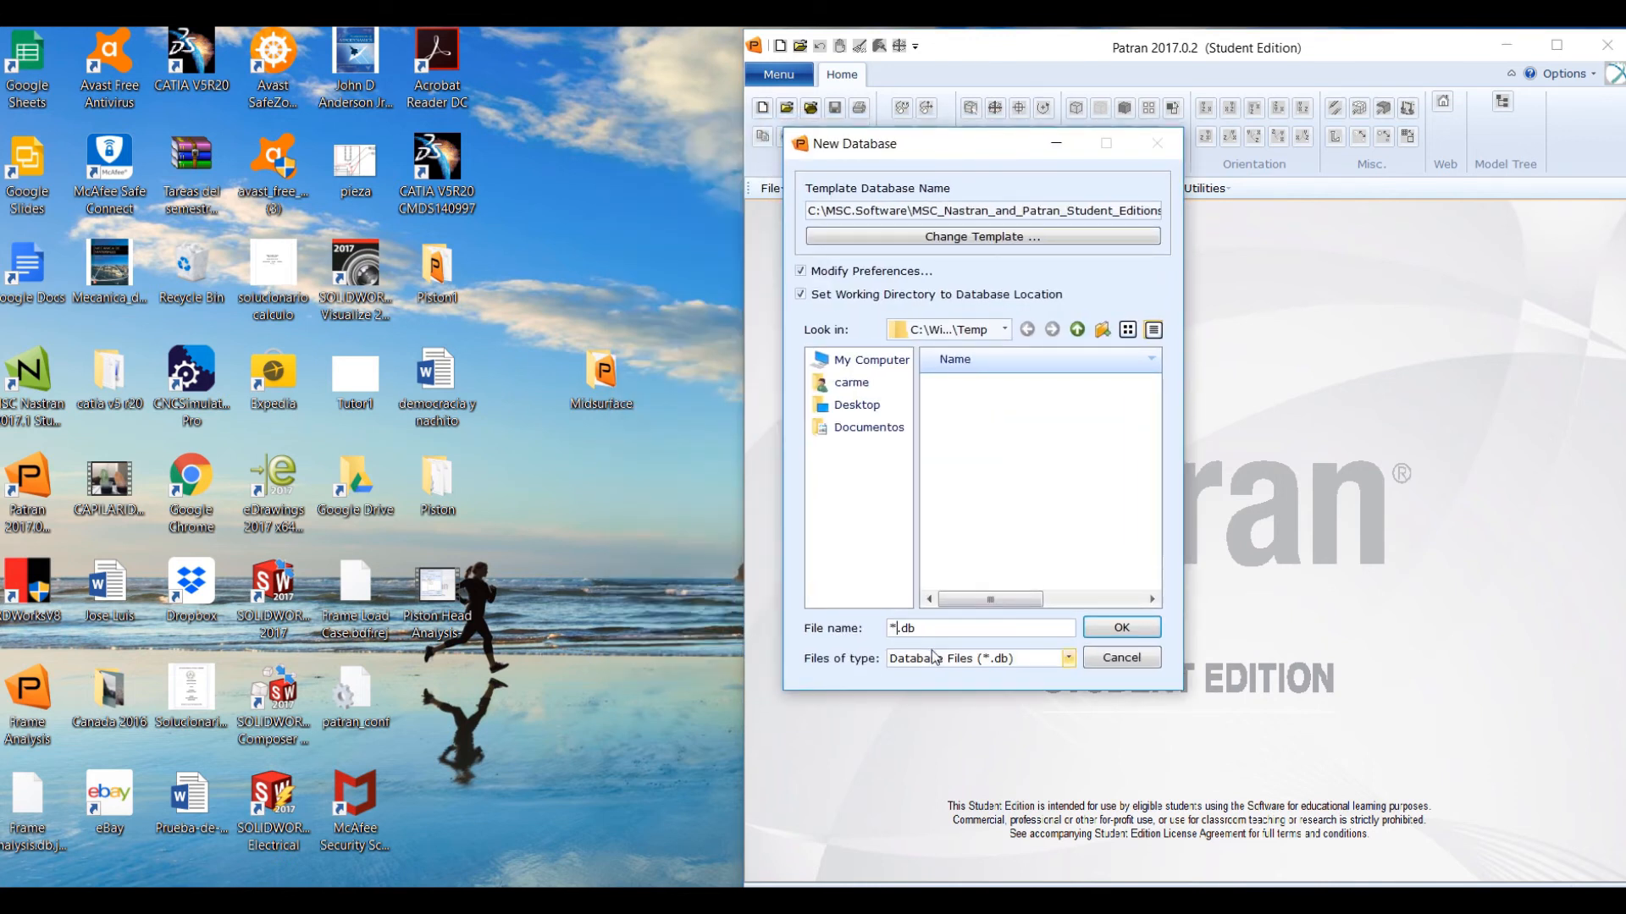
{"action": "key", "text": "BackSpace"}
{"action": "type", "text": "midsurface"}
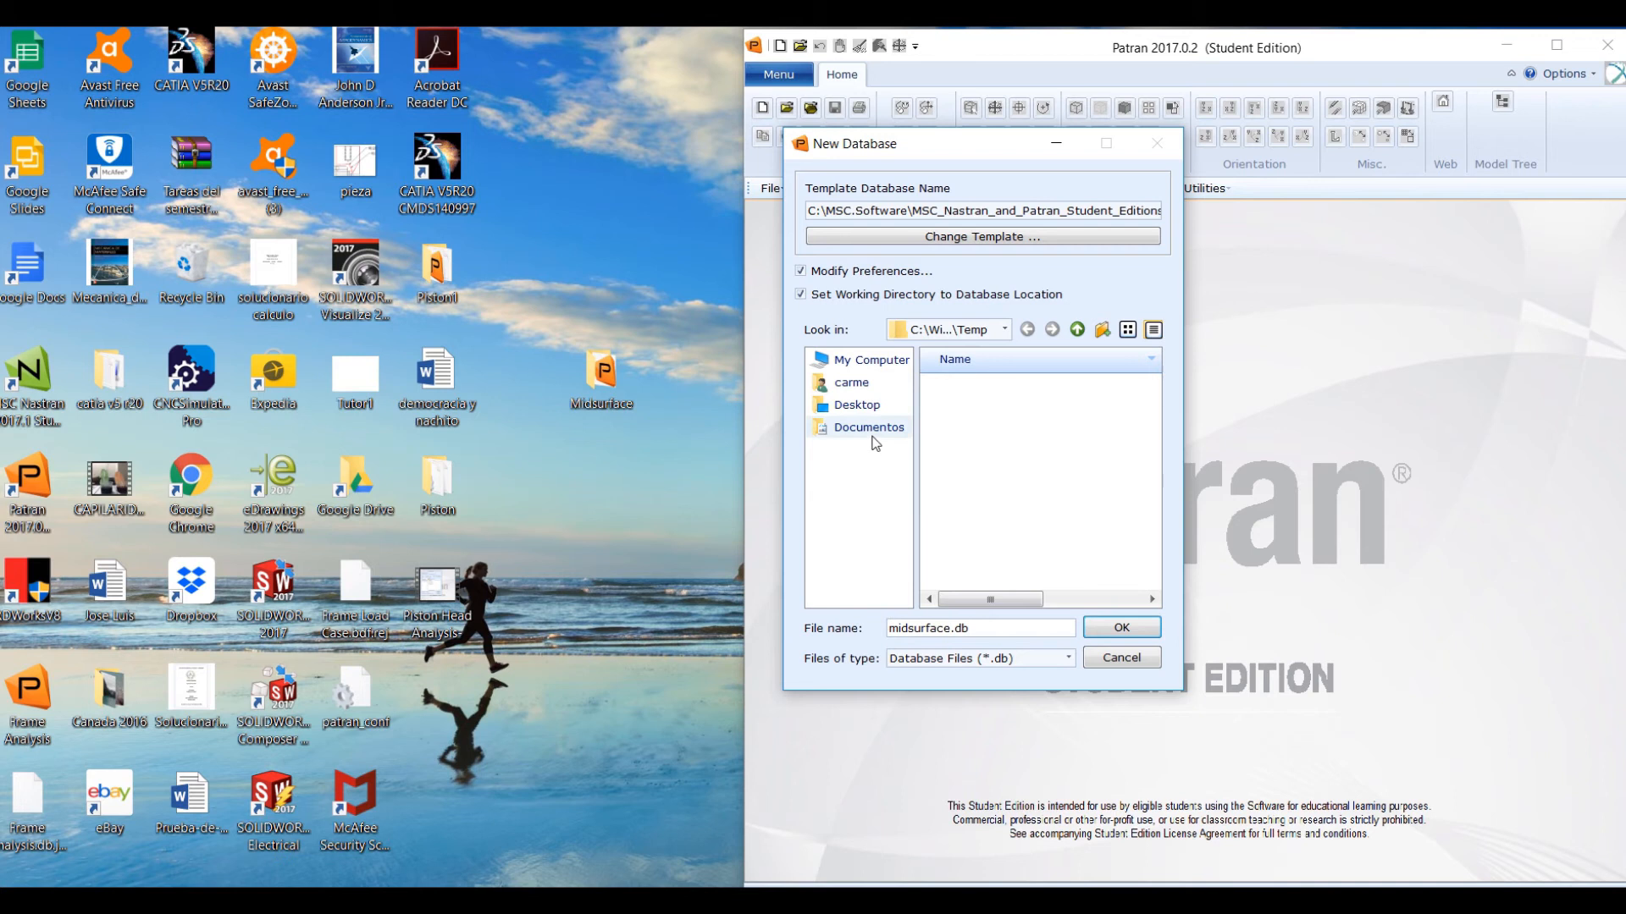
{"action": "left_click", "coordinate": [857, 406]}
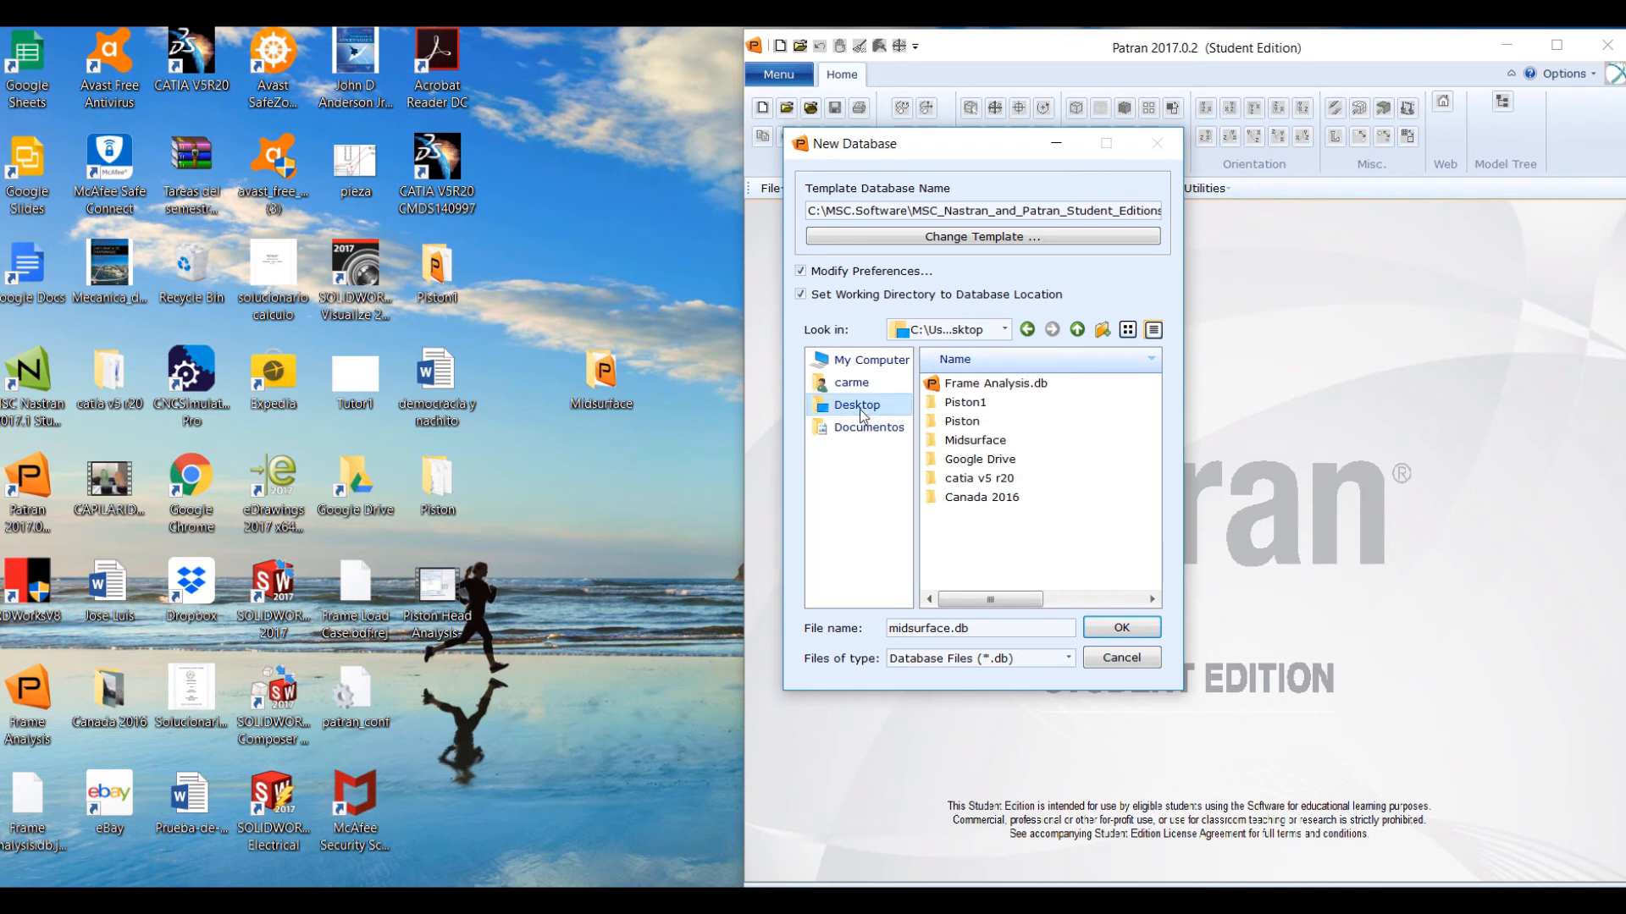
{"action": "double_click", "coordinate": [976, 442]}
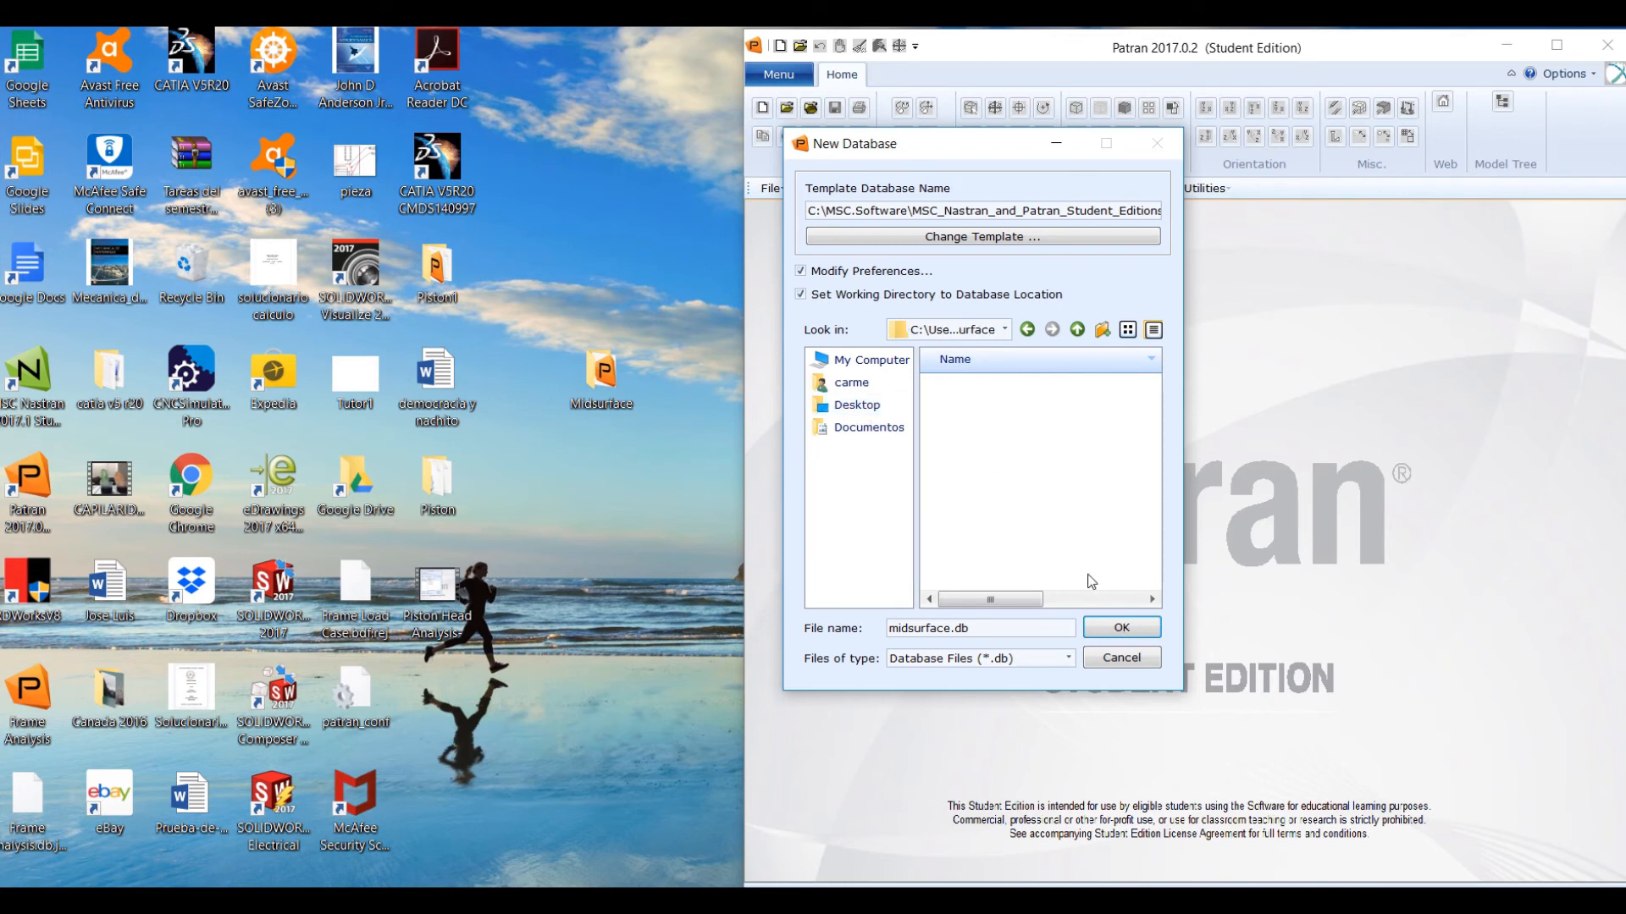
{"action": "left_click", "coordinate": [1137, 633]}
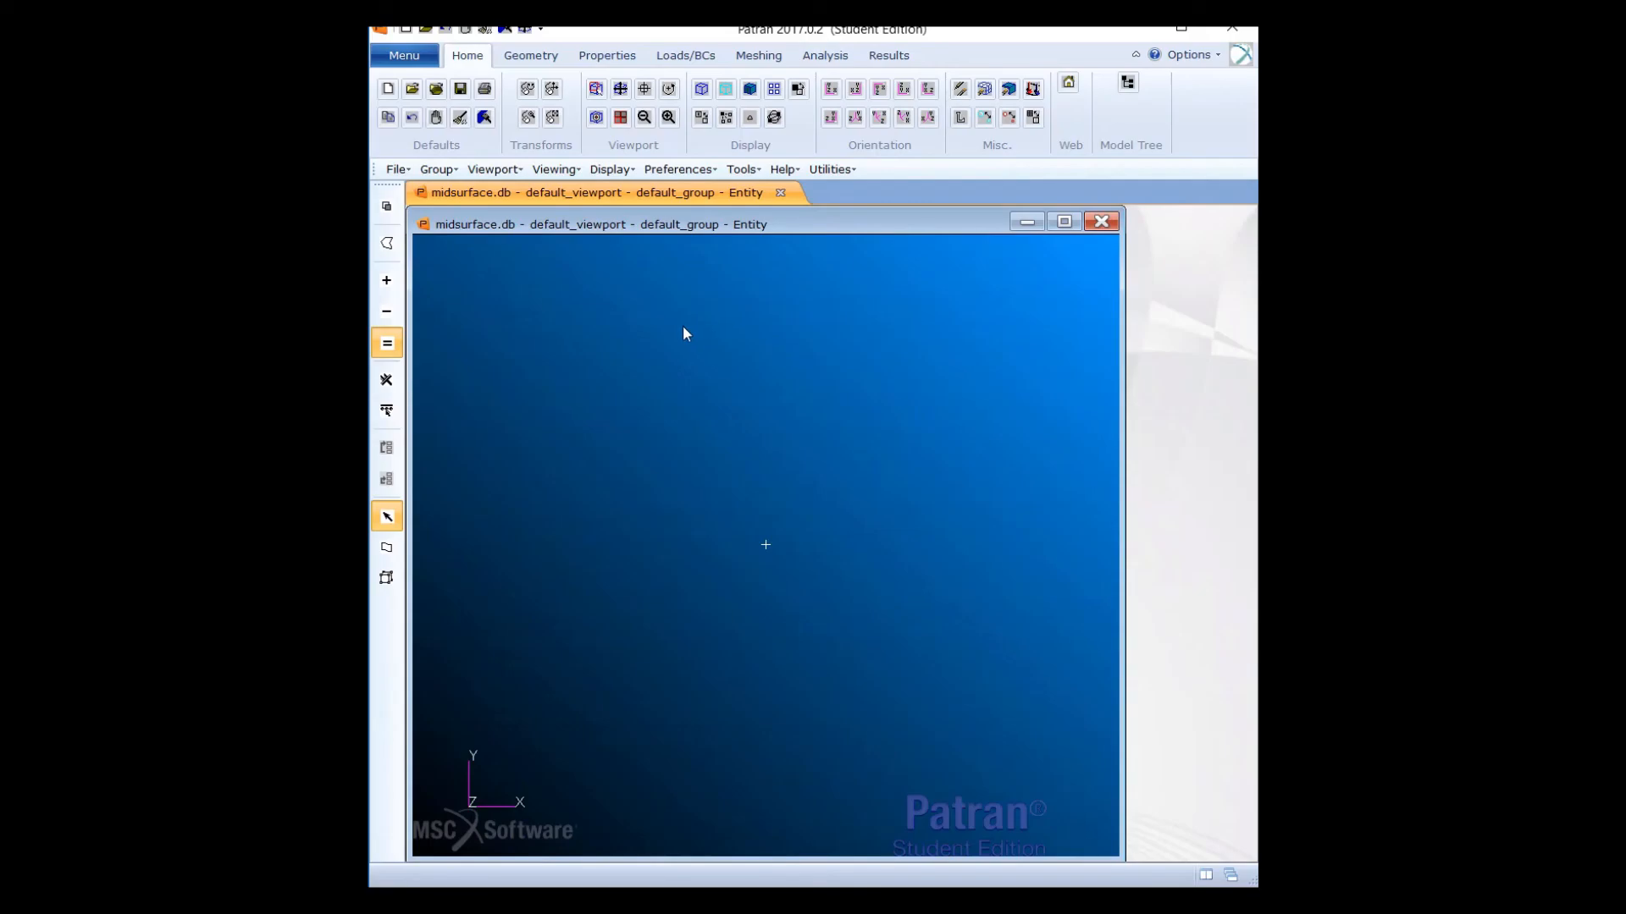
Import the Parasolid xmt model jboxmidsurface.x_t into the default group and close the import summary
{"action": "left_click", "coordinate": [397, 169]}
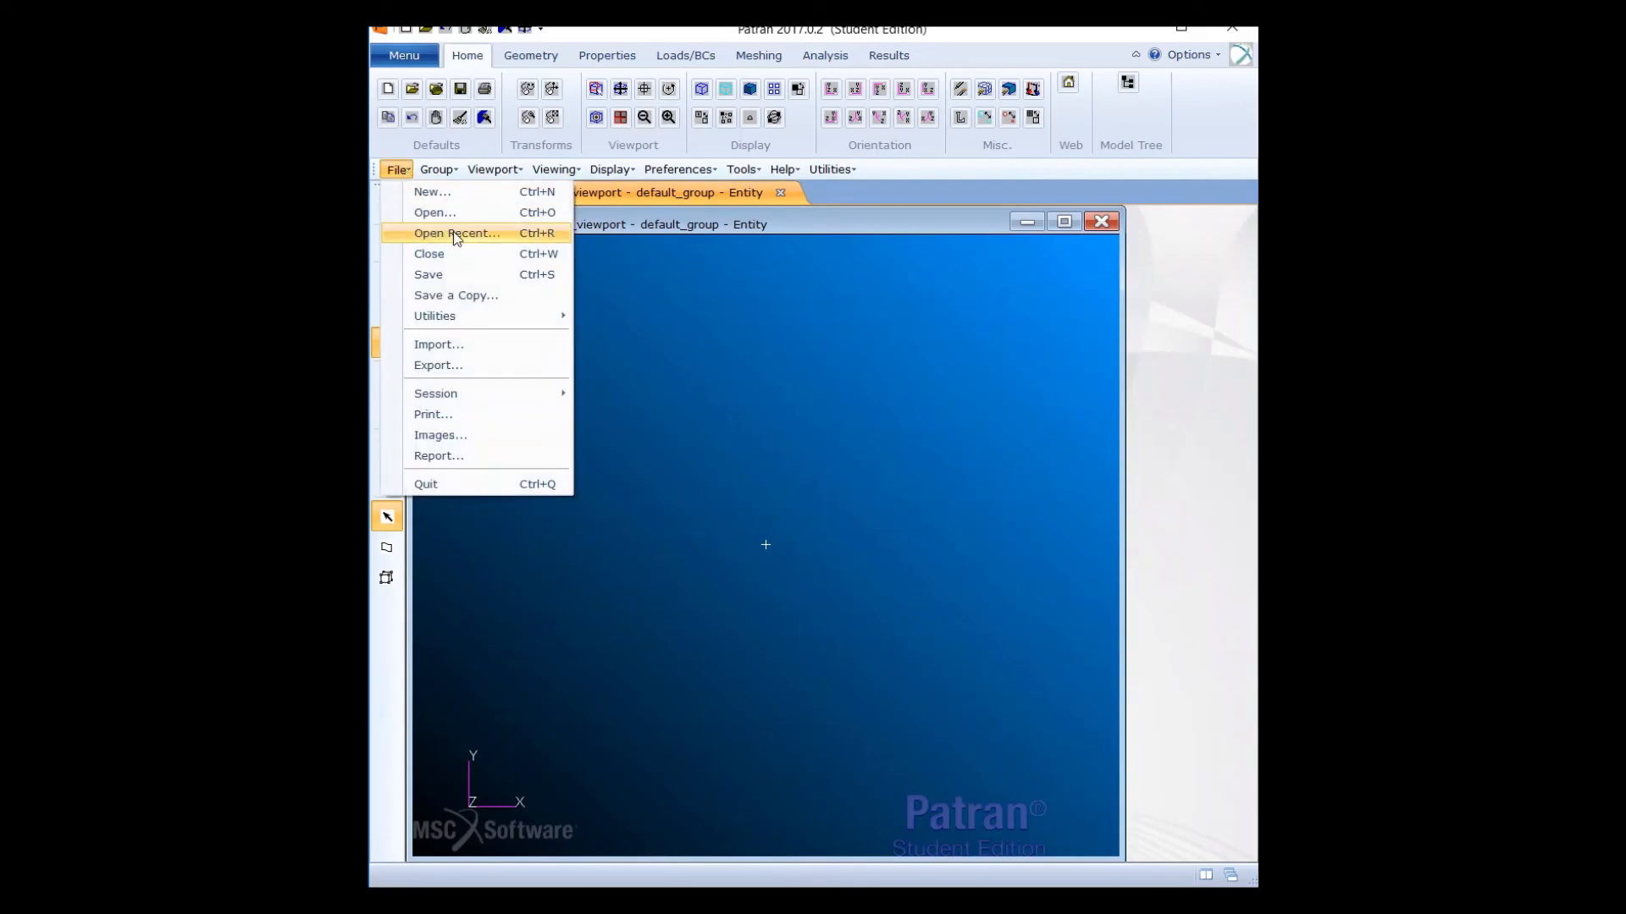
{"action": "left_click", "coordinate": [540, 351]}
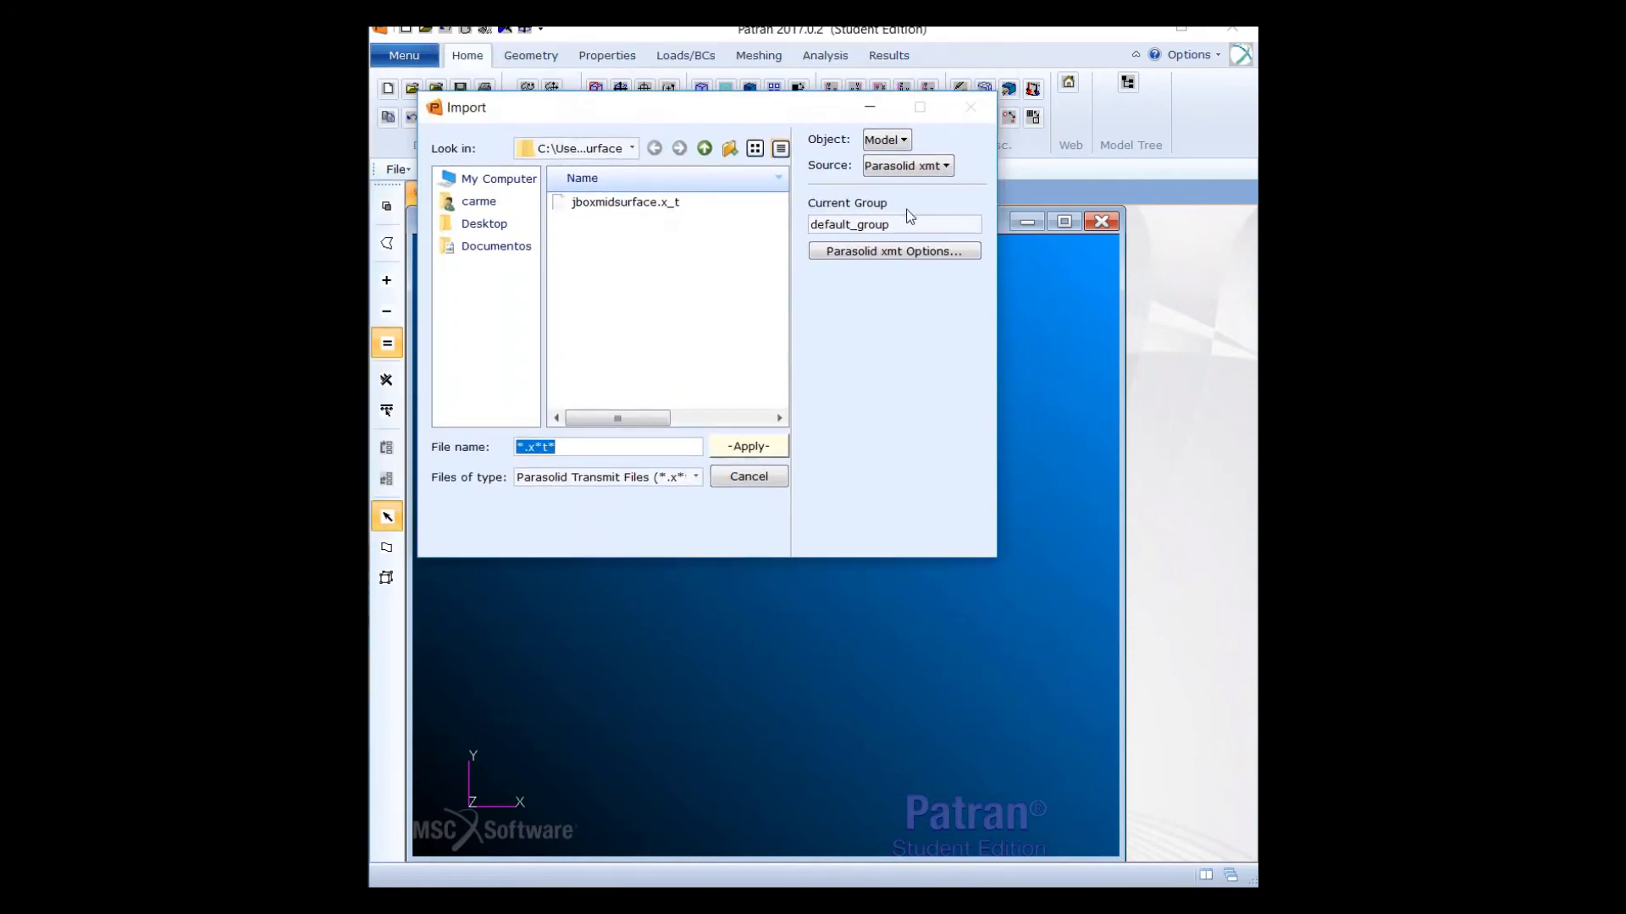
{"action": "left_click", "coordinate": [718, 207]}
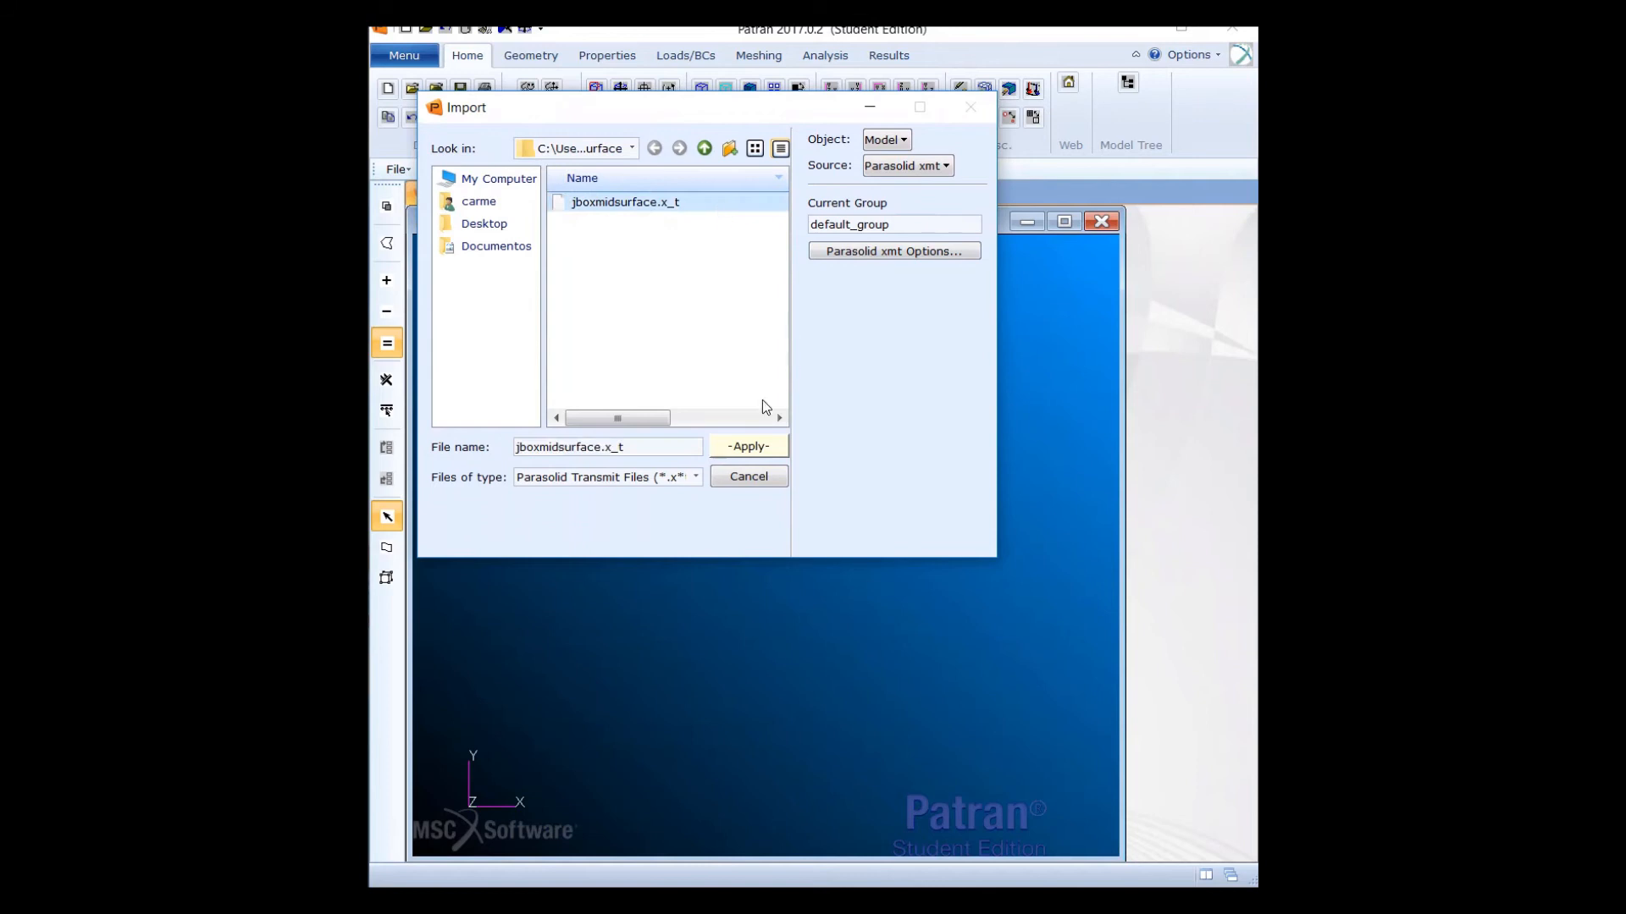
{"action": "left_click", "coordinate": [772, 449]}
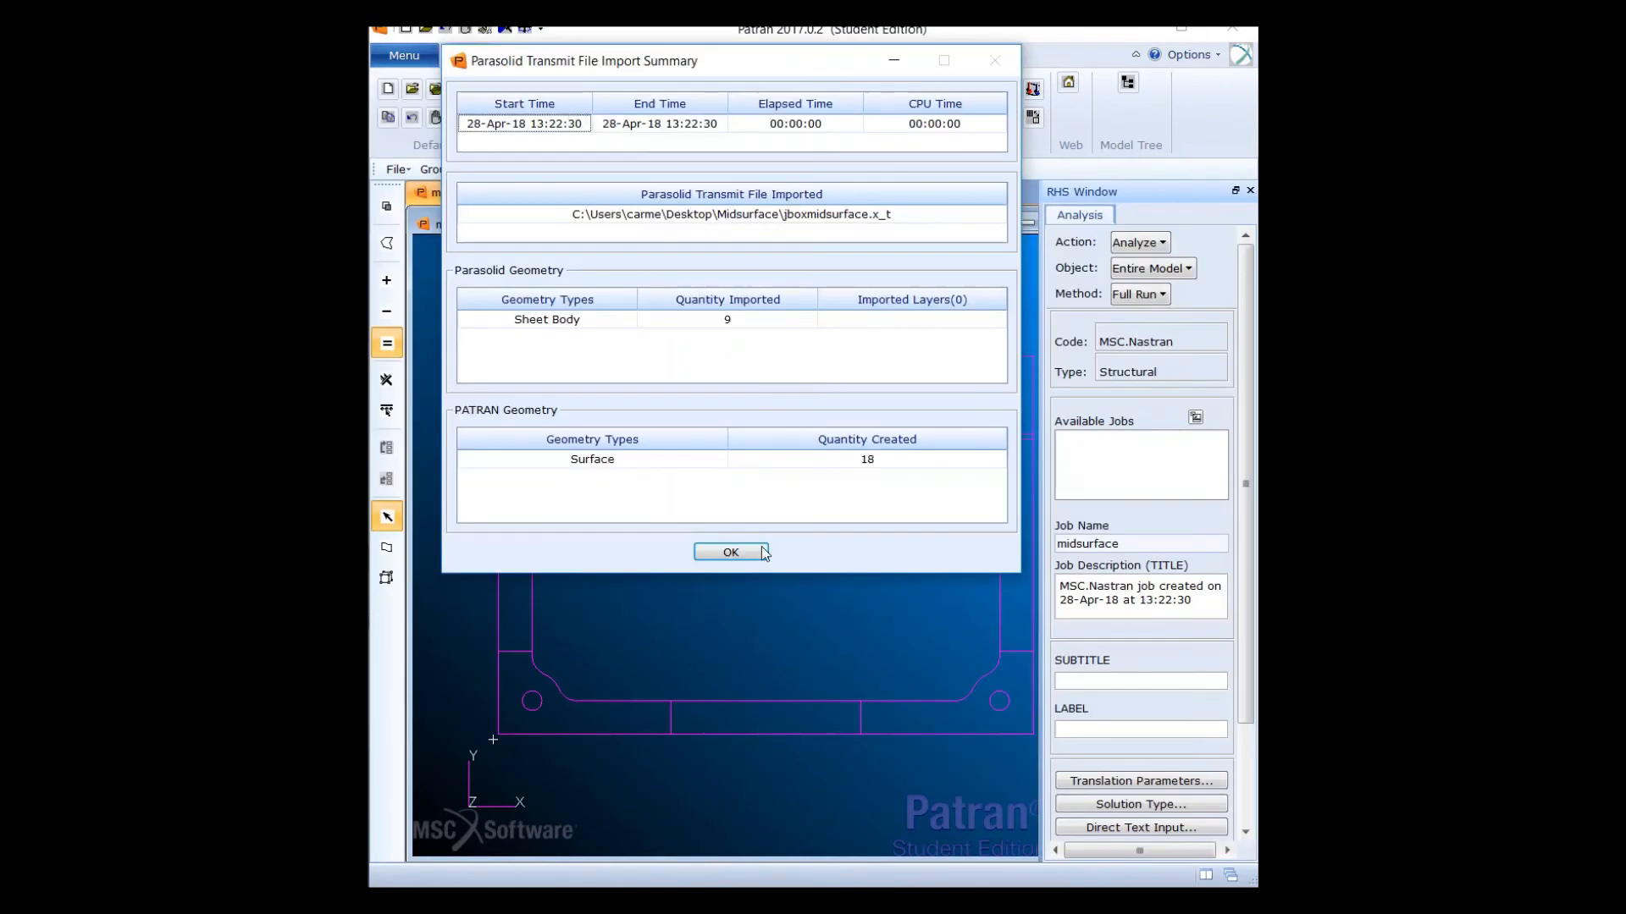
{"action": "left_click", "coordinate": [733, 553]}
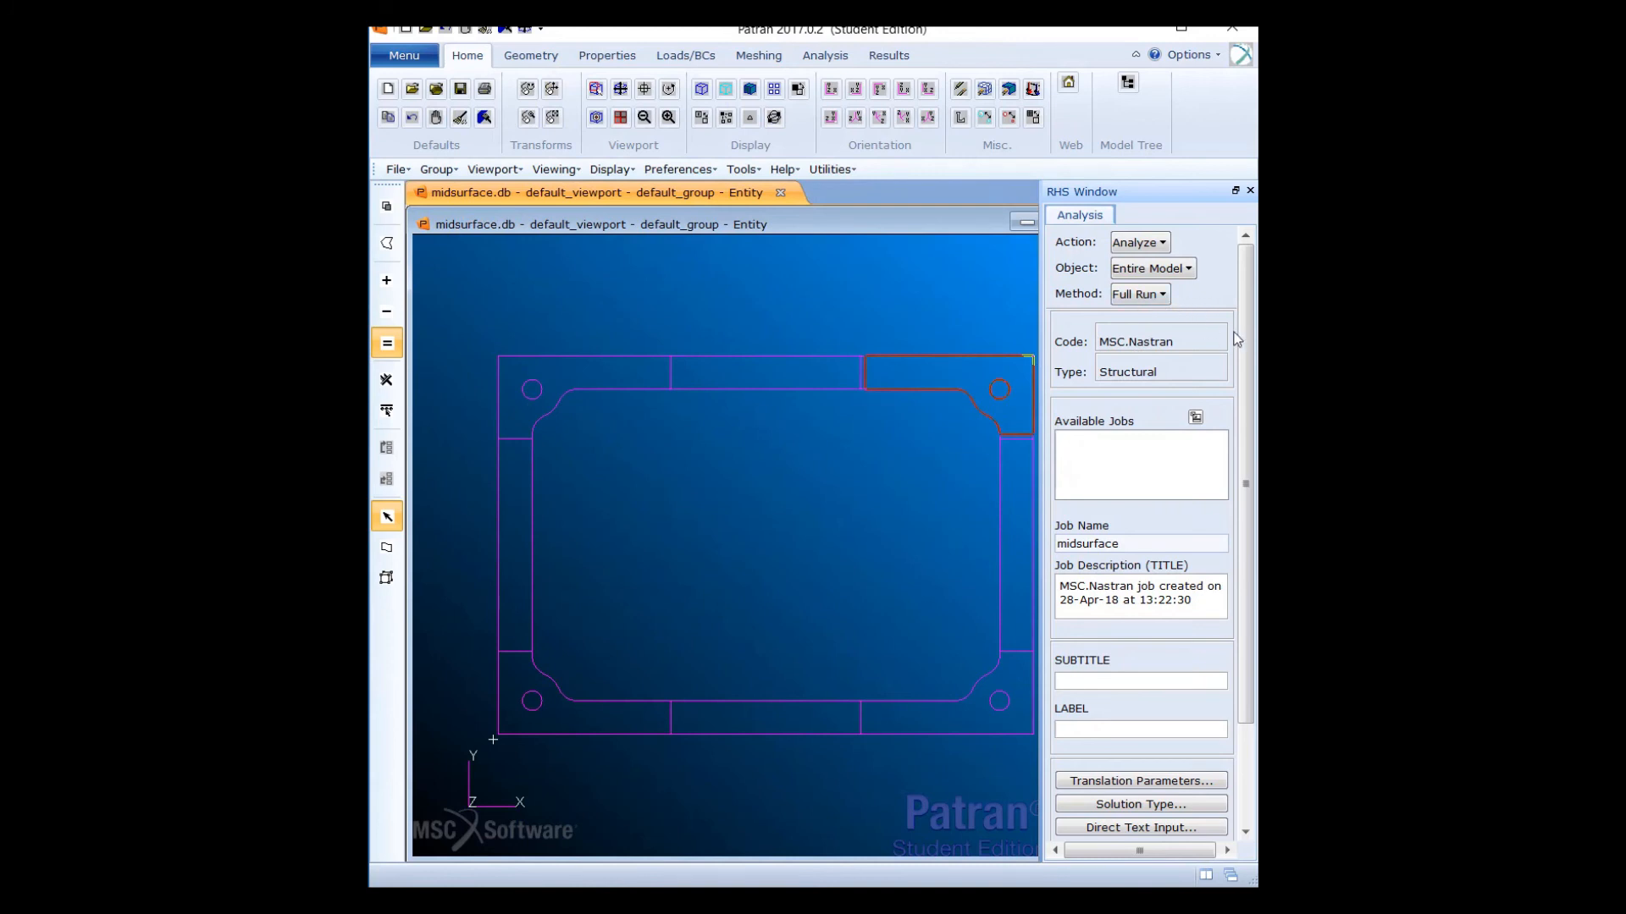
{"action": "mouse_move", "coordinate": [1250, 336]}
{"action": "left_mouse_down"}
{"action": "mouse_move", "coordinate": [1251, 650]}
{"action": "mouse_move", "coordinate": [1250, 333]}
{"action": "left_mouse_up"}
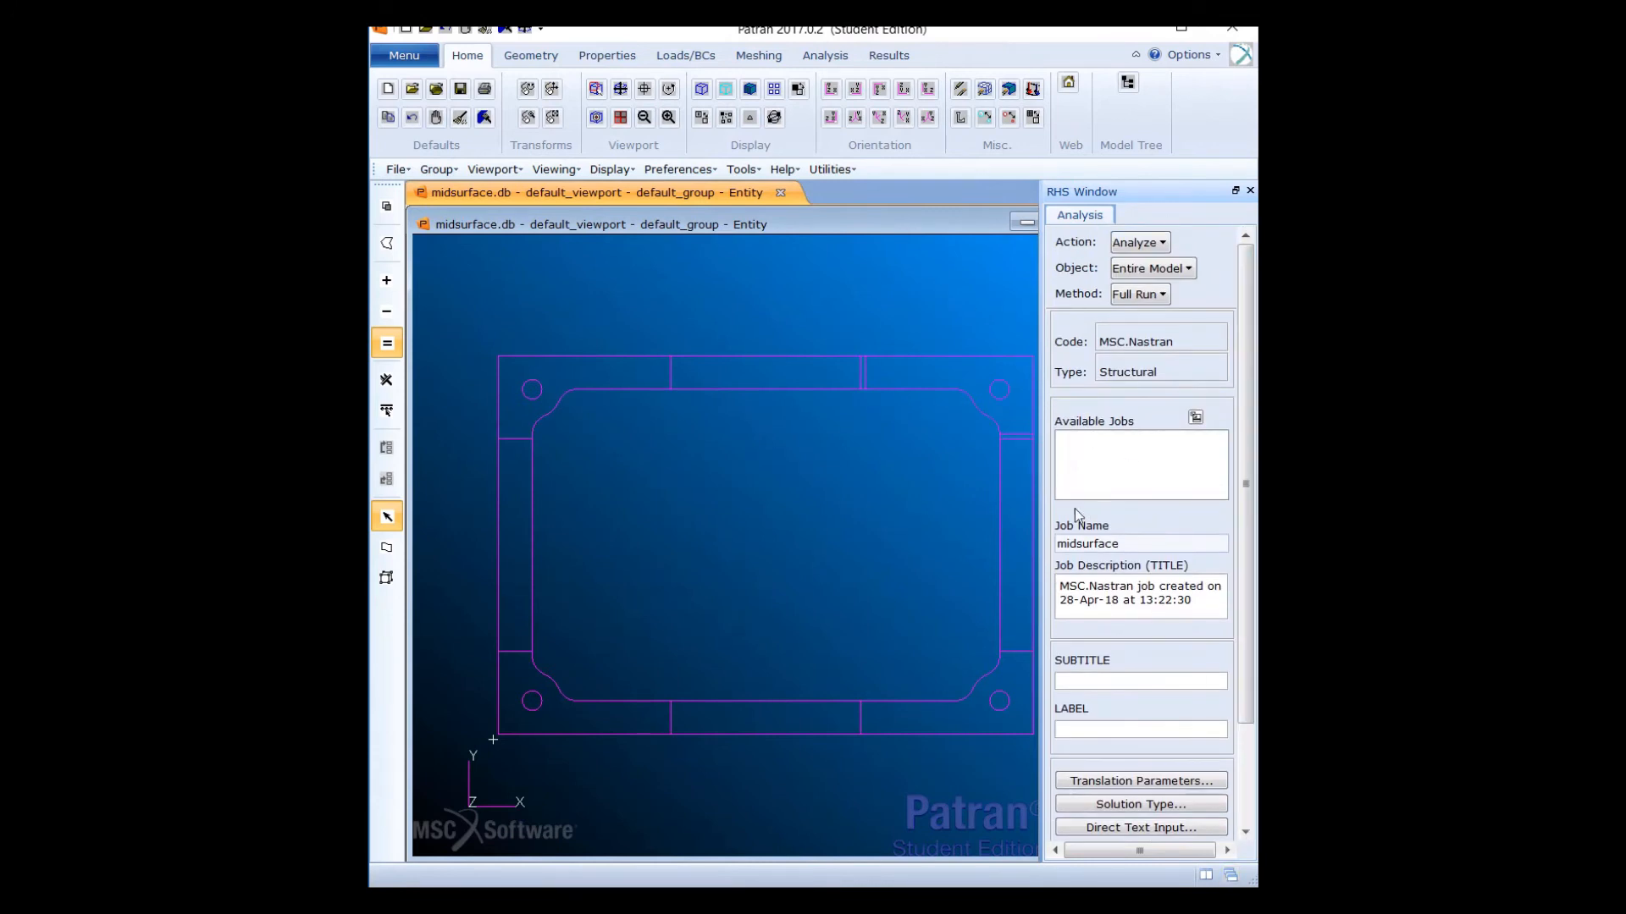
Set up the geometry operation to associate curves with surfaces
{"action": "middle_click_drag", "start_coordinate": [714, 280], "coordinate": [729, 212]}
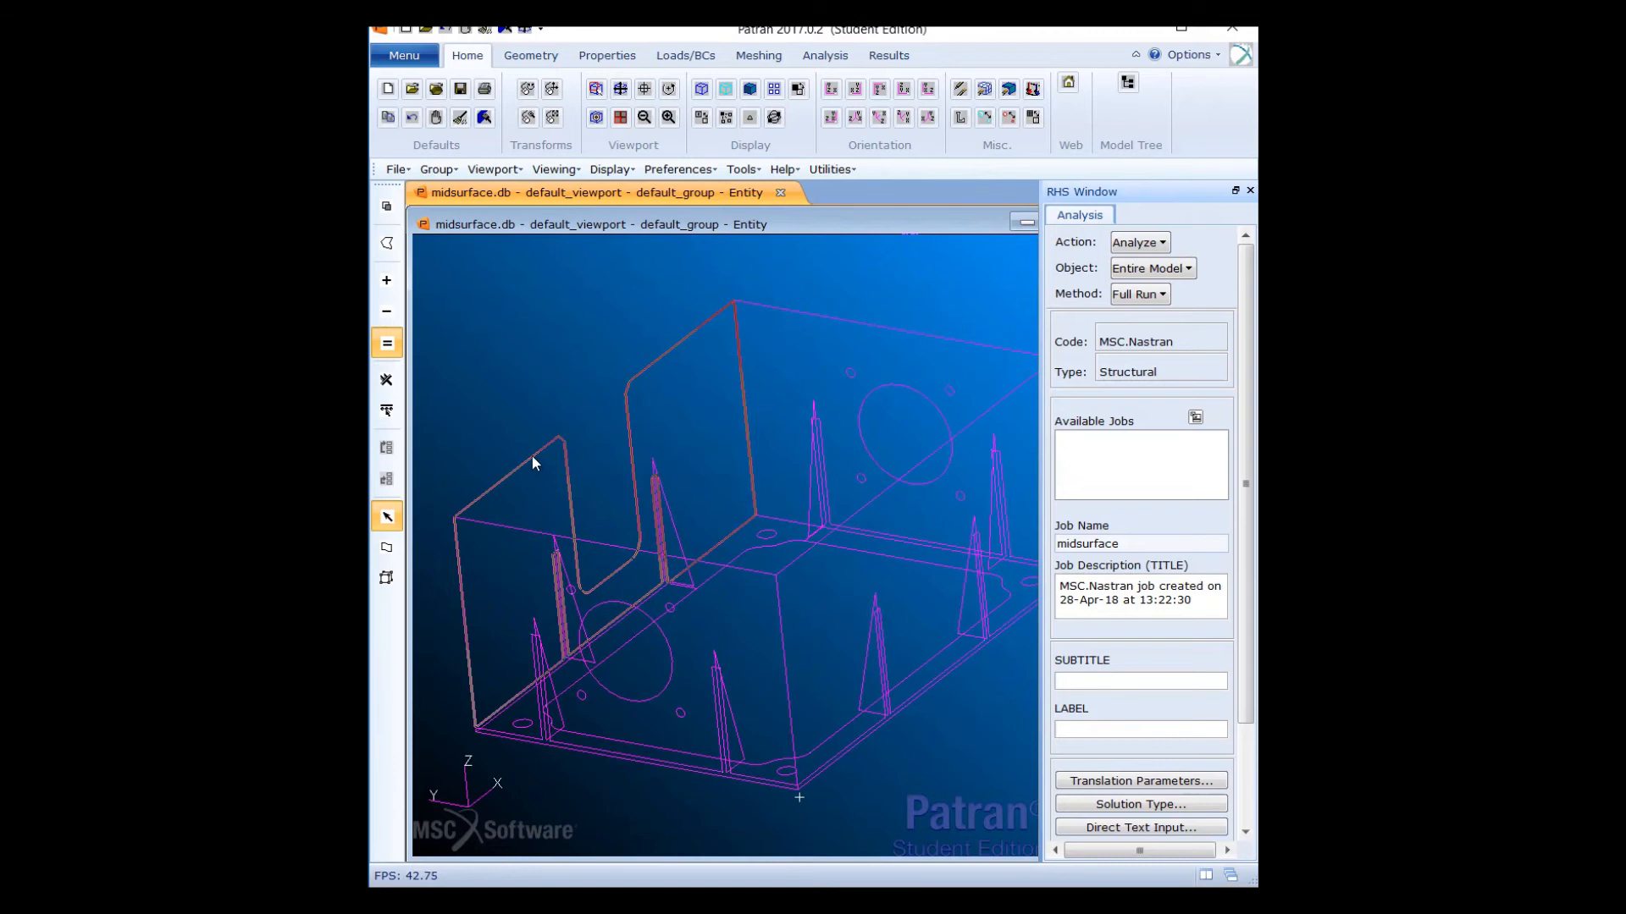
{"action": "left_click", "coordinate": [546, 62]}
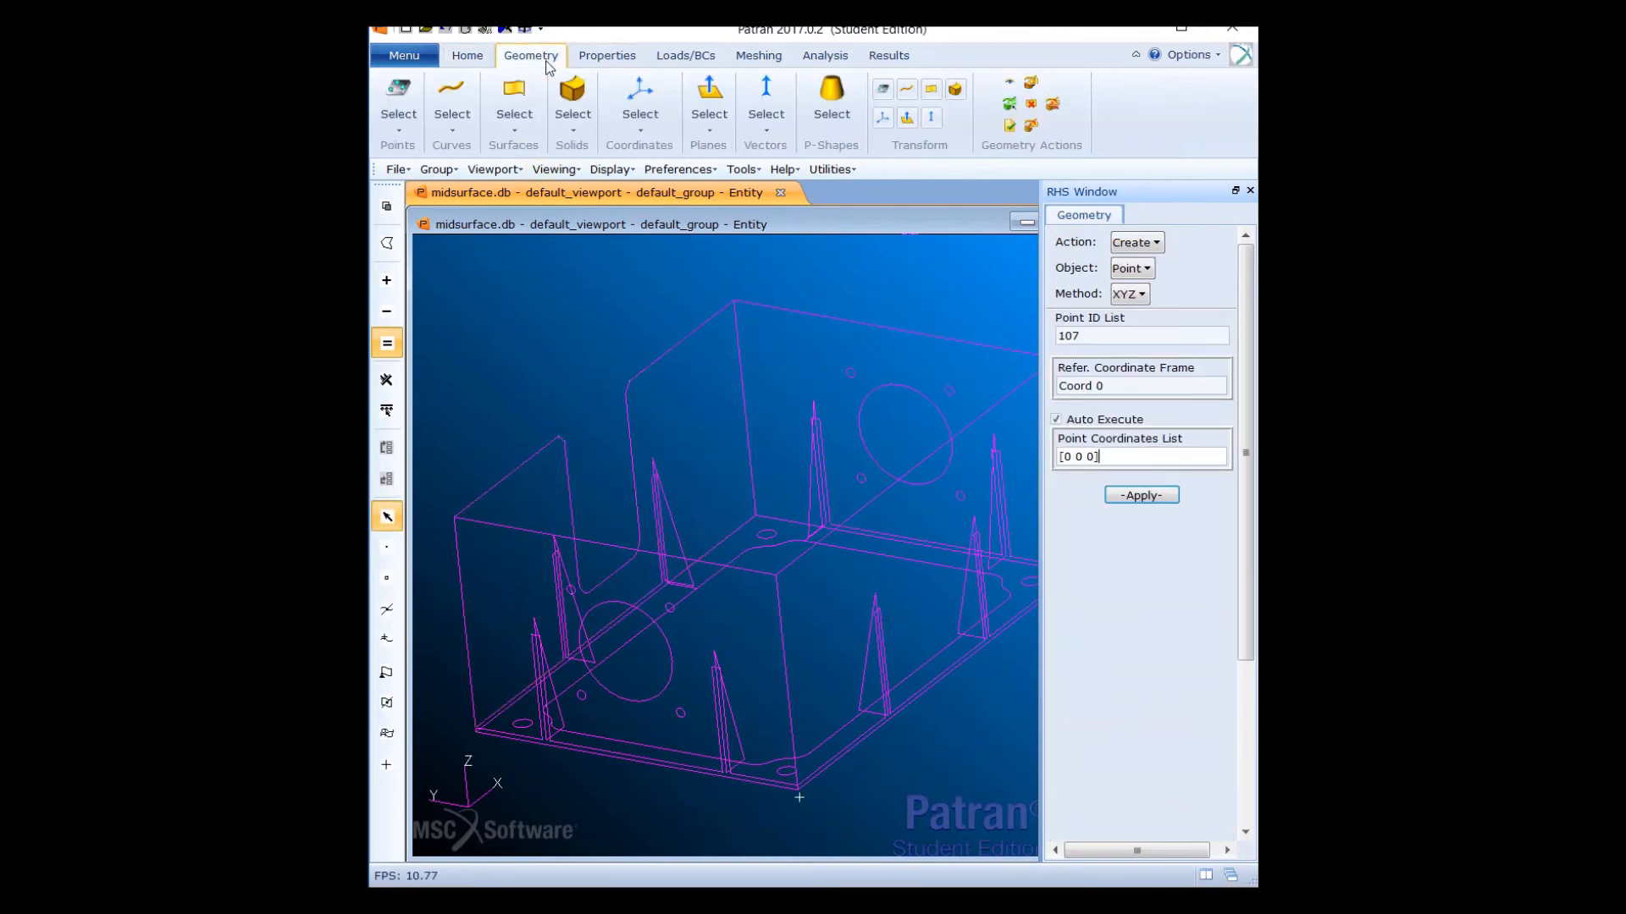
{"action": "left_click", "coordinate": [1143, 271]}
{"action": "left_click", "coordinate": [1143, 268]}
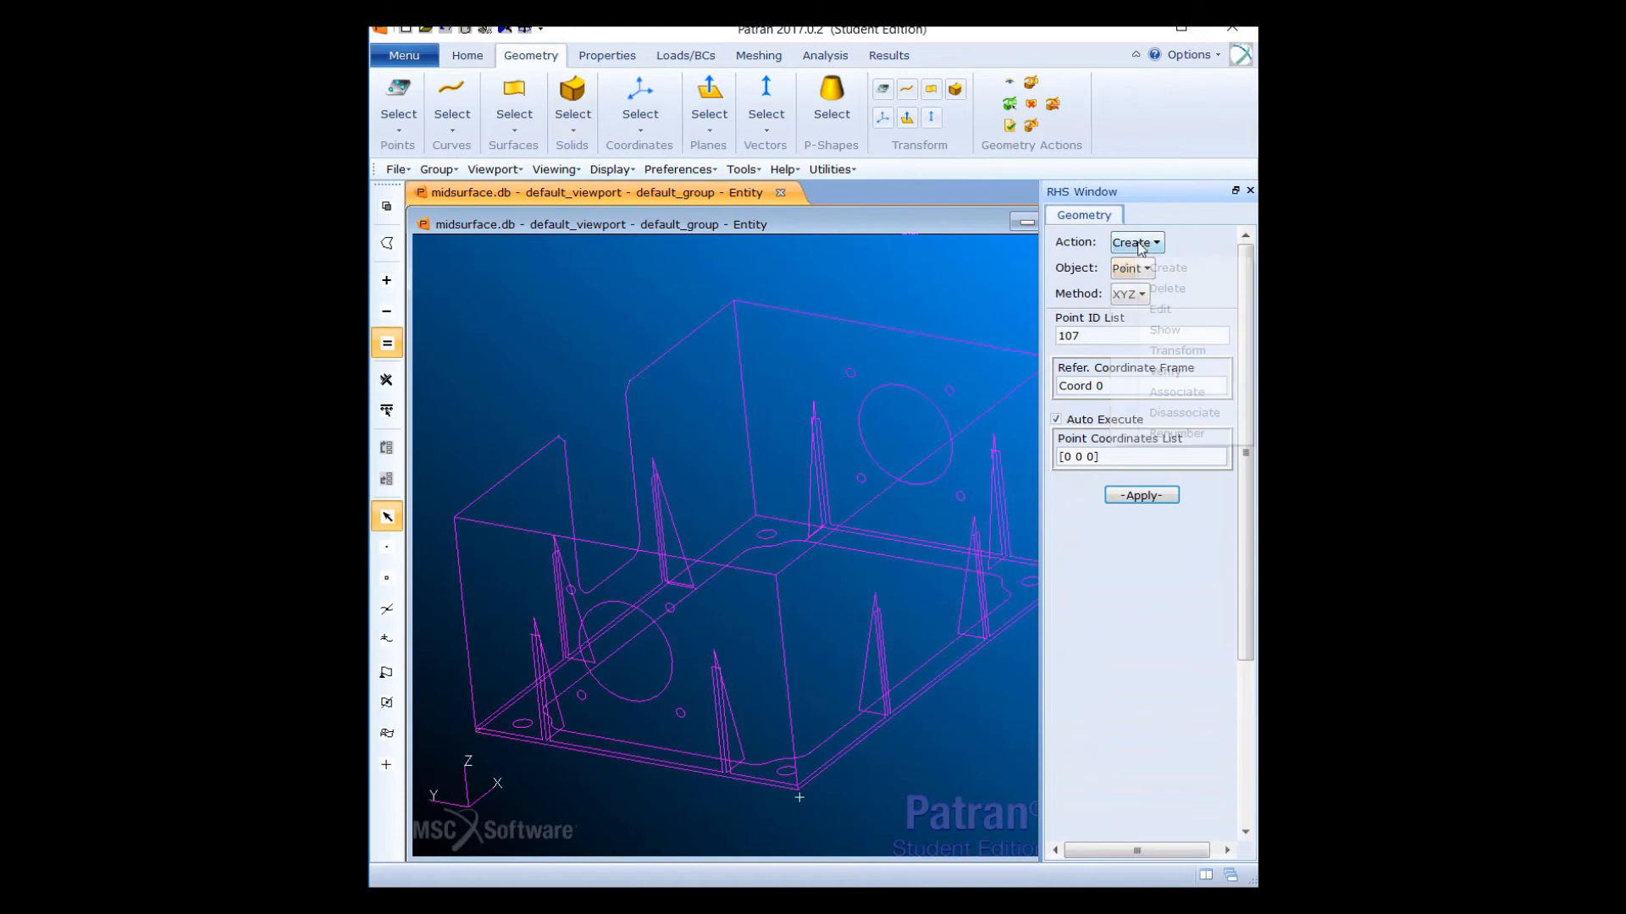
{"action": "left_click", "coordinate": [1134, 243]}
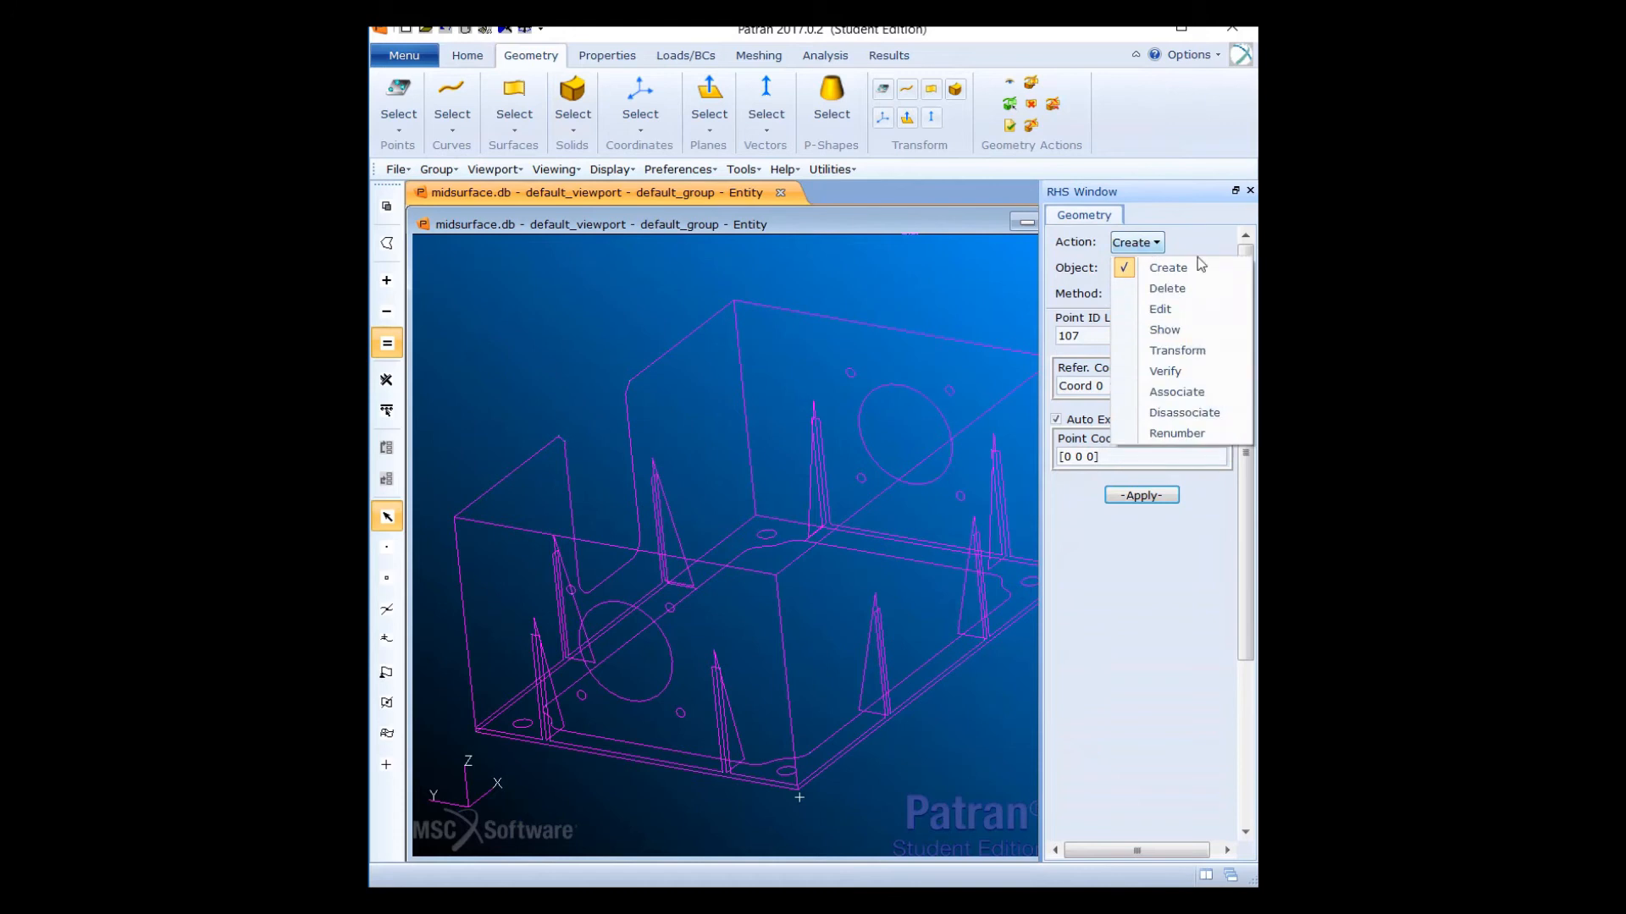
{"action": "left_click", "coordinate": [1171, 395]}
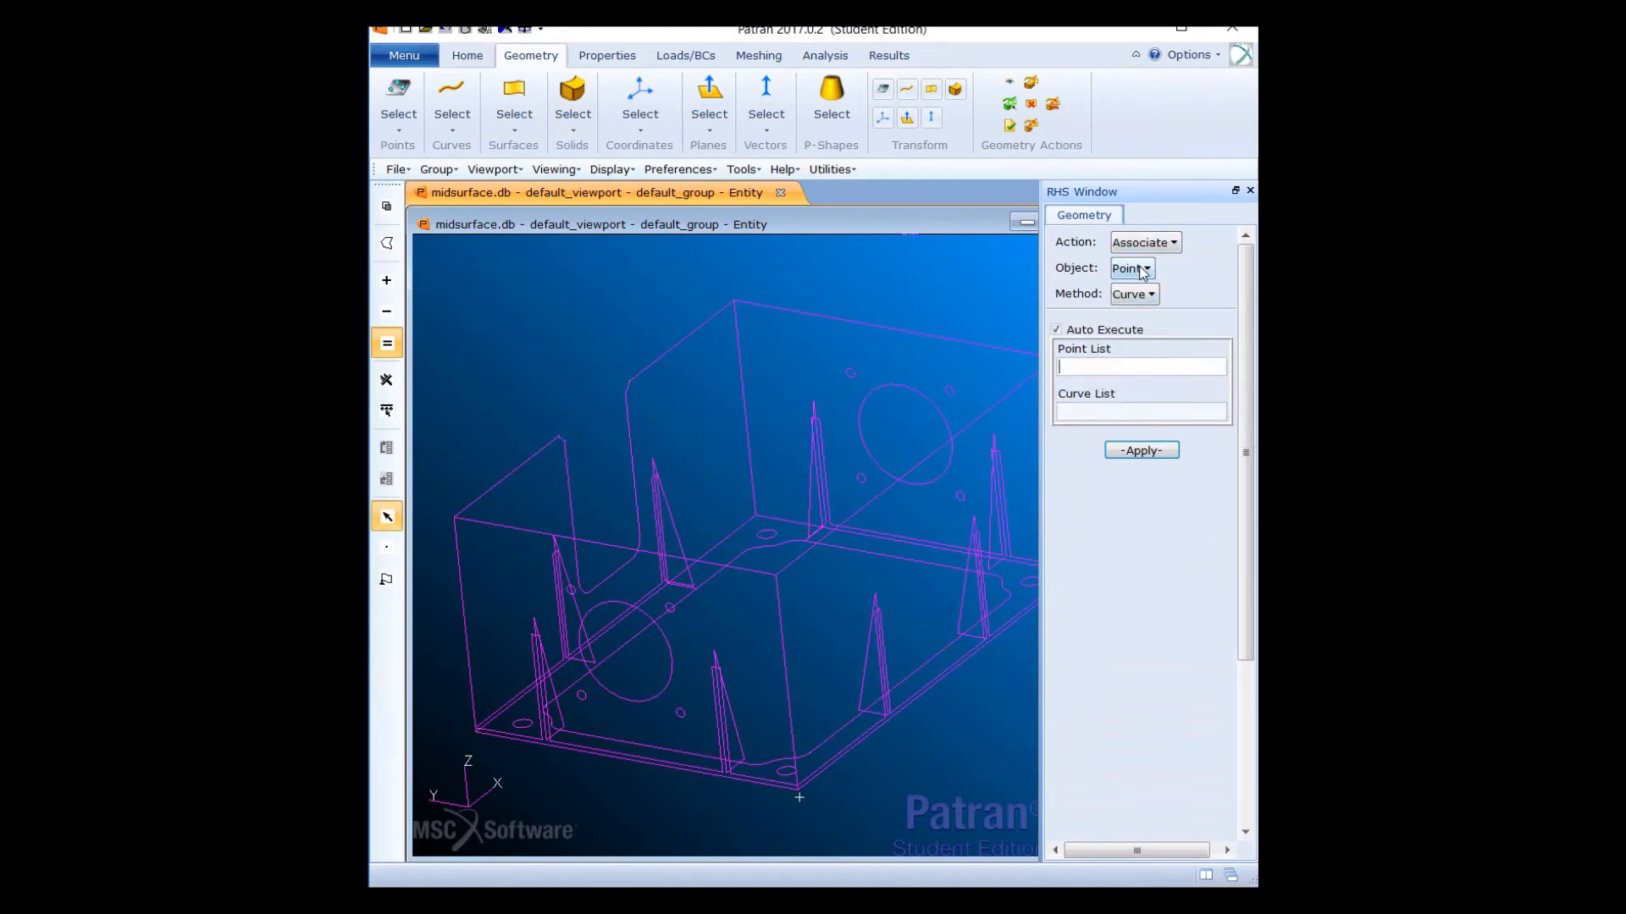
{"action": "left_click", "coordinate": [1135, 267]}
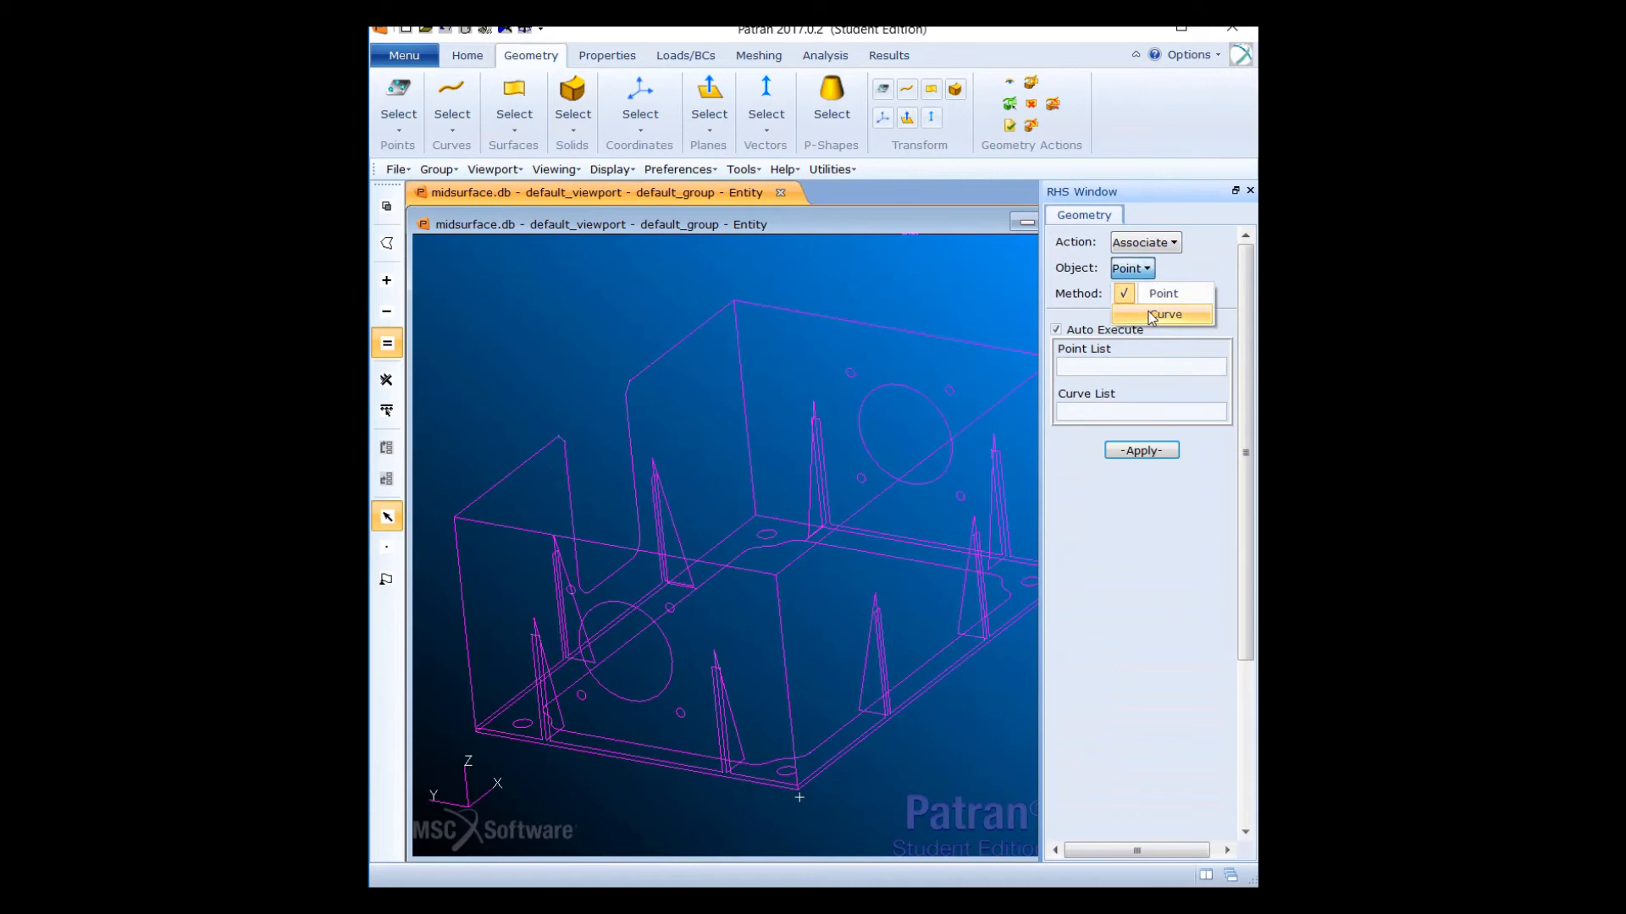
{"action": "left_click", "coordinate": [1150, 315]}
{"action": "left_click", "coordinate": [1135, 294]}
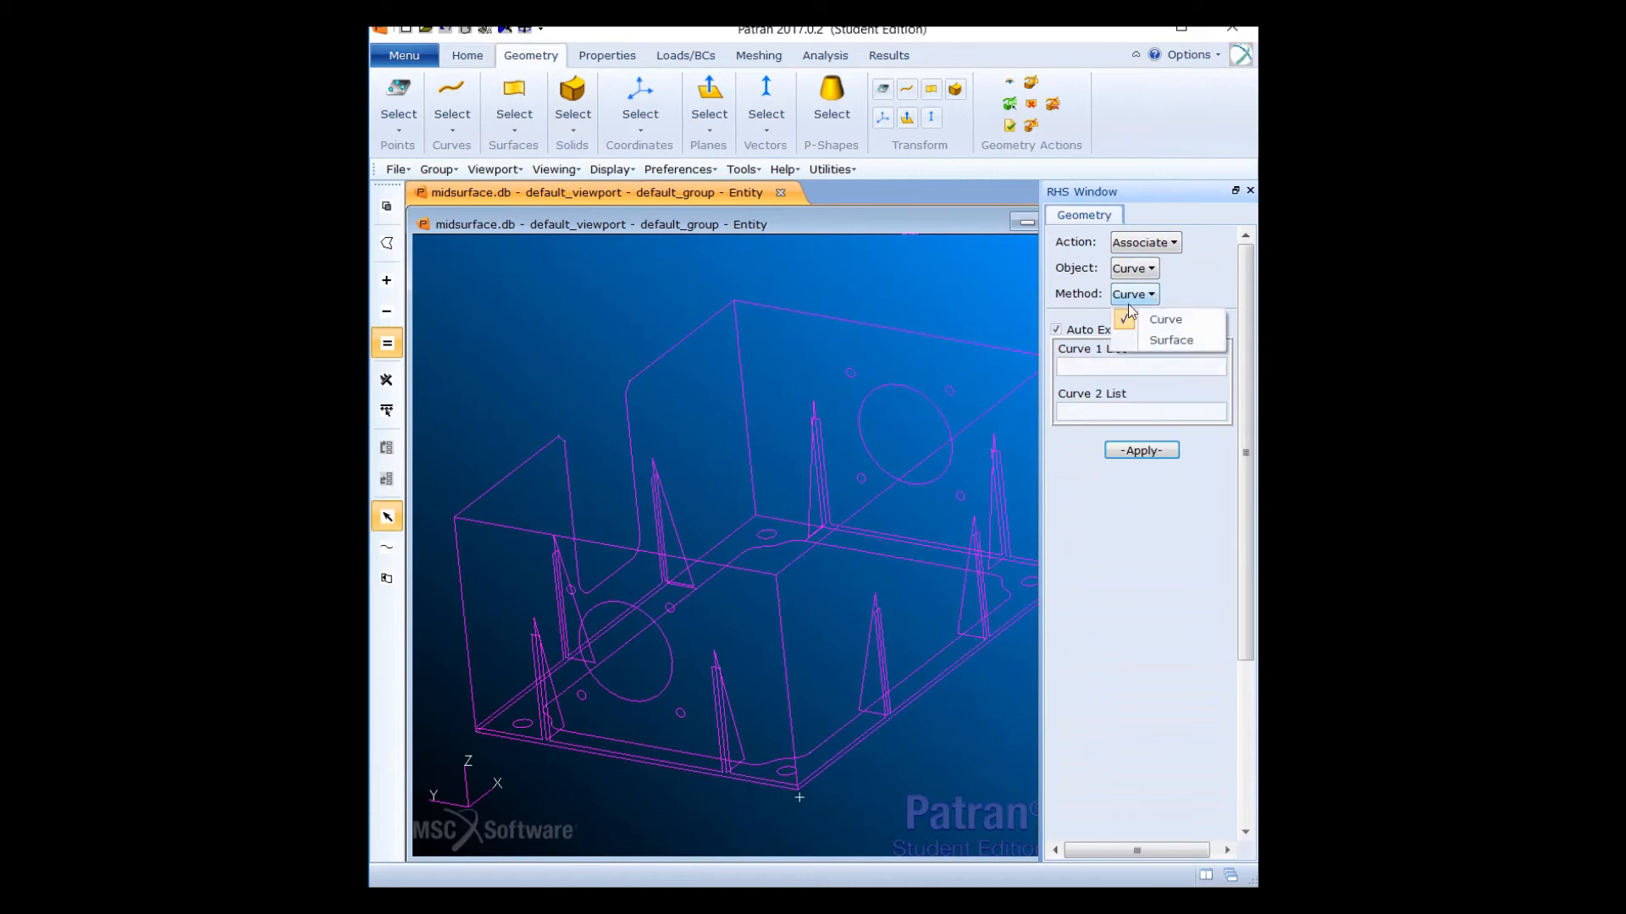
{"action": "left_click", "coordinate": [1161, 340]}
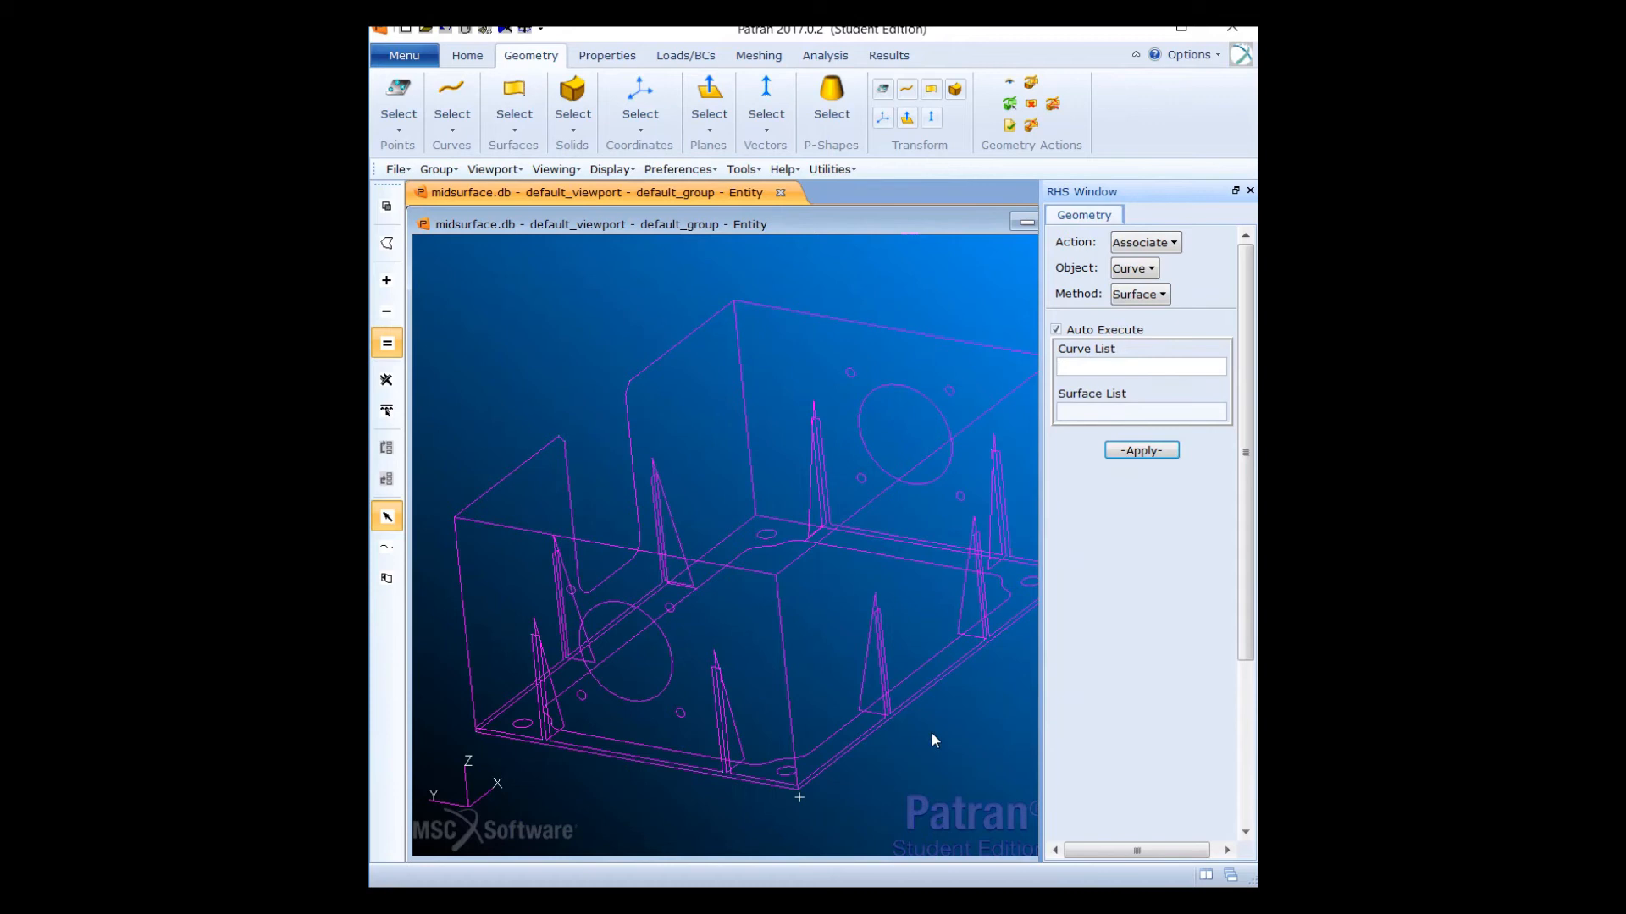
Associate the rib's edge Surface 2.2 with the side wall Surface 9
{"action": "middle_click_drag", "start_coordinate": [932, 739], "coordinate": [891, 729]}
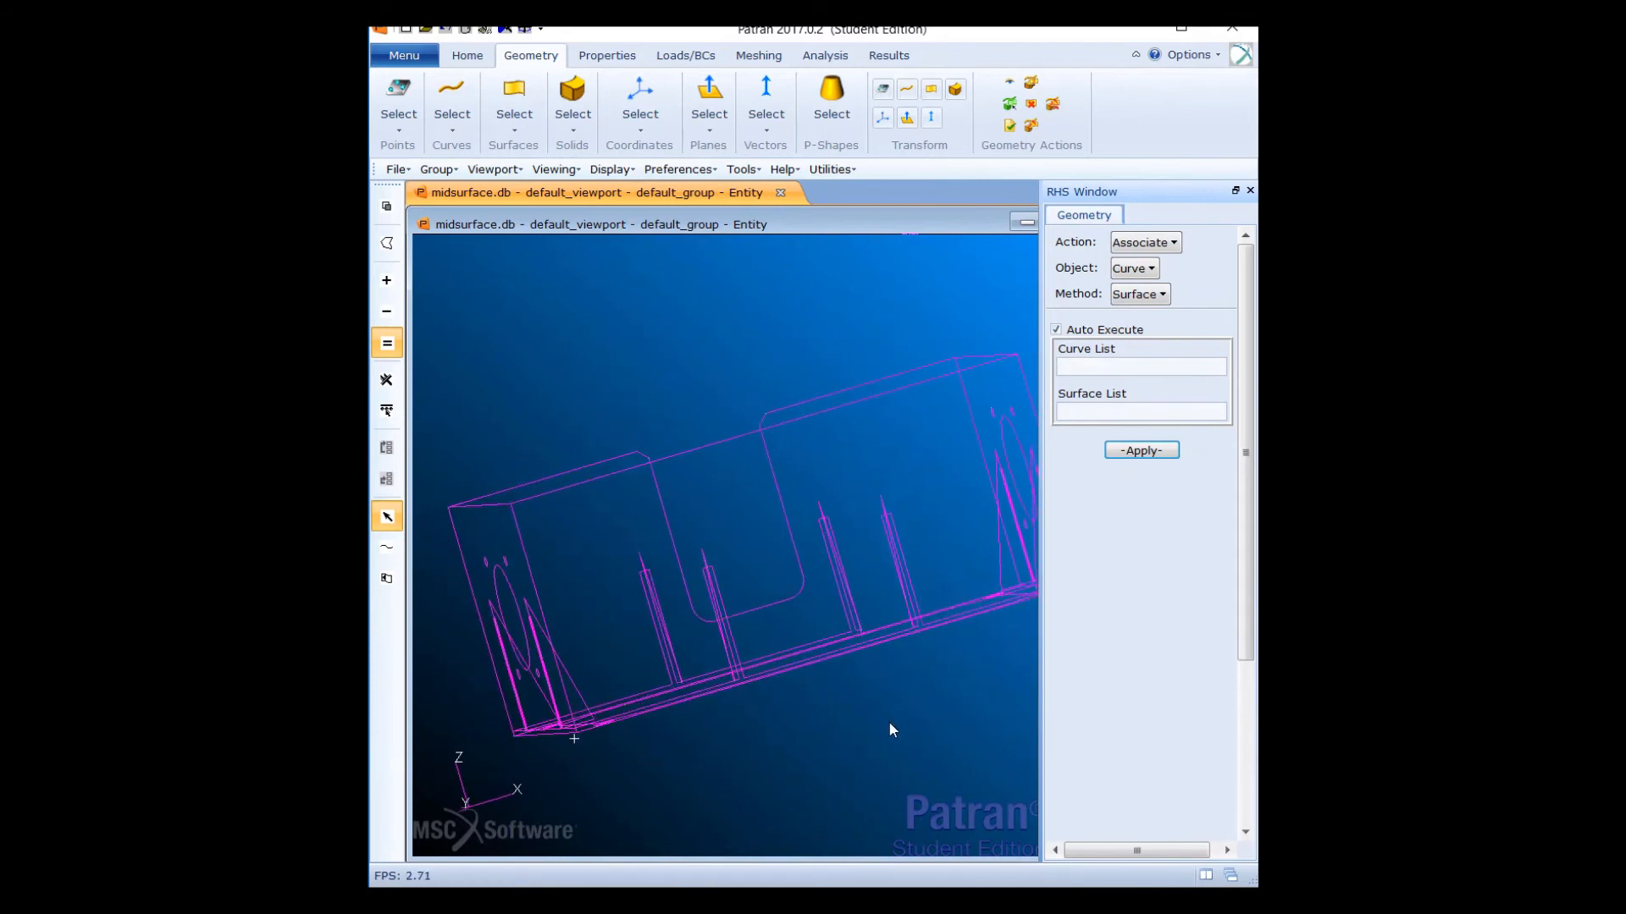
{"action": "scroll", "coordinate": [761, 635], "scroll_direction": "up", "scroll_amount": 5}
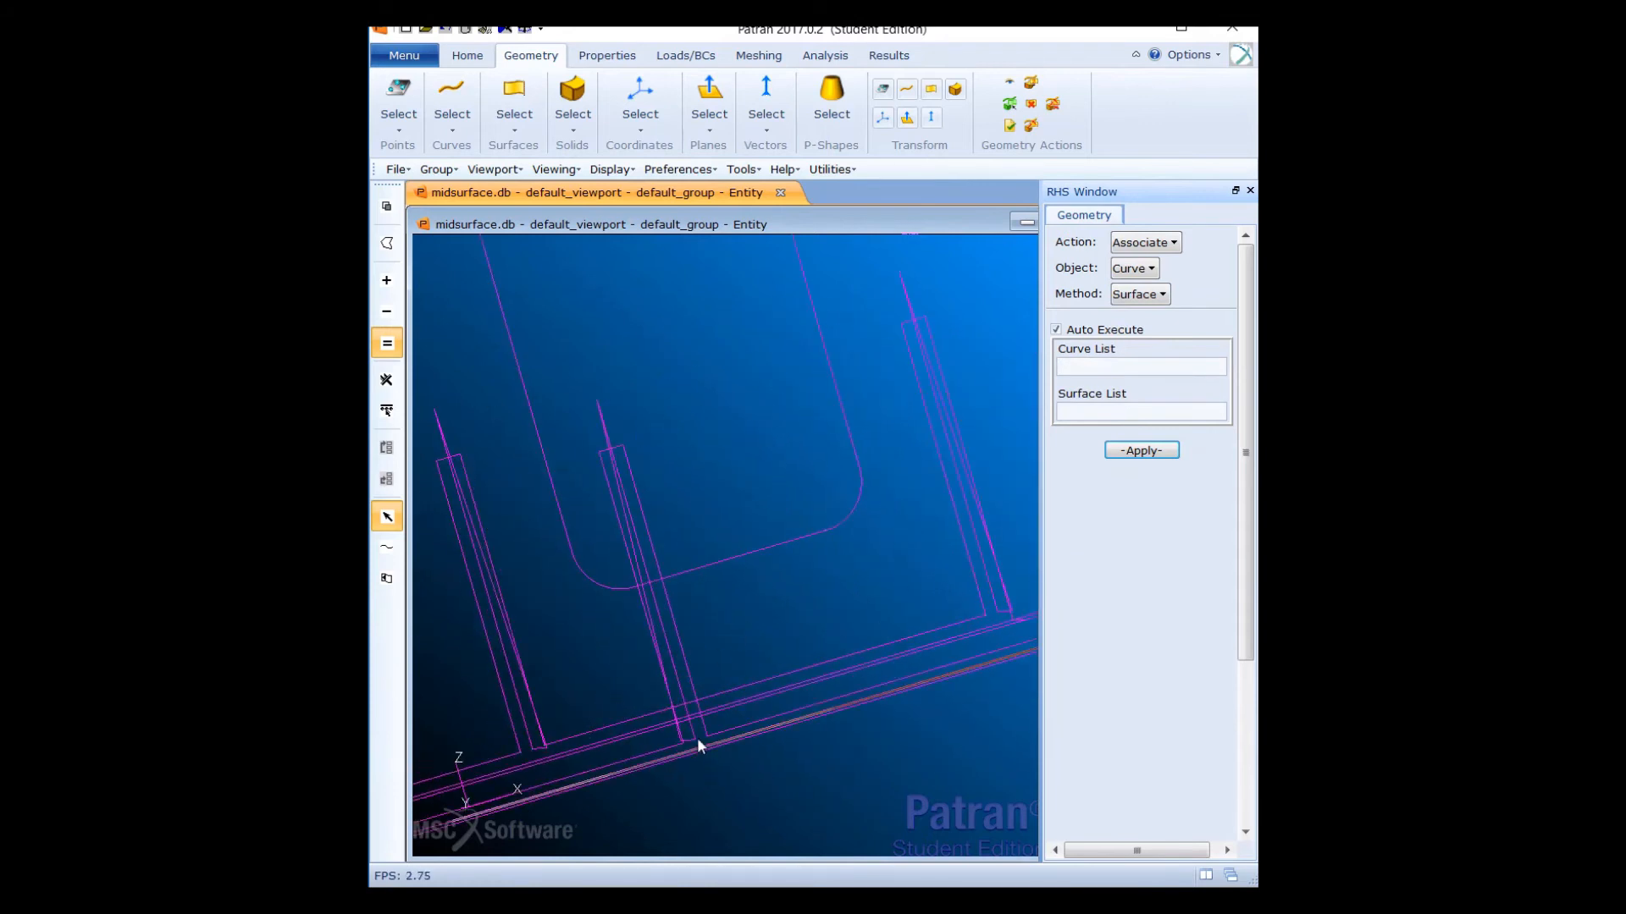
{"action": "left_click", "coordinate": [693, 729]}
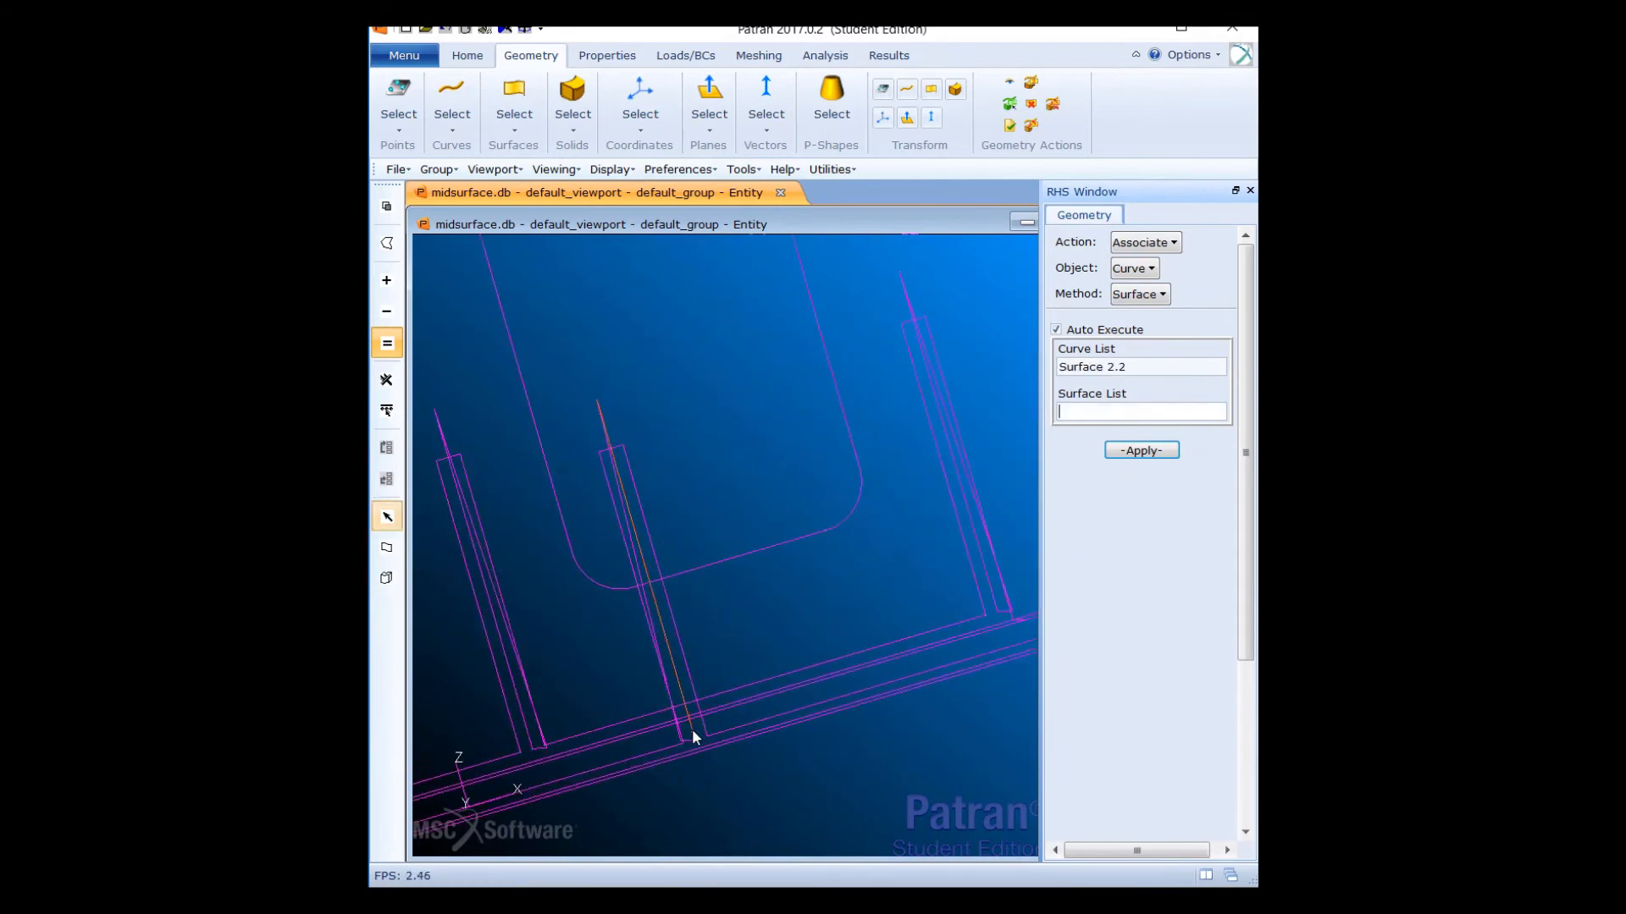
{"action": "scroll", "coordinate": [843, 493], "scroll_direction": "down", "scroll_amount": 4}
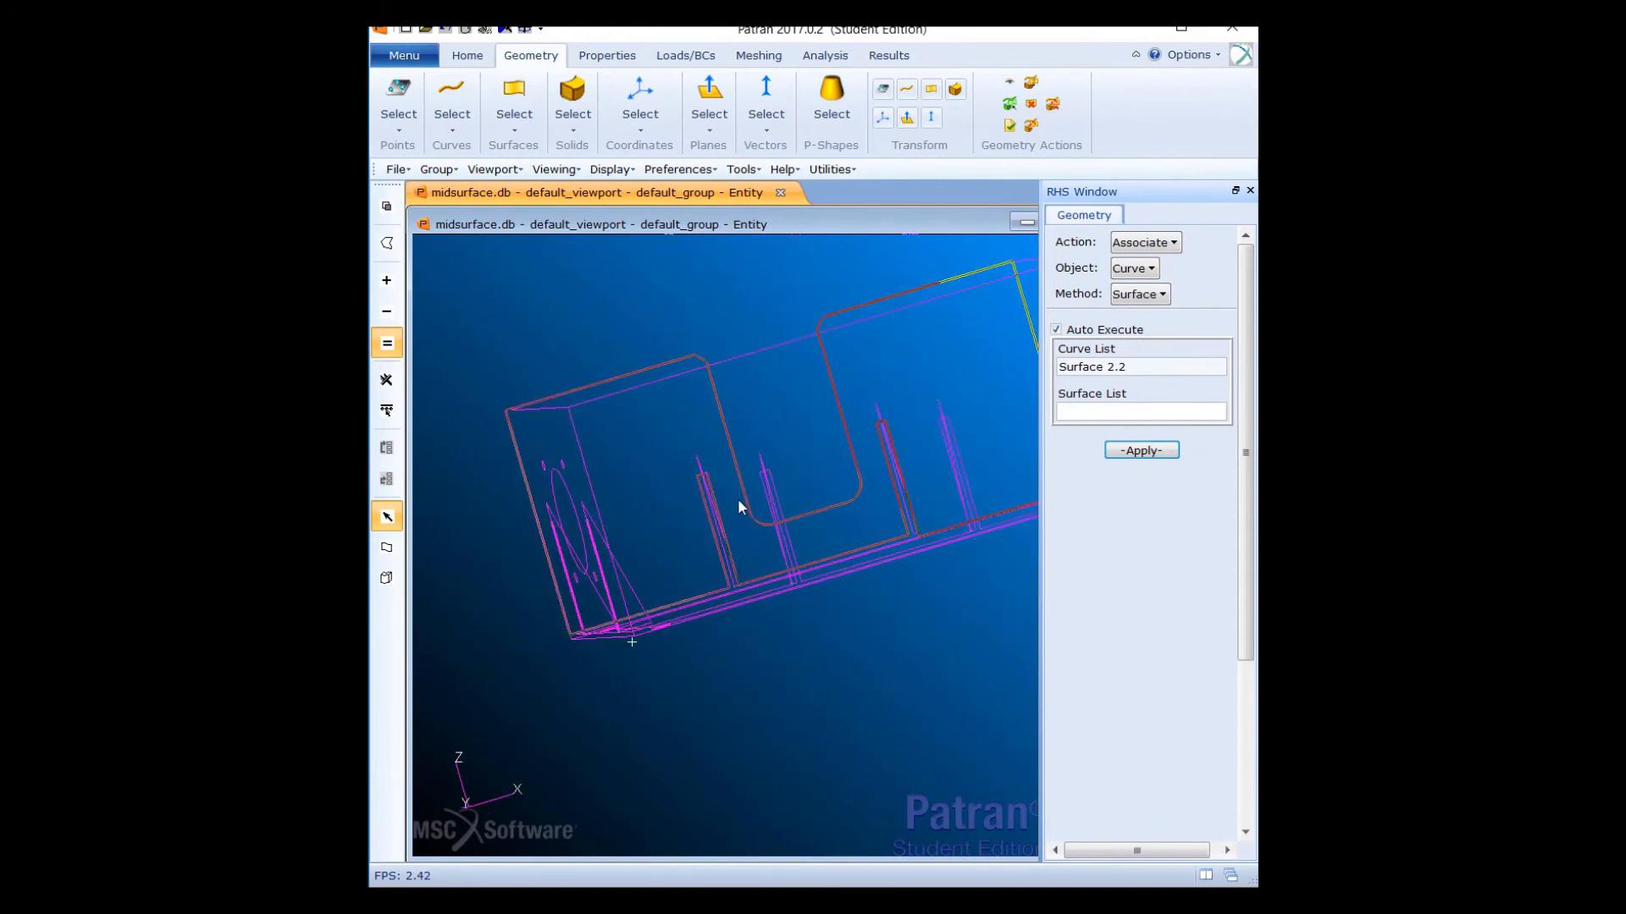
{"action": "left_click", "coordinate": [972, 379]}
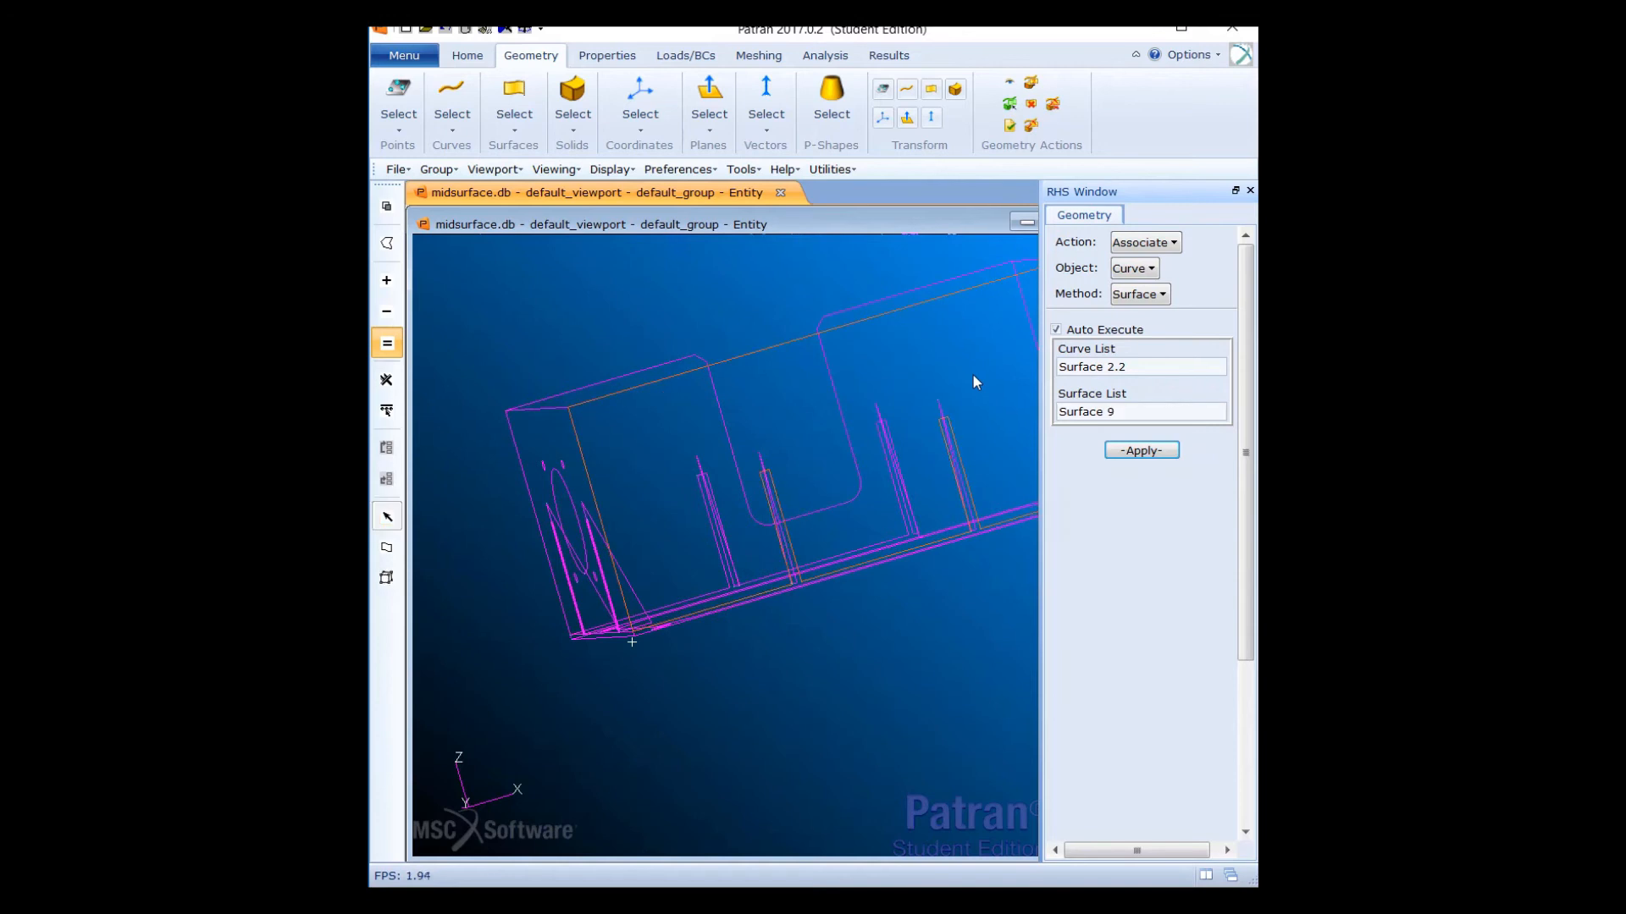
{"action": "scroll", "coordinate": [897, 597], "scroll_direction": "down", "scroll_amount": 2}
{"action": "scroll", "coordinate": [949, 618], "scroll_direction": "up", "scroll_amount": 2}
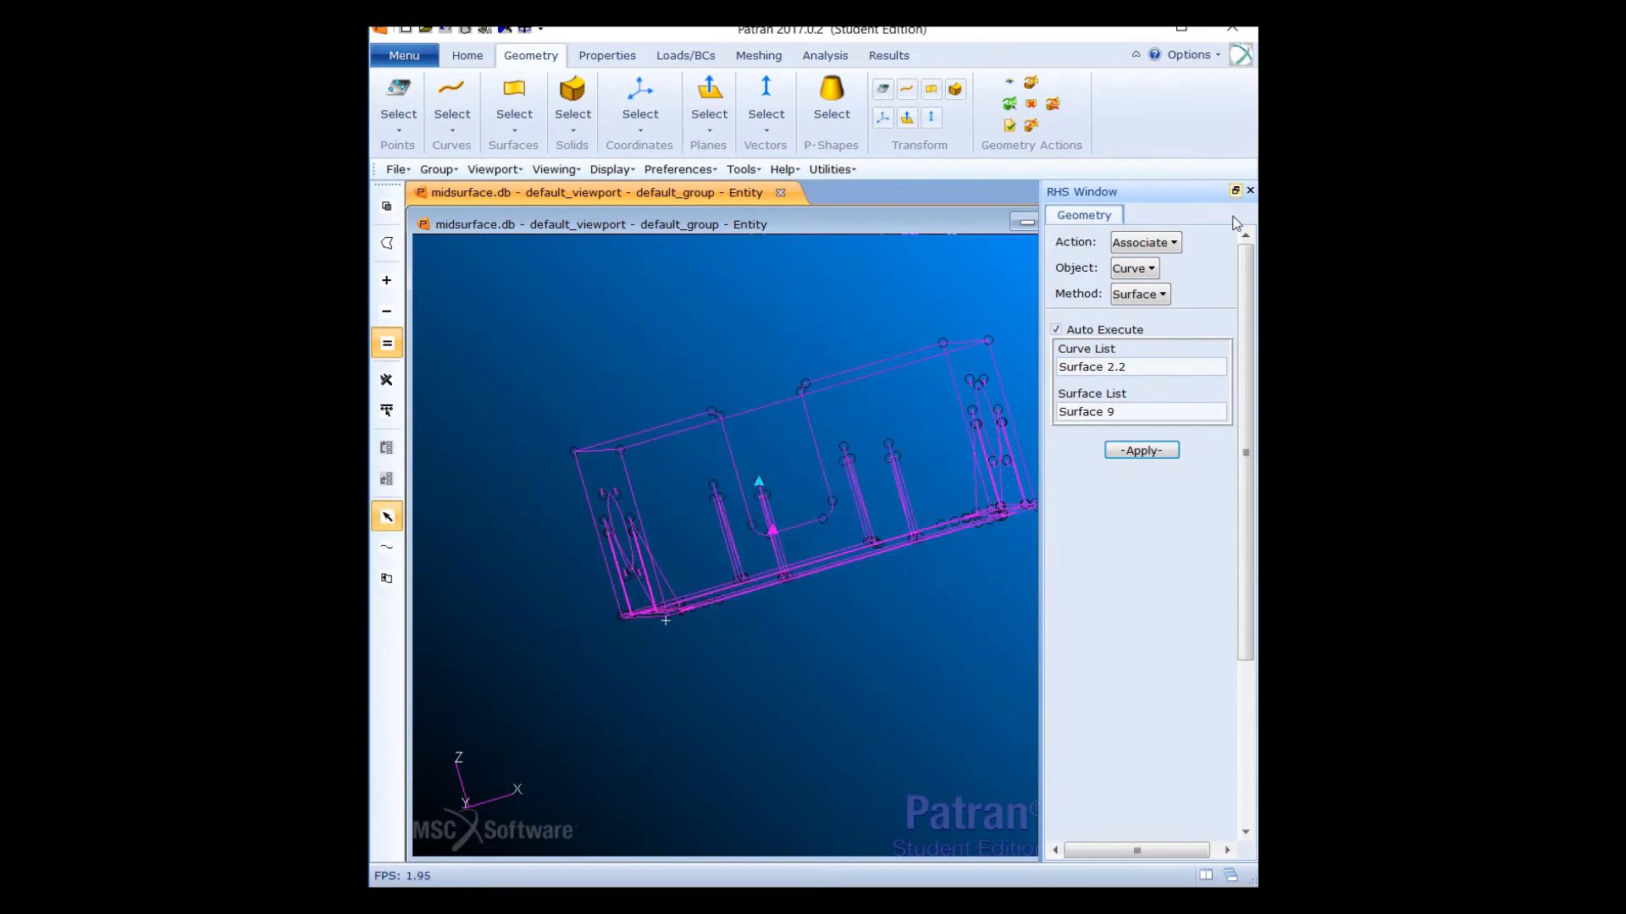
{"action": "left_click", "coordinate": [1141, 449]}
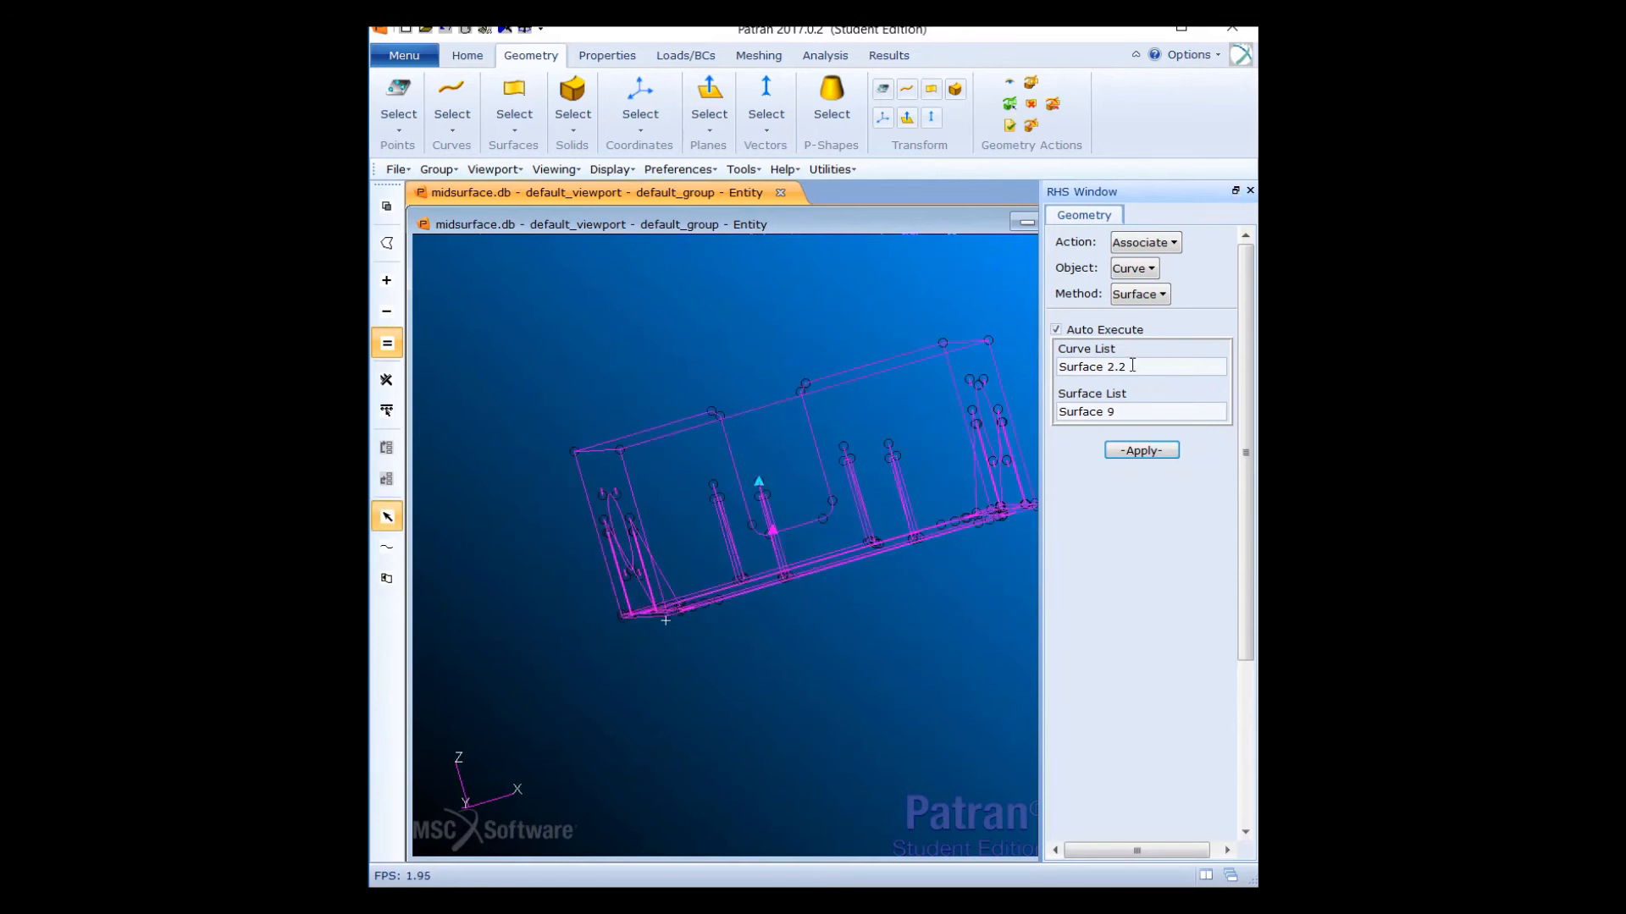
Turn off automatic execution and associate the neighbouring rib's edge Surface 1.3 with the side wall Surface 9
{"action": "left_click", "coordinate": [1079, 332]}
{"action": "left_click", "coordinate": [1164, 366]}
{"action": "key", "text": "Delete"}
{"action": "scroll", "coordinate": [903, 624], "scroll_direction": "up", "scroll_amount": 6}
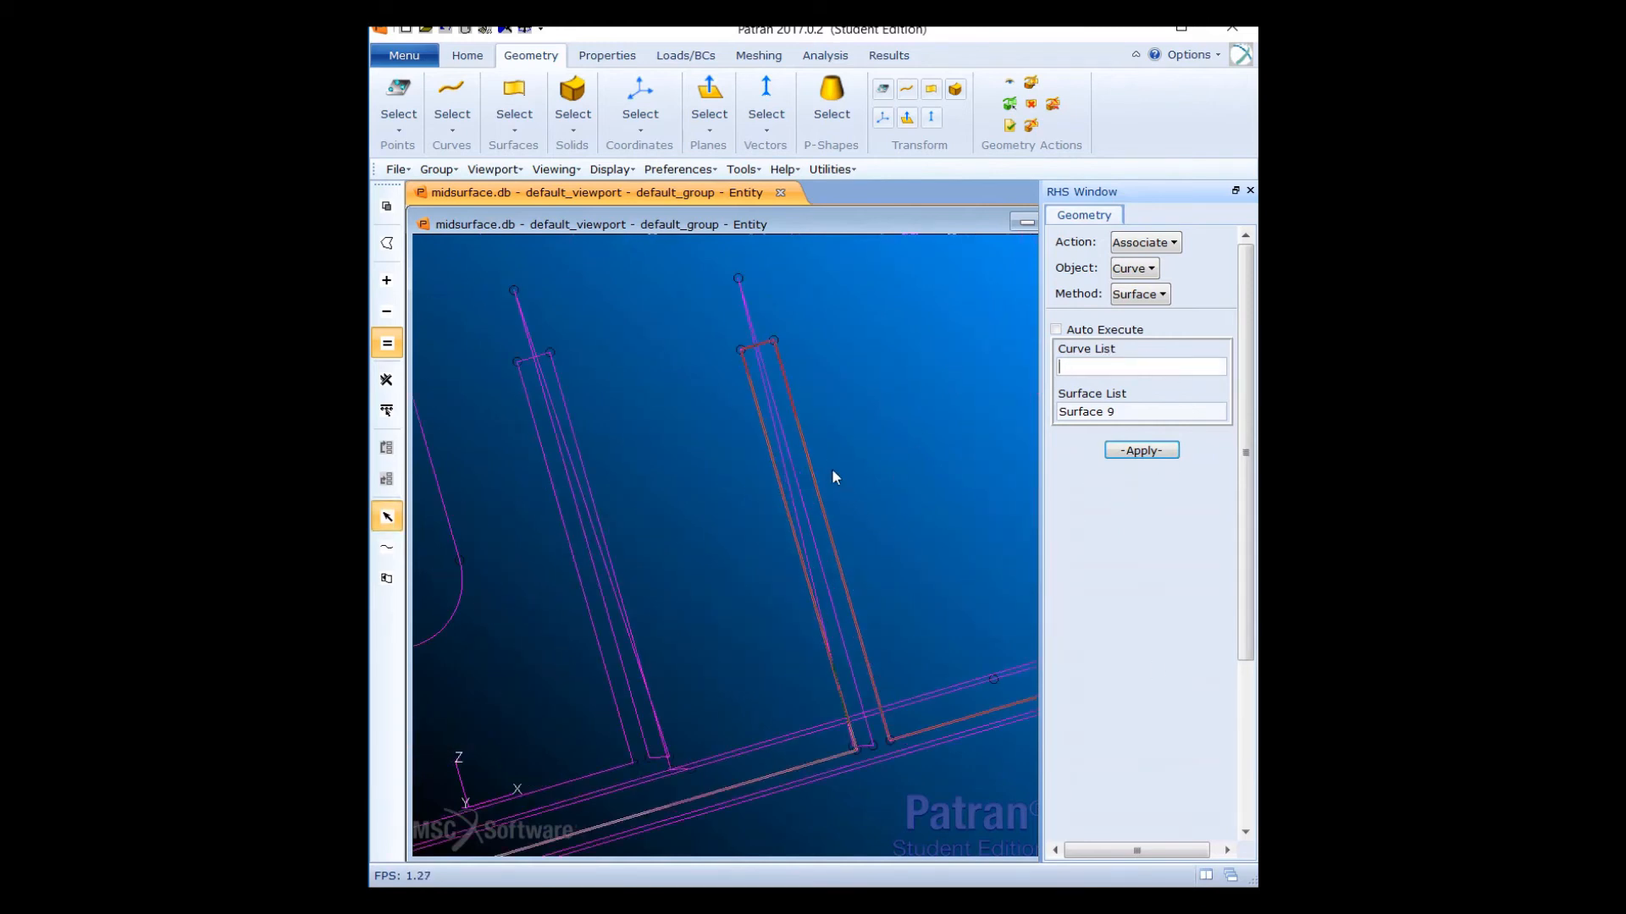
{"action": "left_click", "coordinate": [851, 675]}
{"action": "left_click", "coordinate": [1143, 414]}
{"action": "left_click_drag", "start_coordinate": [1142, 417], "coordinate": [1050, 419]}
{"action": "key", "text": "BackSpace"}
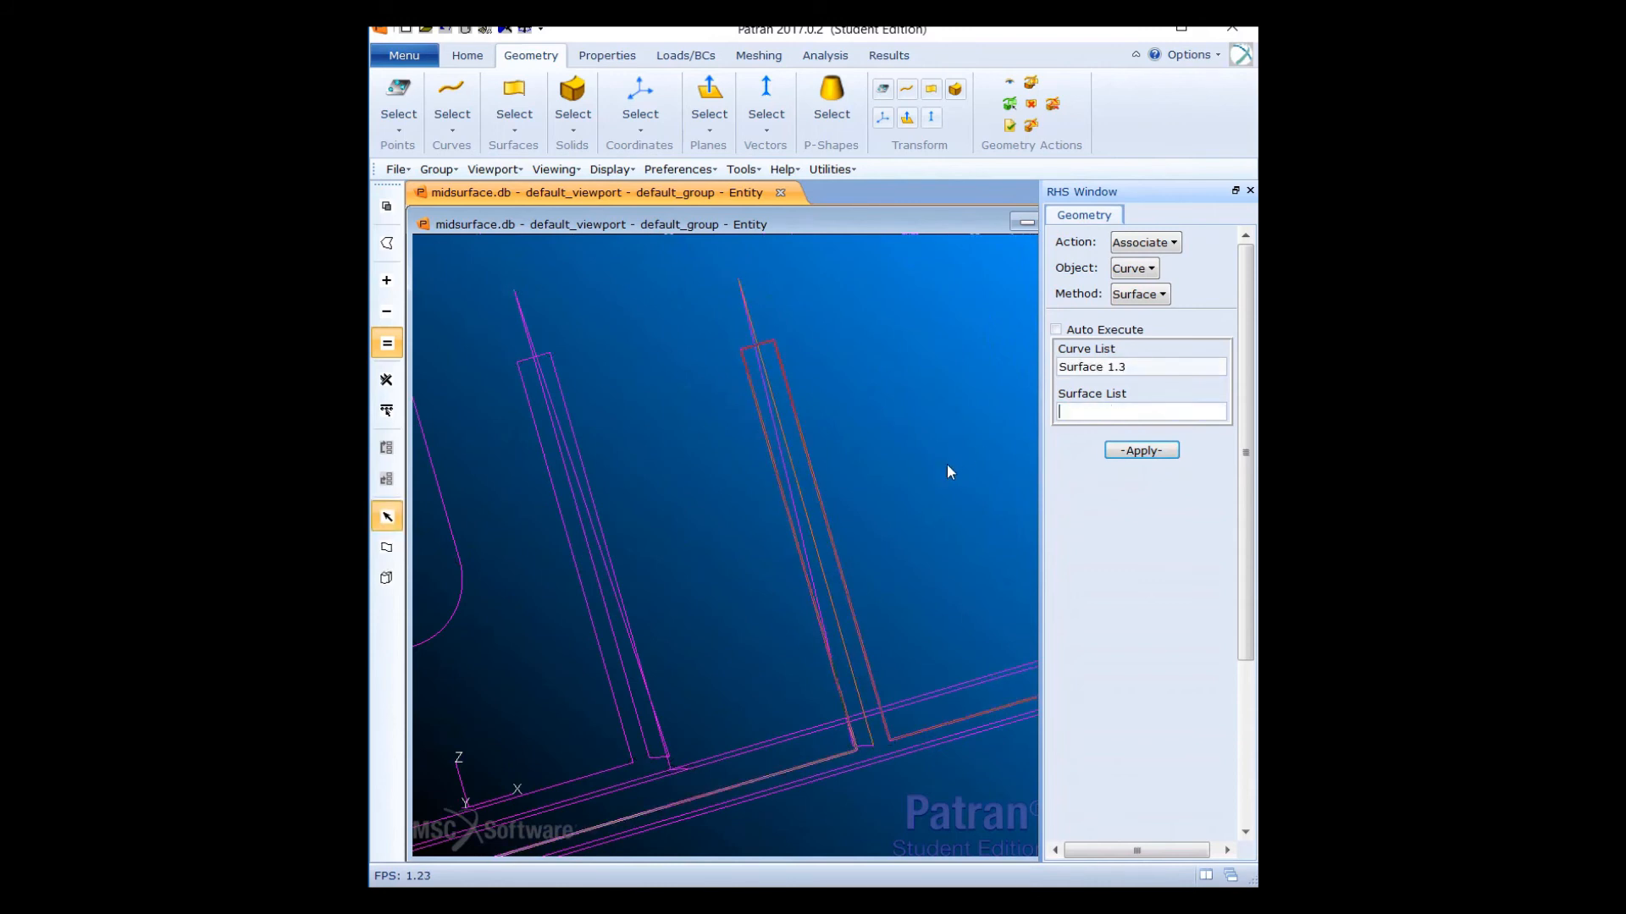
{"action": "scroll", "coordinate": [903, 510], "scroll_direction": "down", "scroll_amount": 6}
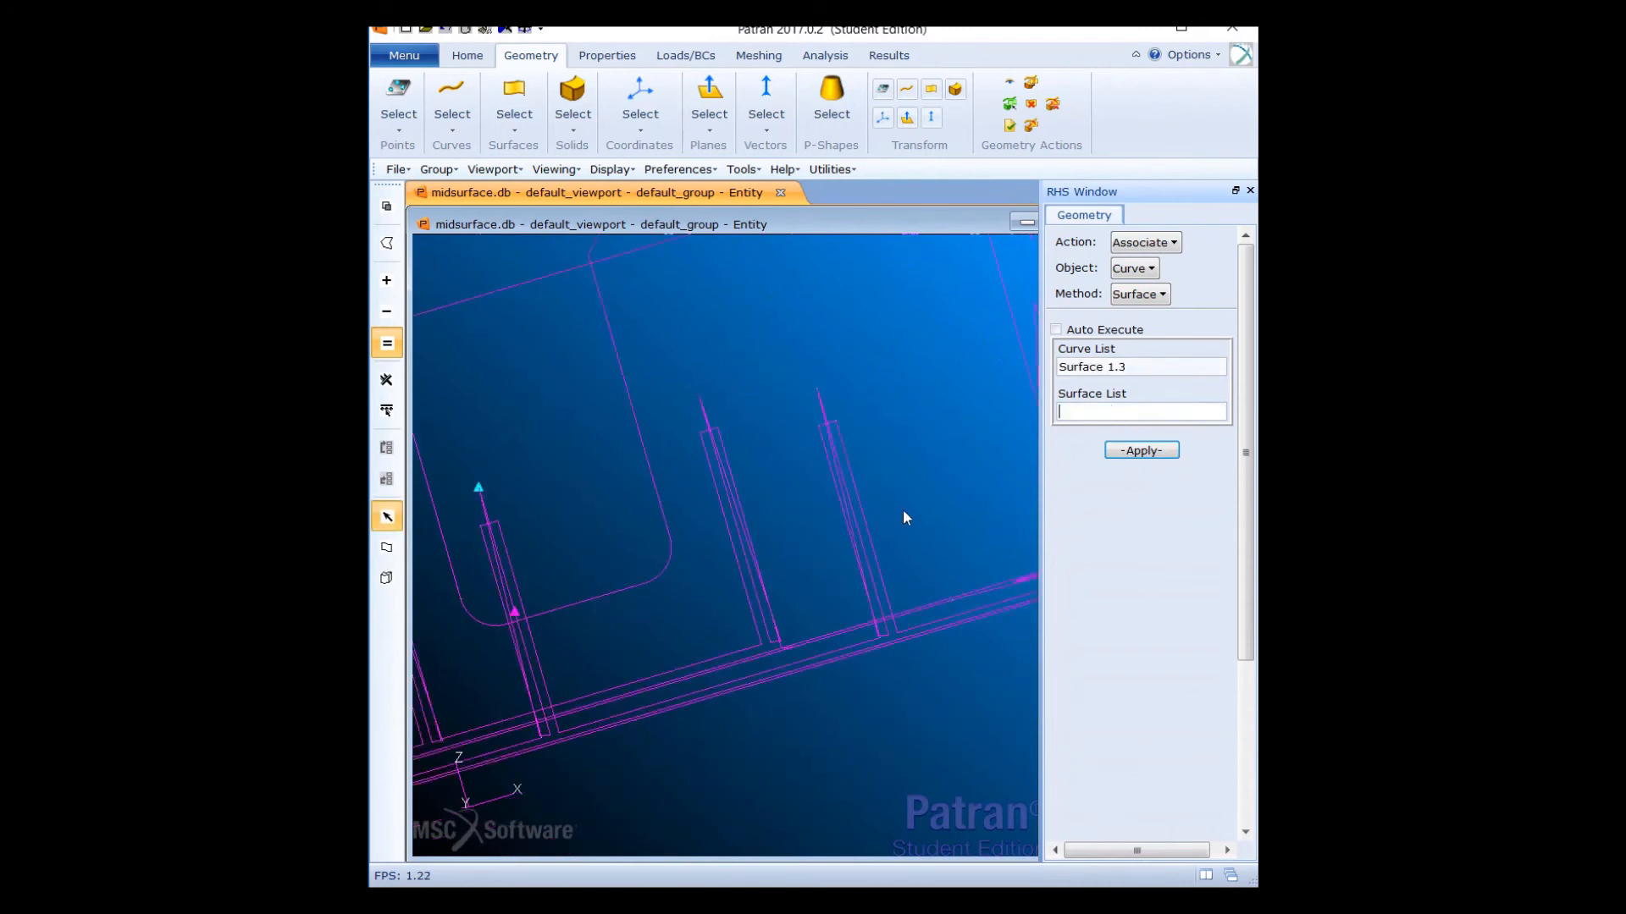
{"action": "left_click", "coordinate": [900, 369]}
{"action": "left_click", "coordinate": [1137, 451]}
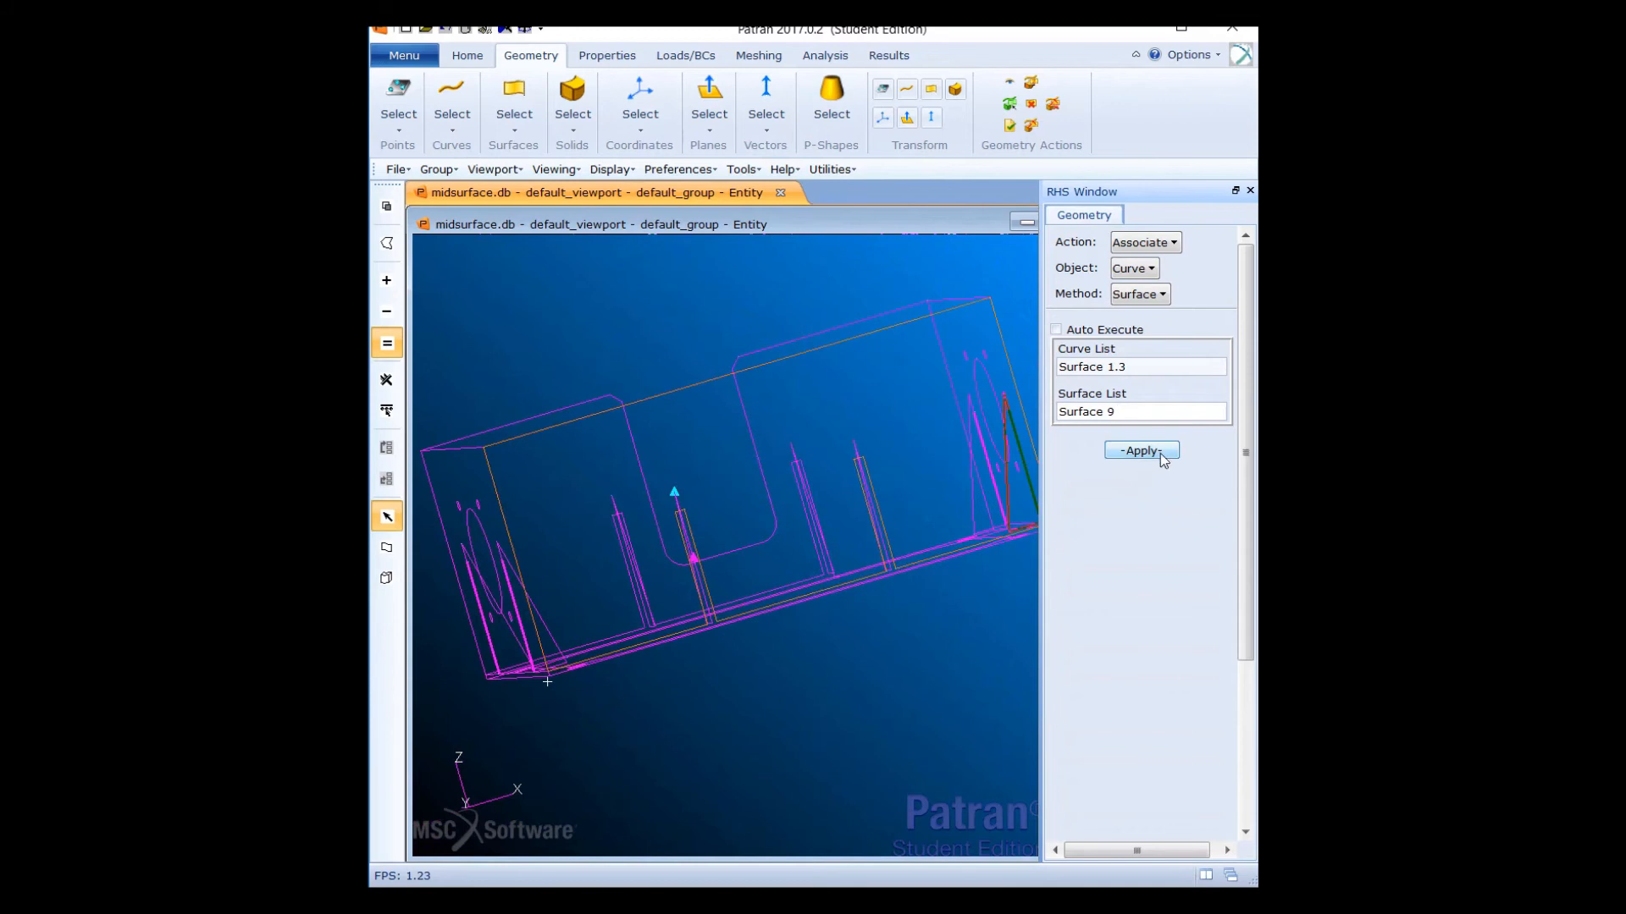
{"action": "left_click", "coordinate": [1158, 451]}
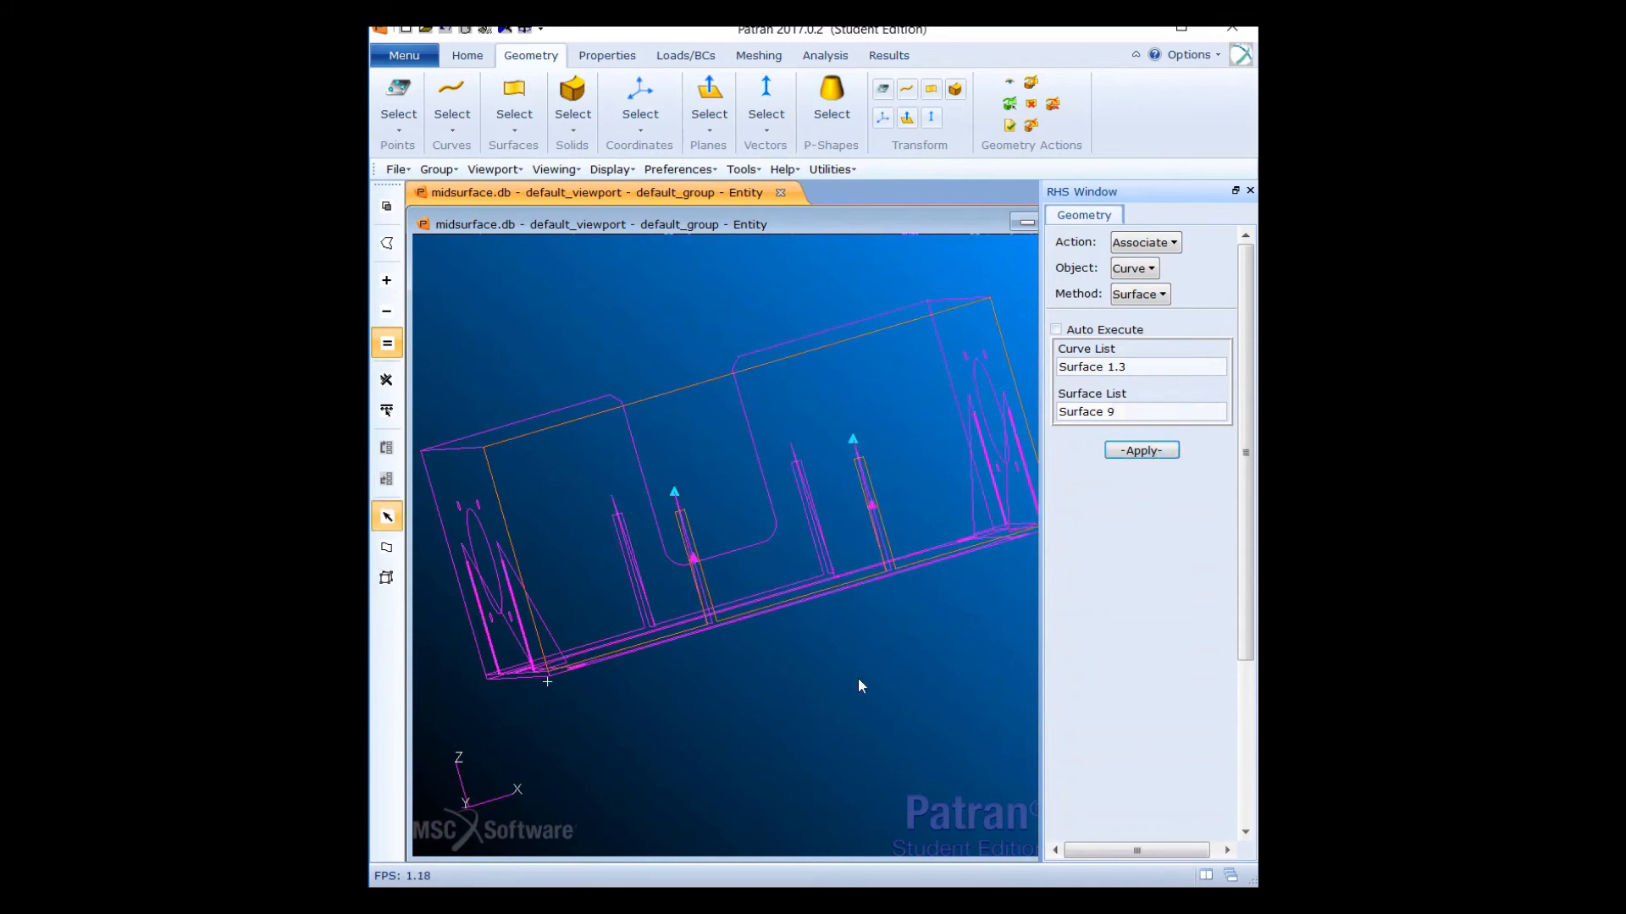
Associate the rib's edge Surface 6.2 with the end wall Surface 11, which has the large circular hole
{"action": "middle_click_drag", "start_coordinate": [661, 704], "coordinate": [822, 557]}
{"action": "scroll", "coordinate": [825, 555], "scroll_direction": "up", "scroll_amount": 5}
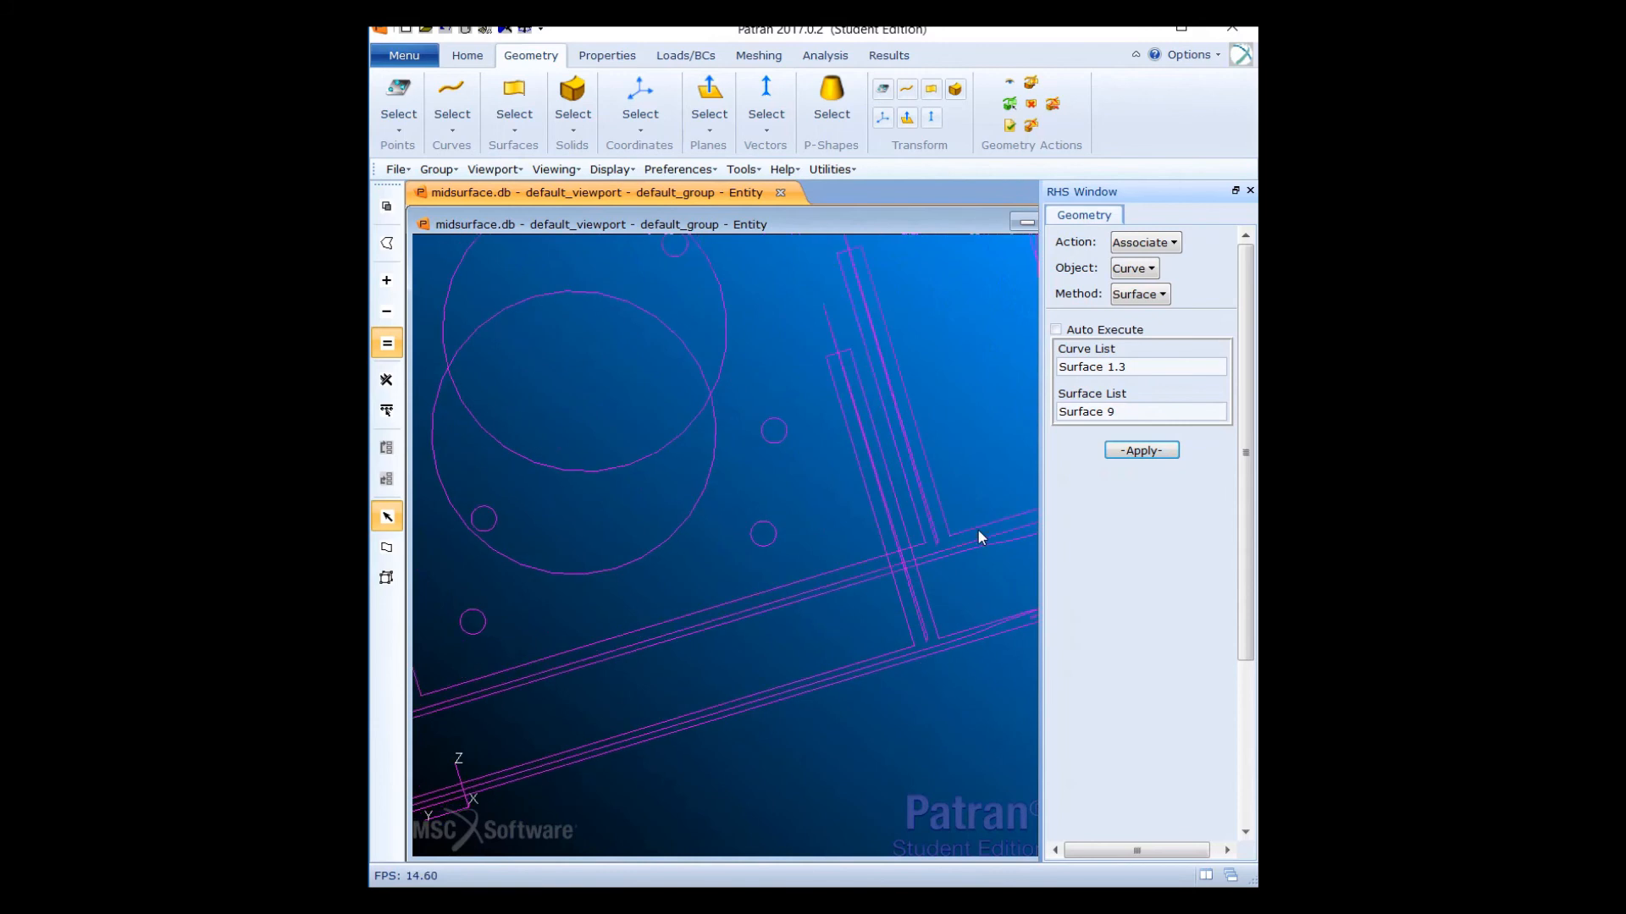
{"action": "middle_click_drag", "start_coordinate": [977, 534], "coordinate": [971, 532]}
{"action": "left_click_drag", "start_coordinate": [1158, 366], "coordinate": [1007, 377]}
{"action": "key", "text": "BackSpace"}
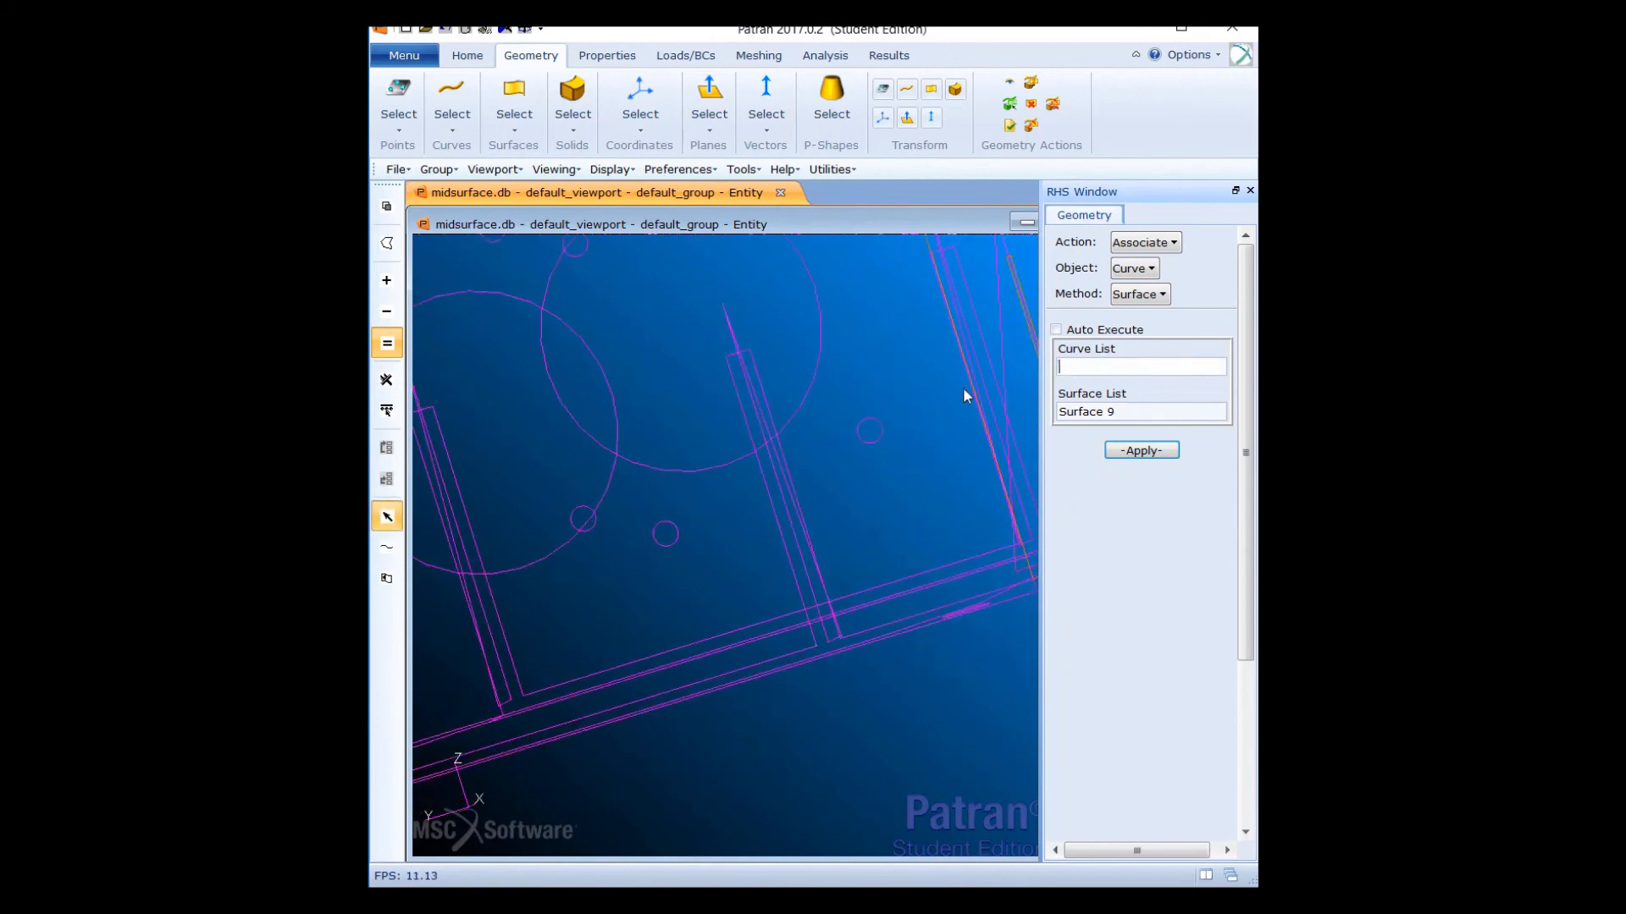
{"action": "left_click", "coordinate": [835, 619]}
{"action": "scroll", "coordinate": [877, 519], "scroll_direction": "down", "scroll_amount": 5}
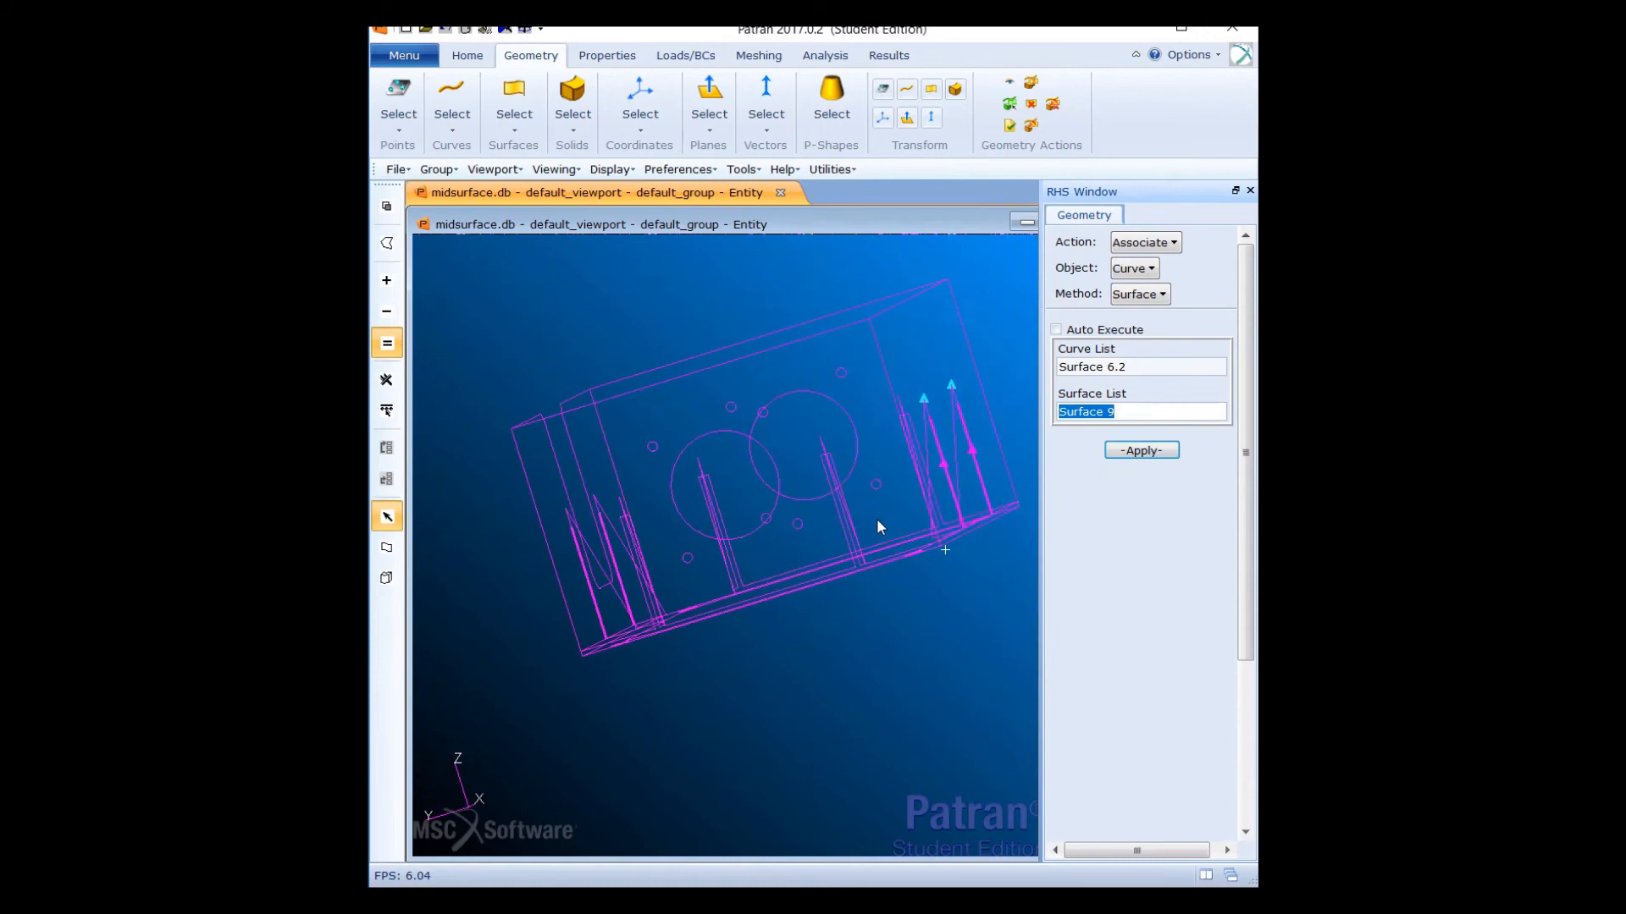
{"action": "key", "text": "Delete"}
{"action": "left_click", "coordinate": [660, 406]}
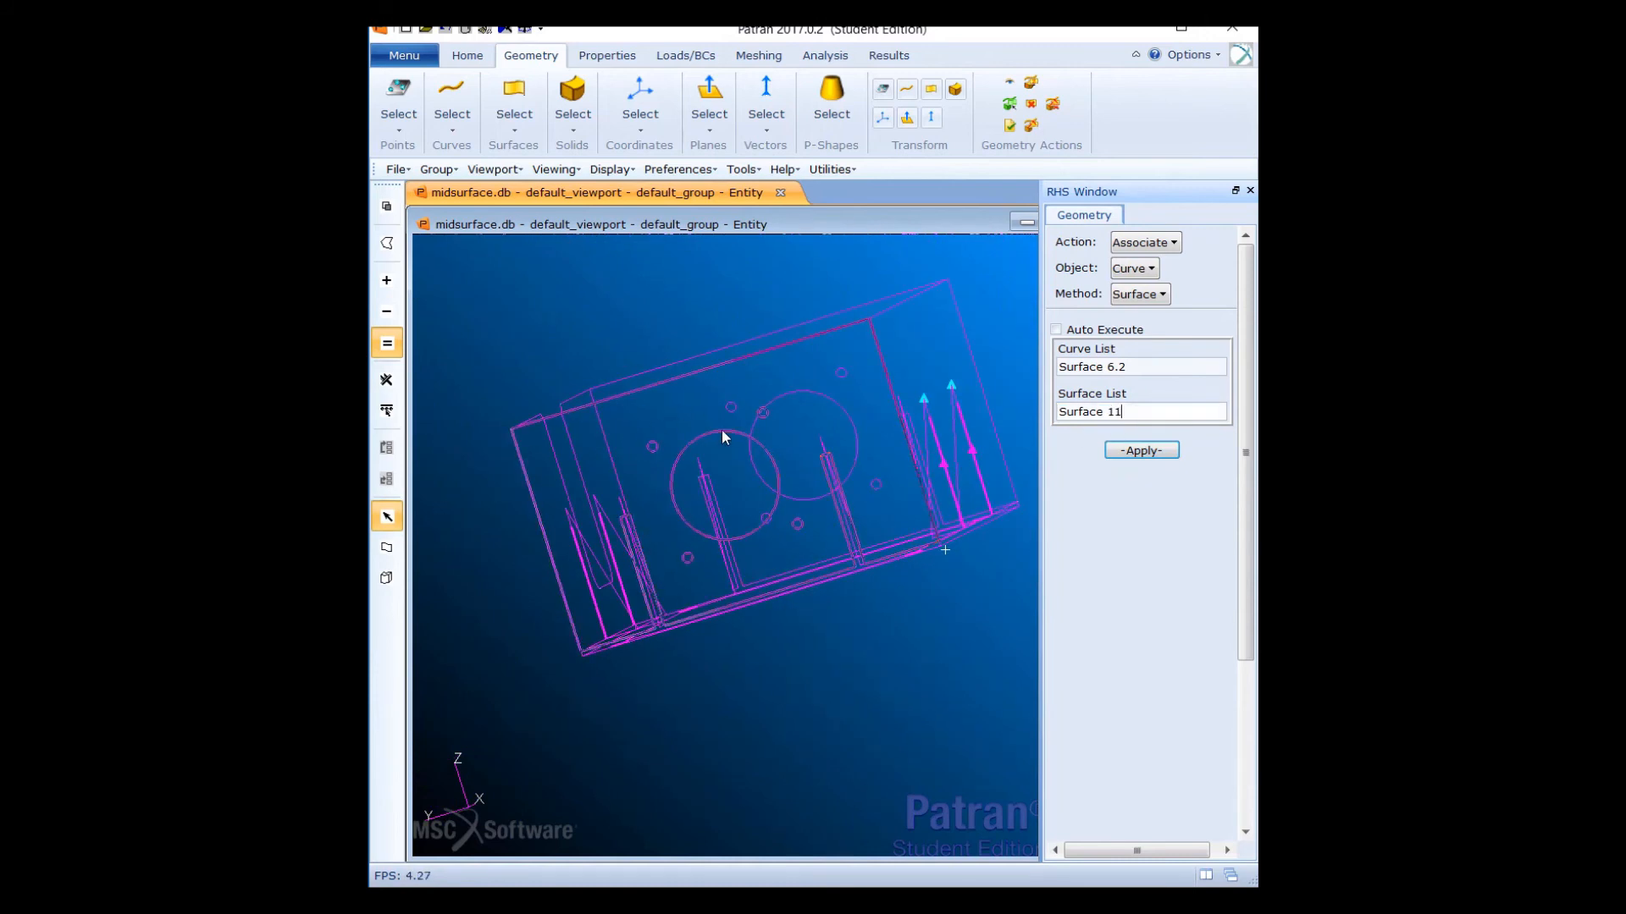
{"action": "left_click", "coordinate": [1165, 455]}
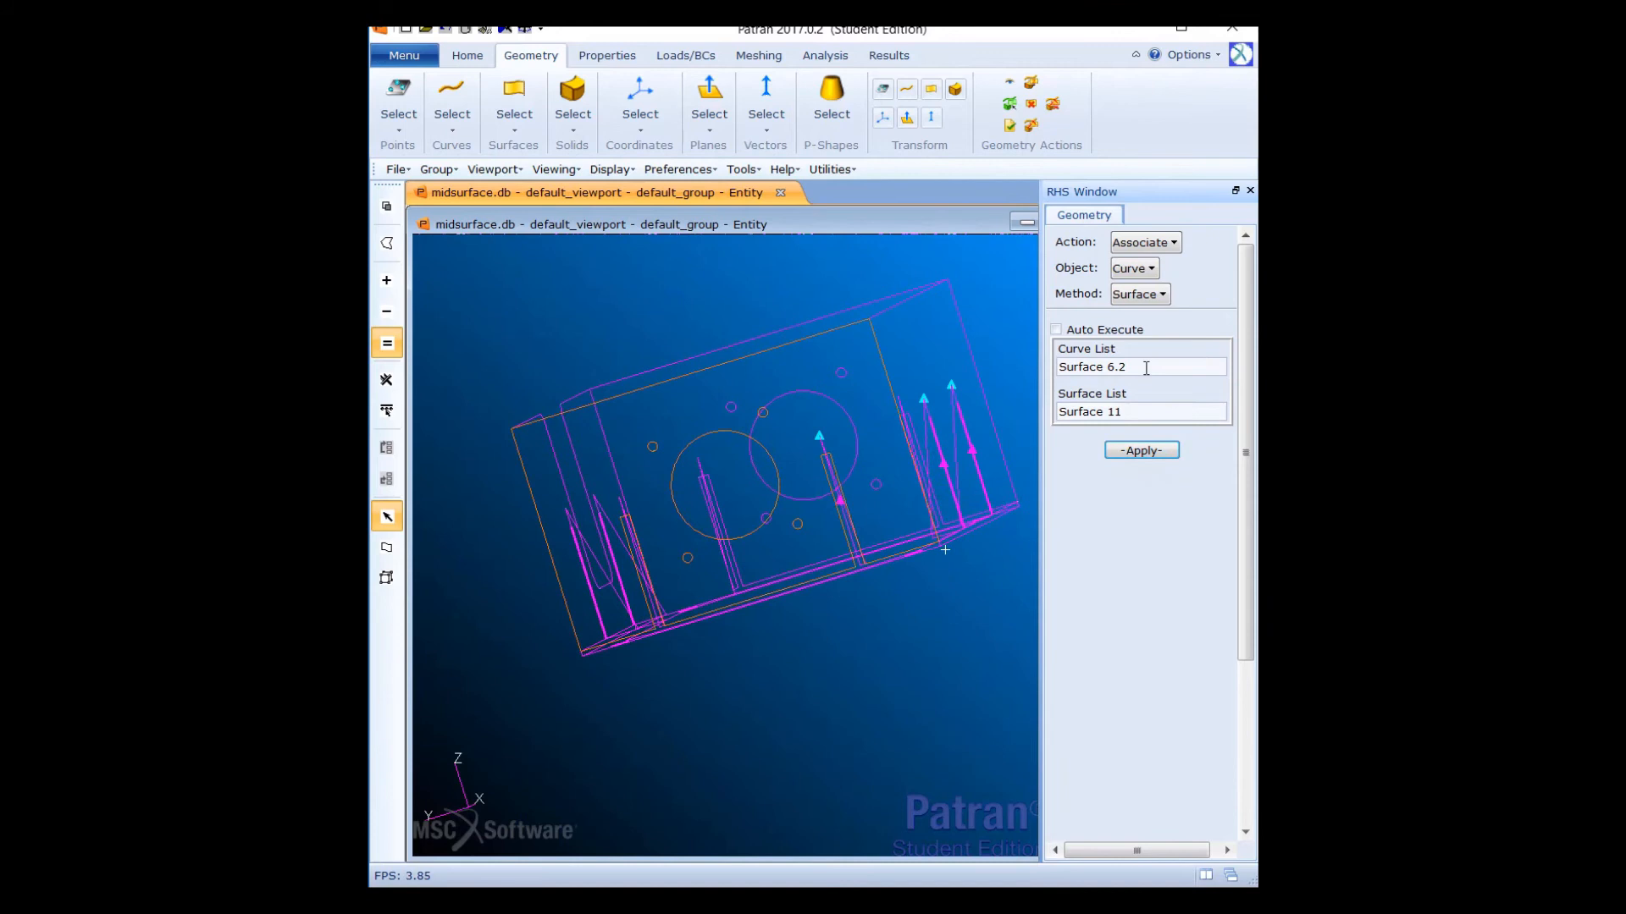
Associate the second end-wall rib's edge Surface 5.2 with Surface 11
{"action": "left_click", "coordinate": [1138, 366]}
{"action": "key", "text": "Delete"}
{"action": "mouse_move", "coordinate": [703, 731]}
{"action": "middle_mouse_down"}
{"action": "mouse_move", "coordinate": [700, 711]}
{"action": "mouse_move", "coordinate": [723, 709]}
{"action": "middle_mouse_up"}
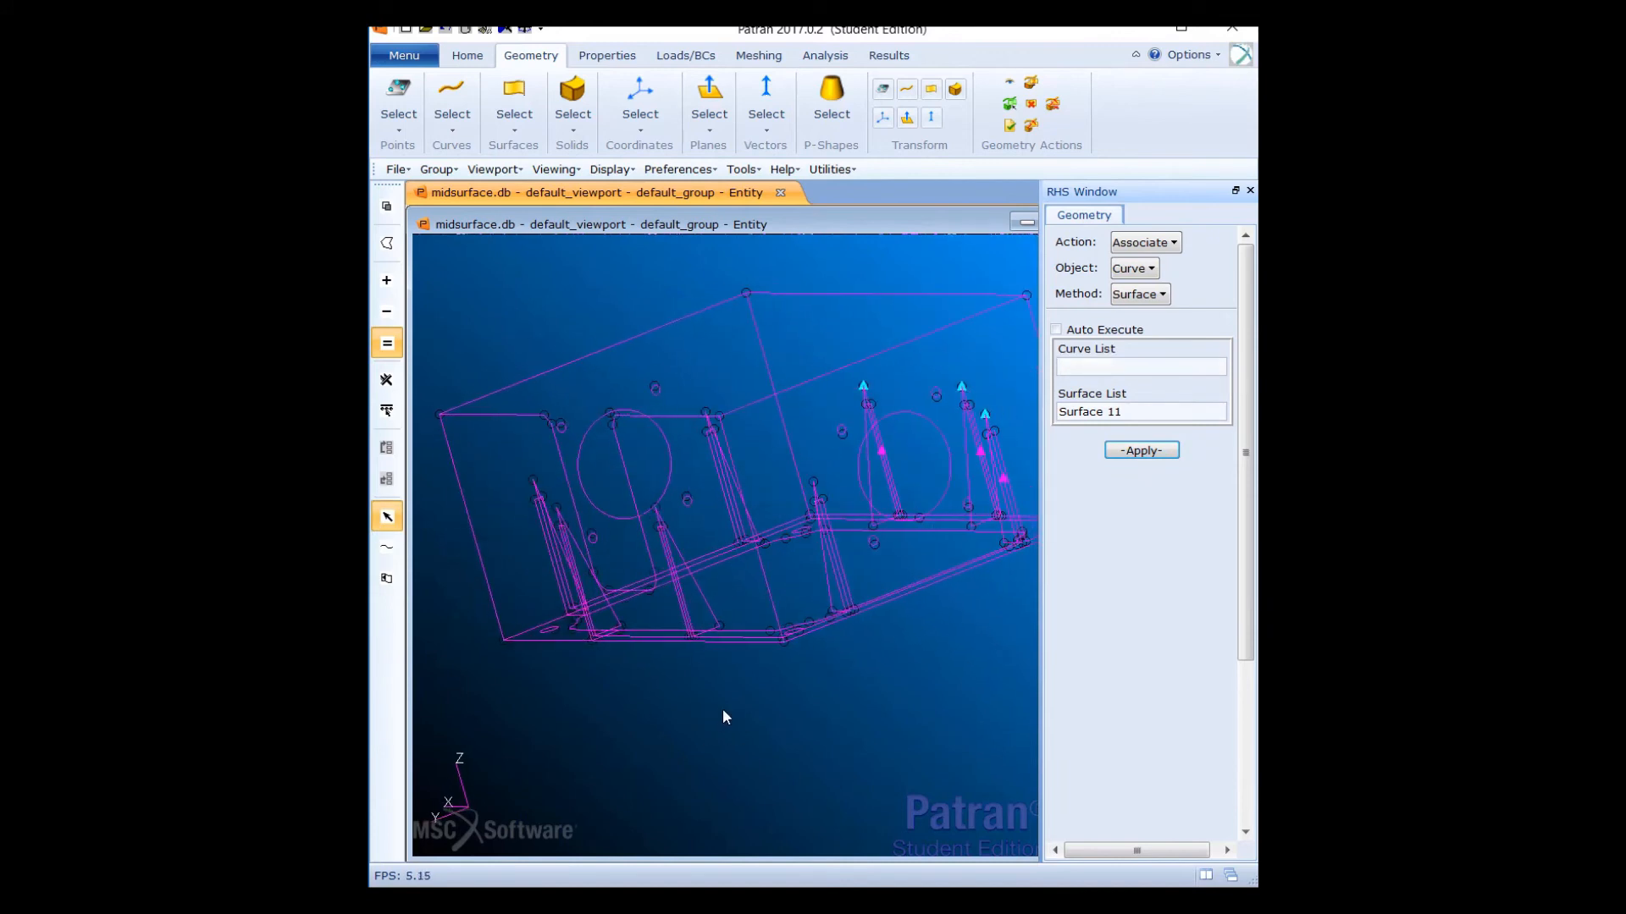
{"action": "scroll", "coordinate": [768, 588], "scroll_direction": "up", "scroll_amount": 5}
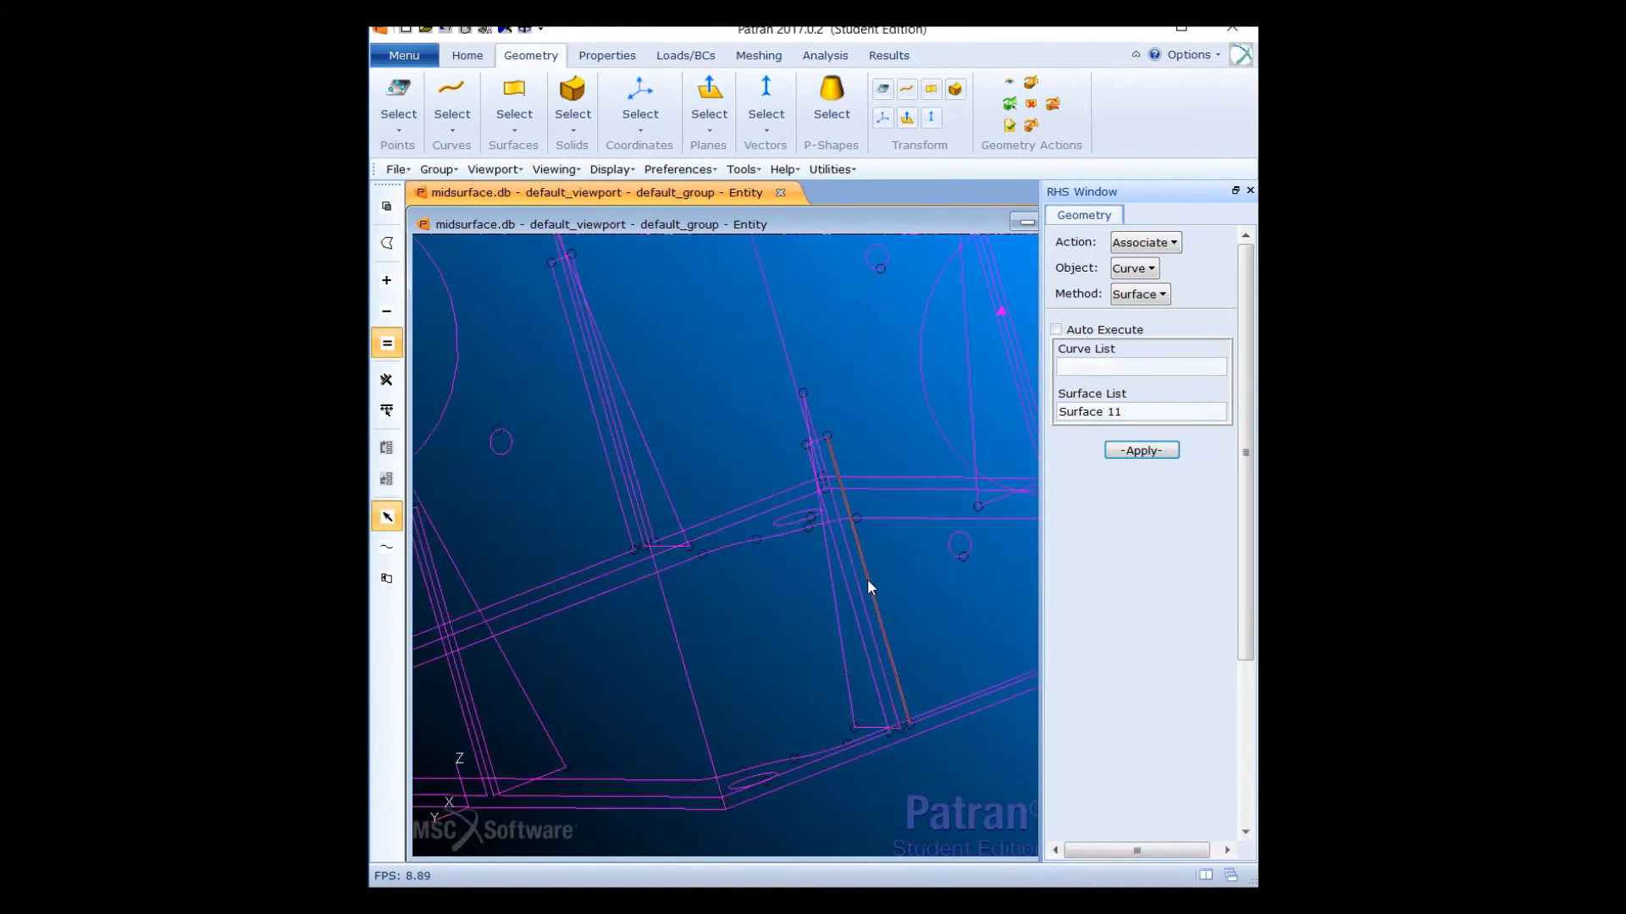
{"action": "left_click", "coordinate": [875, 636]}
{"action": "triple_click", "coordinate": [1156, 407]}
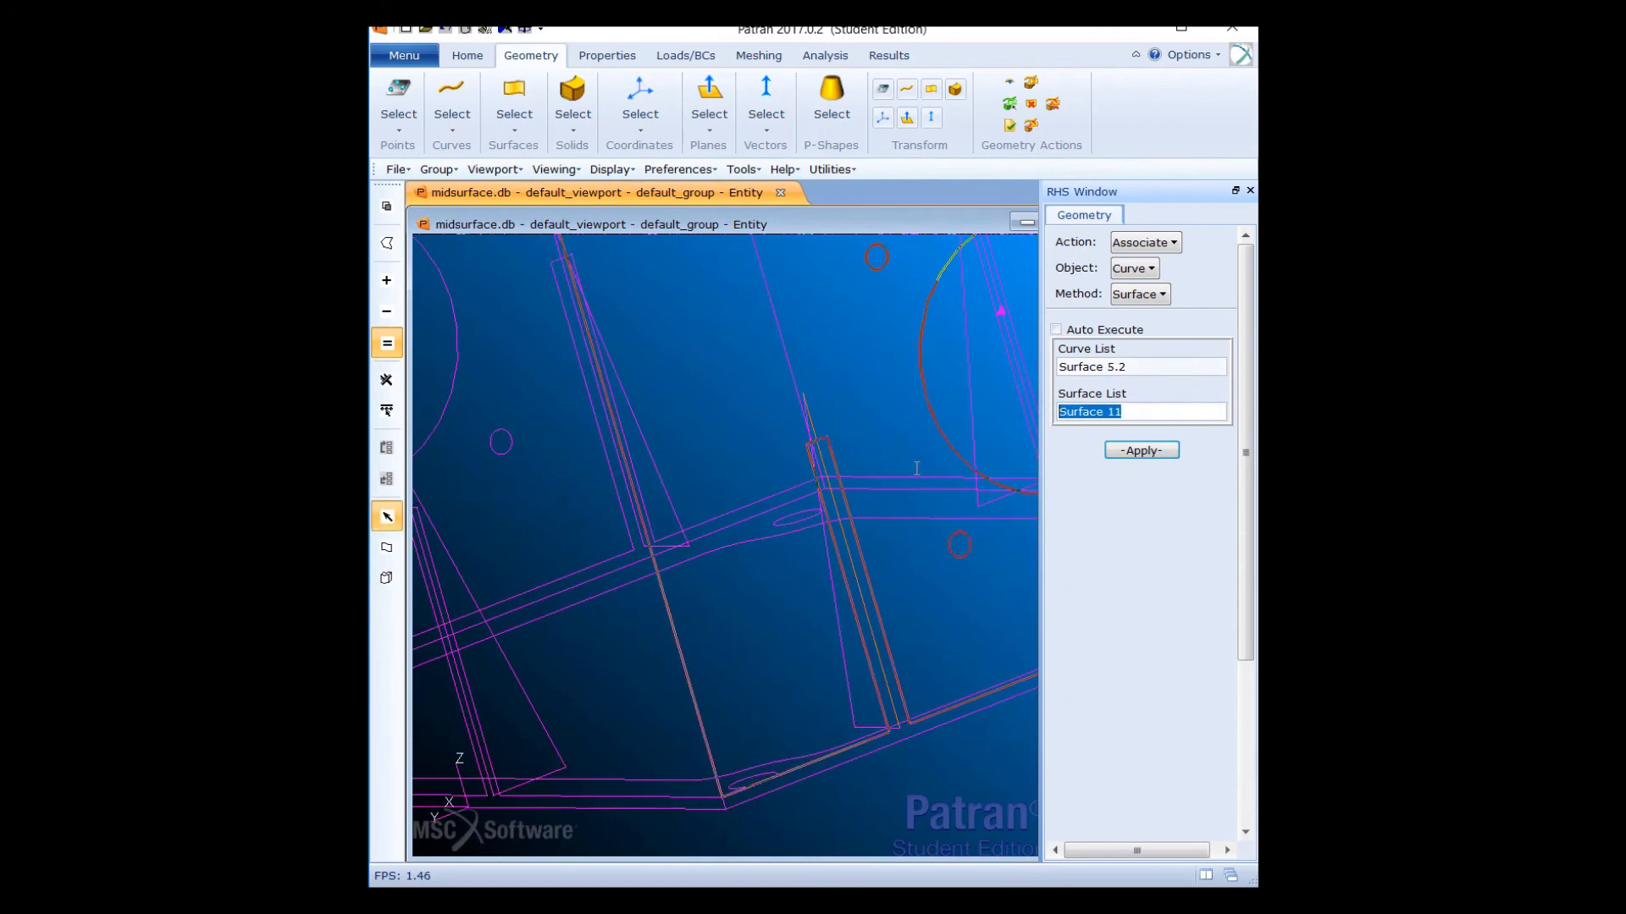
{"action": "key", "text": "Delete"}
{"action": "scroll", "coordinate": [881, 496], "scroll_direction": "down", "scroll_amount": 5}
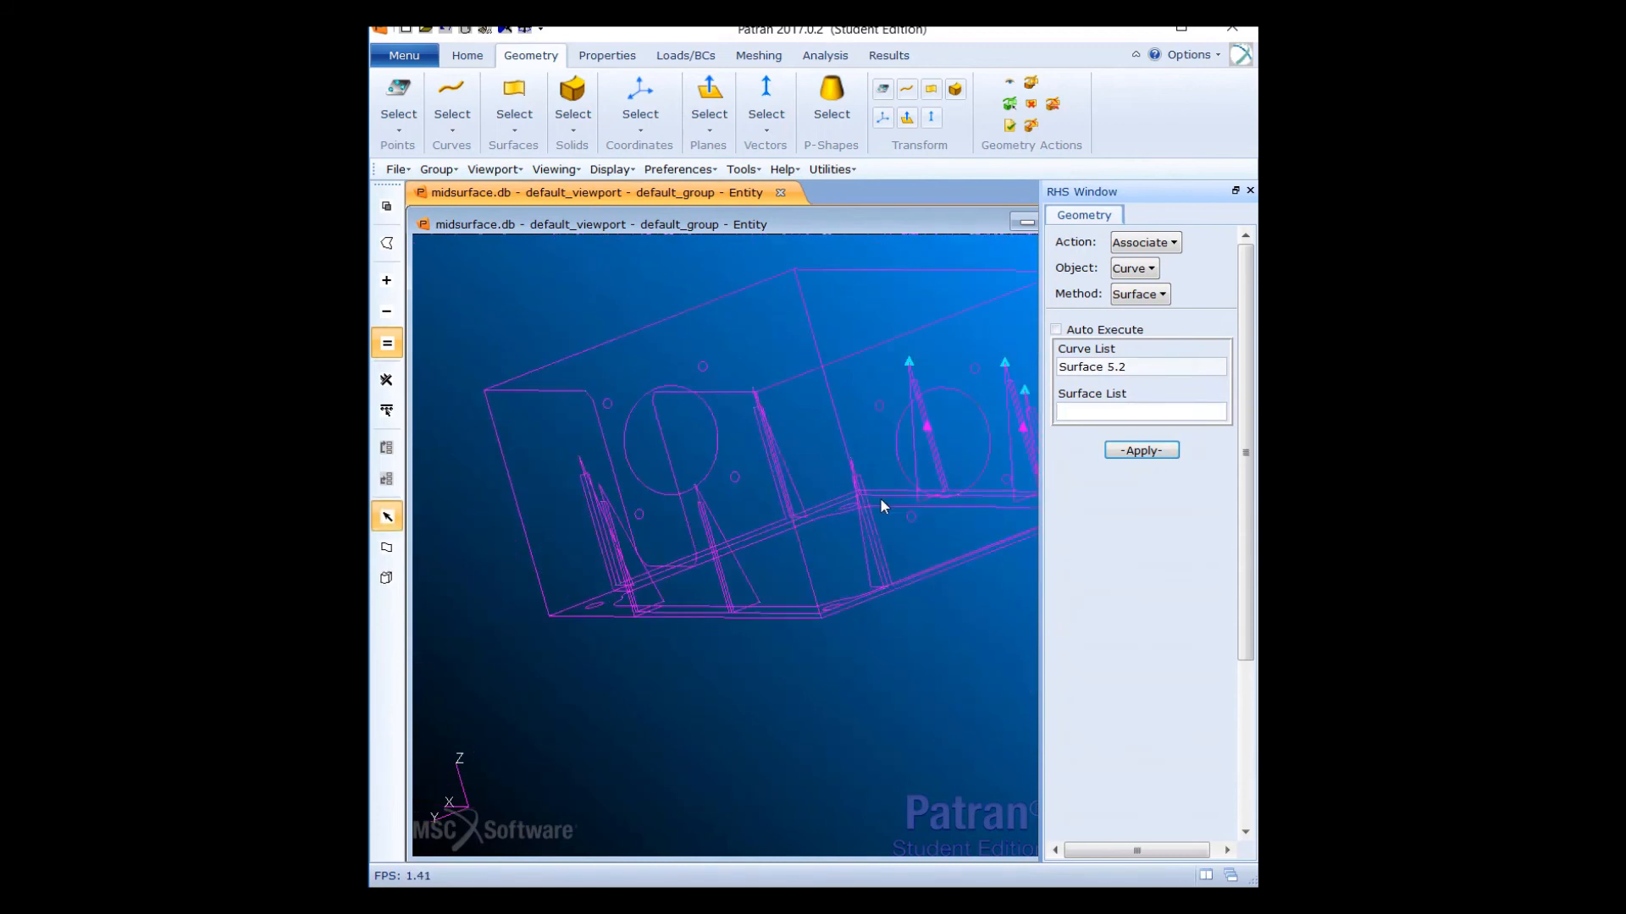
{"action": "left_click", "coordinate": [806, 410]}
{"action": "triple_click", "coordinate": [1132, 412]}
{"action": "key", "text": "Delete"}
{"action": "left_click", "coordinate": [821, 393]}
{"action": "left_click", "coordinate": [1141, 451]}
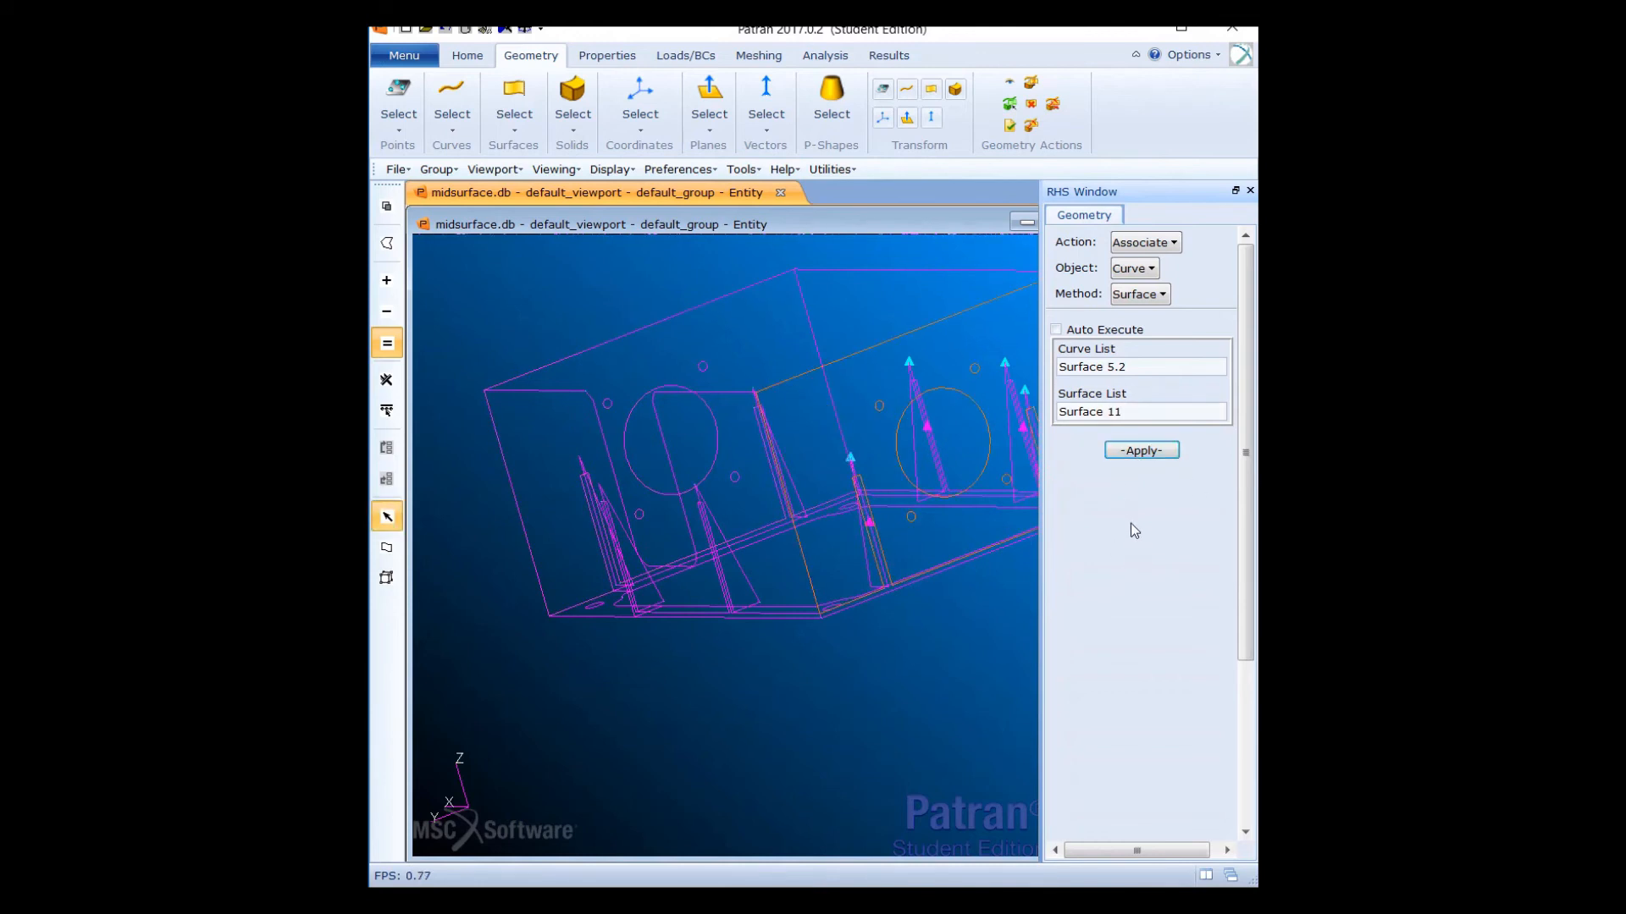
Associate the rib's edge Surface 7.2 with the adjoining side wall Surface 17, the wall with the rounded cutout
{"action": "middle_click_drag", "start_coordinate": [582, 759], "coordinate": [675, 689]}
{"action": "left_click", "coordinate": [1160, 367]}
{"action": "key", "text": "Delete"}
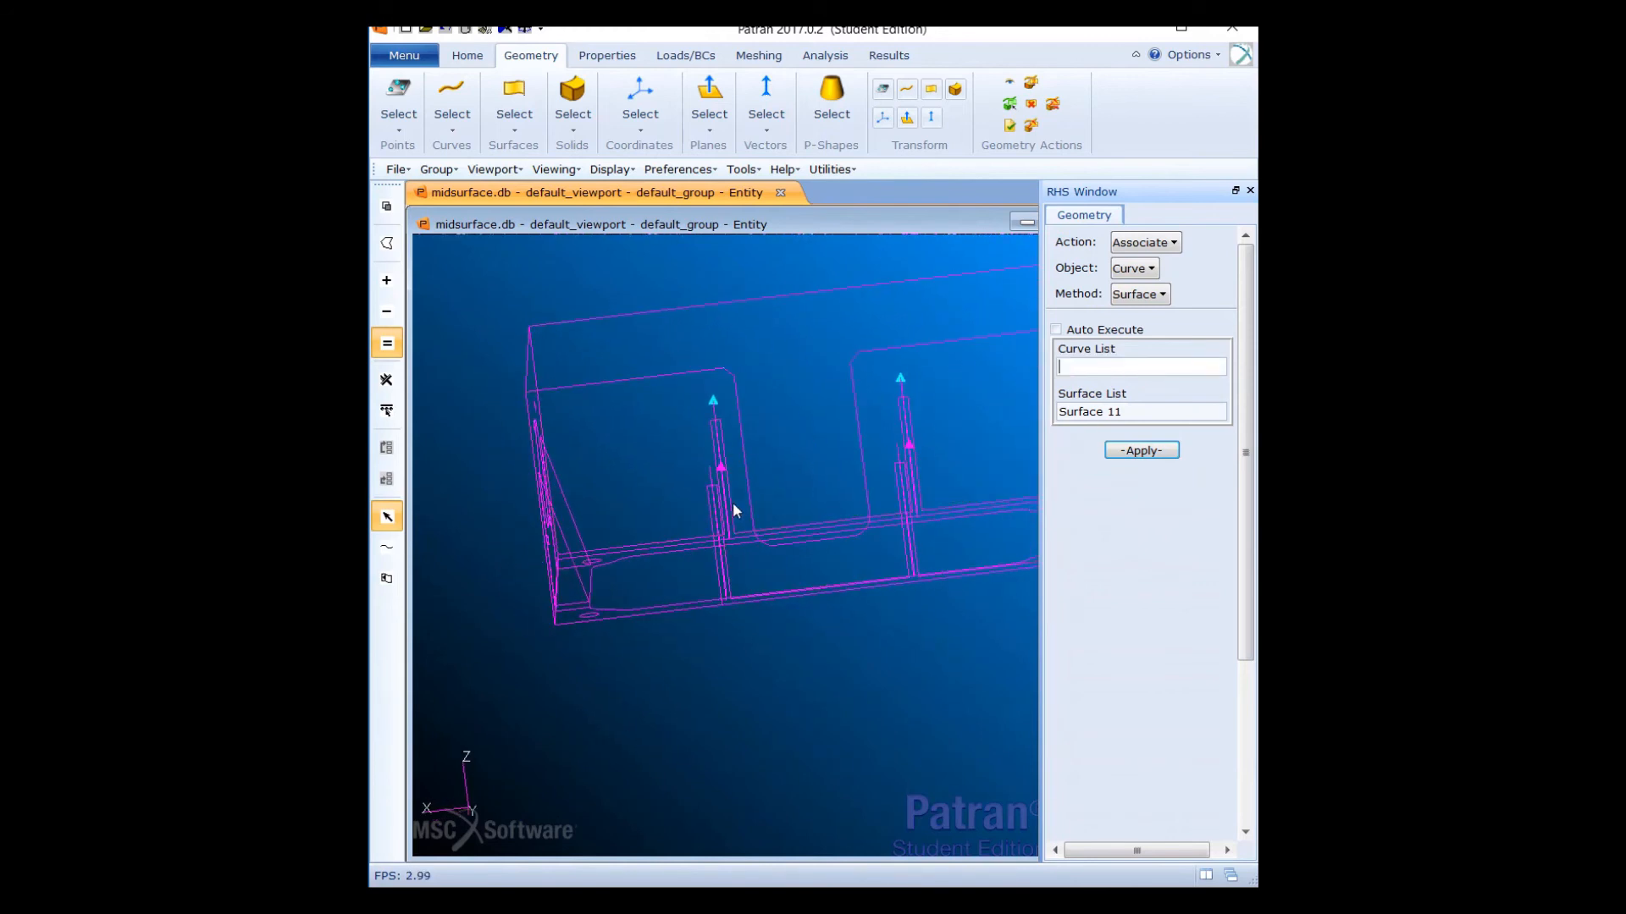
{"action": "scroll", "coordinate": [733, 501], "scroll_direction": "up", "scroll_amount": 5}
{"action": "scroll", "coordinate": [882, 690], "scroll_direction": "down", "scroll_amount": 3}
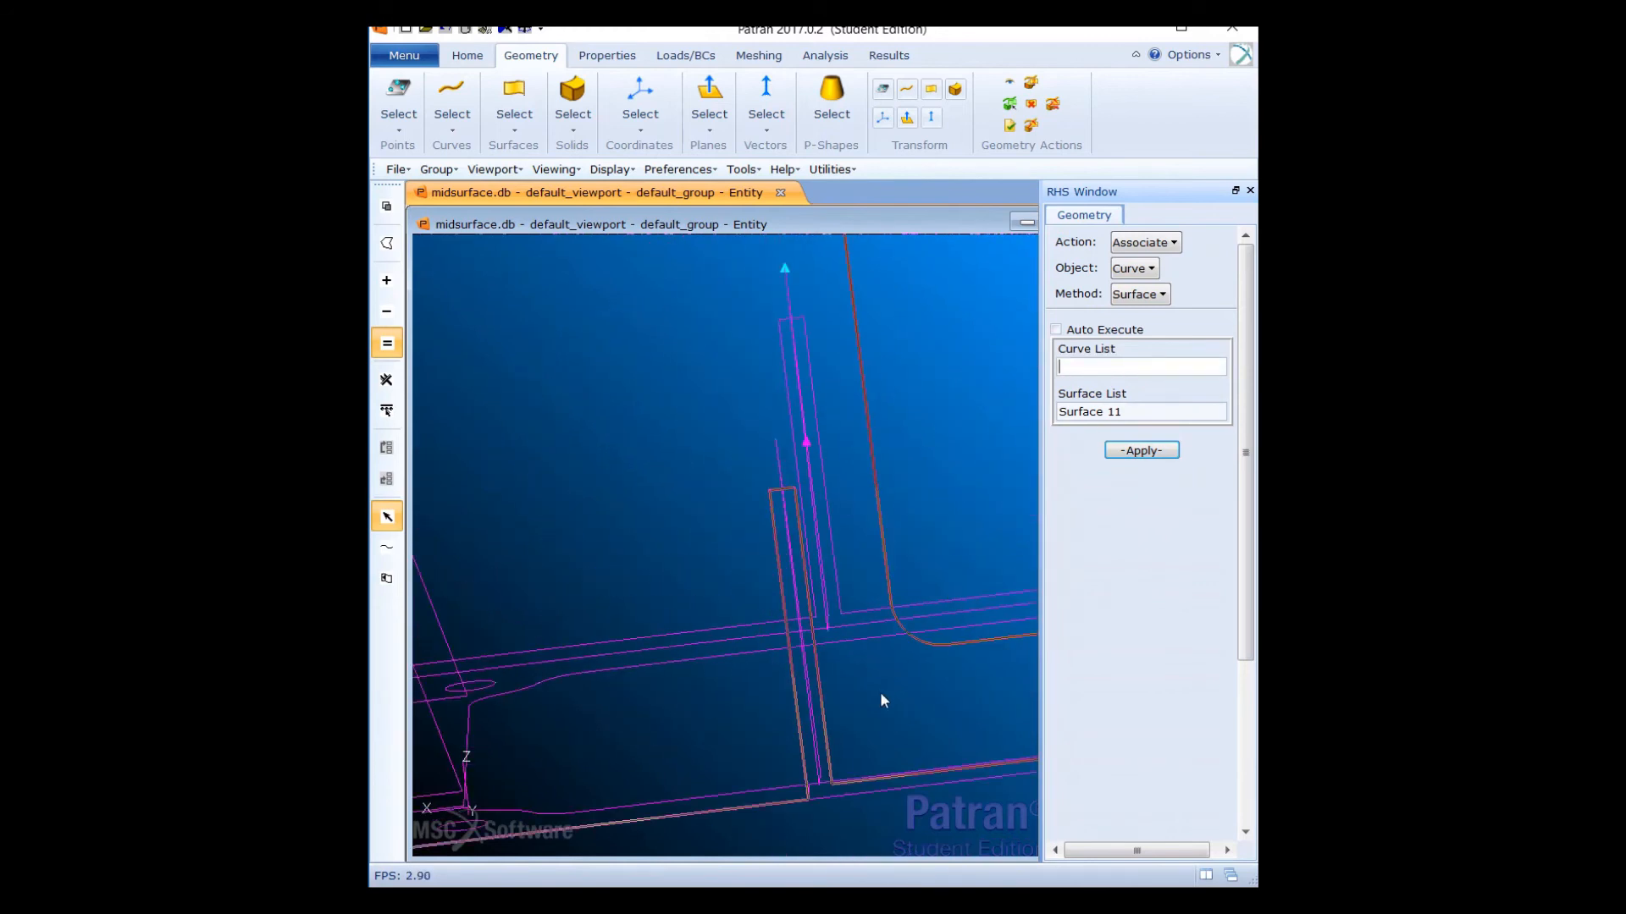
{"action": "middle_click_drag", "start_coordinate": [839, 764], "coordinate": [878, 713]}
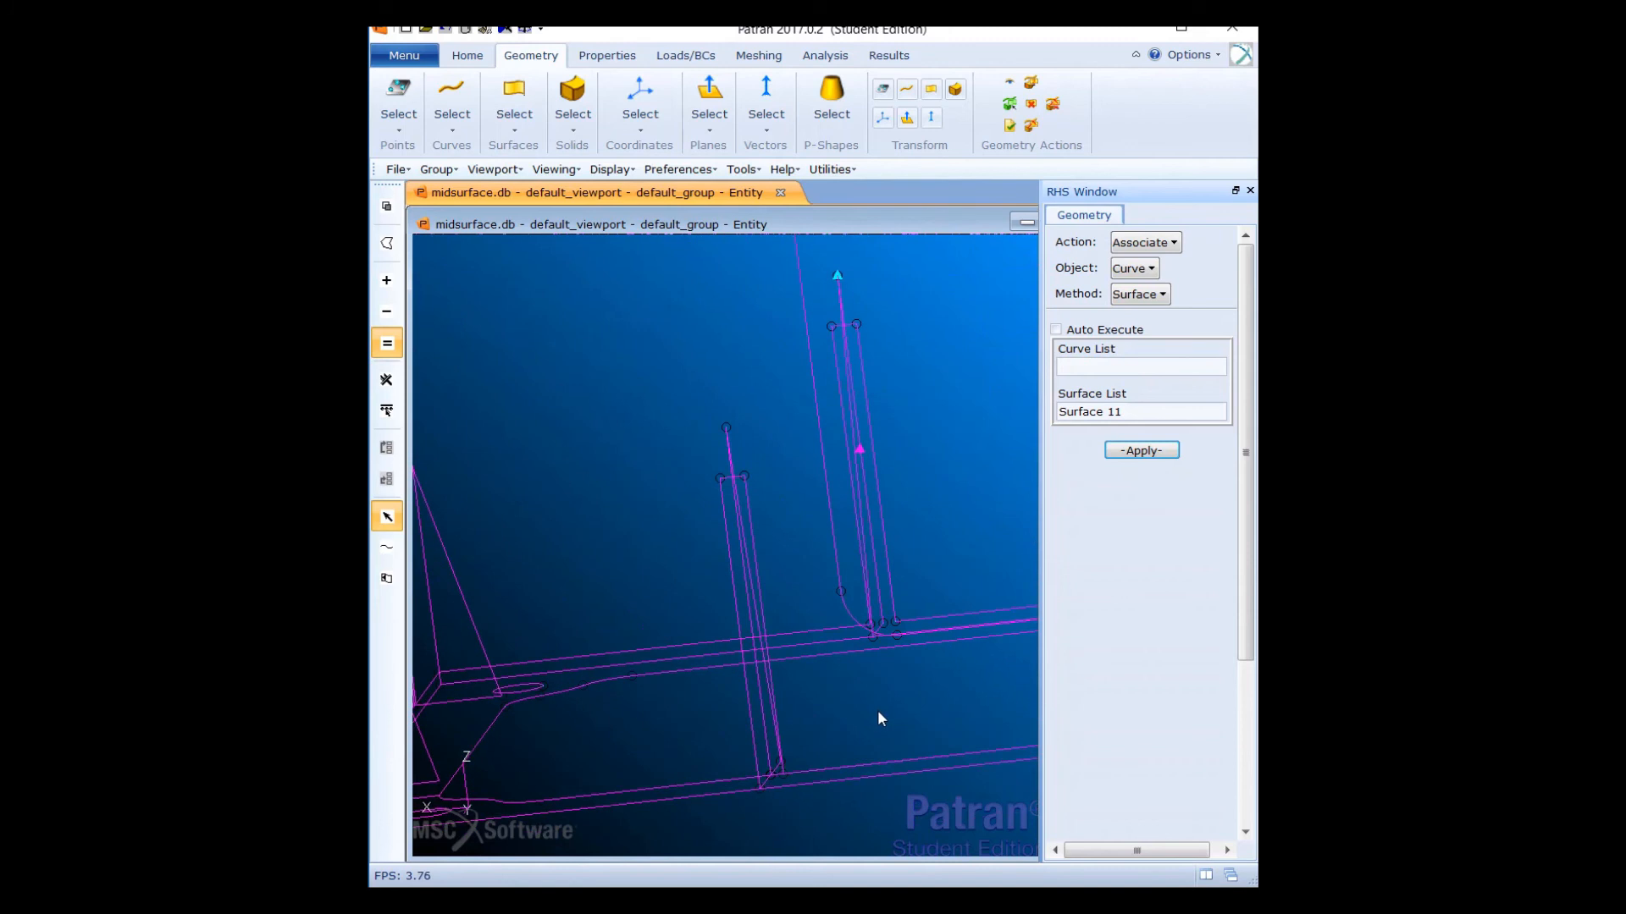
{"action": "middle_click_drag", "start_coordinate": [771, 767], "coordinate": [857, 730]}
{"action": "left_click", "coordinate": [860, 749]}
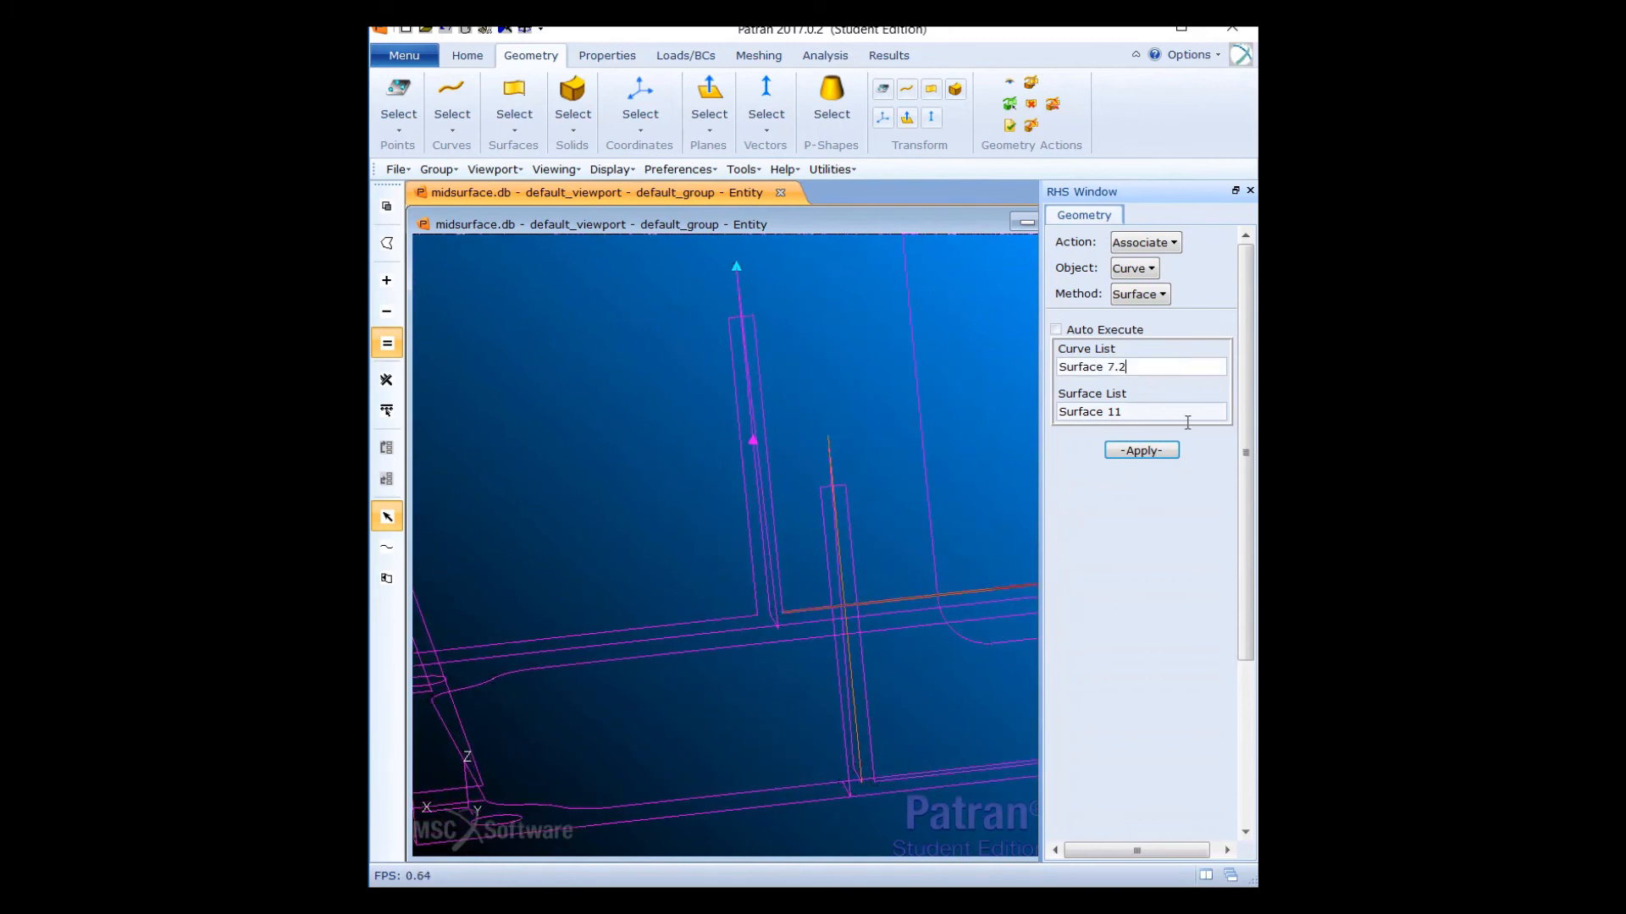
{"action": "scroll", "coordinate": [853, 530], "scroll_direction": "down", "scroll_amount": 4}
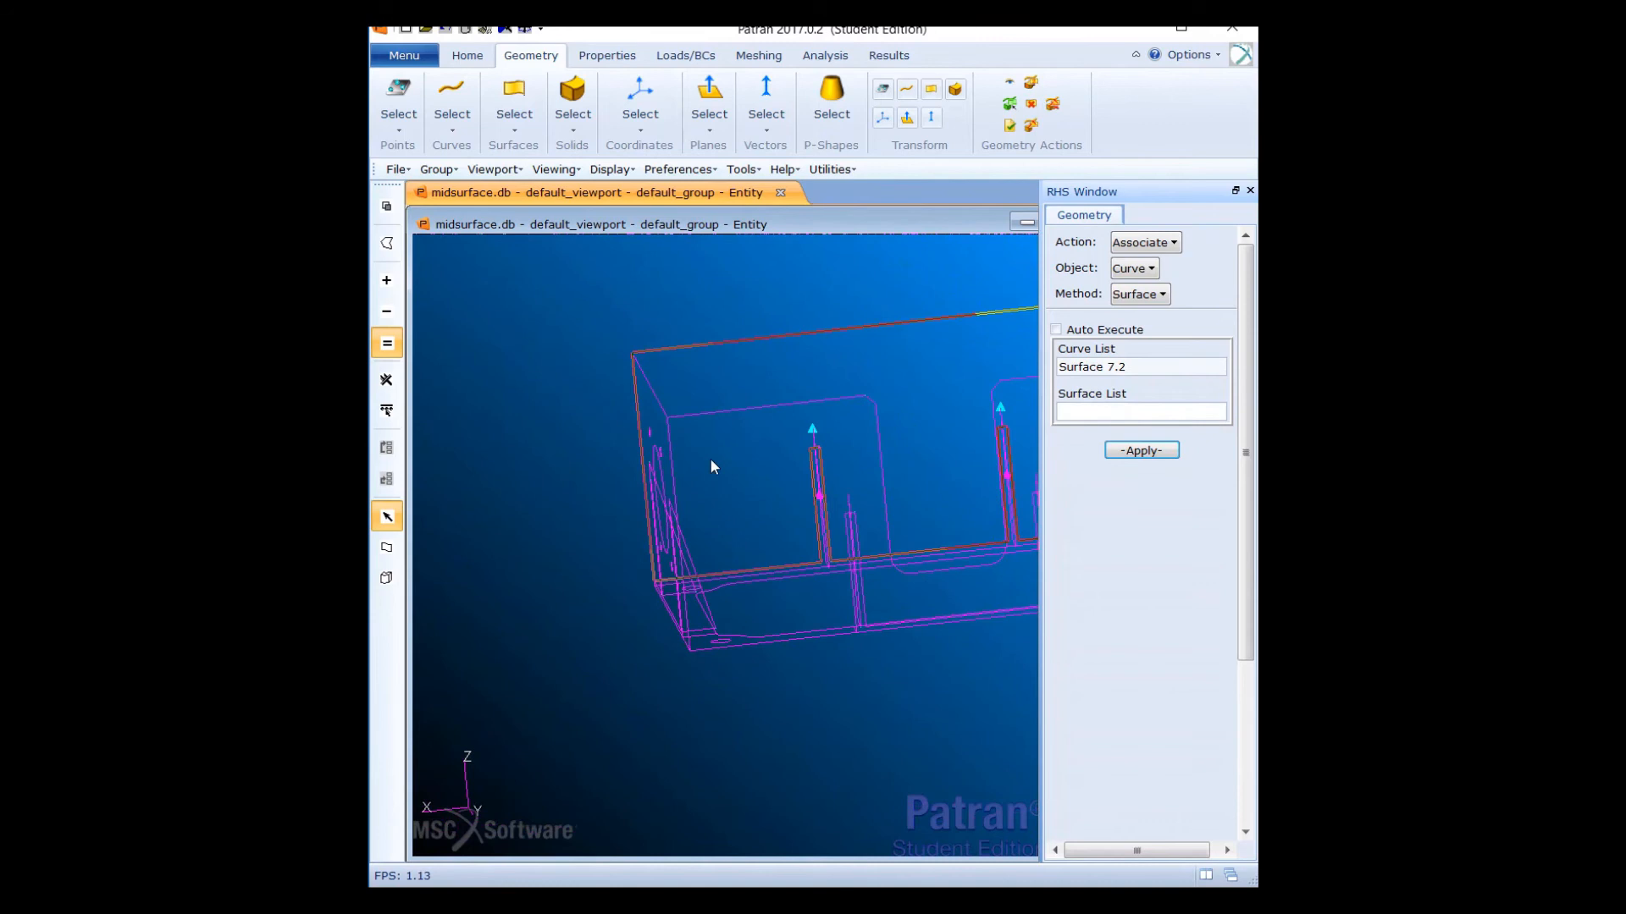
{"action": "left_click", "coordinate": [894, 524]}
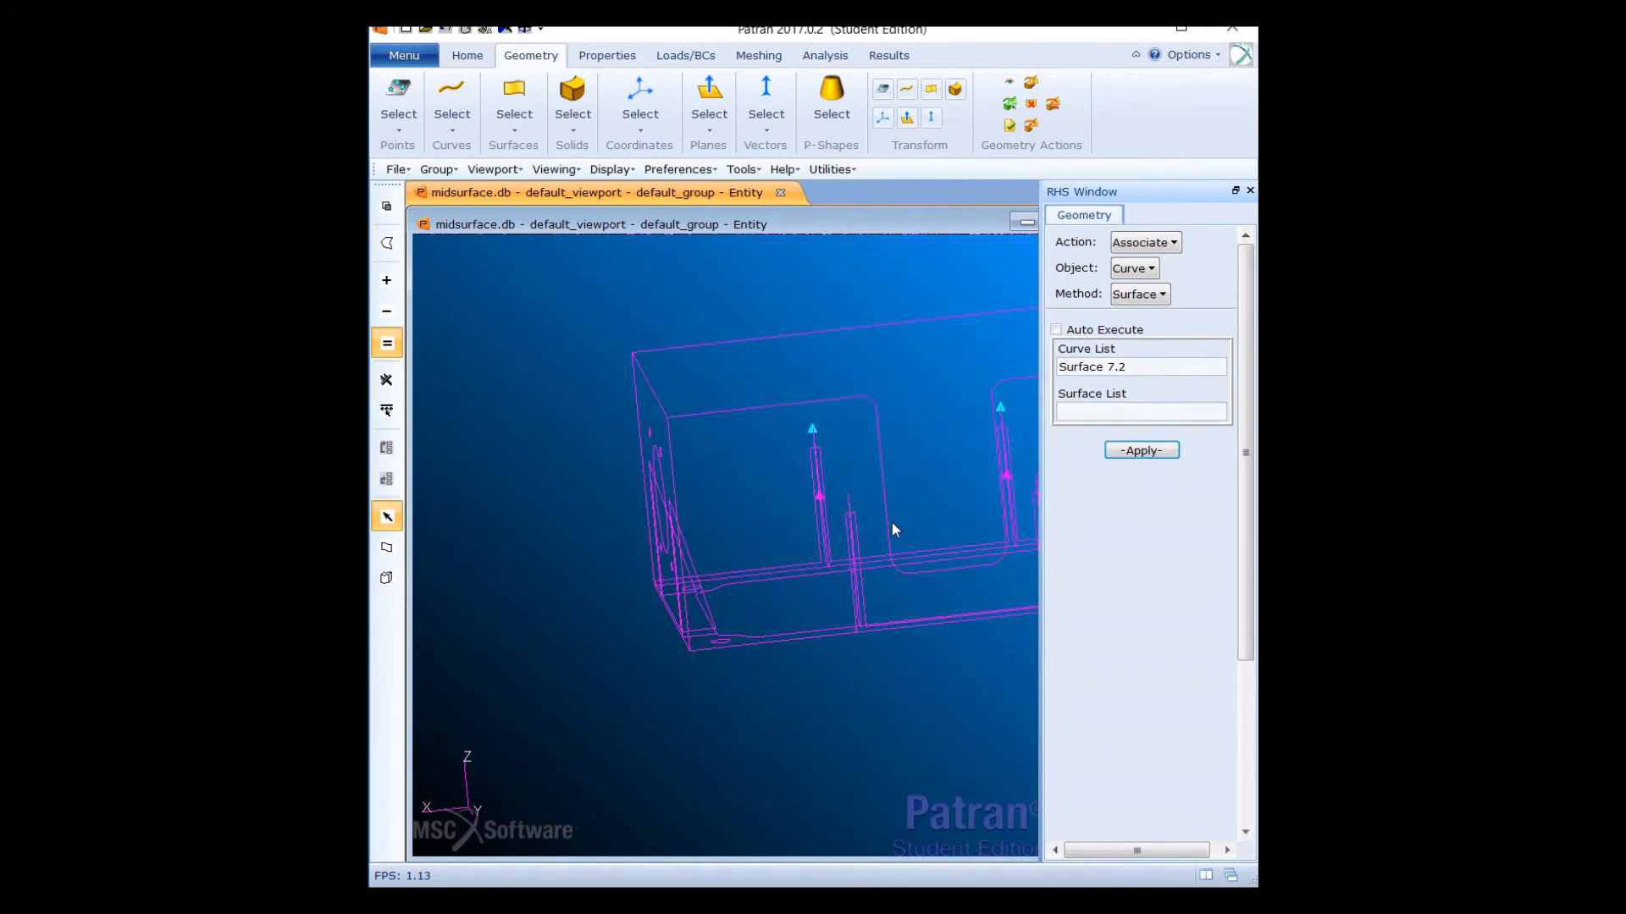
{"action": "left_click", "coordinate": [1162, 451]}
Associate the second rib's edge Surface 8.3 on the cutout wall with Surface 17
{"action": "scroll", "coordinate": [794, 530], "scroll_direction": "down", "scroll_amount": 3}
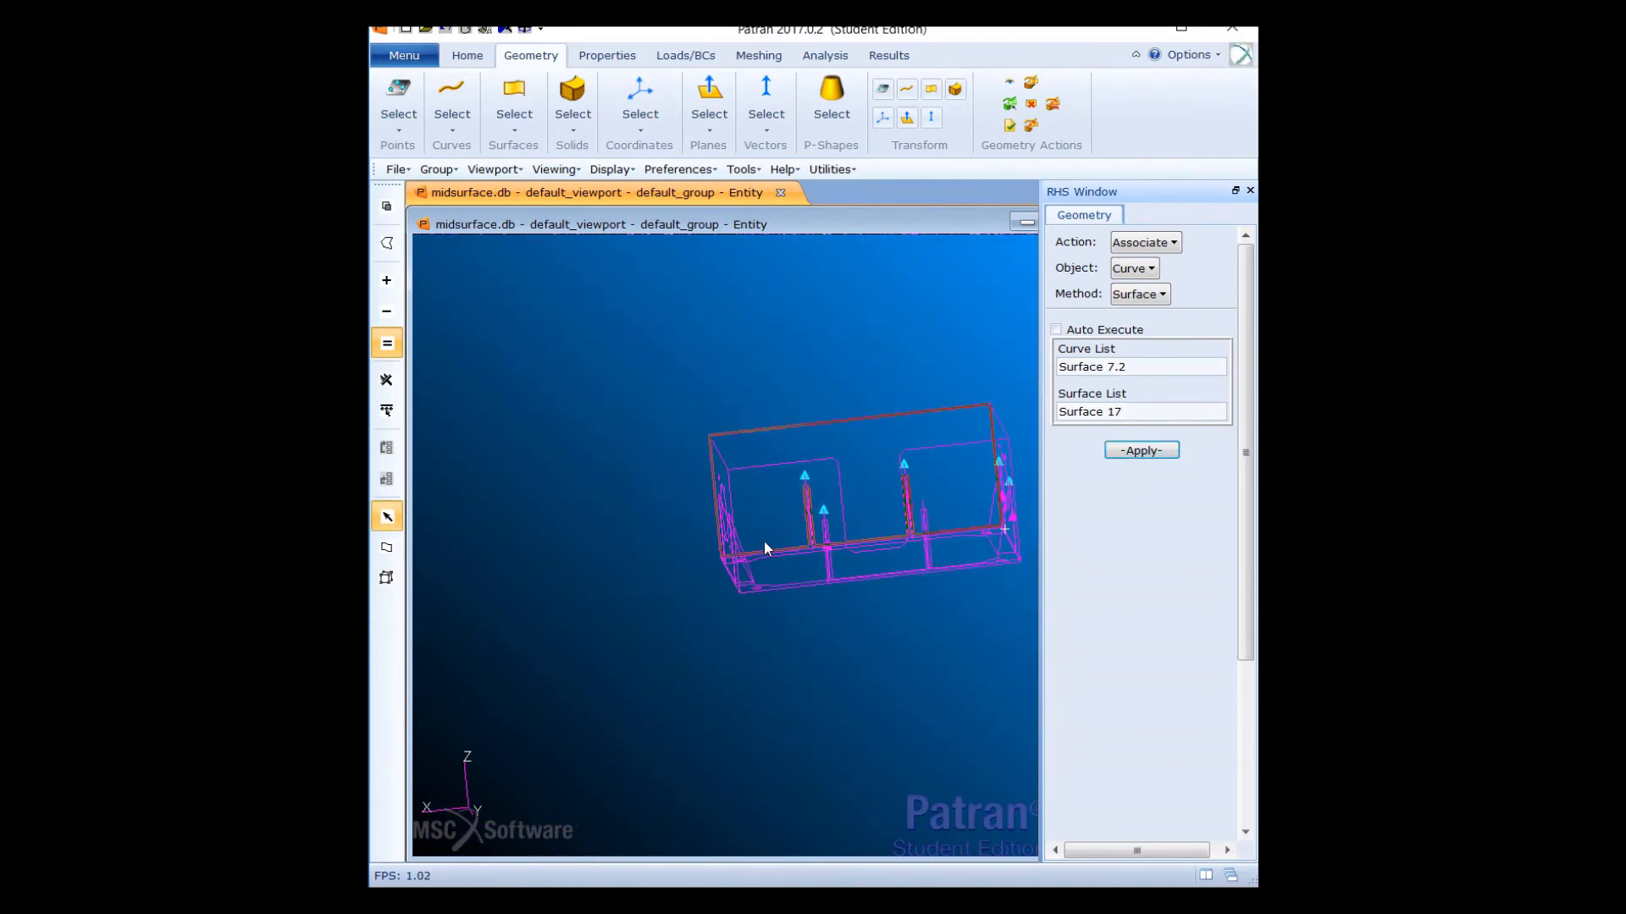
{"action": "scroll", "coordinate": [960, 591], "scroll_direction": "up", "scroll_amount": 4}
{"action": "scroll", "coordinate": [925, 542], "scroll_direction": "up", "scroll_amount": 5}
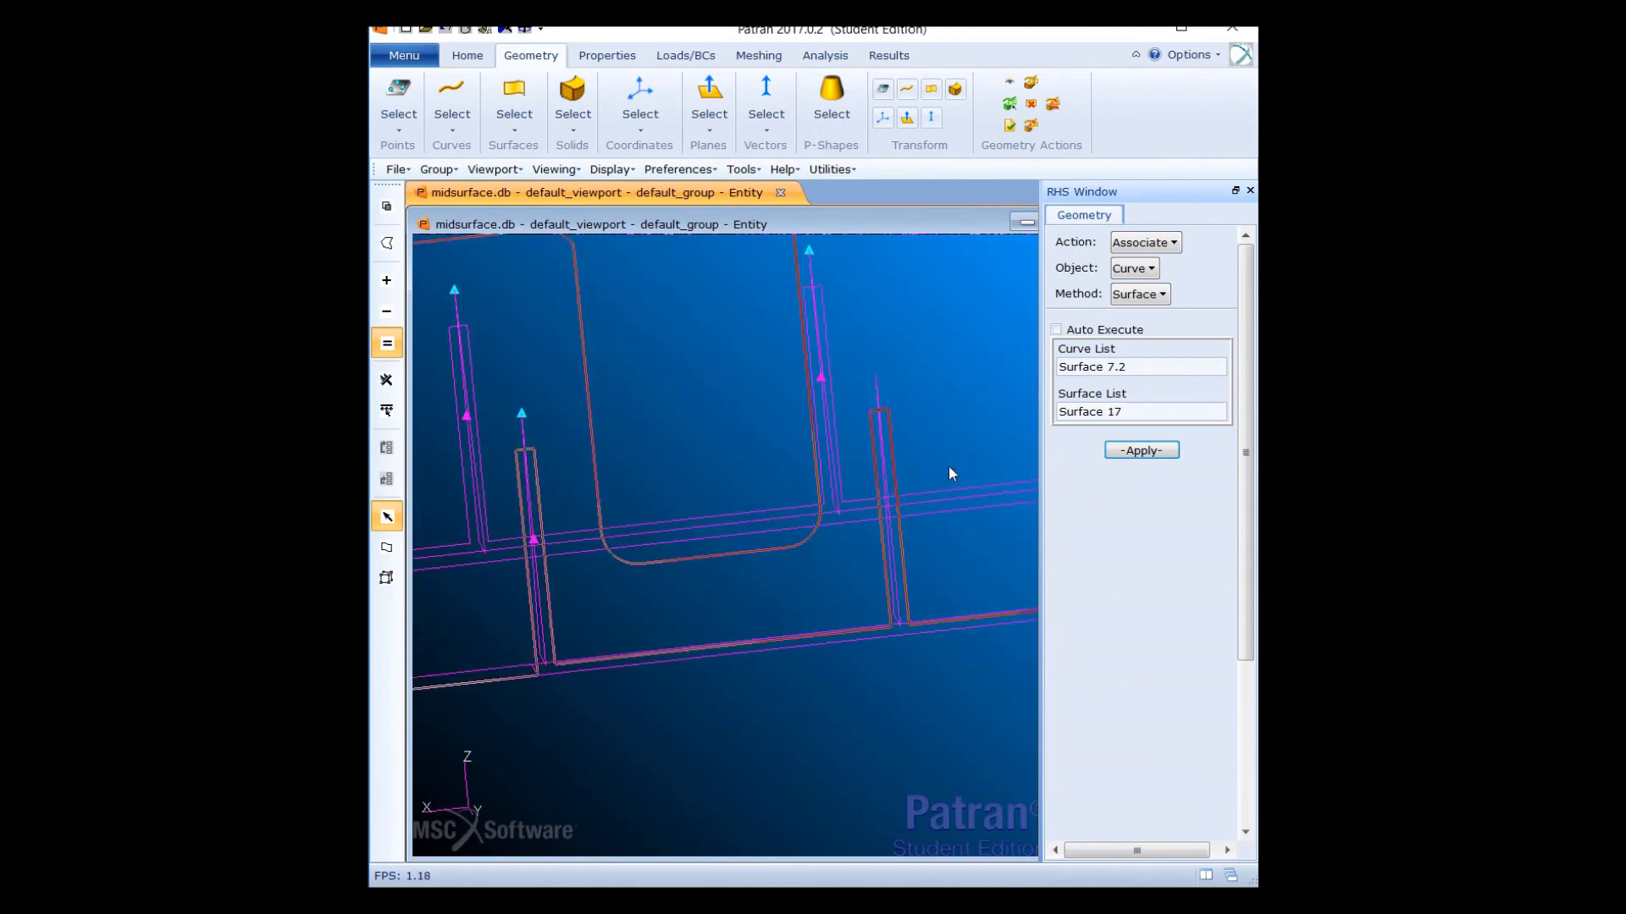
{"action": "scroll", "coordinate": [962, 591], "scroll_direction": "down", "scroll_amount": 3}
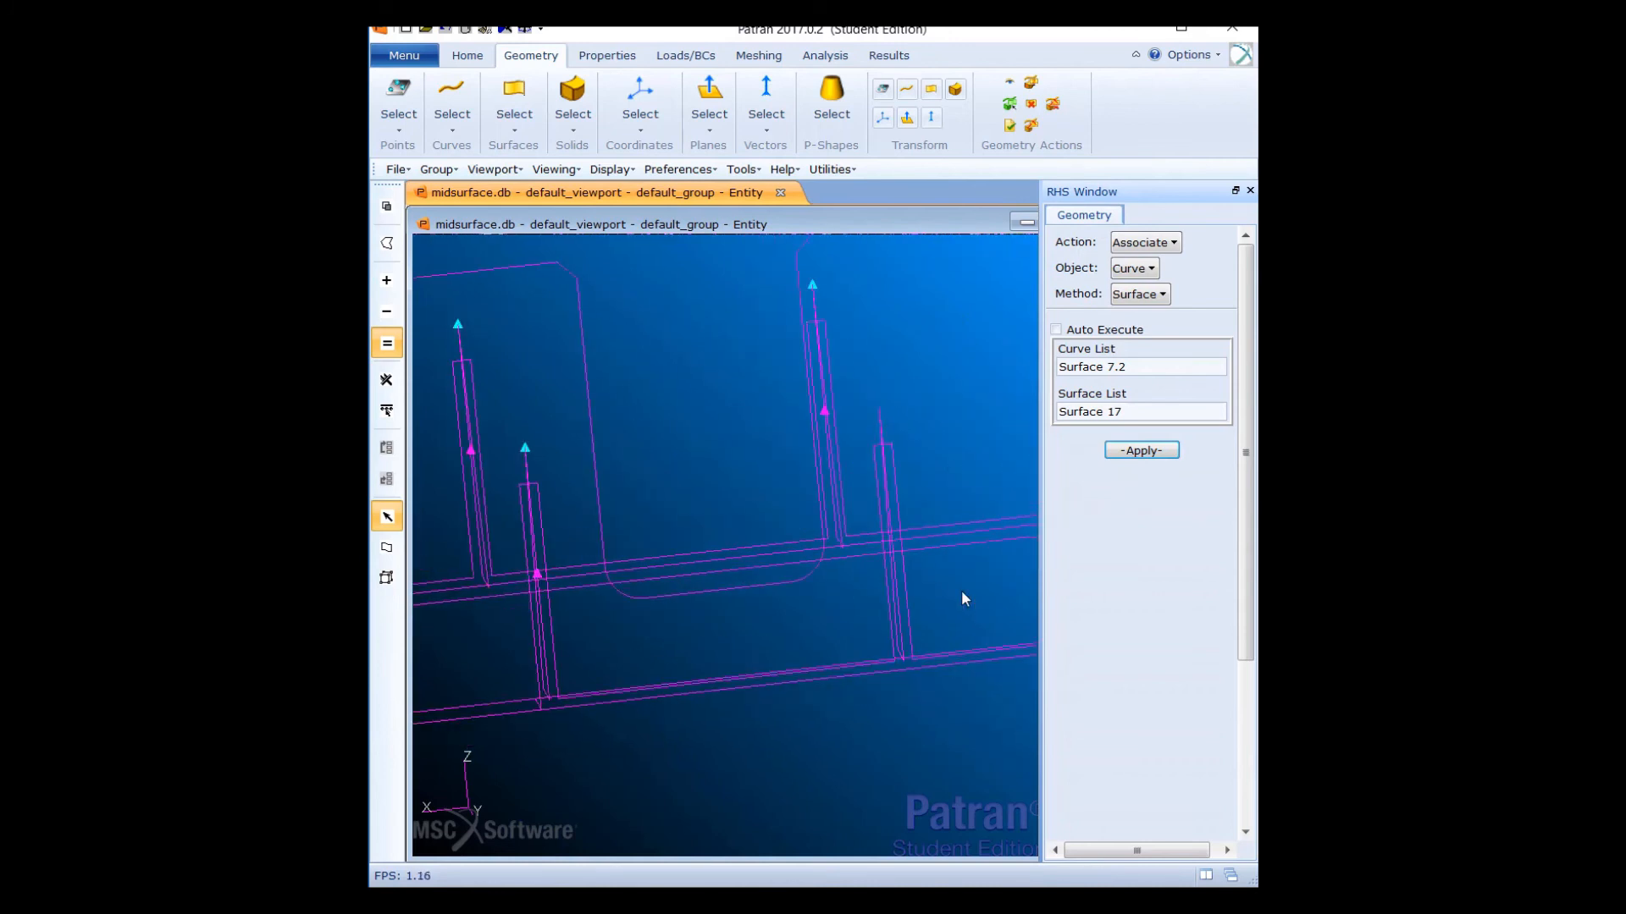
{"action": "scroll", "coordinate": [962, 593], "scroll_direction": "up", "scroll_amount": 1}
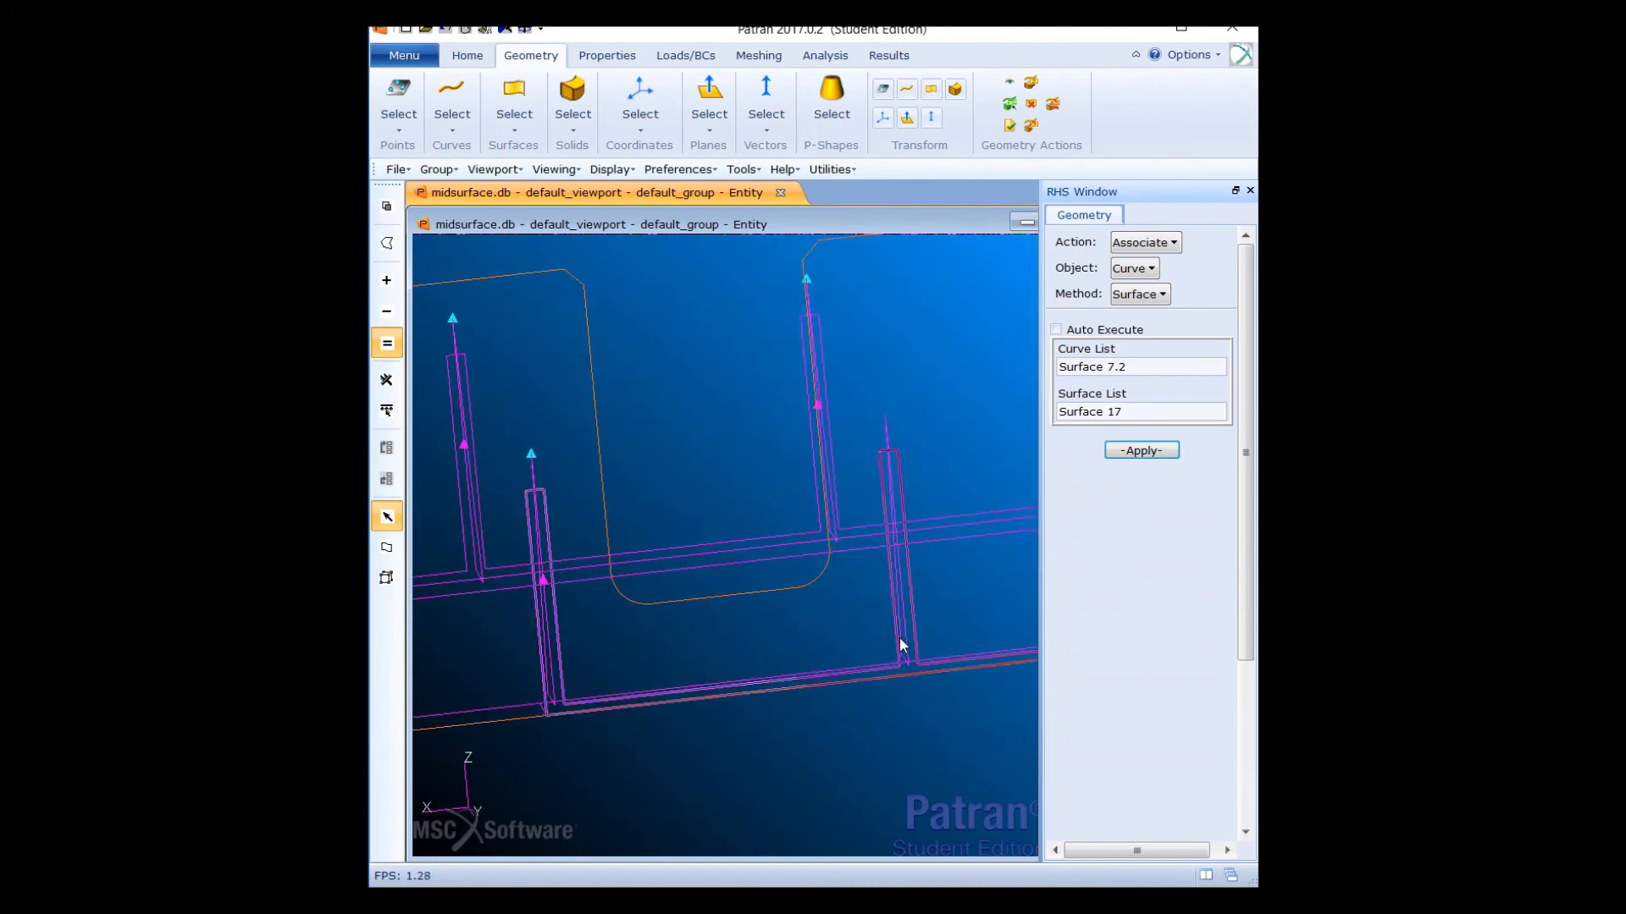
{"action": "left_click_drag", "start_coordinate": [1135, 370], "coordinate": [1062, 373]}
{"action": "key", "text": "BackSpace"}
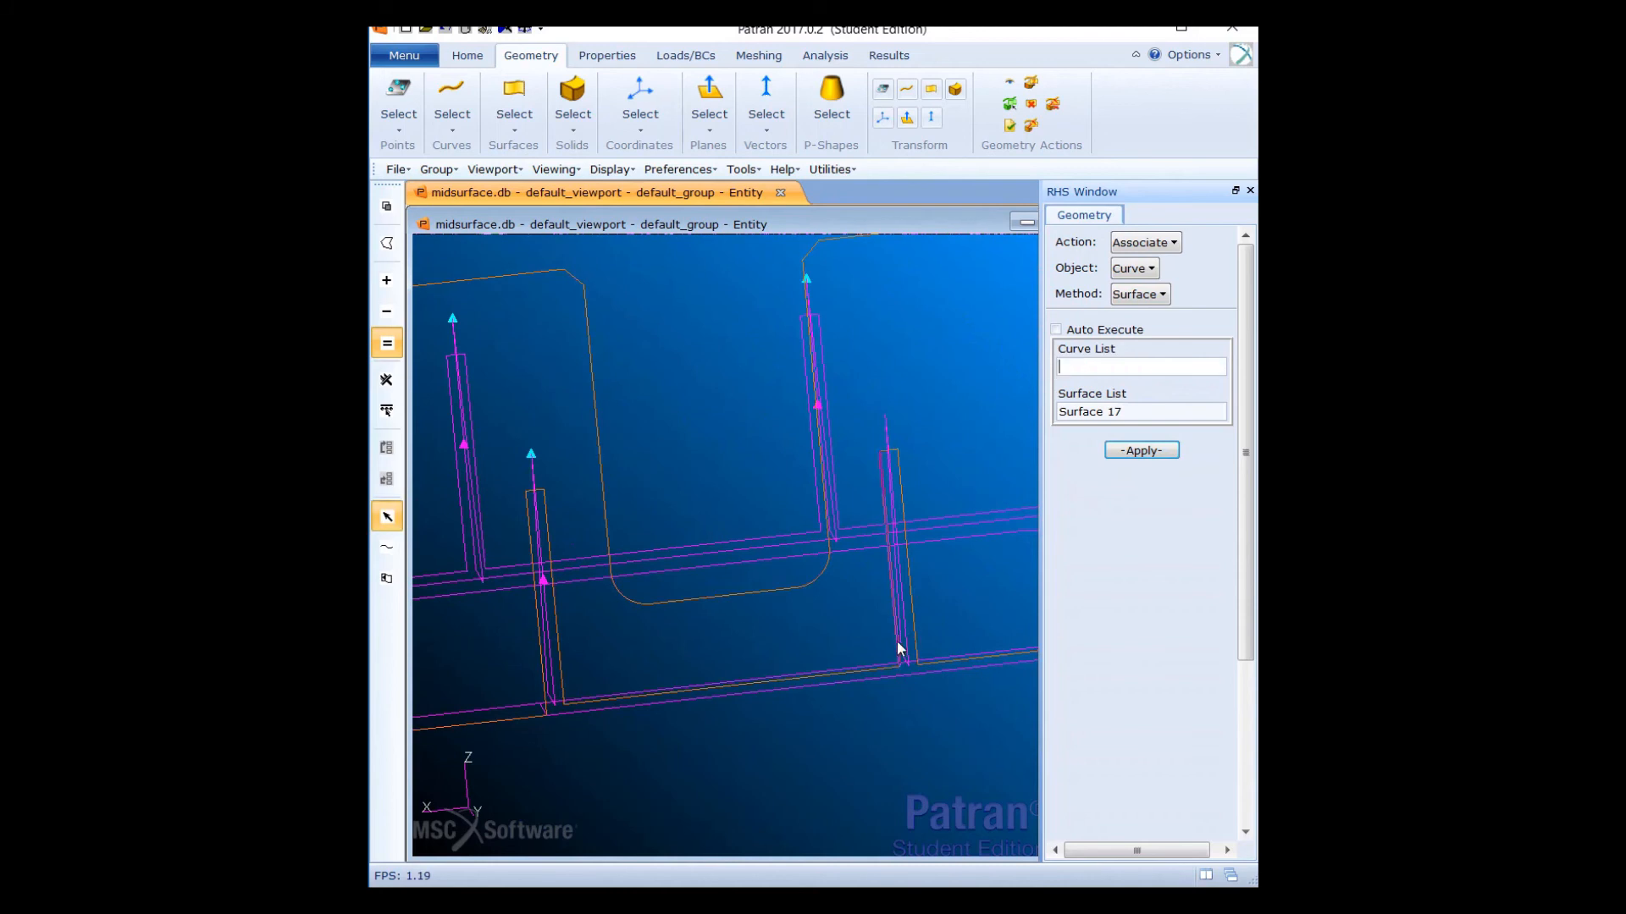
{"action": "left_click", "coordinate": [907, 634]}
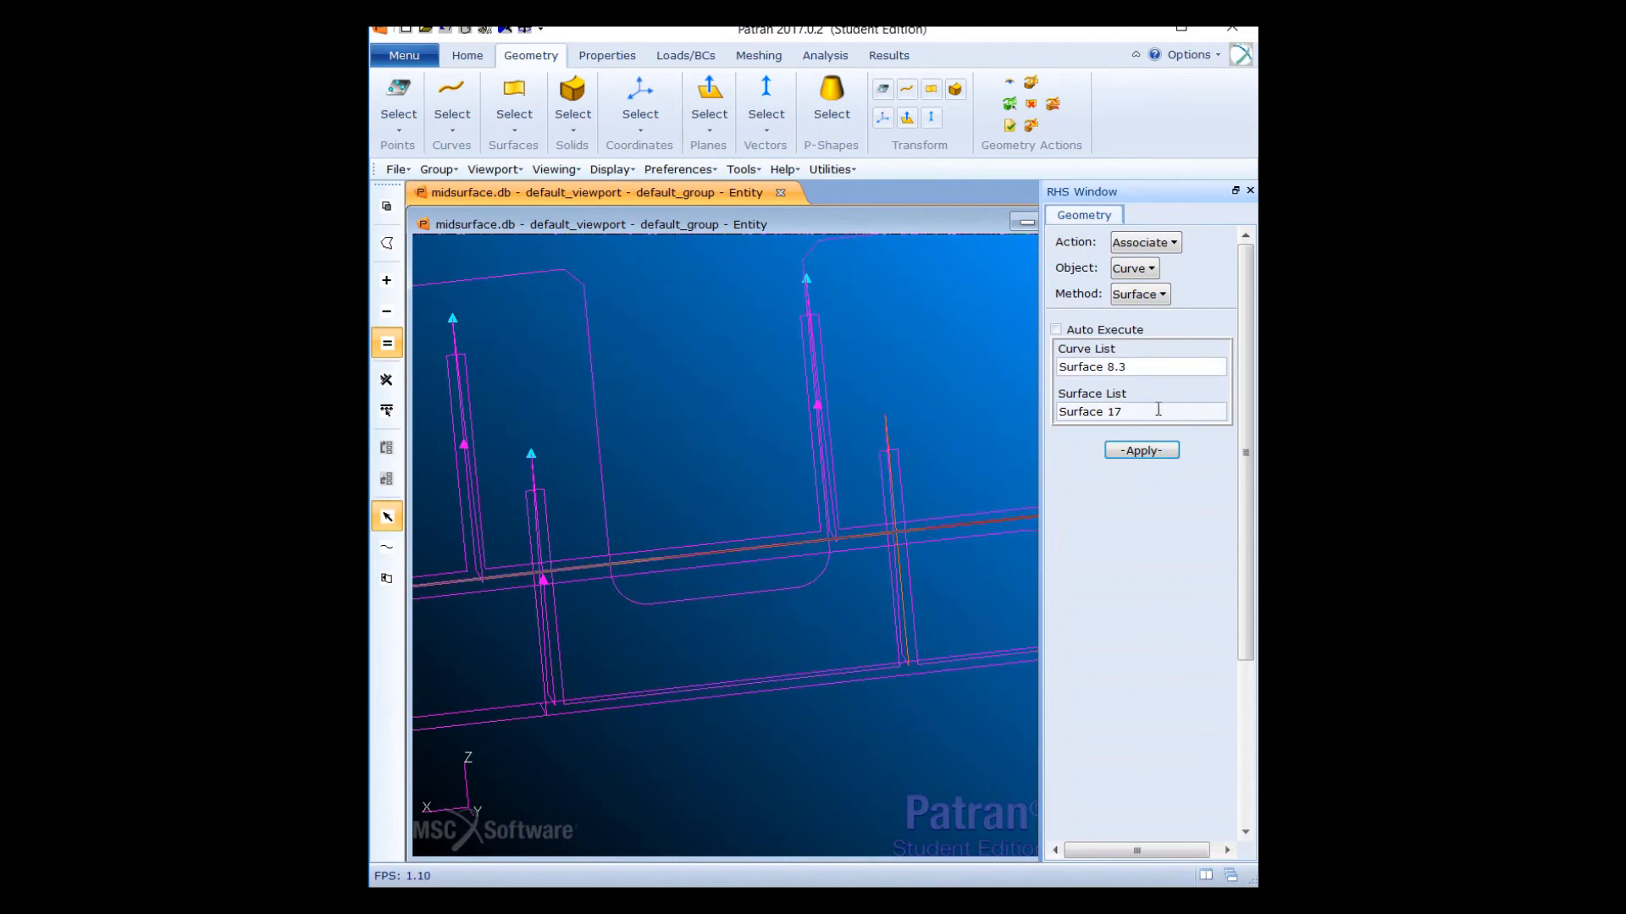
{"action": "left_click_drag", "start_coordinate": [1156, 412], "coordinate": [1046, 419]}
{"action": "key", "text": "BackSpace"}
{"action": "scroll", "coordinate": [767, 535], "scroll_direction": "down", "scroll_amount": 3}
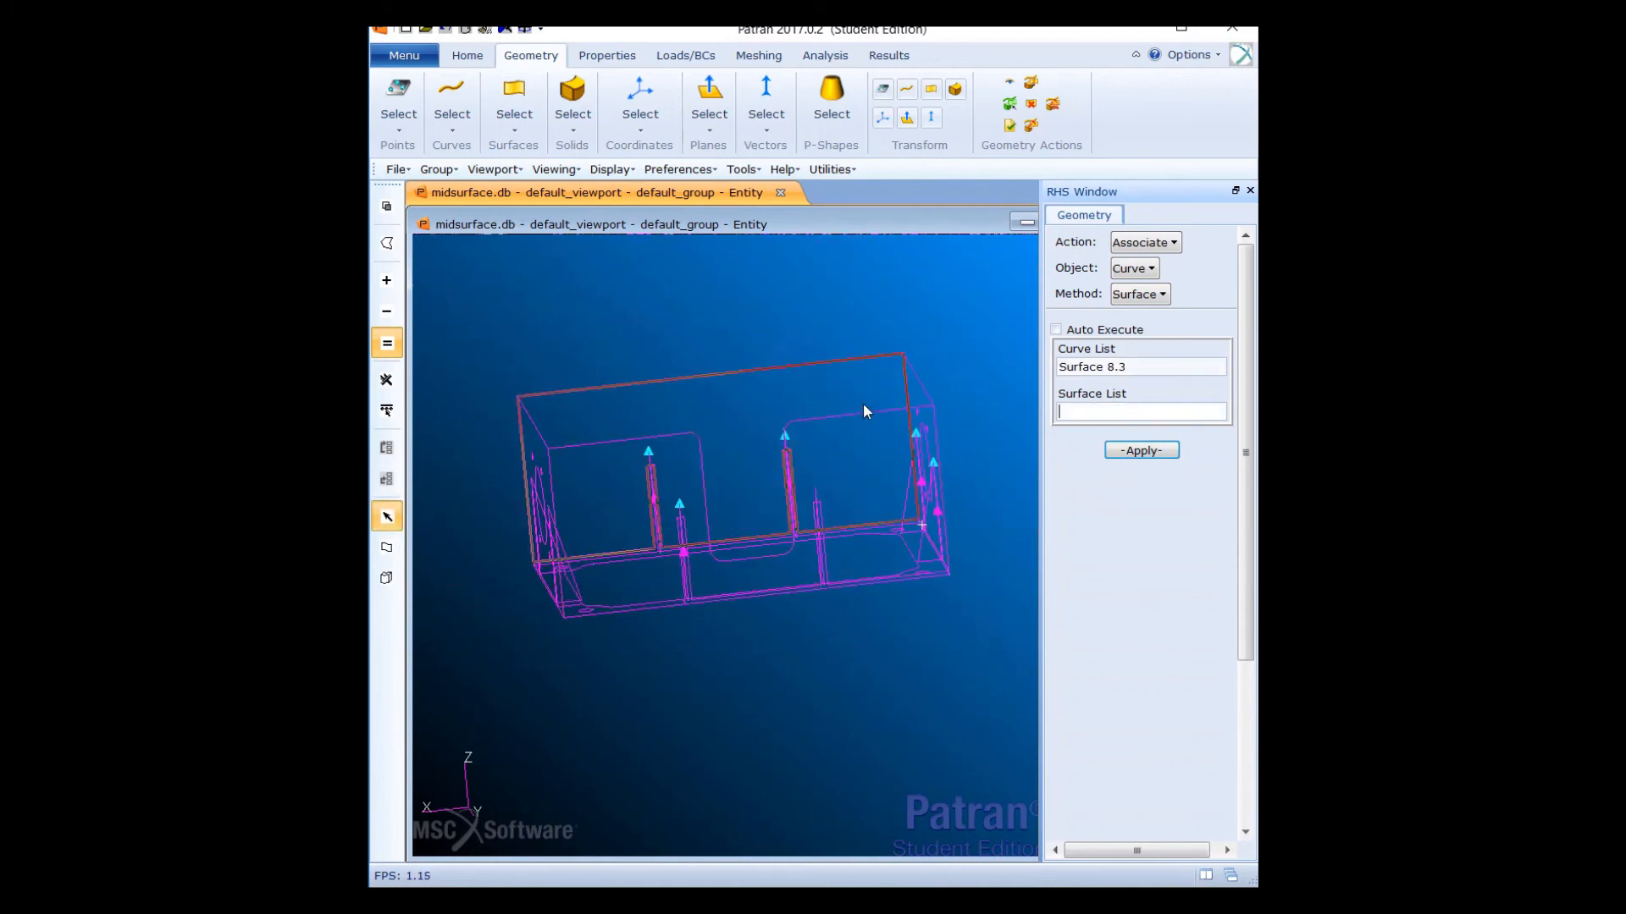
{"action": "left_click", "coordinate": [854, 422]}
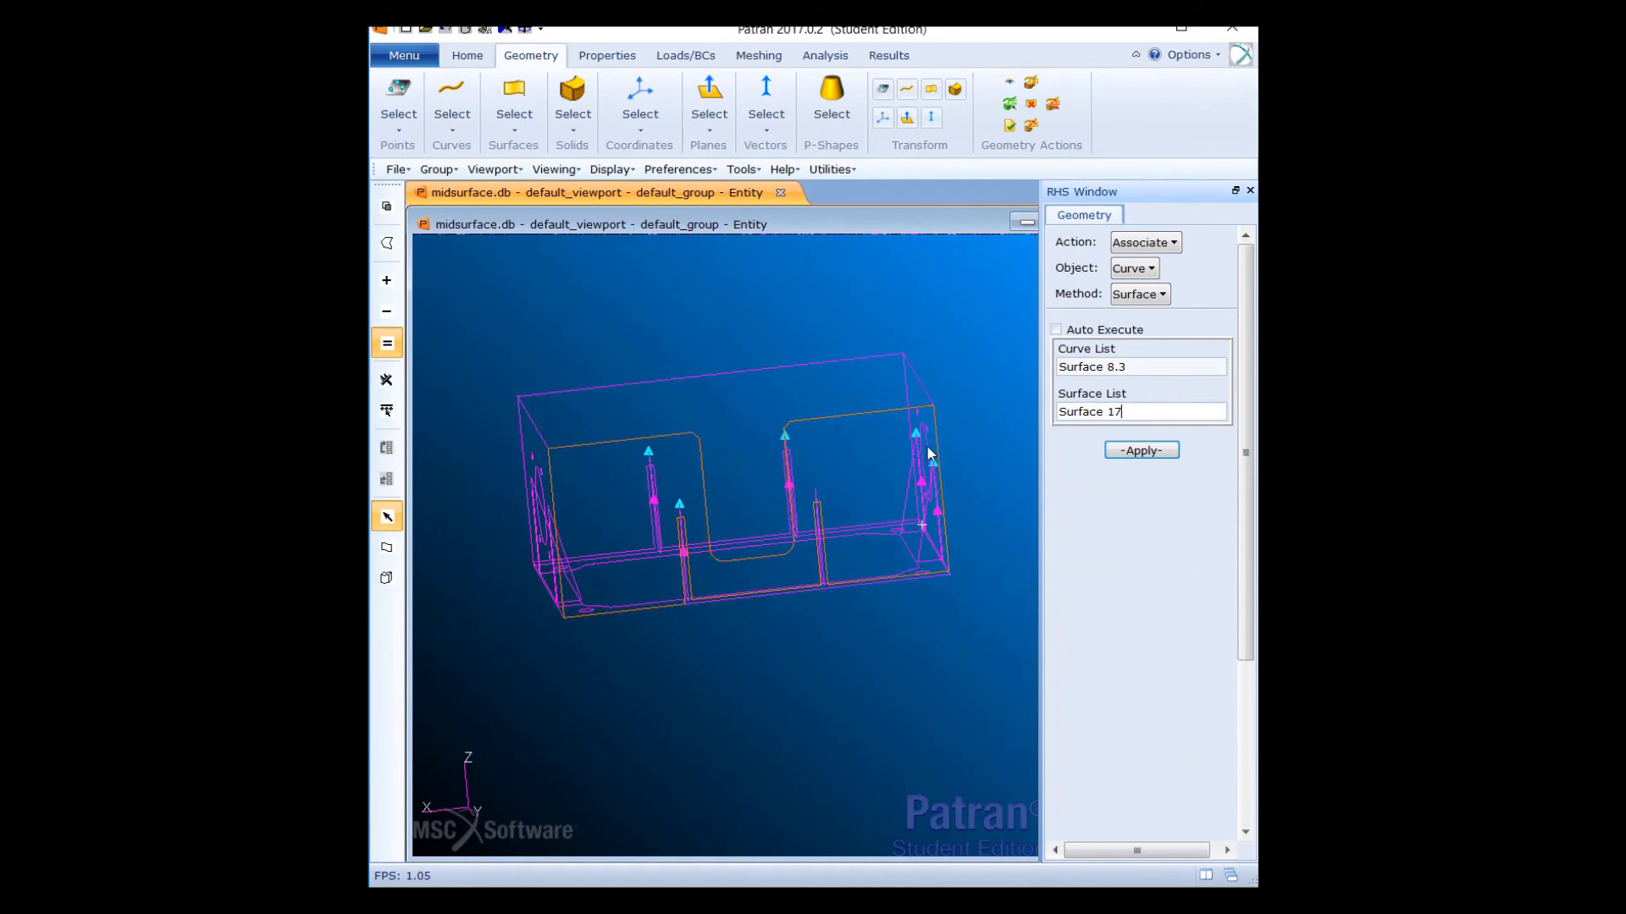
{"action": "left_click", "coordinate": [1133, 453]}
Associate the rib's edge Surface 4.3 with the remaining end wall Surface 13, which has a large circular hole
{"action": "middle_click_drag", "start_coordinate": [620, 684], "coordinate": [711, 690]}
{"action": "scroll", "coordinate": [735, 552], "scroll_direction": "up", "scroll_amount": 4}
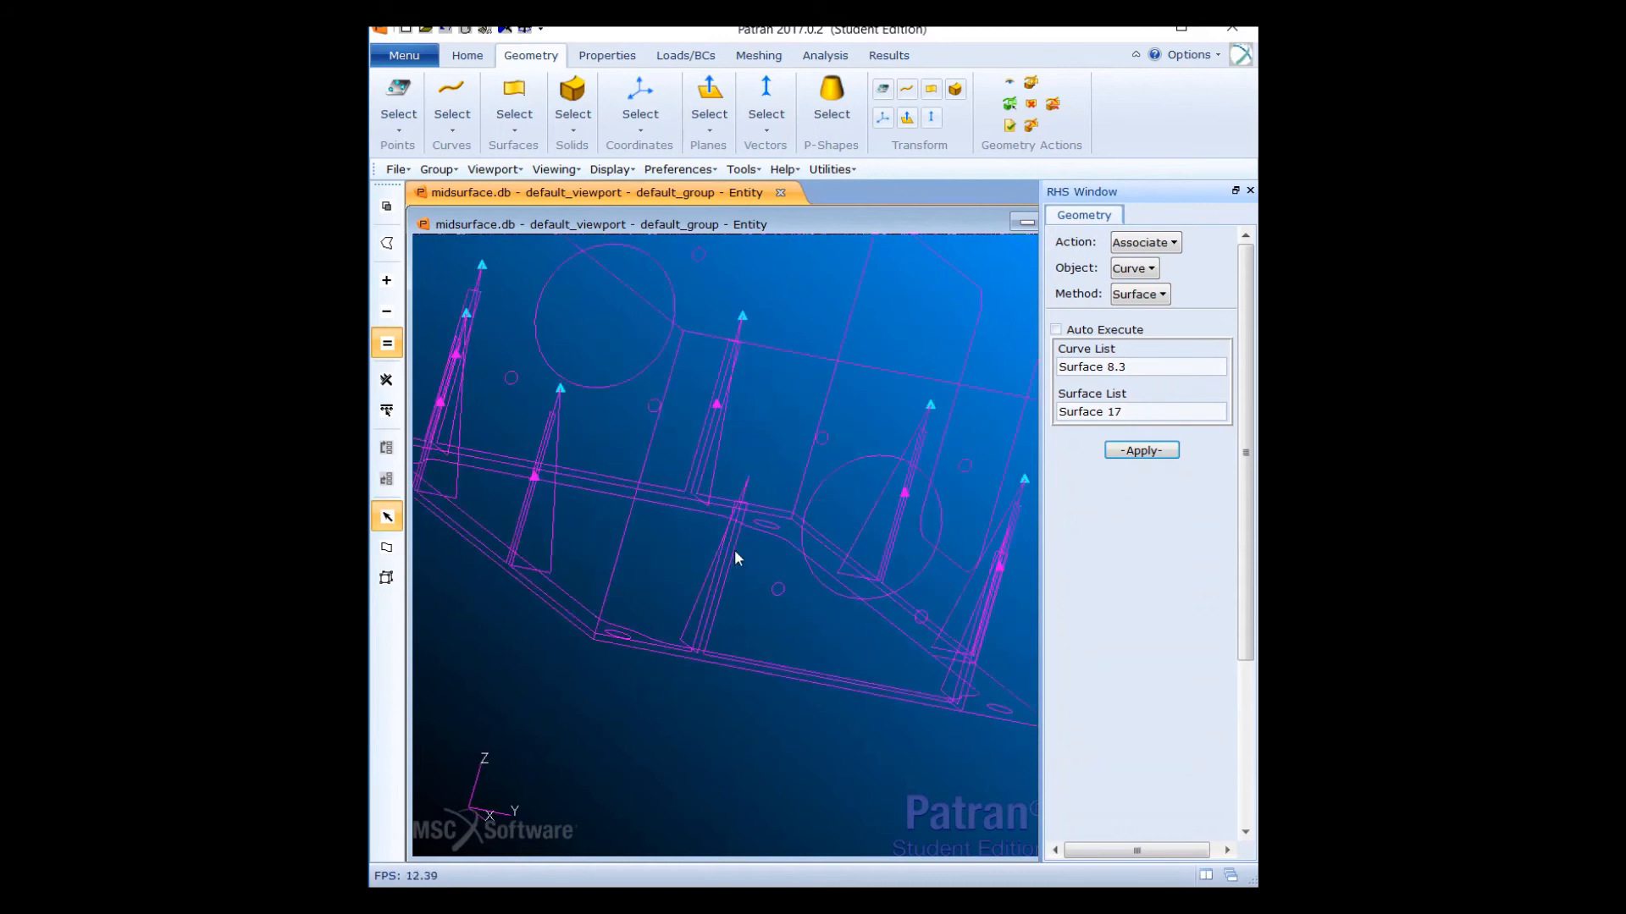
{"action": "scroll", "coordinate": [735, 552], "scroll_direction": "up", "scroll_amount": 2}
{"action": "left_click_drag", "start_coordinate": [1155, 367], "coordinate": [1038, 368]}
{"action": "key", "text": "BackSpace"}
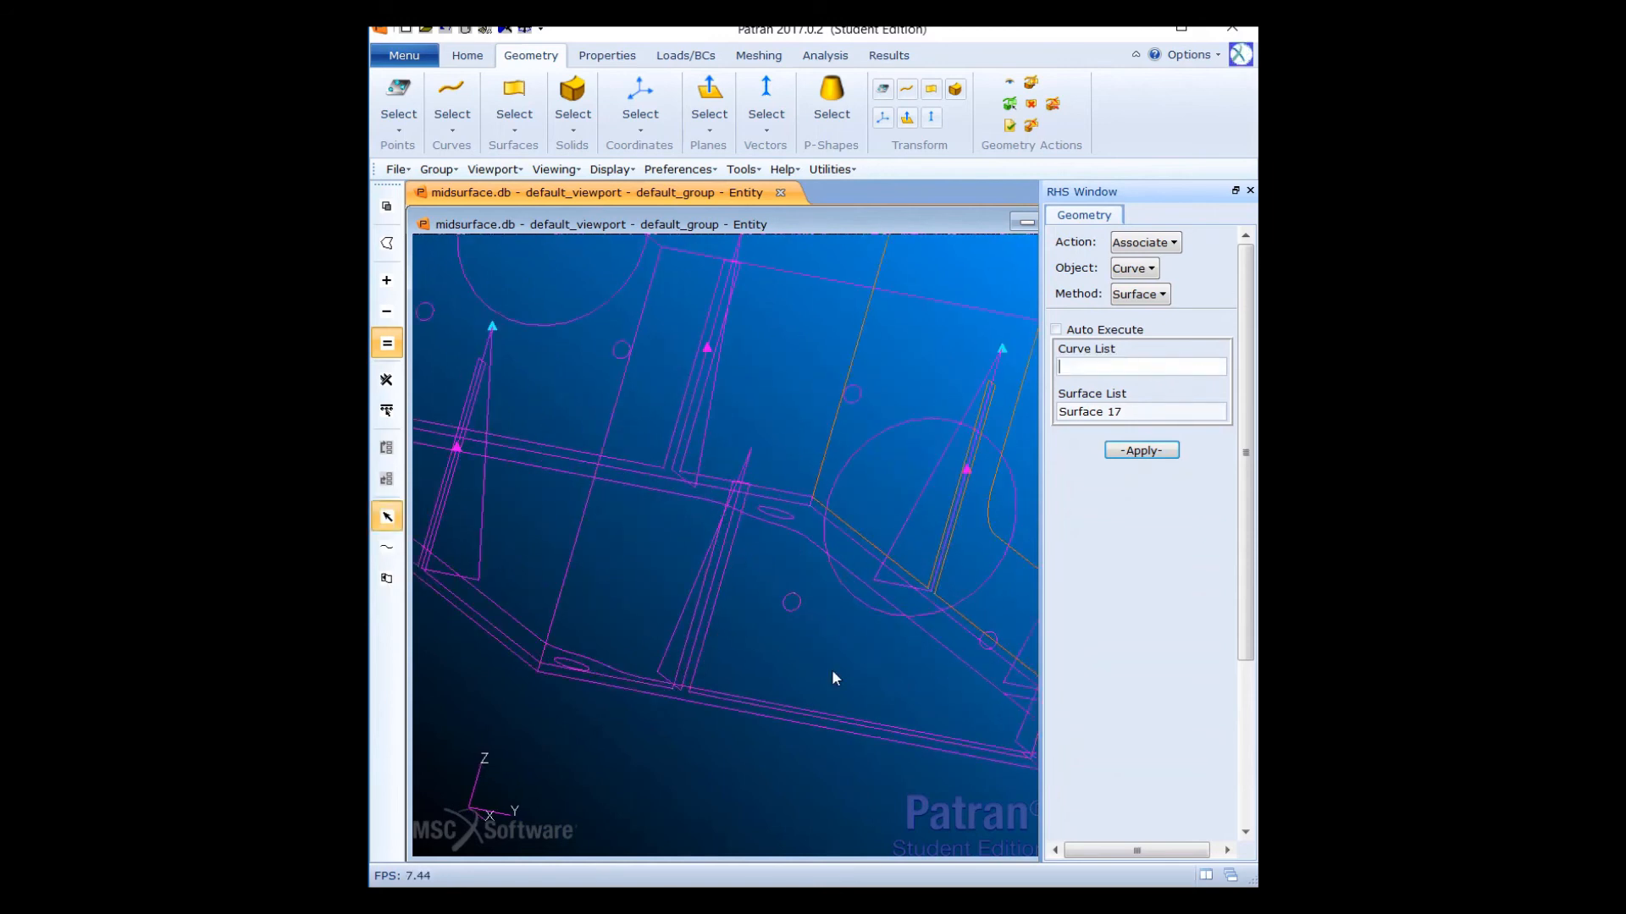
{"action": "left_click", "coordinate": [703, 676]}
{"action": "left_click_drag", "start_coordinate": [1152, 412], "coordinate": [1059, 413]}
{"action": "key", "text": "BackSpace"}
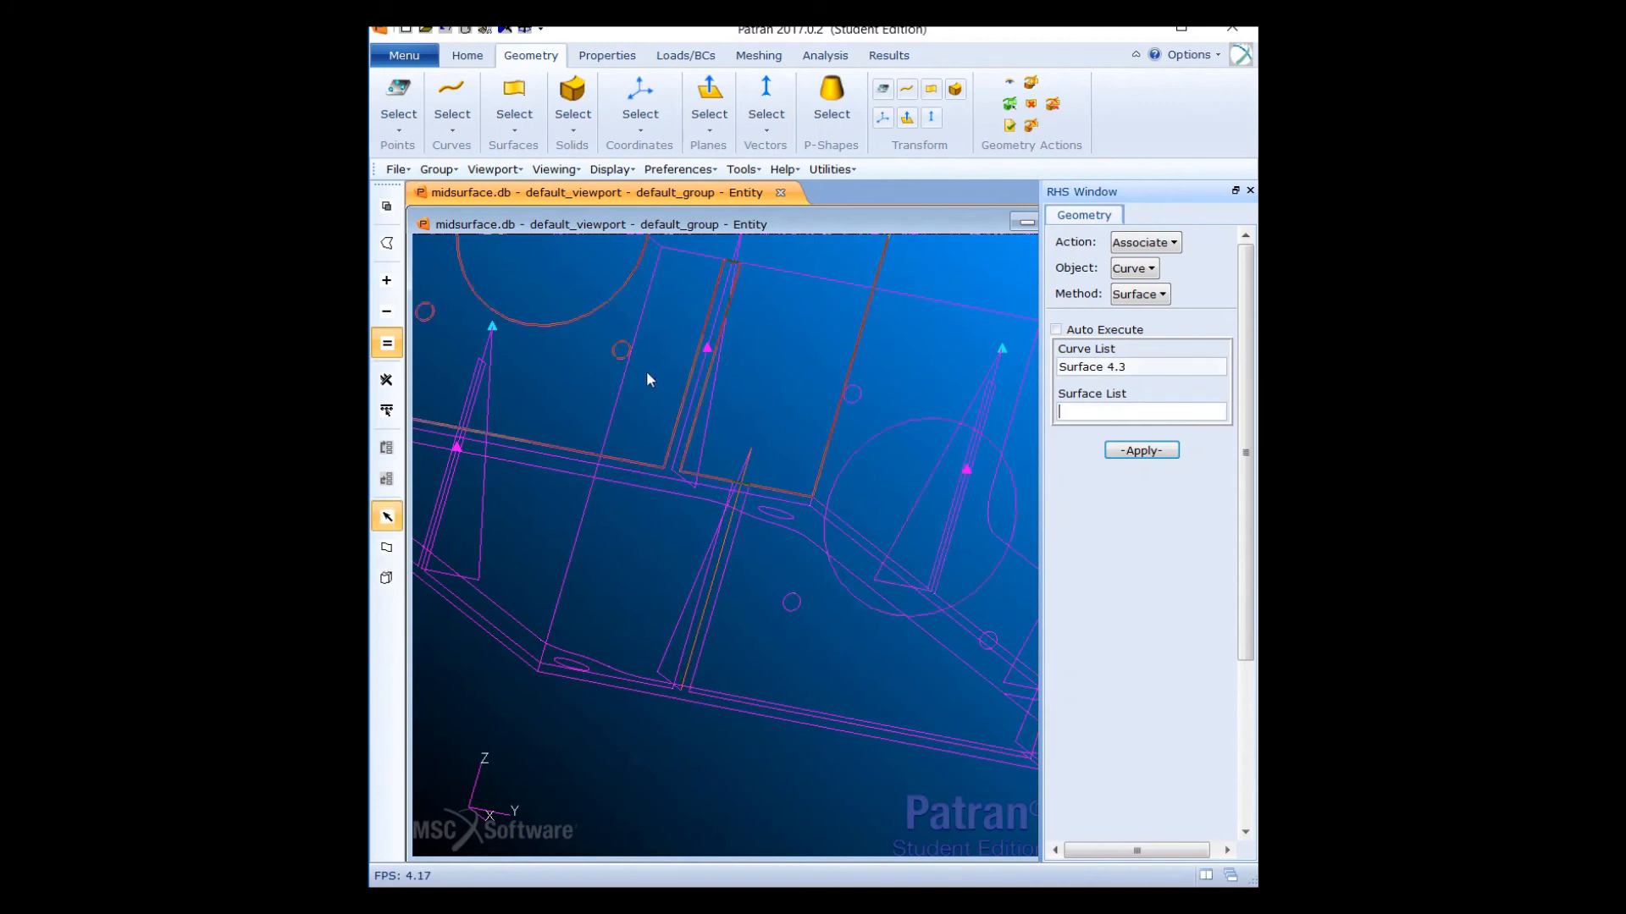
{"action": "left_click", "coordinate": [648, 601]}
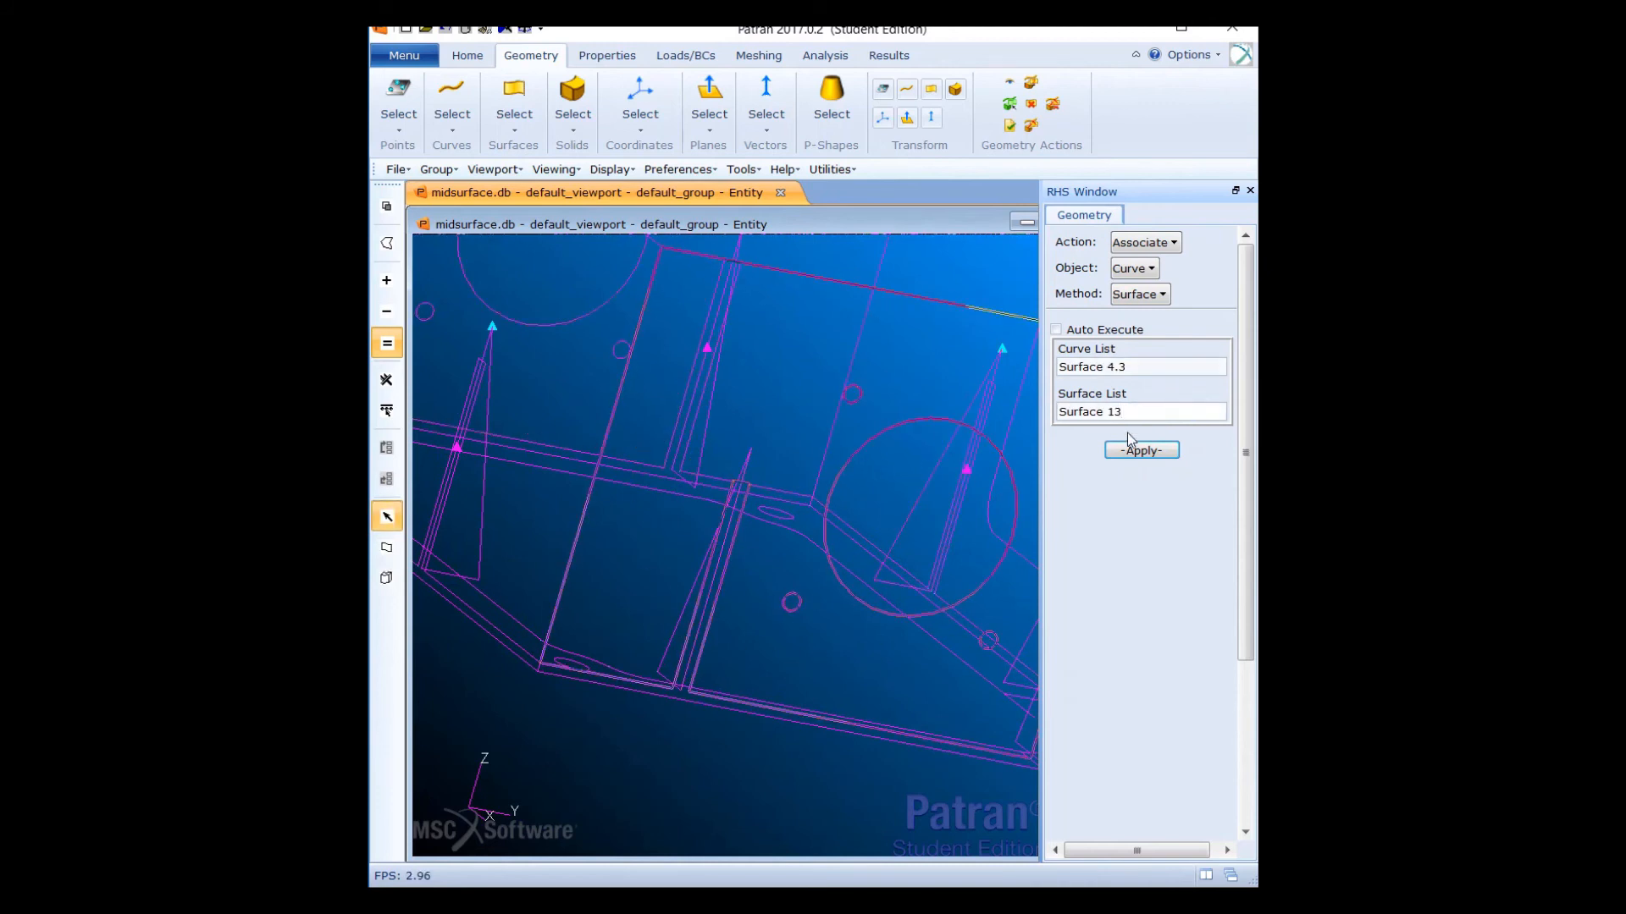
{"action": "left_click", "coordinate": [1136, 457]}
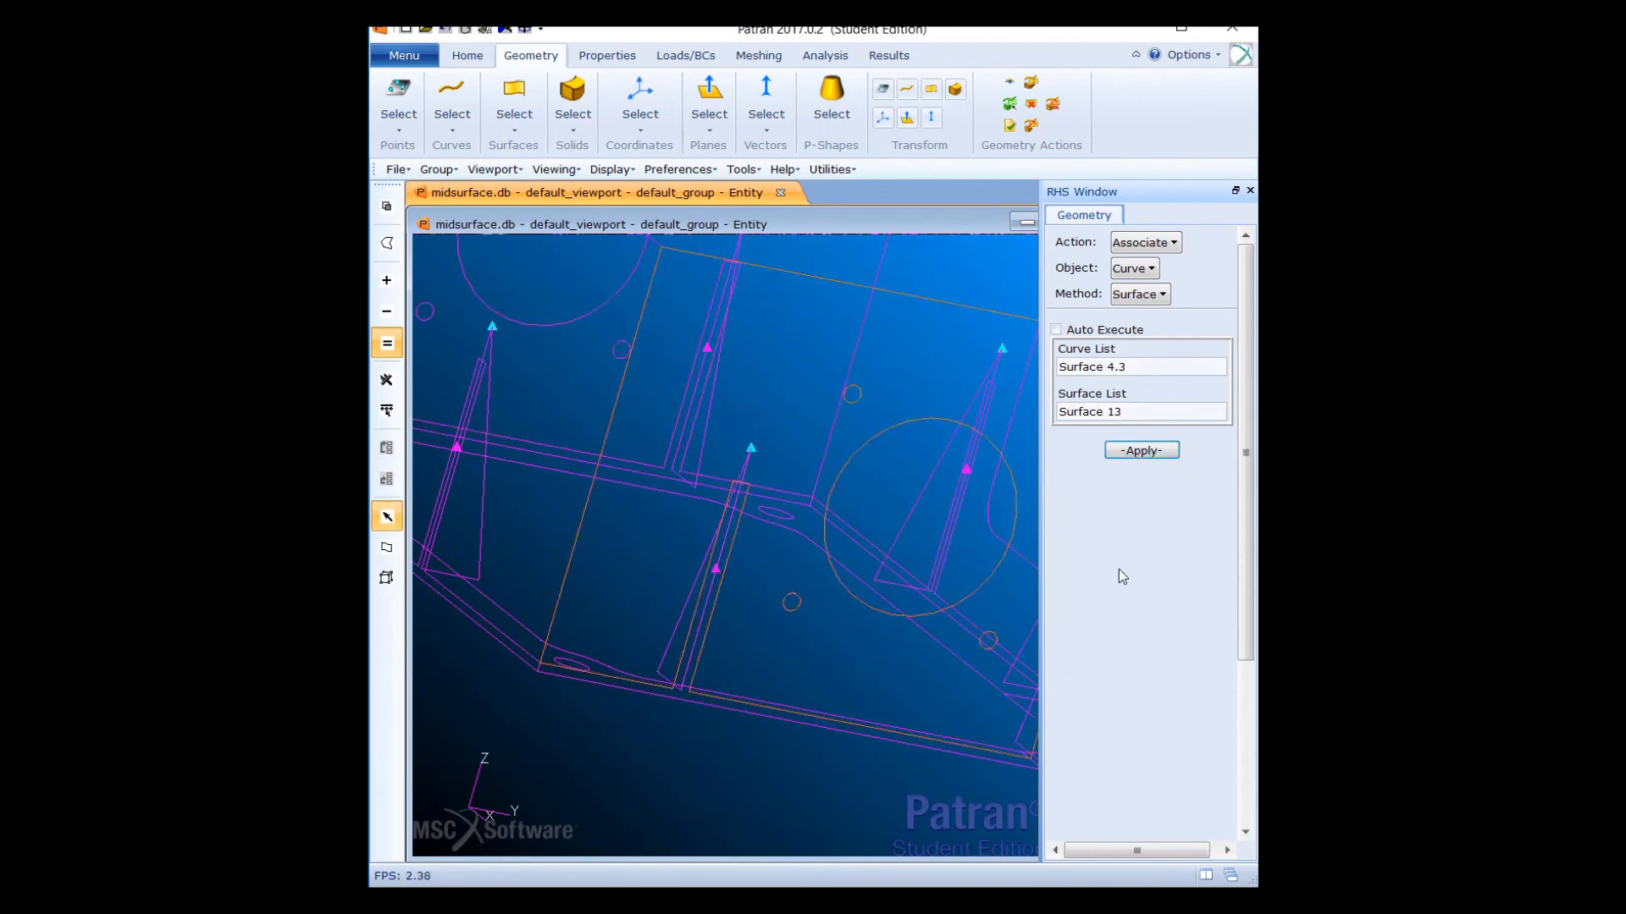
Associate the last rib's edge Surface 3.2 with the end wall Surface 13
{"action": "middle_click_drag", "start_coordinate": [801, 572], "coordinate": [839, 592]}
{"action": "left_click", "coordinate": [1143, 364]}
{"action": "key", "text": "Delete"}
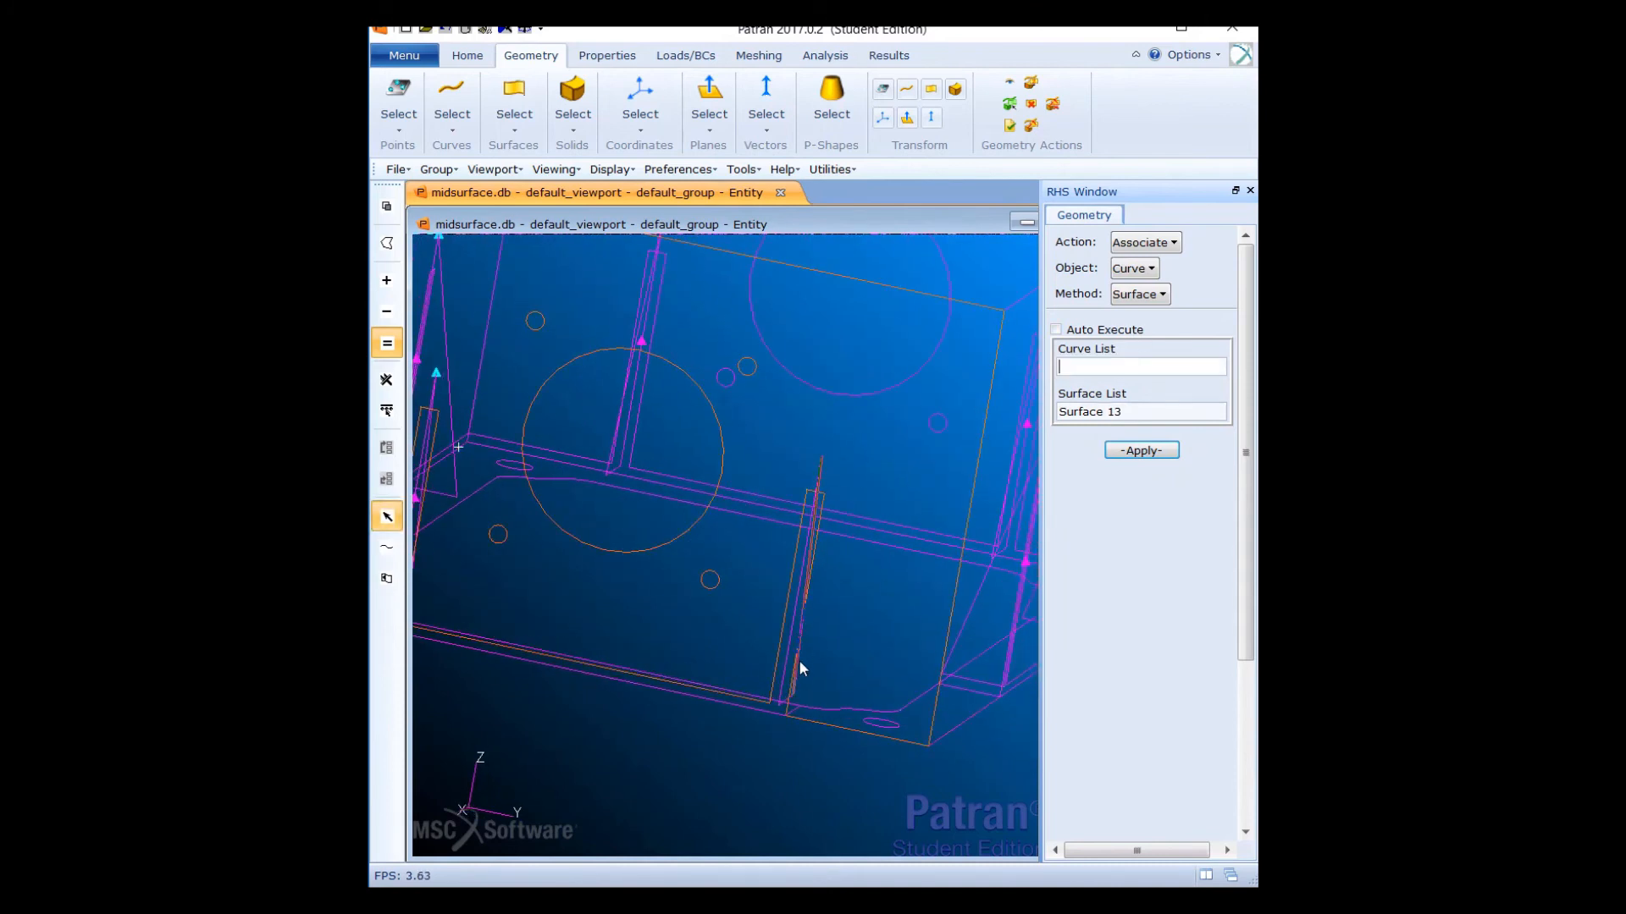
{"action": "left_click", "coordinate": [791, 676]}
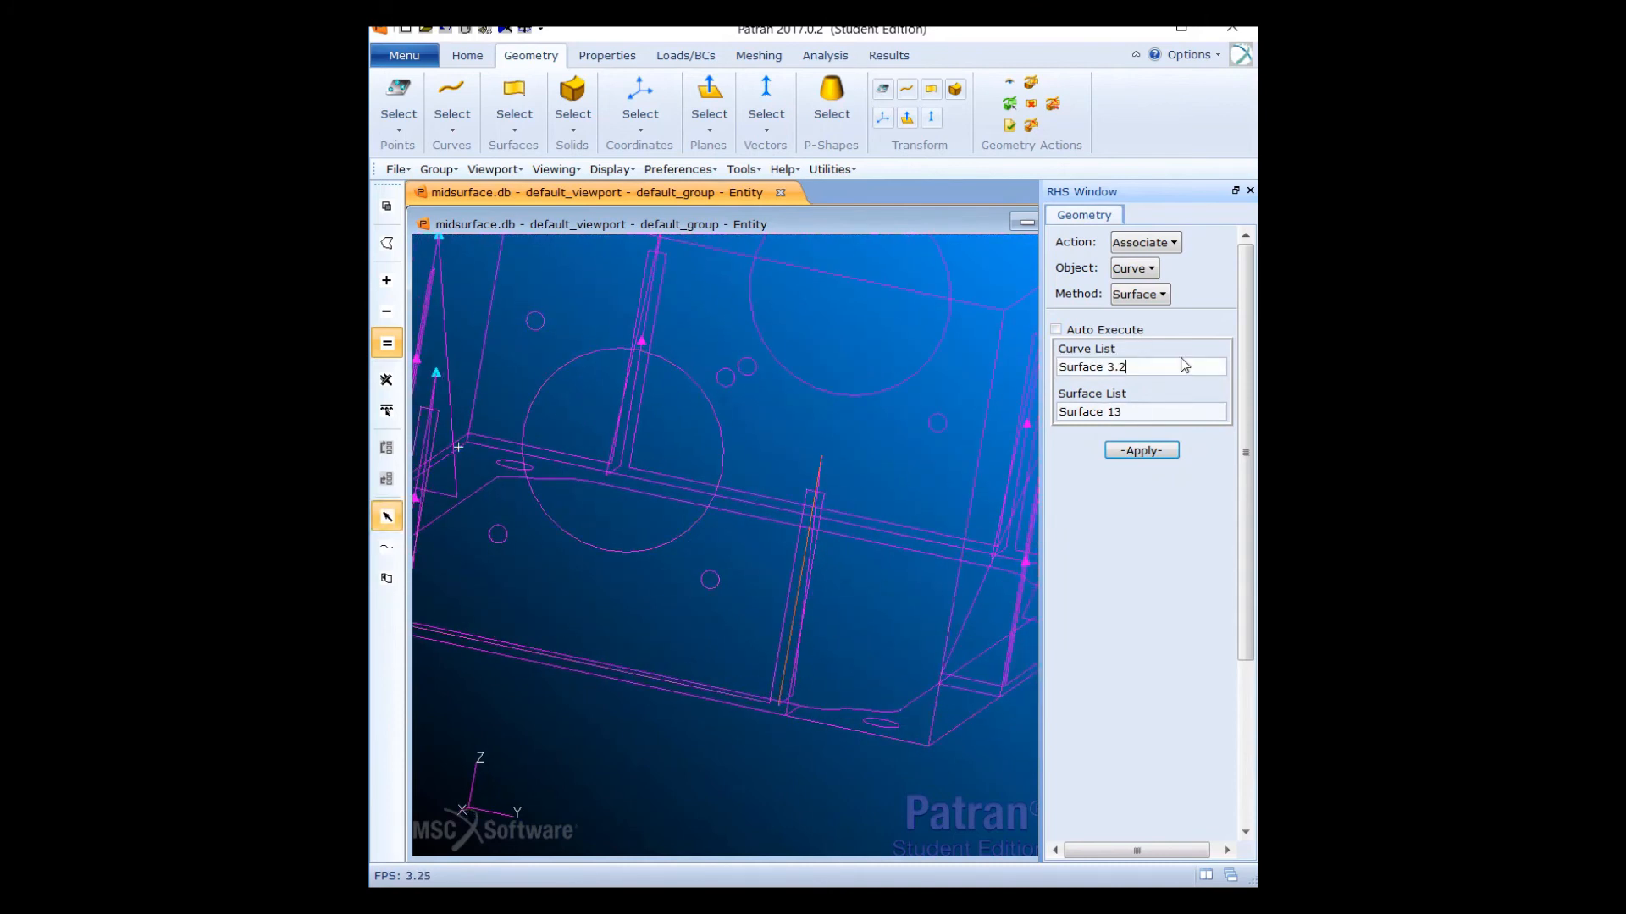
{"action": "left_click", "coordinate": [1146, 412]}
{"action": "key", "text": "Delete"}
{"action": "left_click", "coordinate": [914, 623]}
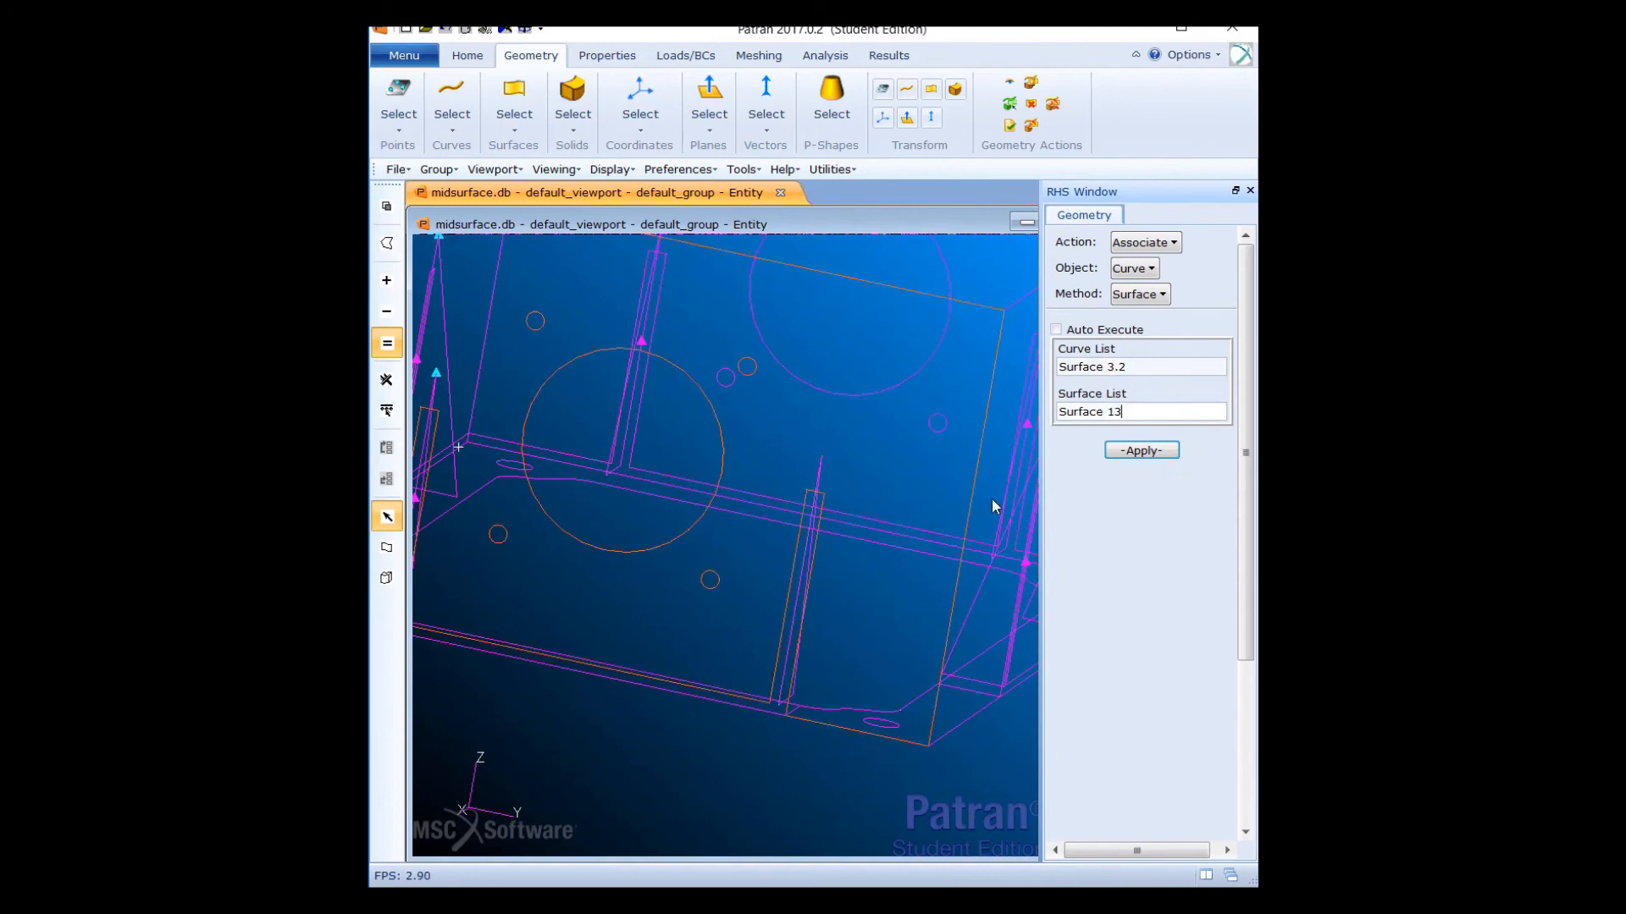
{"action": "left_click", "coordinate": [1138, 451]}
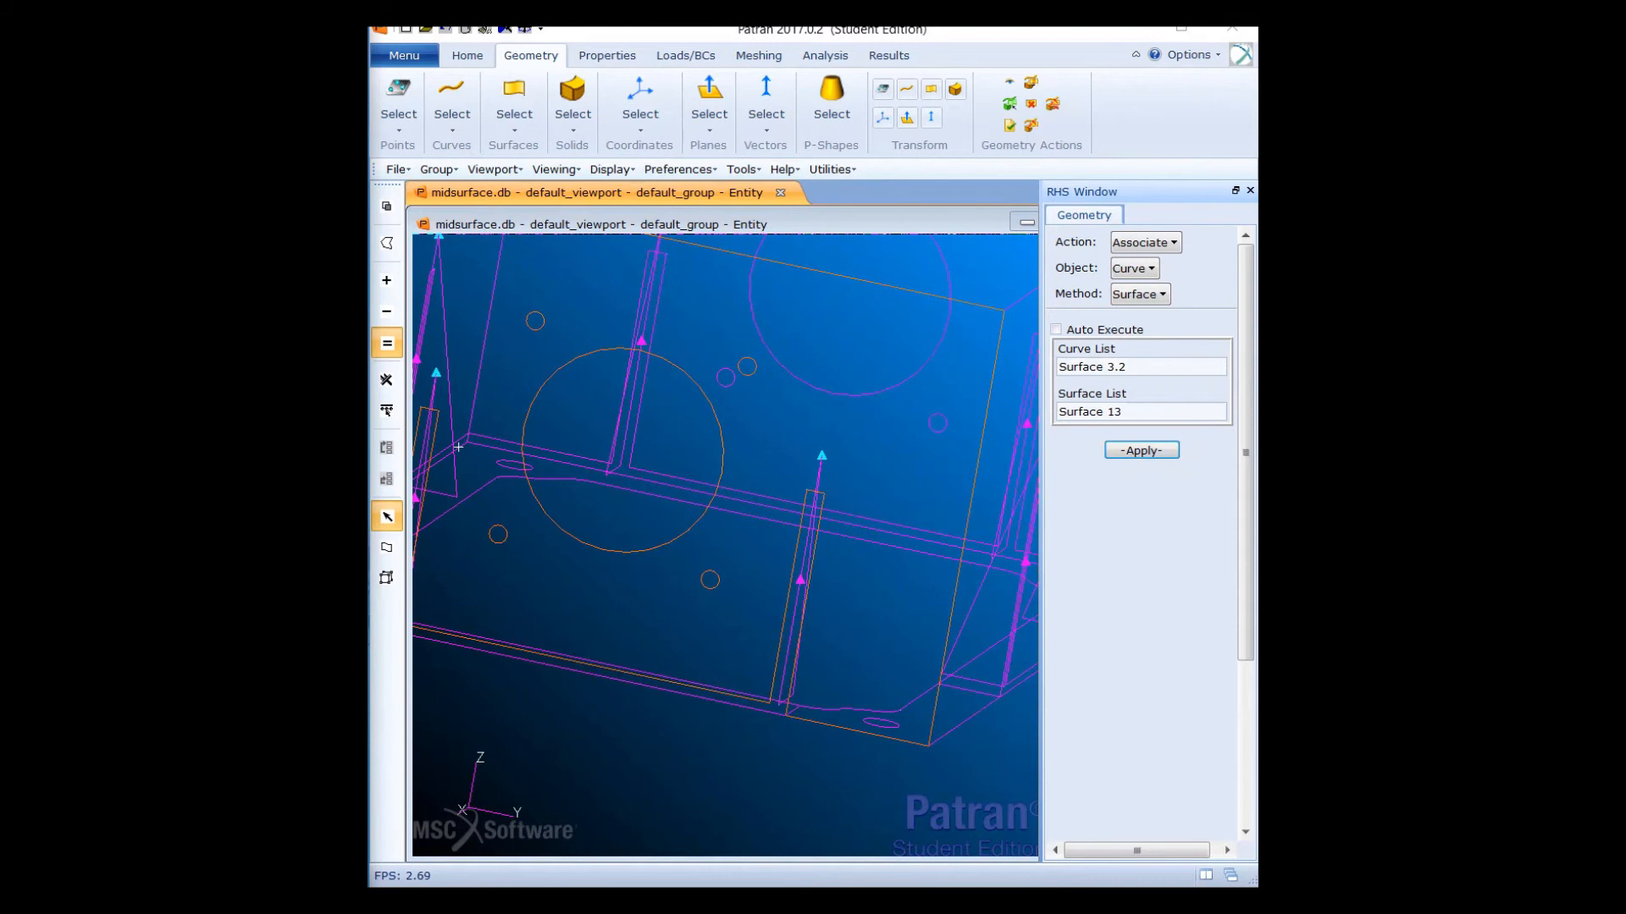
Set up the creation of a surface mesh with Quad4 elements and the Paver mesher
{"action": "scroll", "coordinate": [699, 530], "scroll_direction": "down", "scroll_amount": 5}
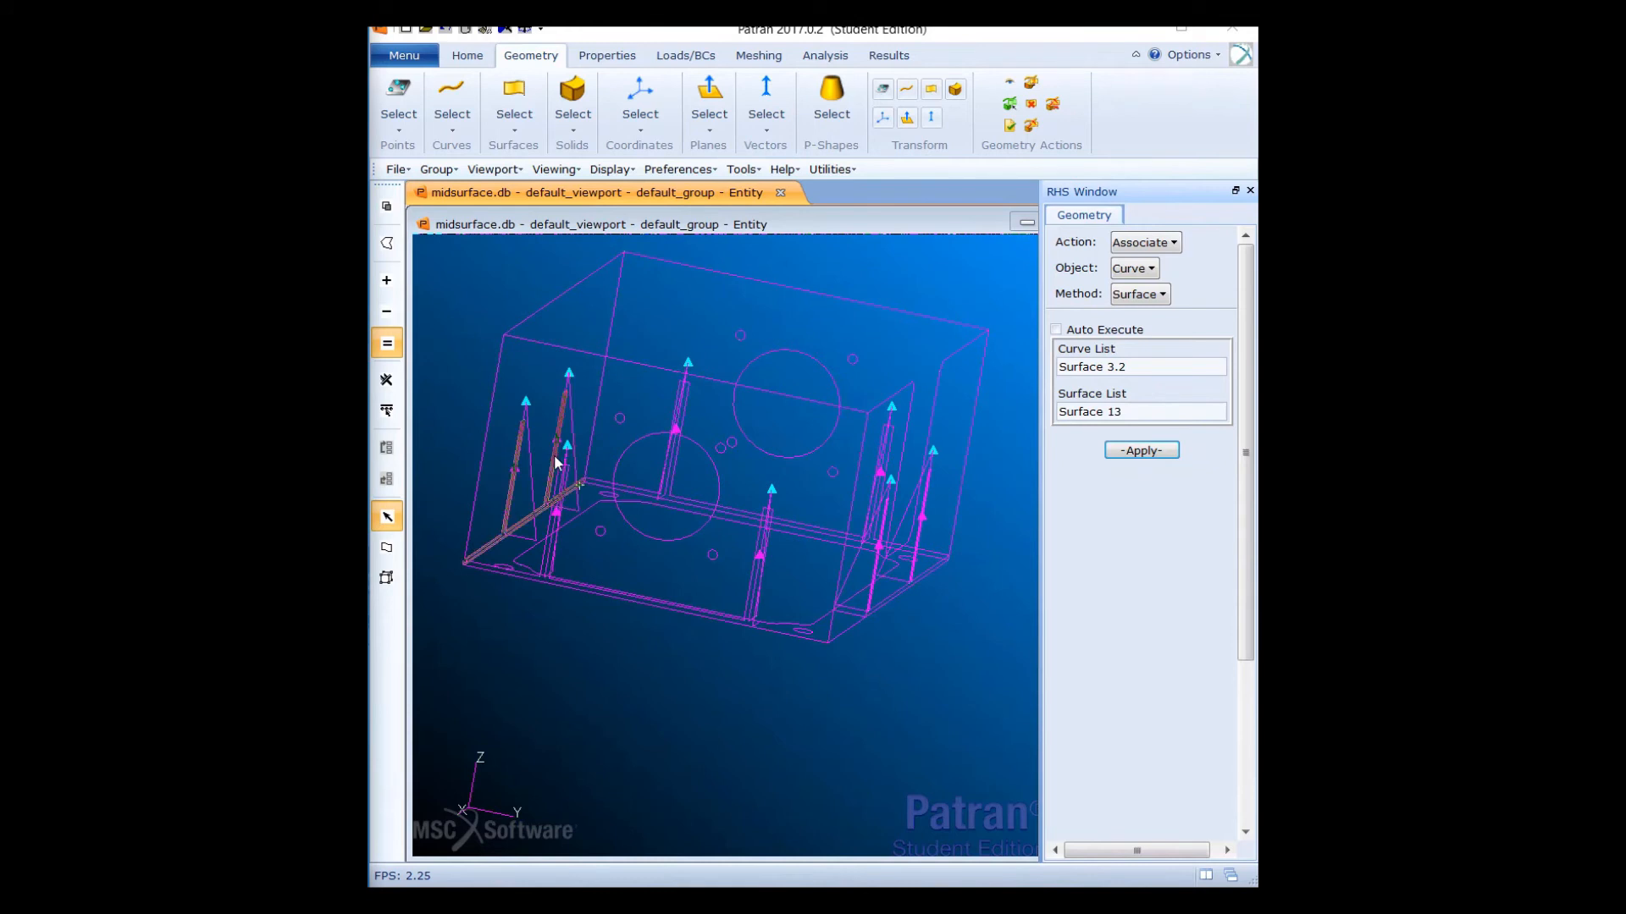
{"action": "left_click", "coordinate": [759, 56]}
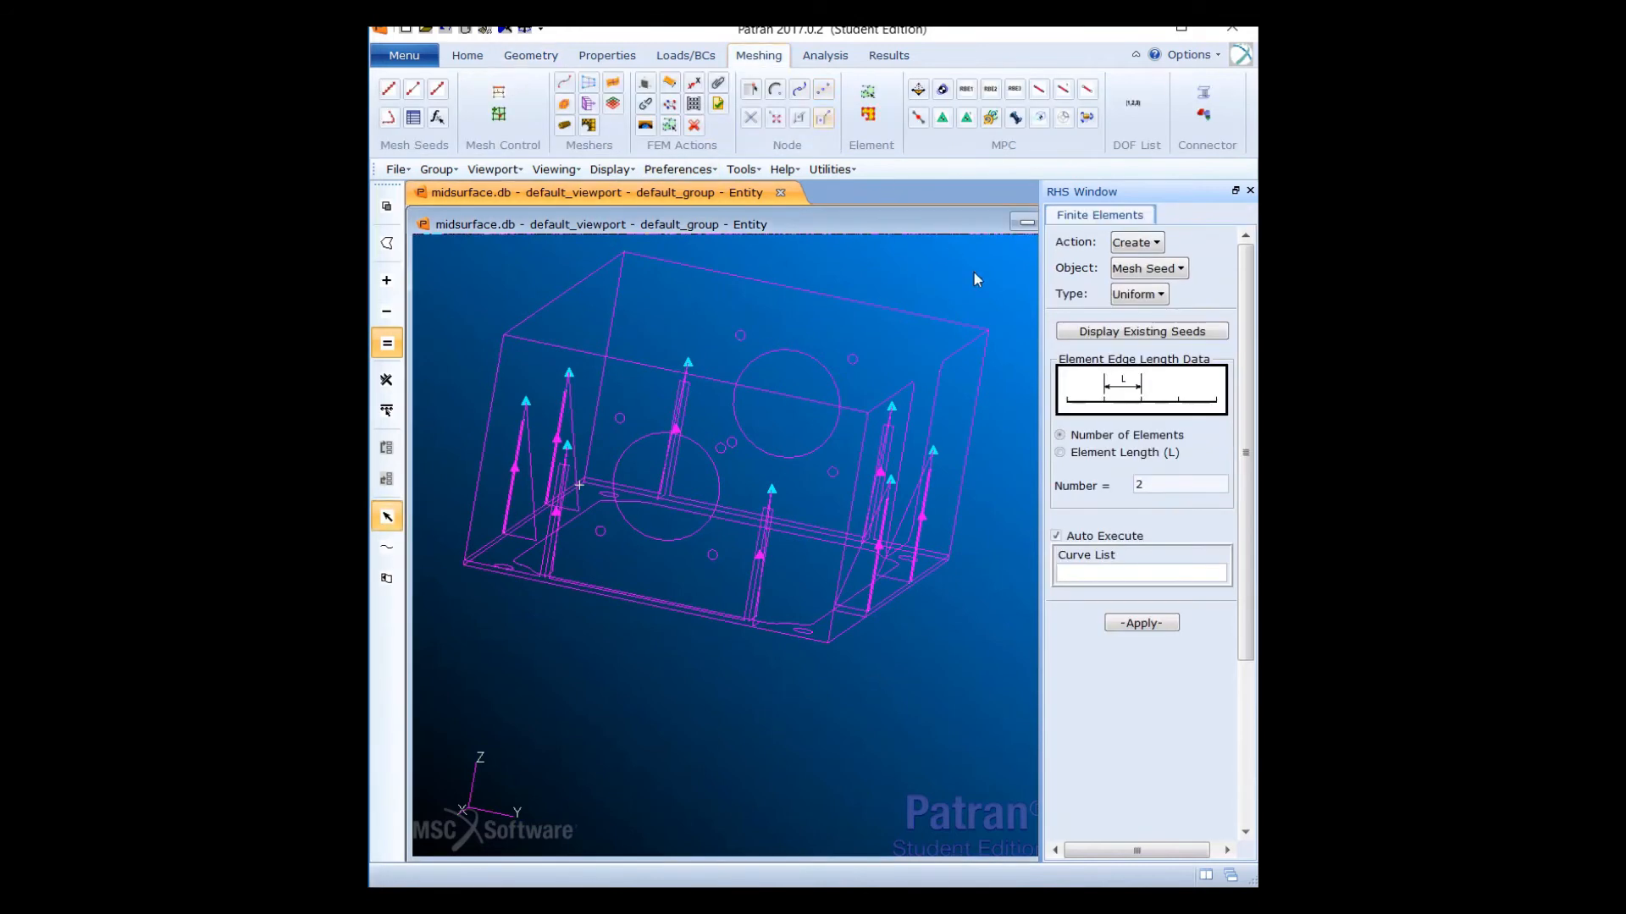
{"action": "left_click", "coordinate": [1162, 271]}
{"action": "left_click", "coordinate": [1178, 344]}
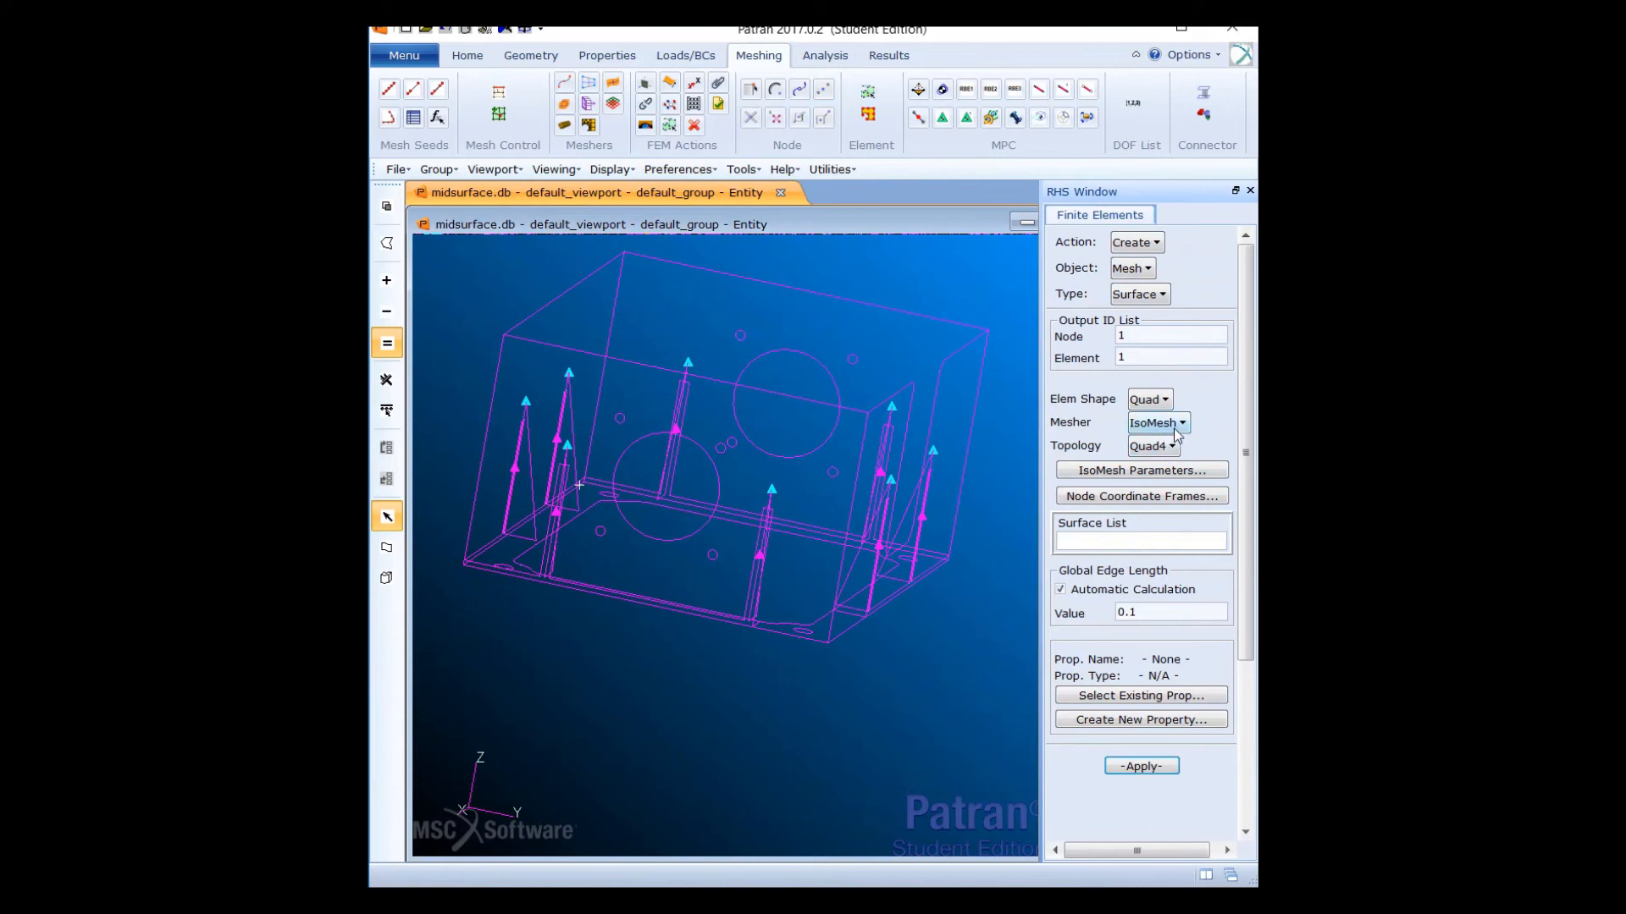
{"action": "left_click", "coordinate": [1175, 423]}
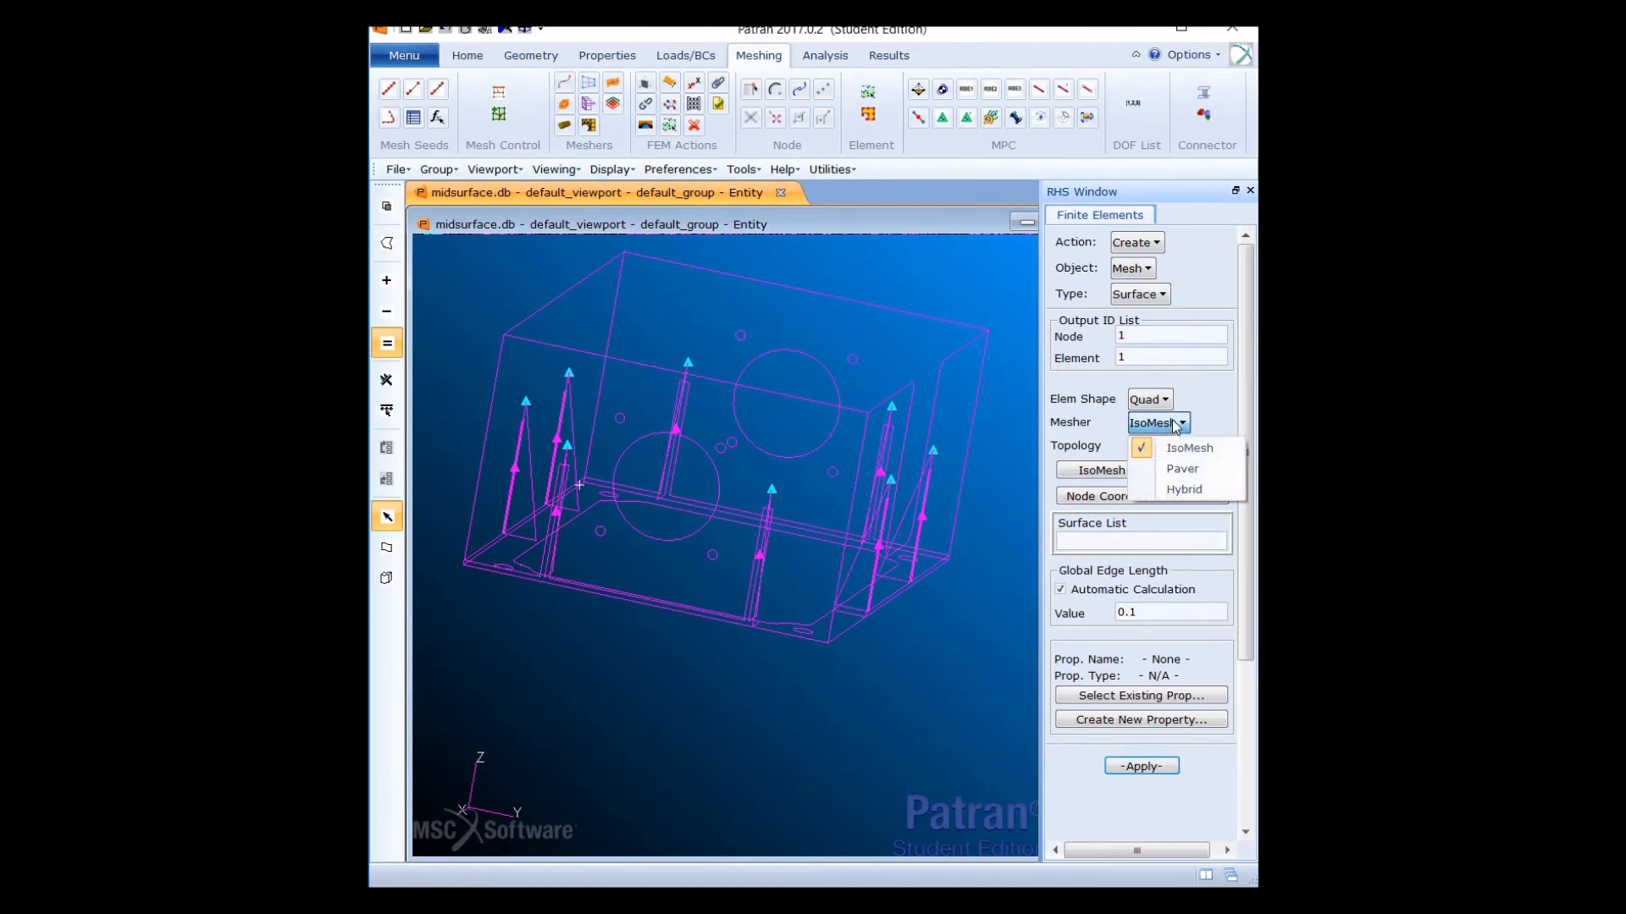
{"action": "left_click", "coordinate": [1175, 469]}
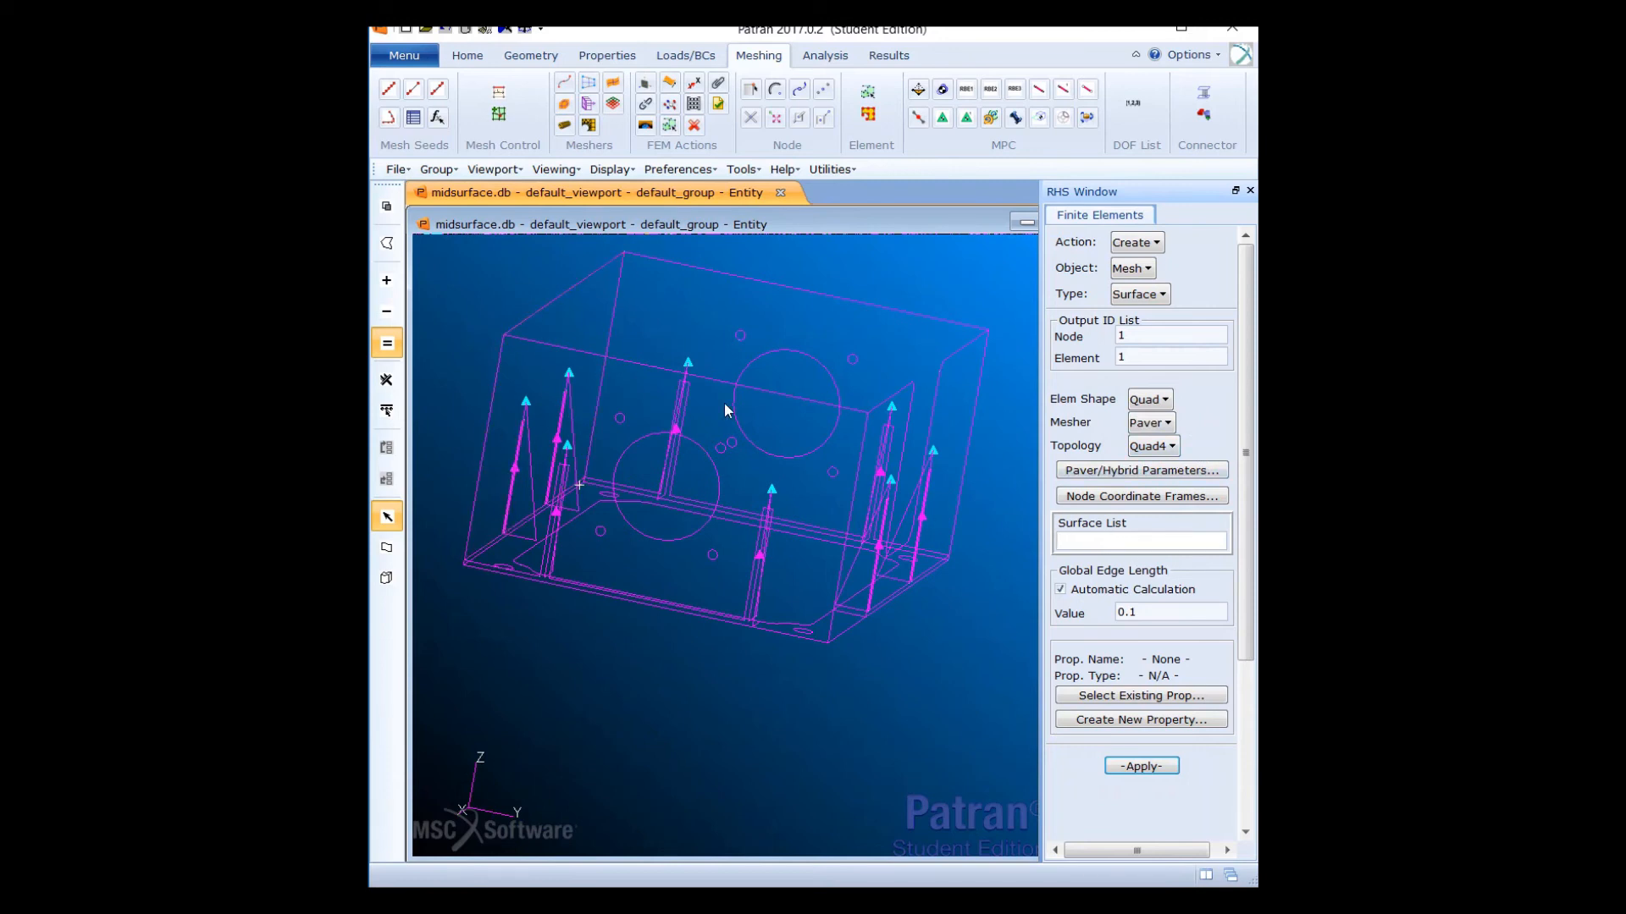
Mesh all the box surfaces, Surface 1:18, with automatic calculation off and a global edge length of 9
{"action": "scroll", "coordinate": [596, 364], "scroll_direction": "down", "scroll_amount": 2}
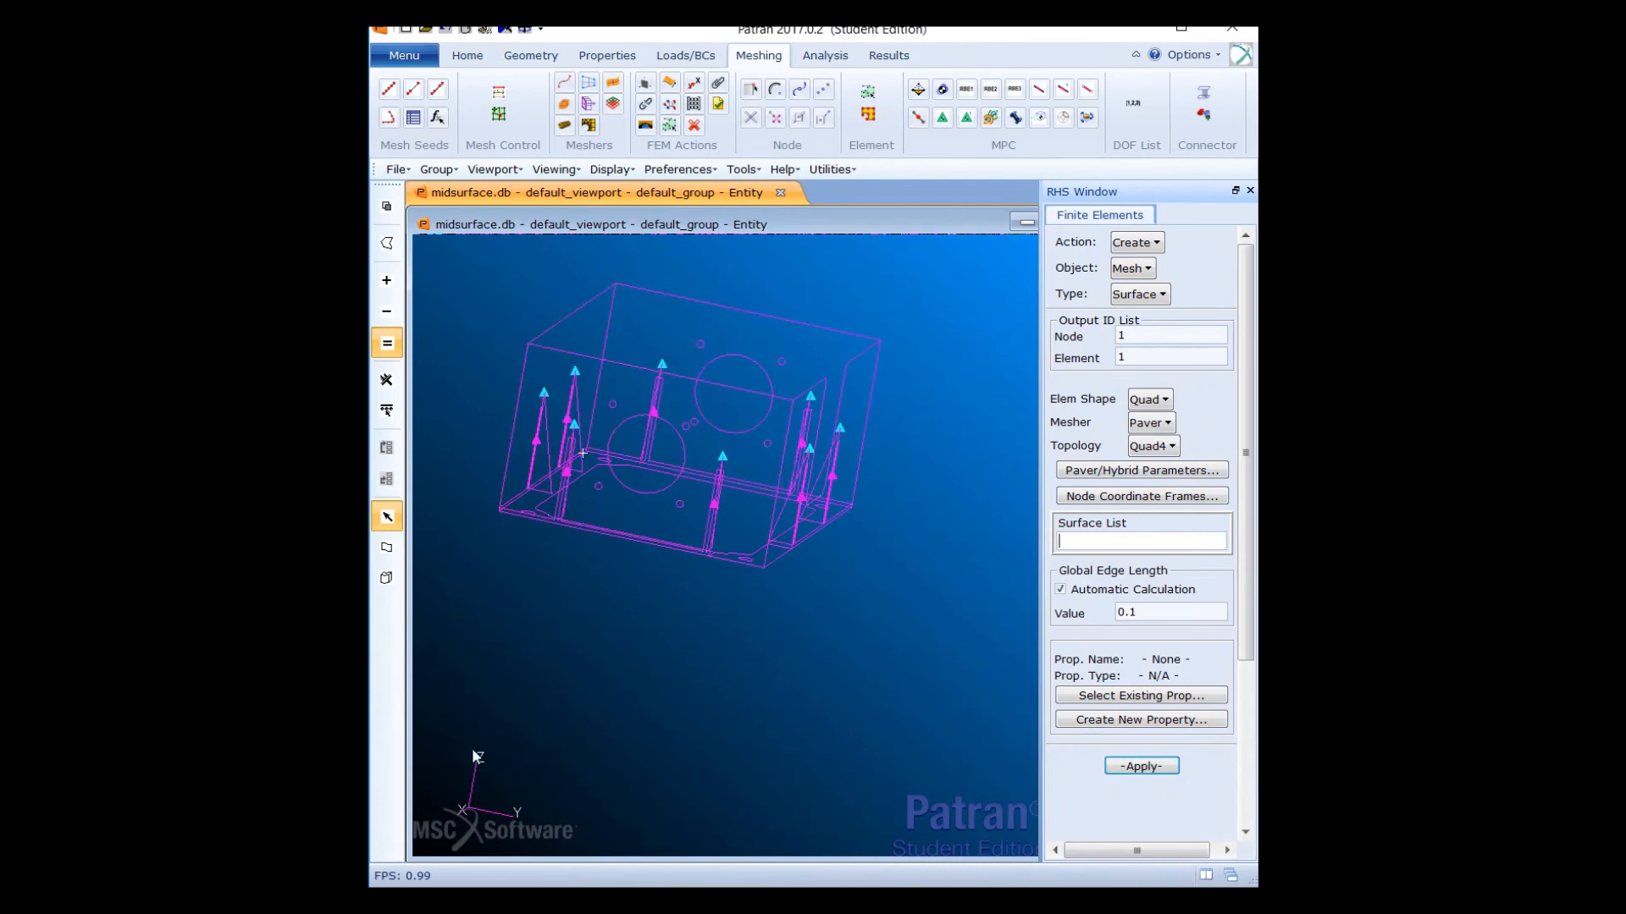
{"action": "left_click_drag", "start_coordinate": [498, 269], "coordinate": [932, 654]}
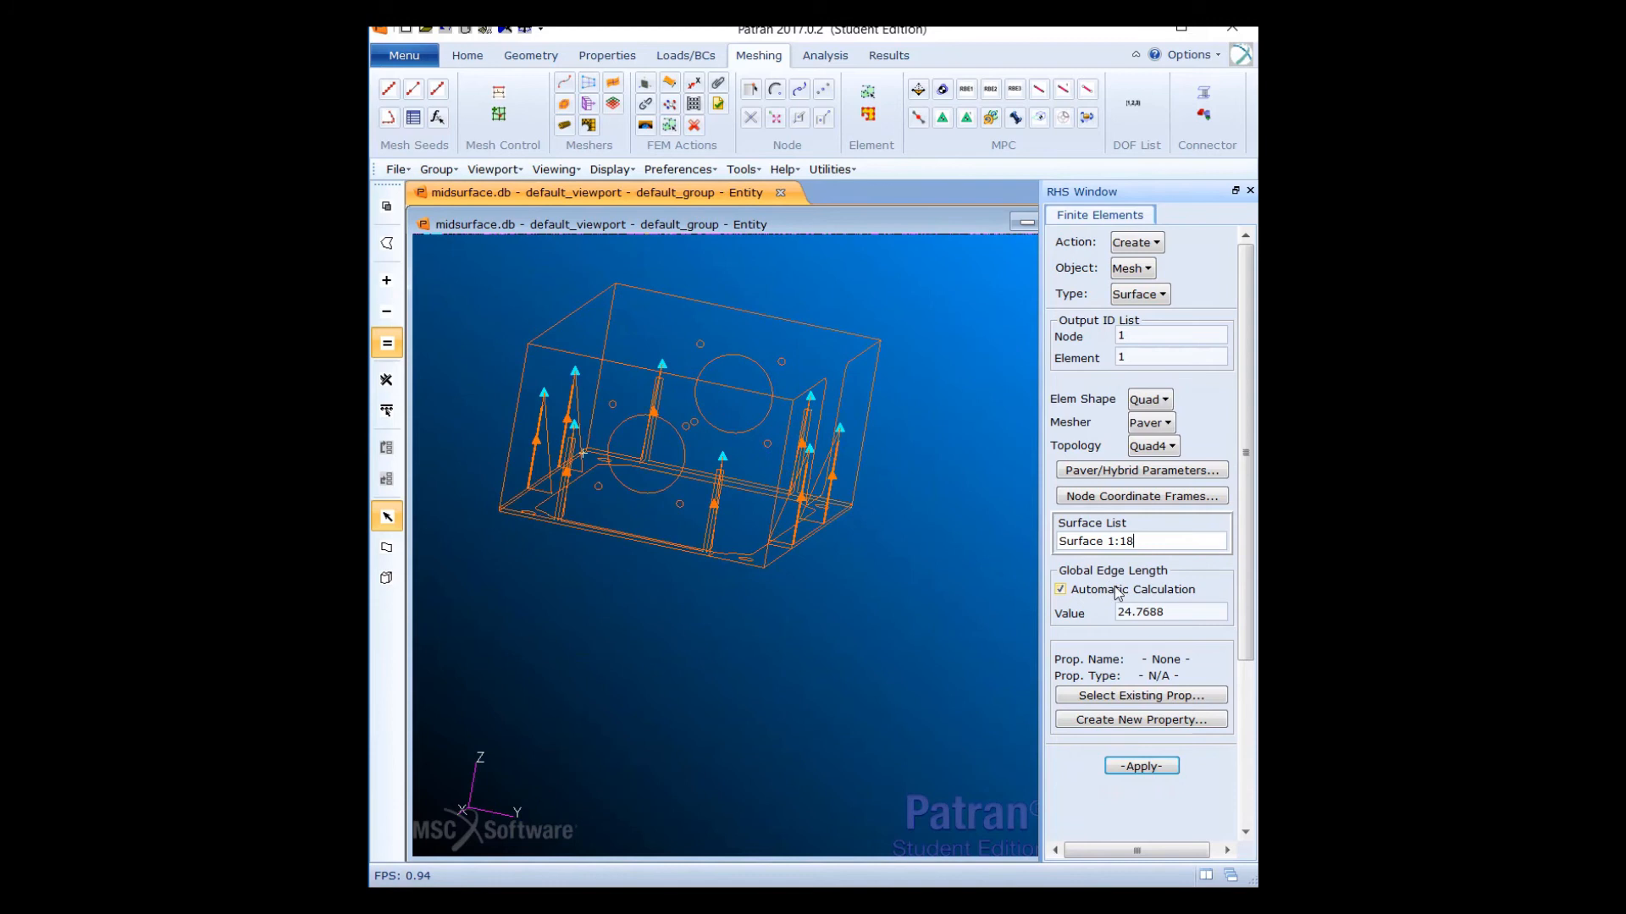
{"action": "left_click", "coordinate": [1061, 590]}
{"action": "left_click_drag", "start_coordinate": [1186, 618], "coordinate": [1108, 640]}
{"action": "type", "text": "9"}
{"action": "left_click", "coordinate": [1143, 766]}
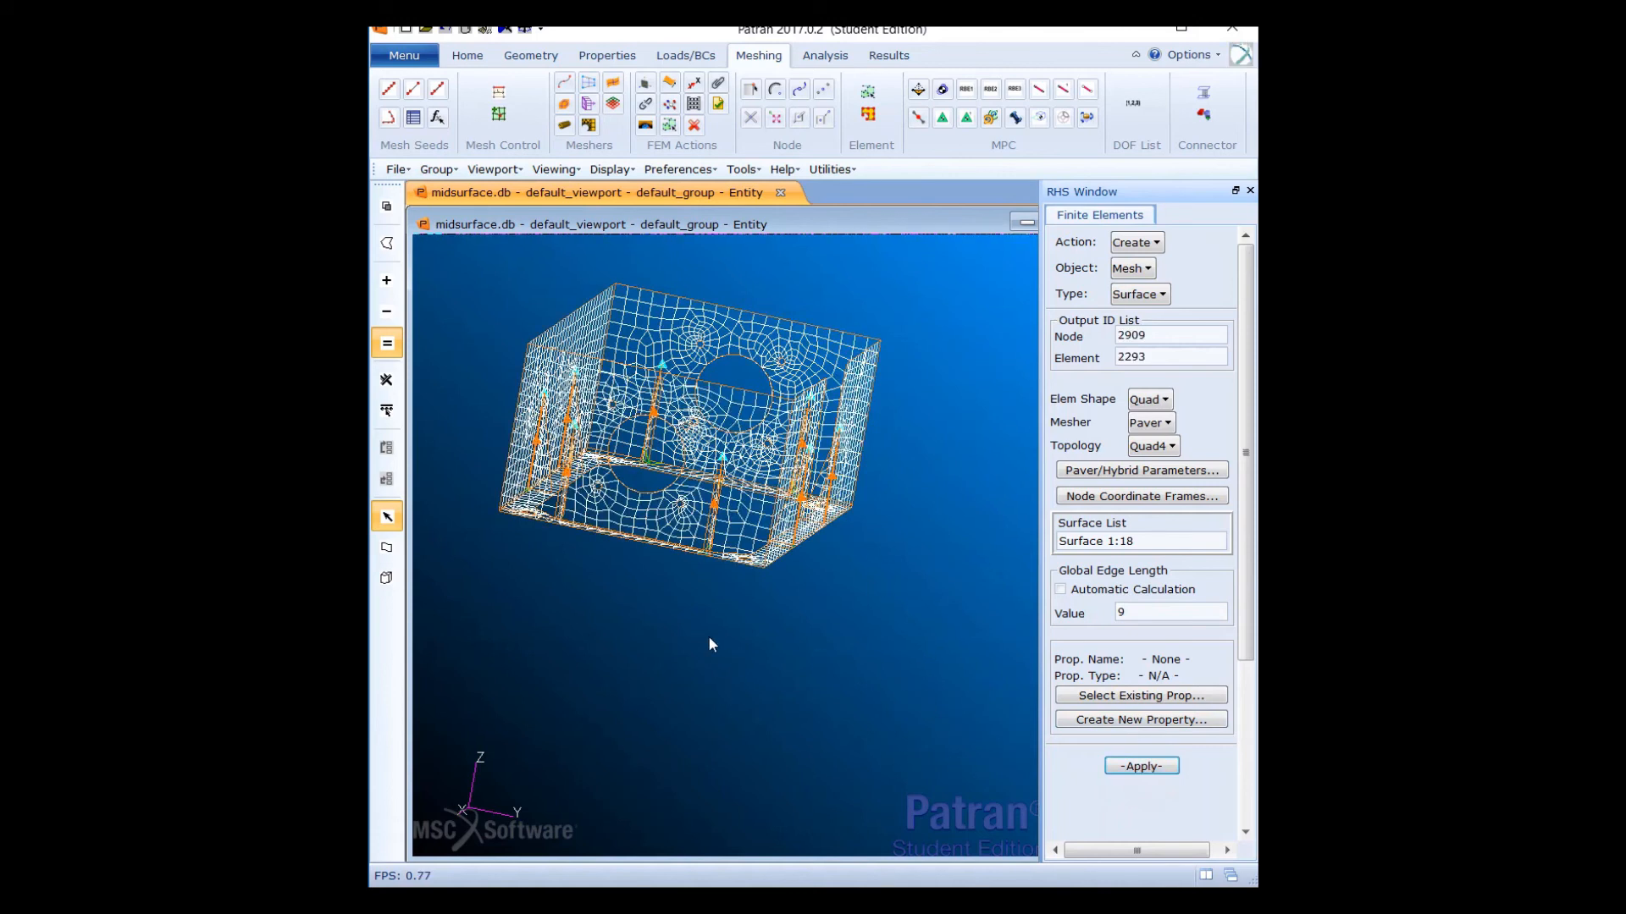
Verify the element boundaries of the meshed box with the free edges display and inspect the result
{"action": "middle_click_drag", "start_coordinate": [709, 644], "coordinate": [415, 574]}
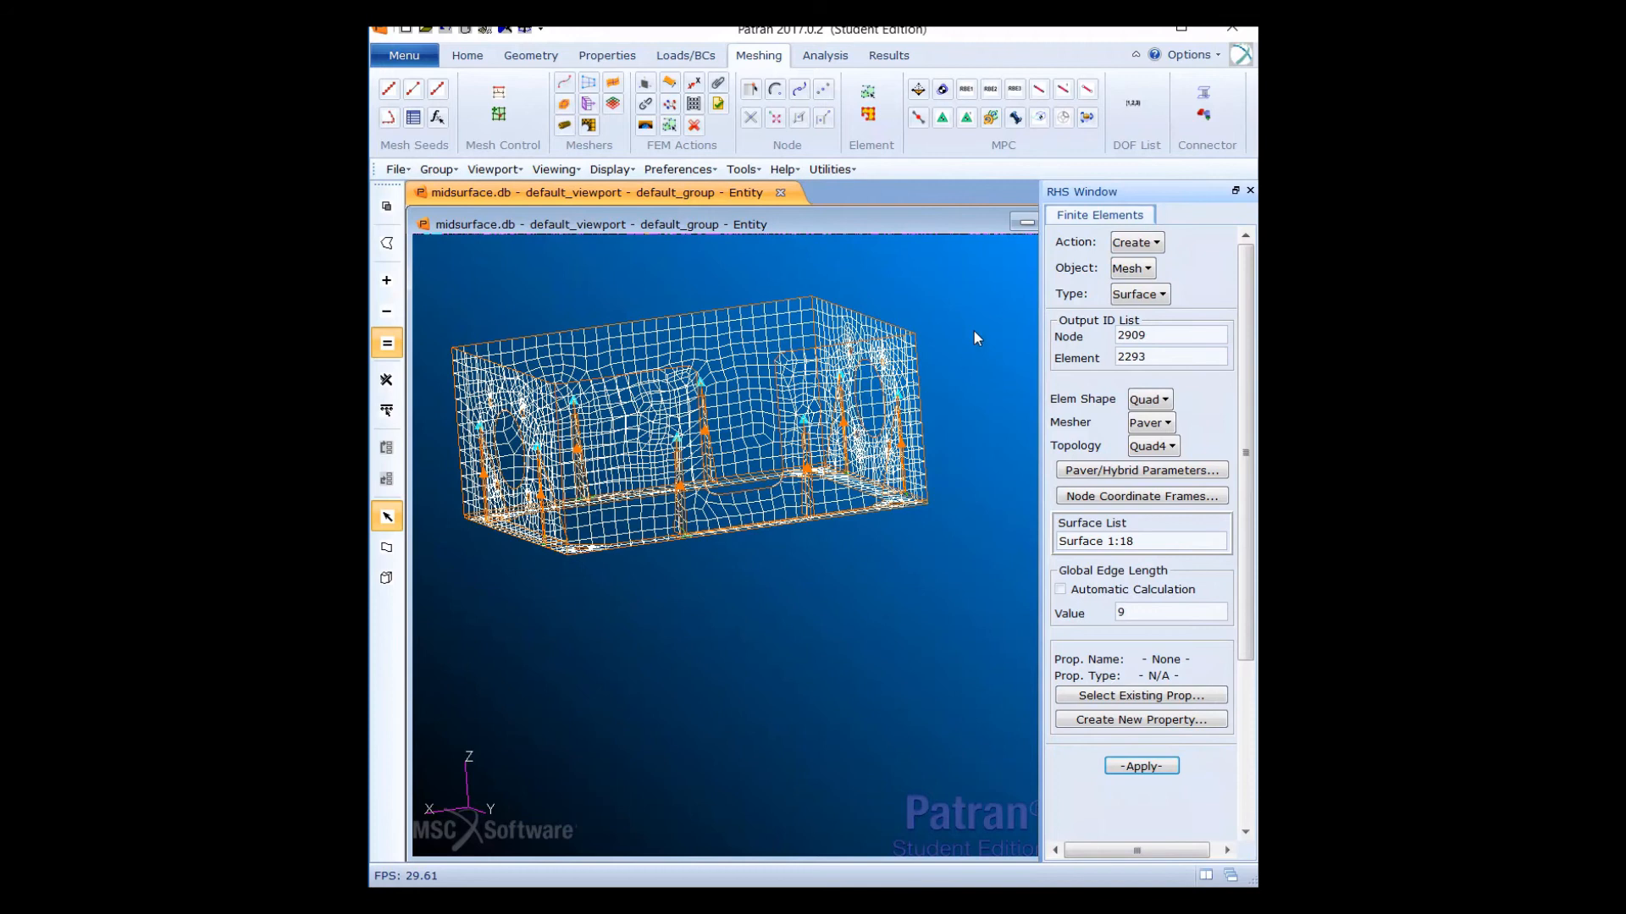
{"action": "left_click", "coordinate": [1156, 242]}
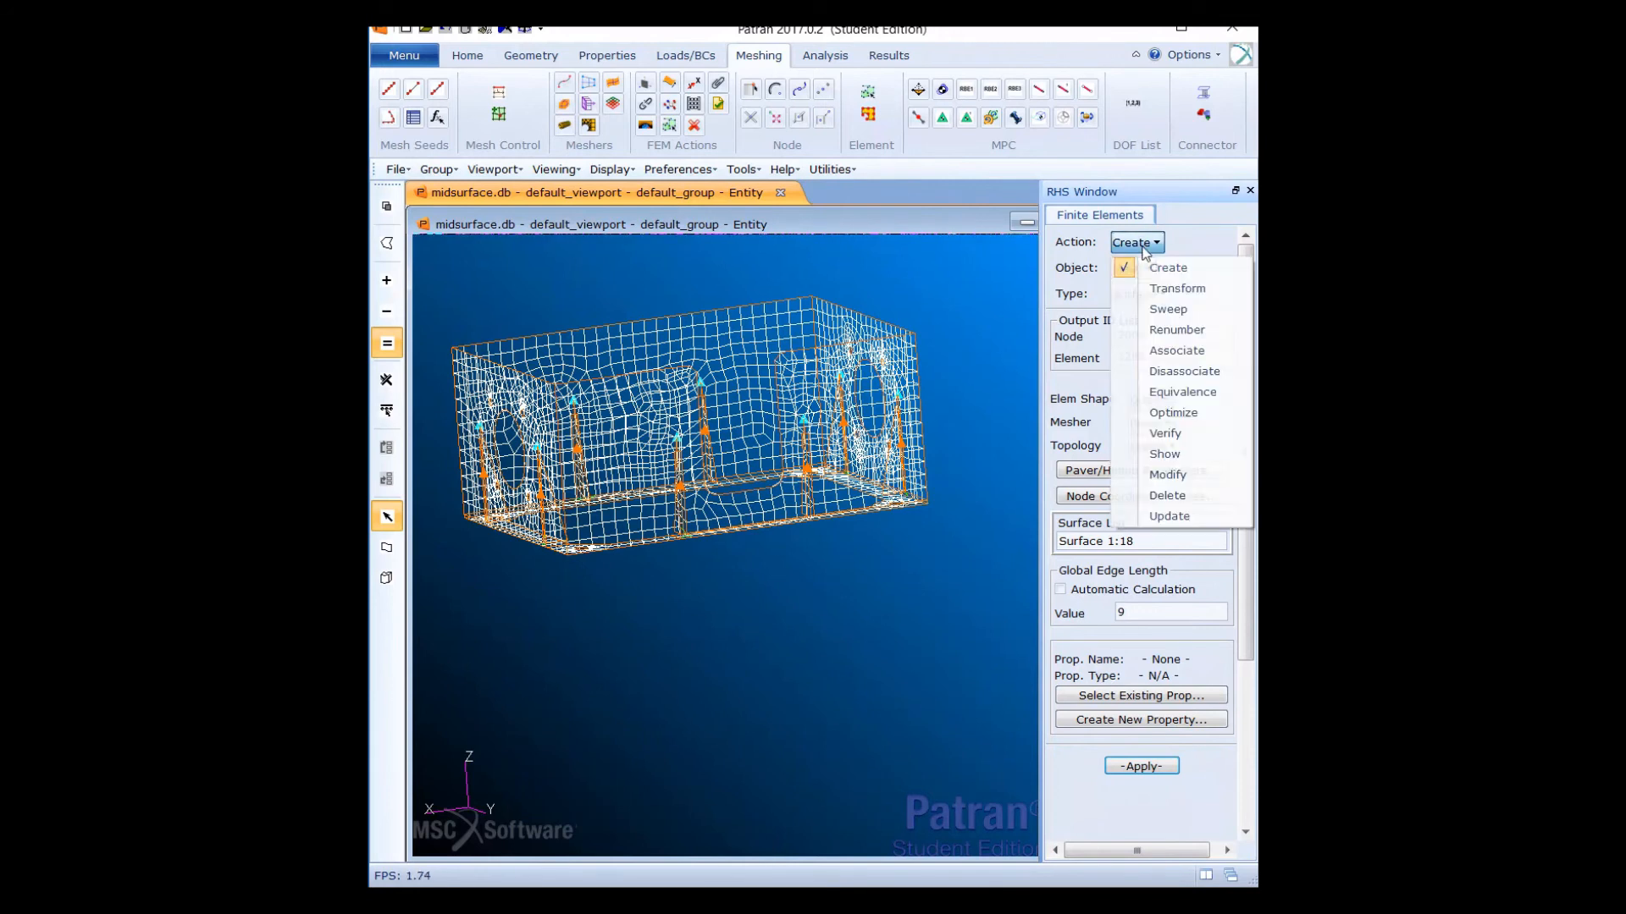
{"action": "left_click", "coordinate": [1184, 424]}
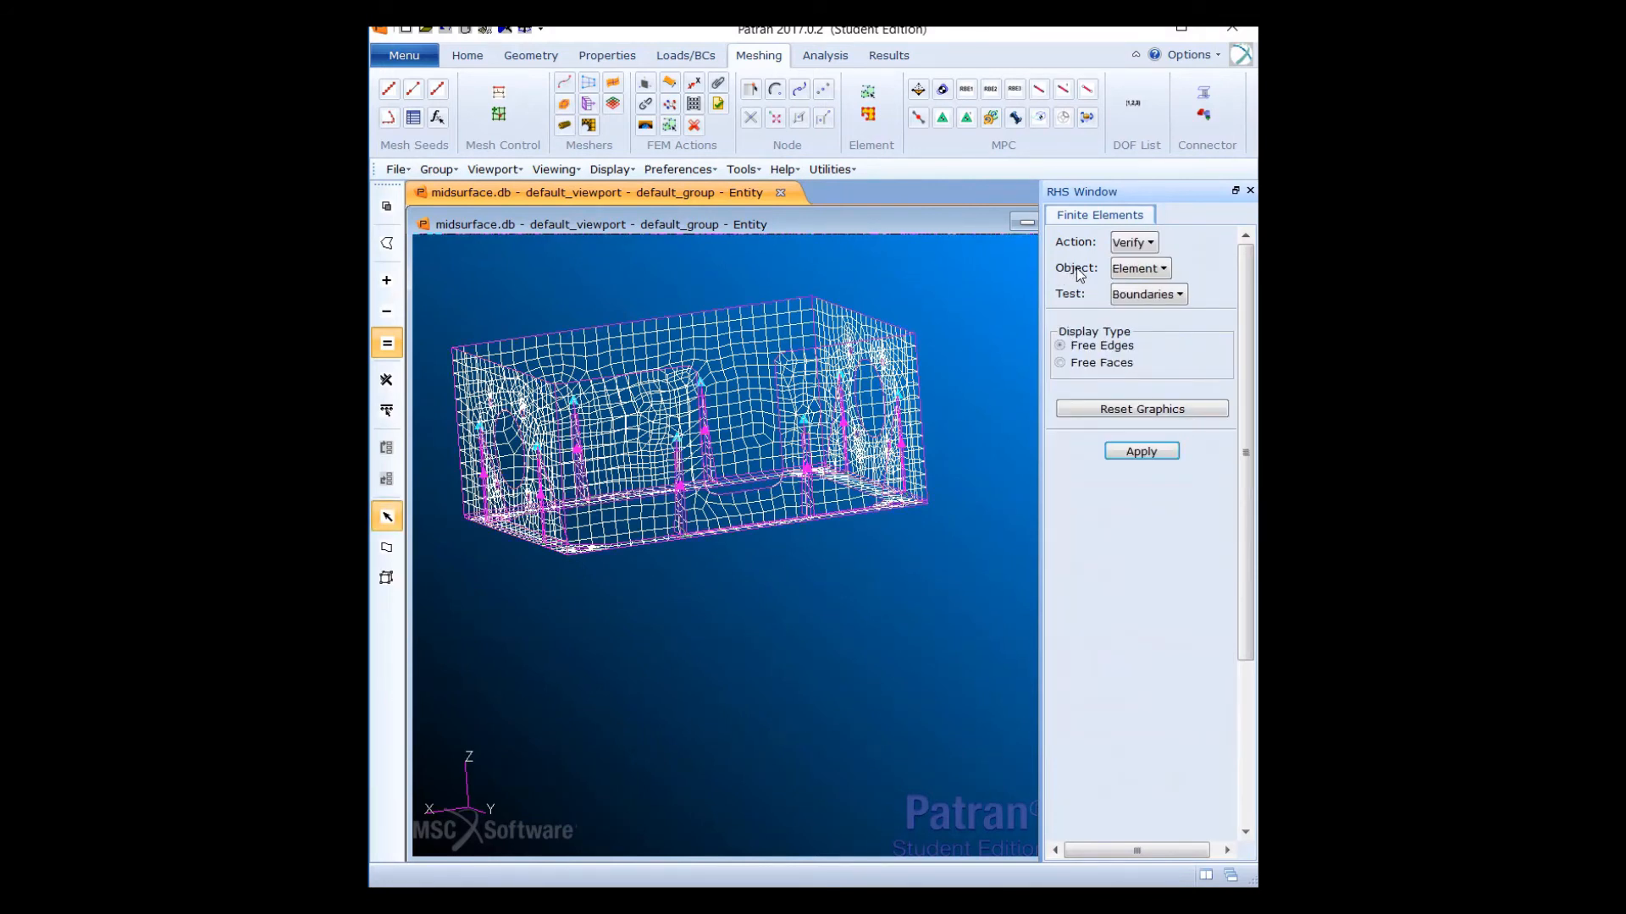
{"action": "left_click", "coordinate": [1155, 271]}
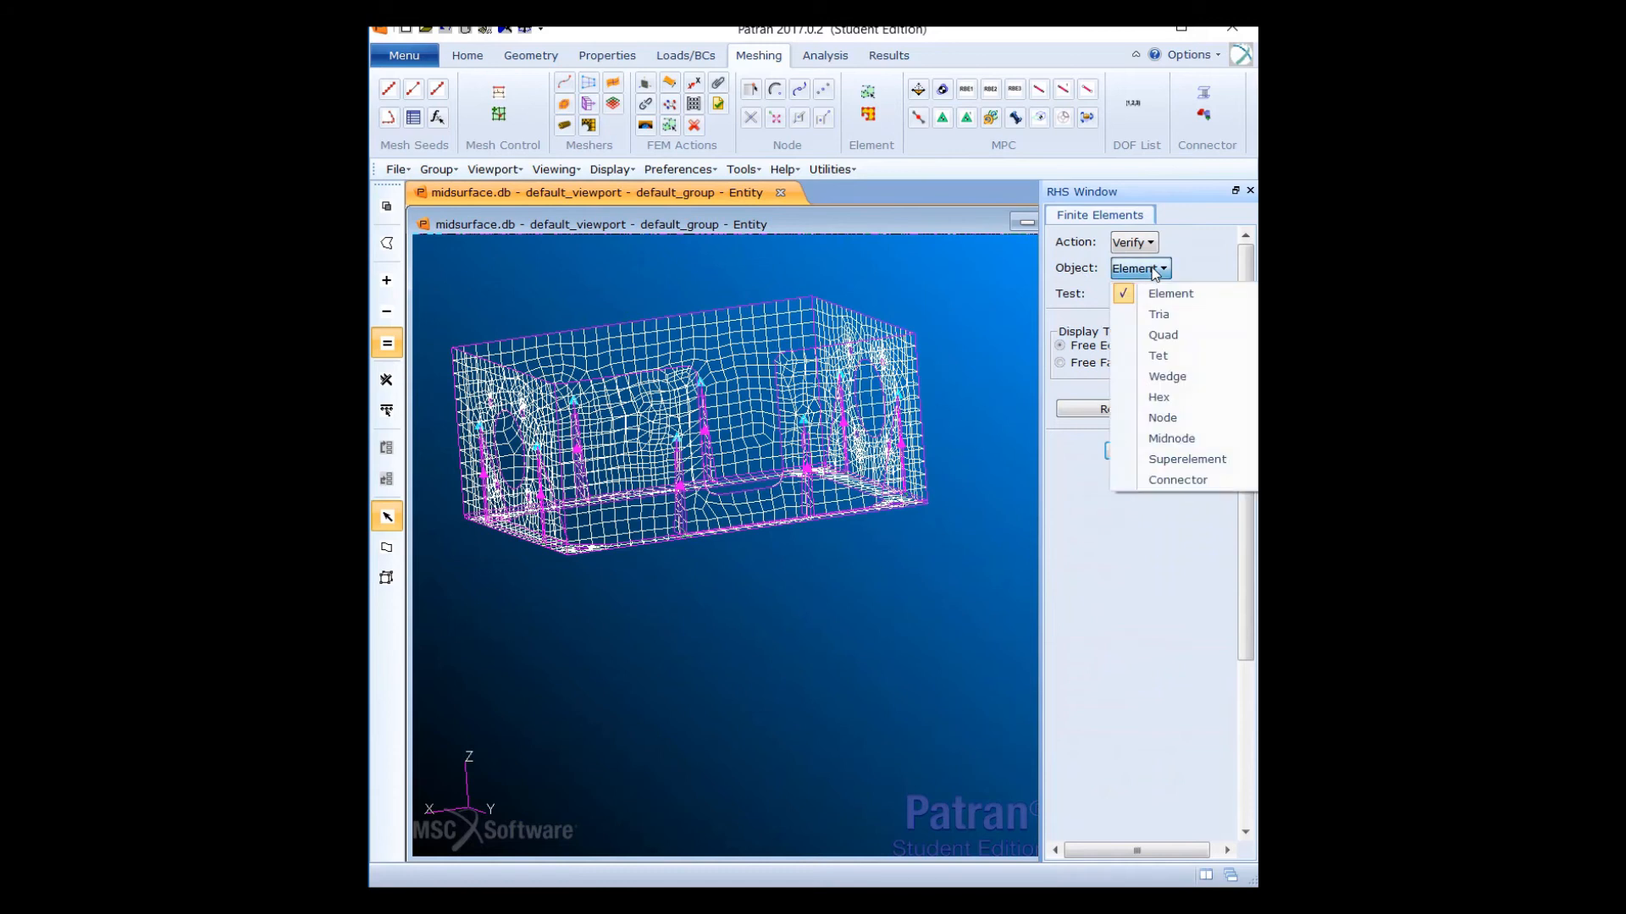
{"action": "left_click", "coordinate": [1156, 278]}
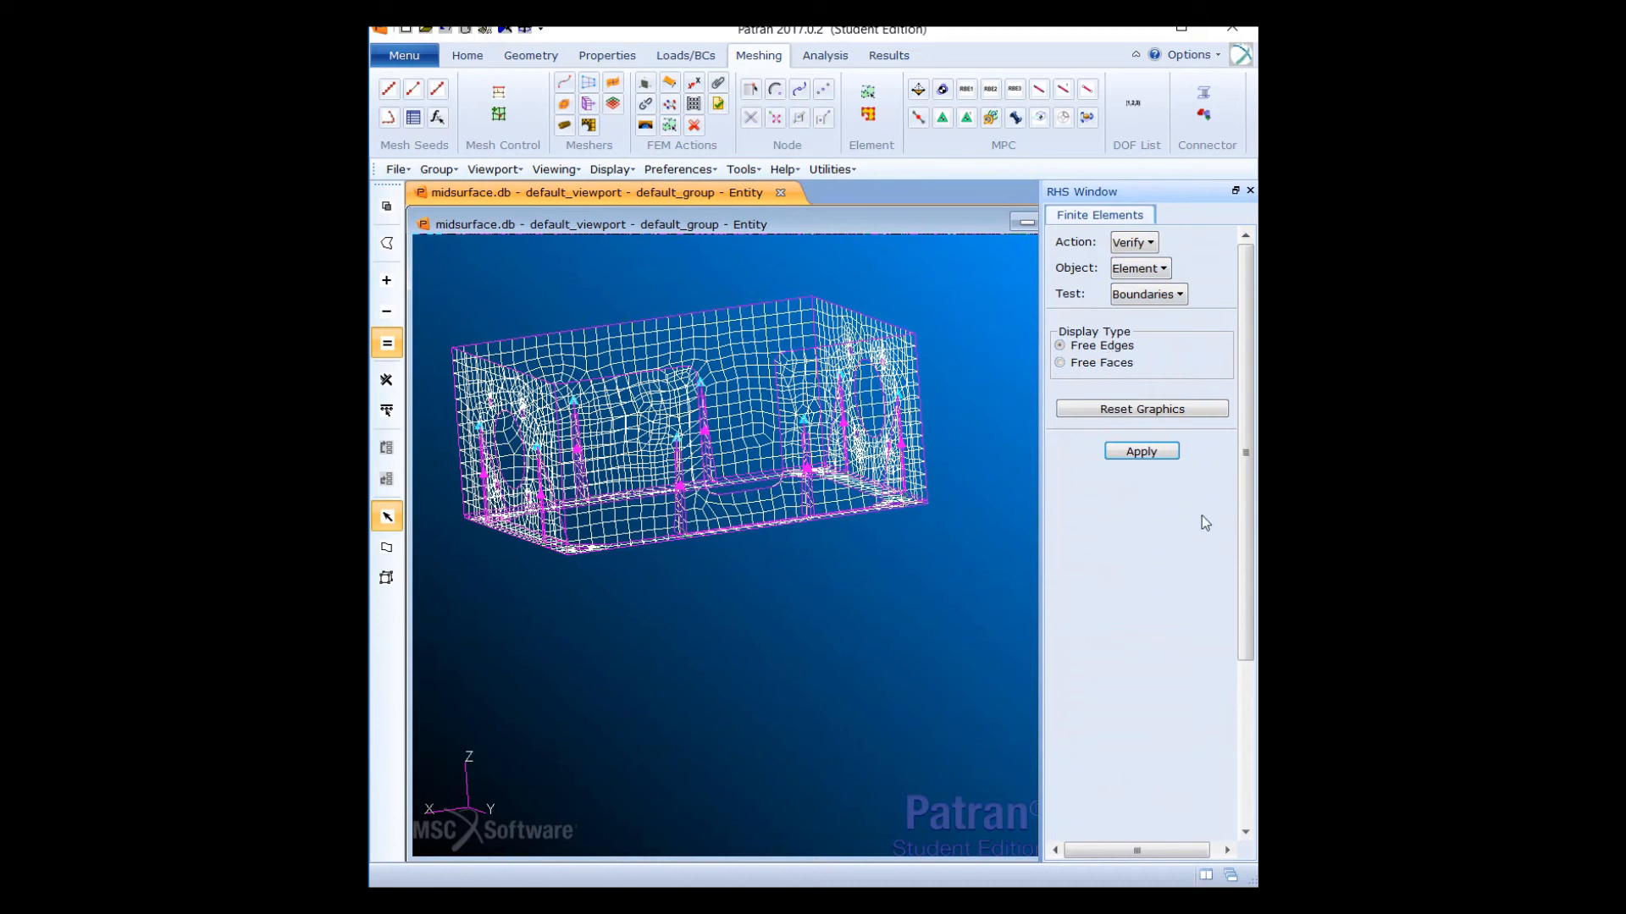
{"action": "left_click", "coordinate": [1164, 454]}
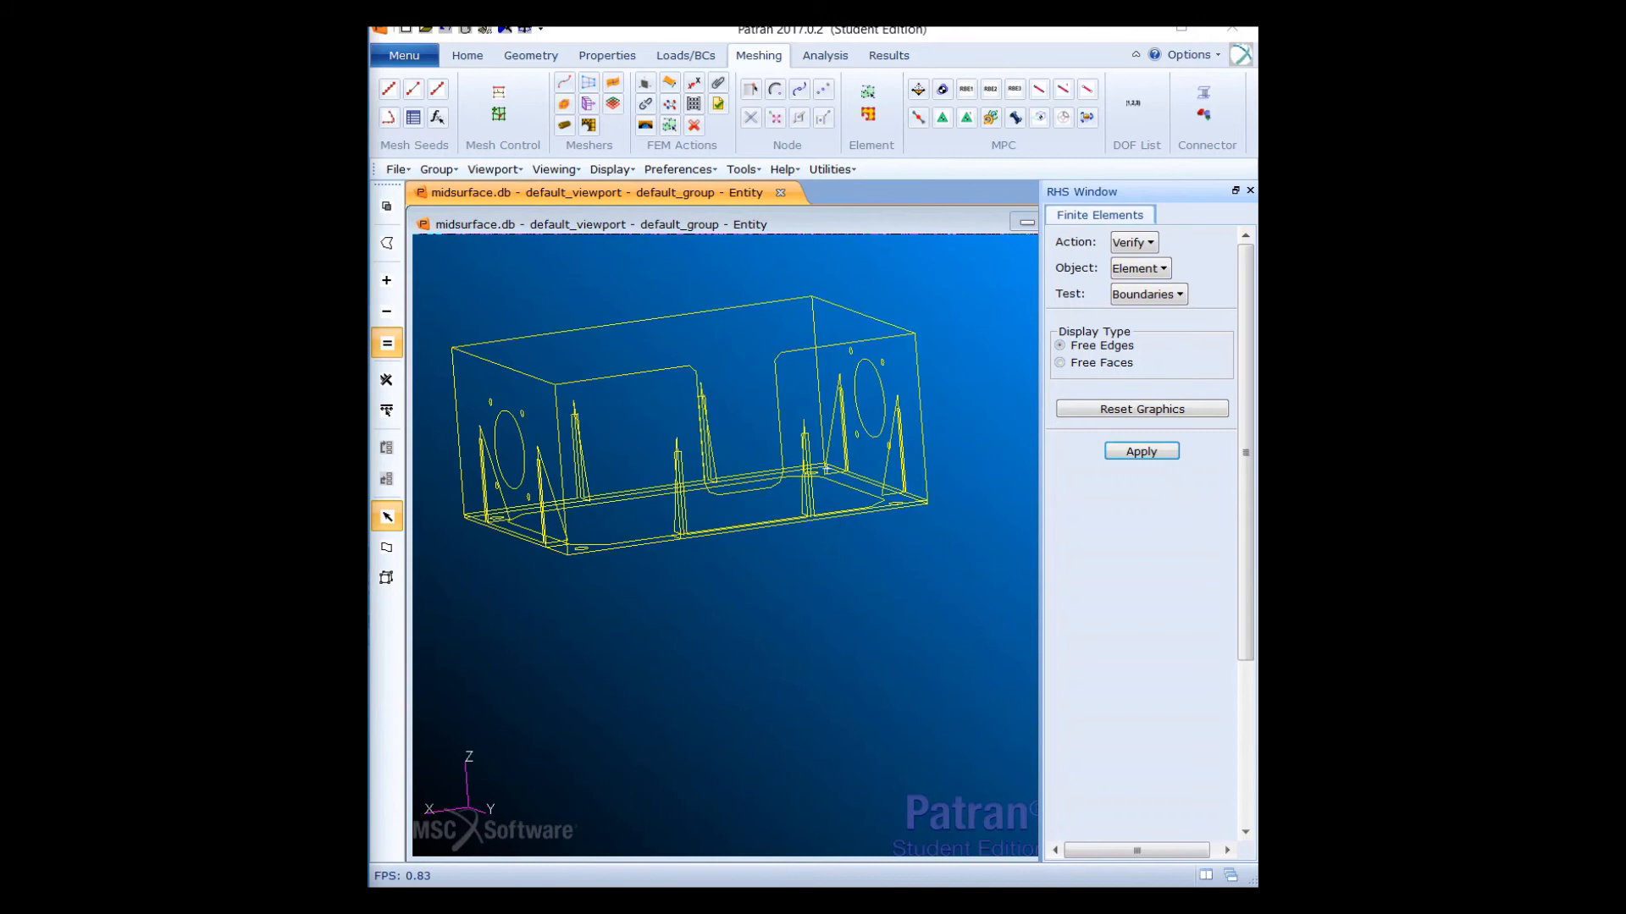
{"action": "middle_click_drag", "start_coordinate": [545, 635], "coordinate": [631, 590]}
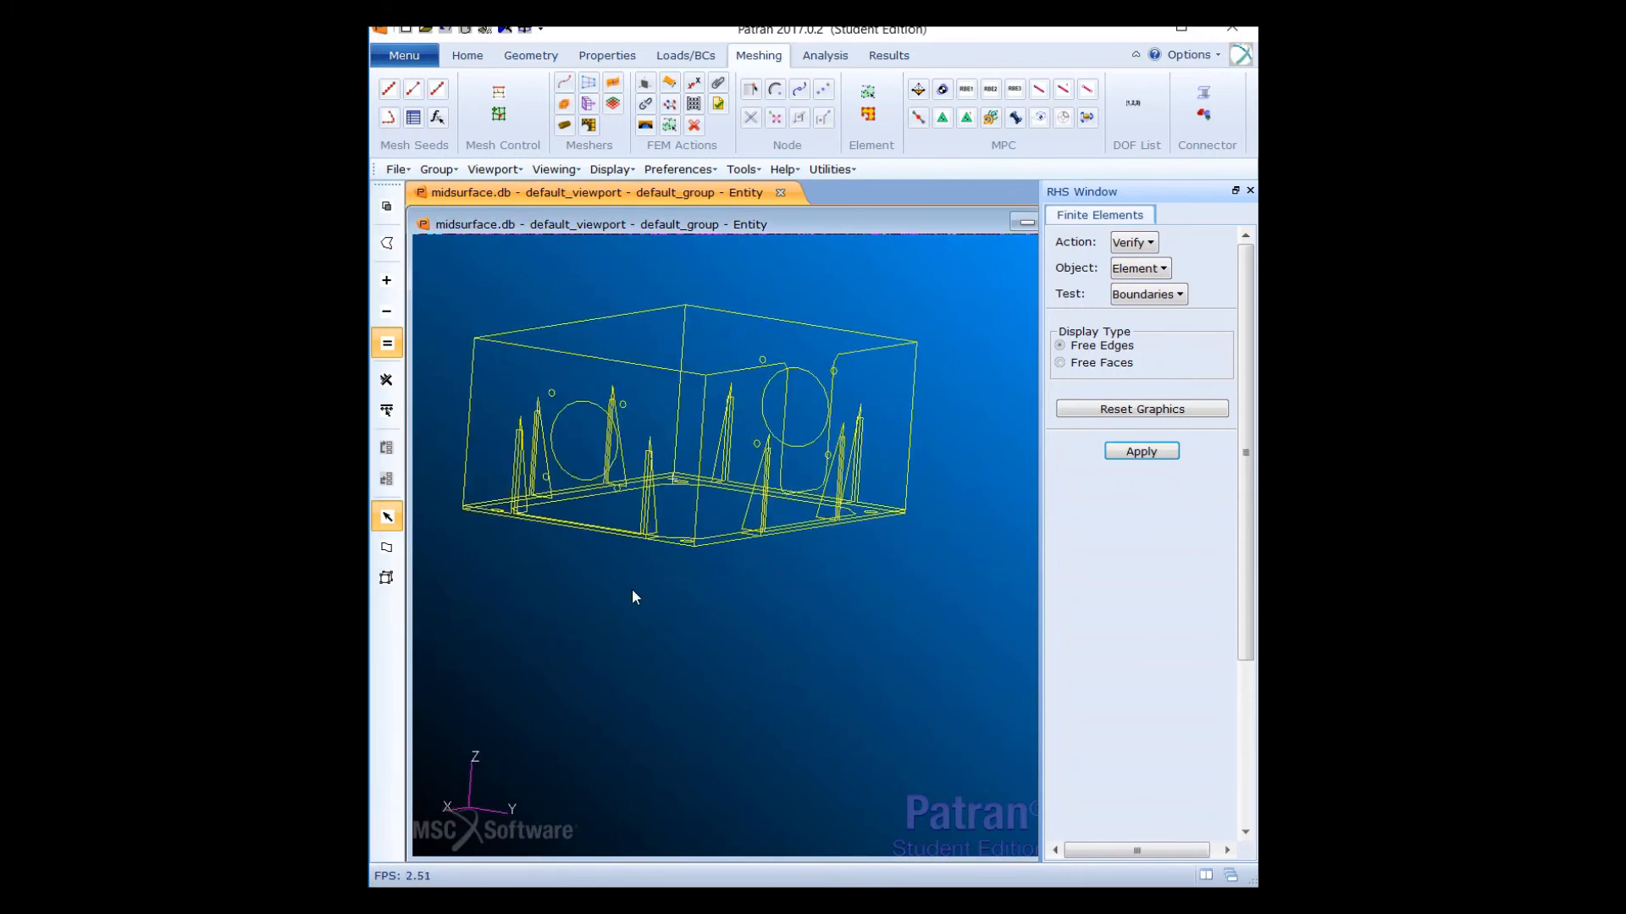
Equivalence all nodes of the mesh using the Tolerance Cube method with a tolerance of 0.005
{"action": "left_click", "coordinate": [1128, 243]}
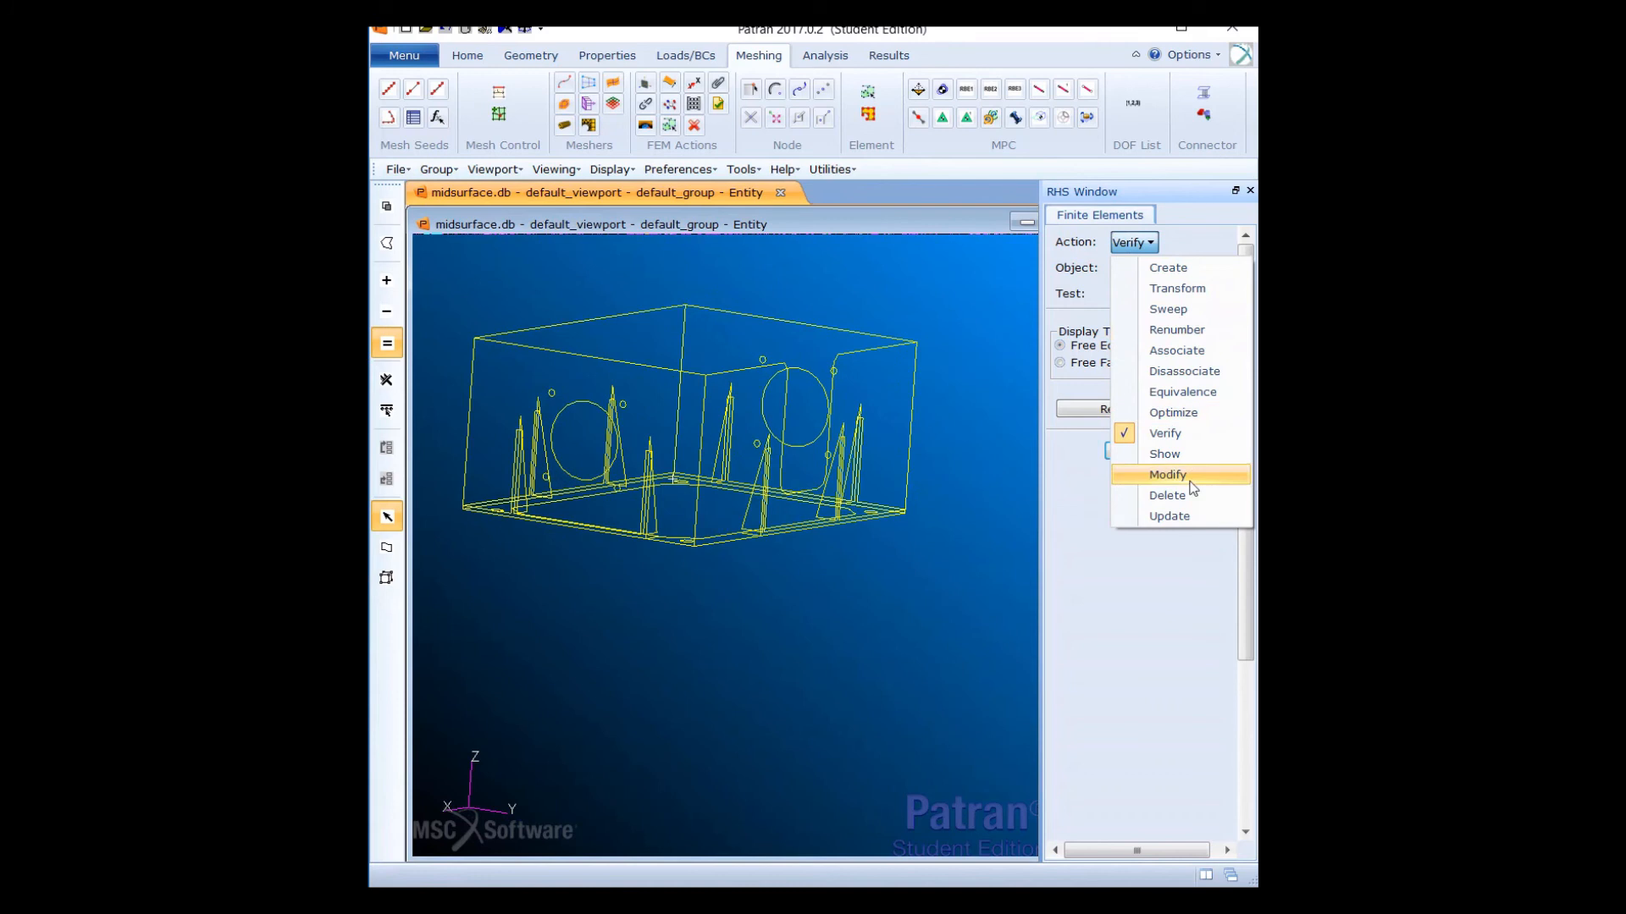
{"action": "left_click", "coordinate": [1168, 393]}
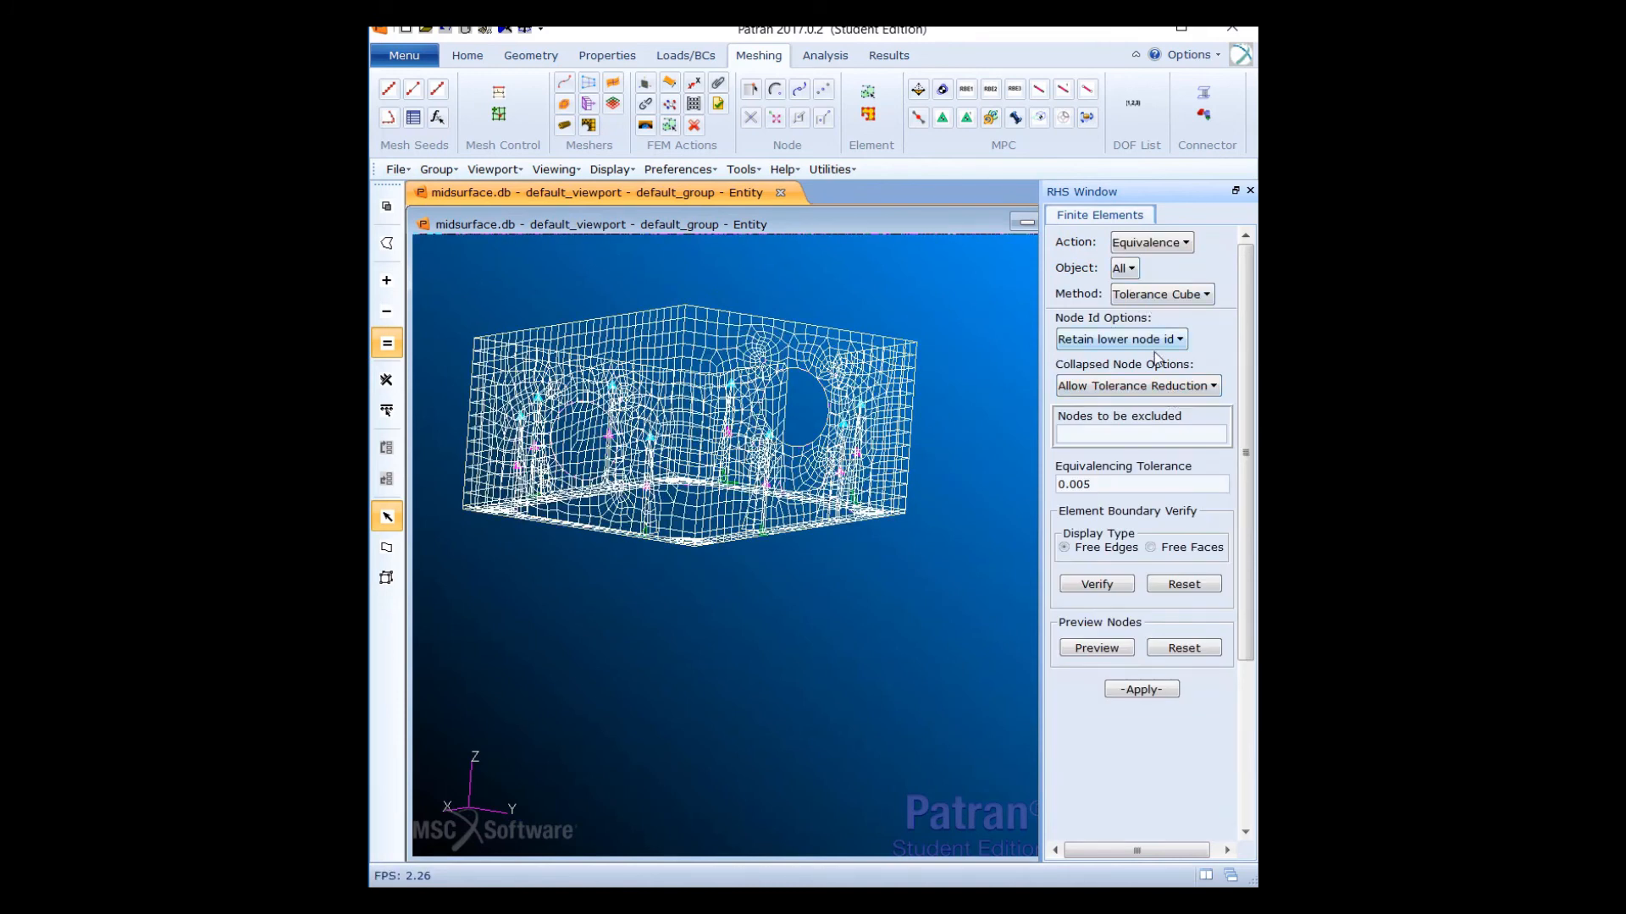
{"action": "left_click", "coordinate": [1153, 689]}
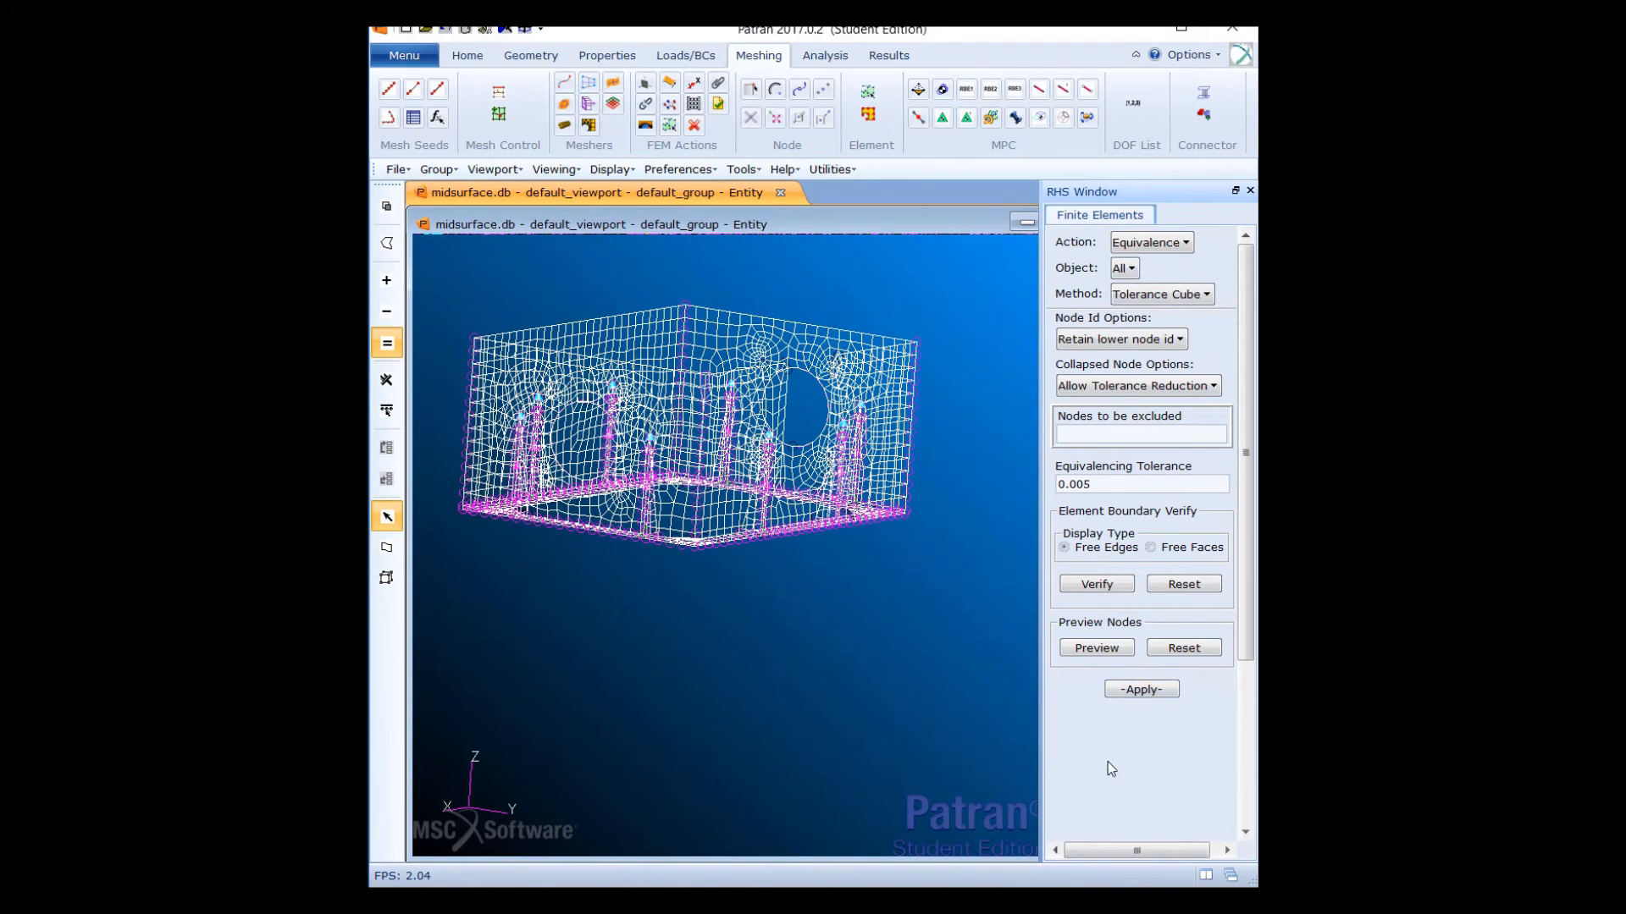
Run the element boundary verification with free edges again on the equivalenced mesh
{"action": "left_click", "coordinate": [1150, 243]}
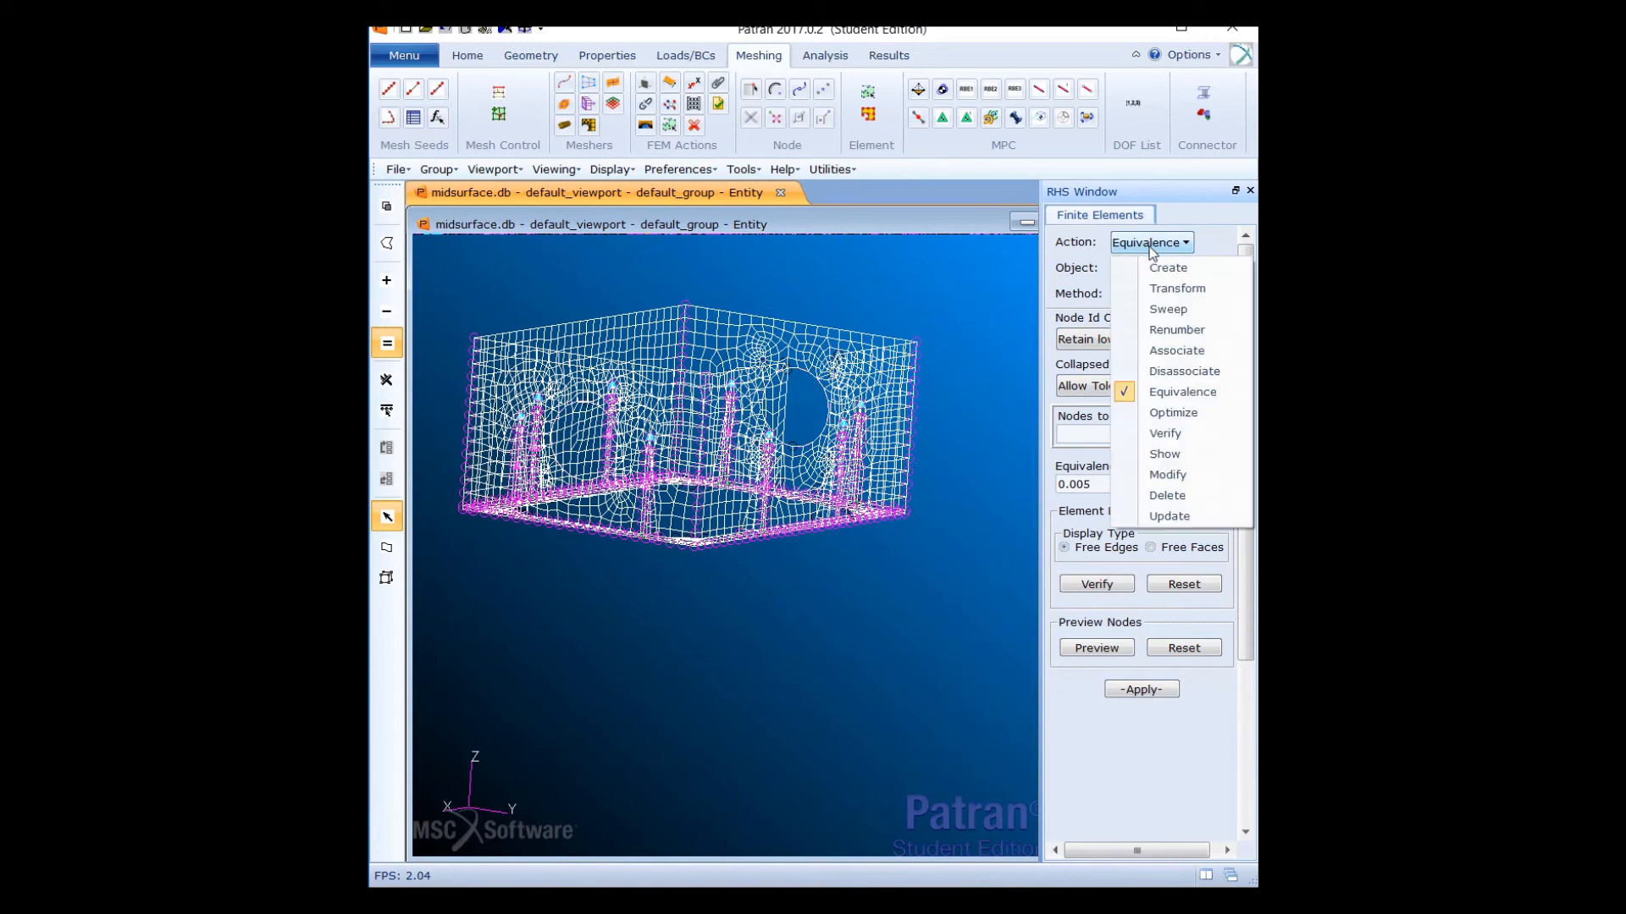
{"action": "left_click", "coordinate": [1157, 435]}
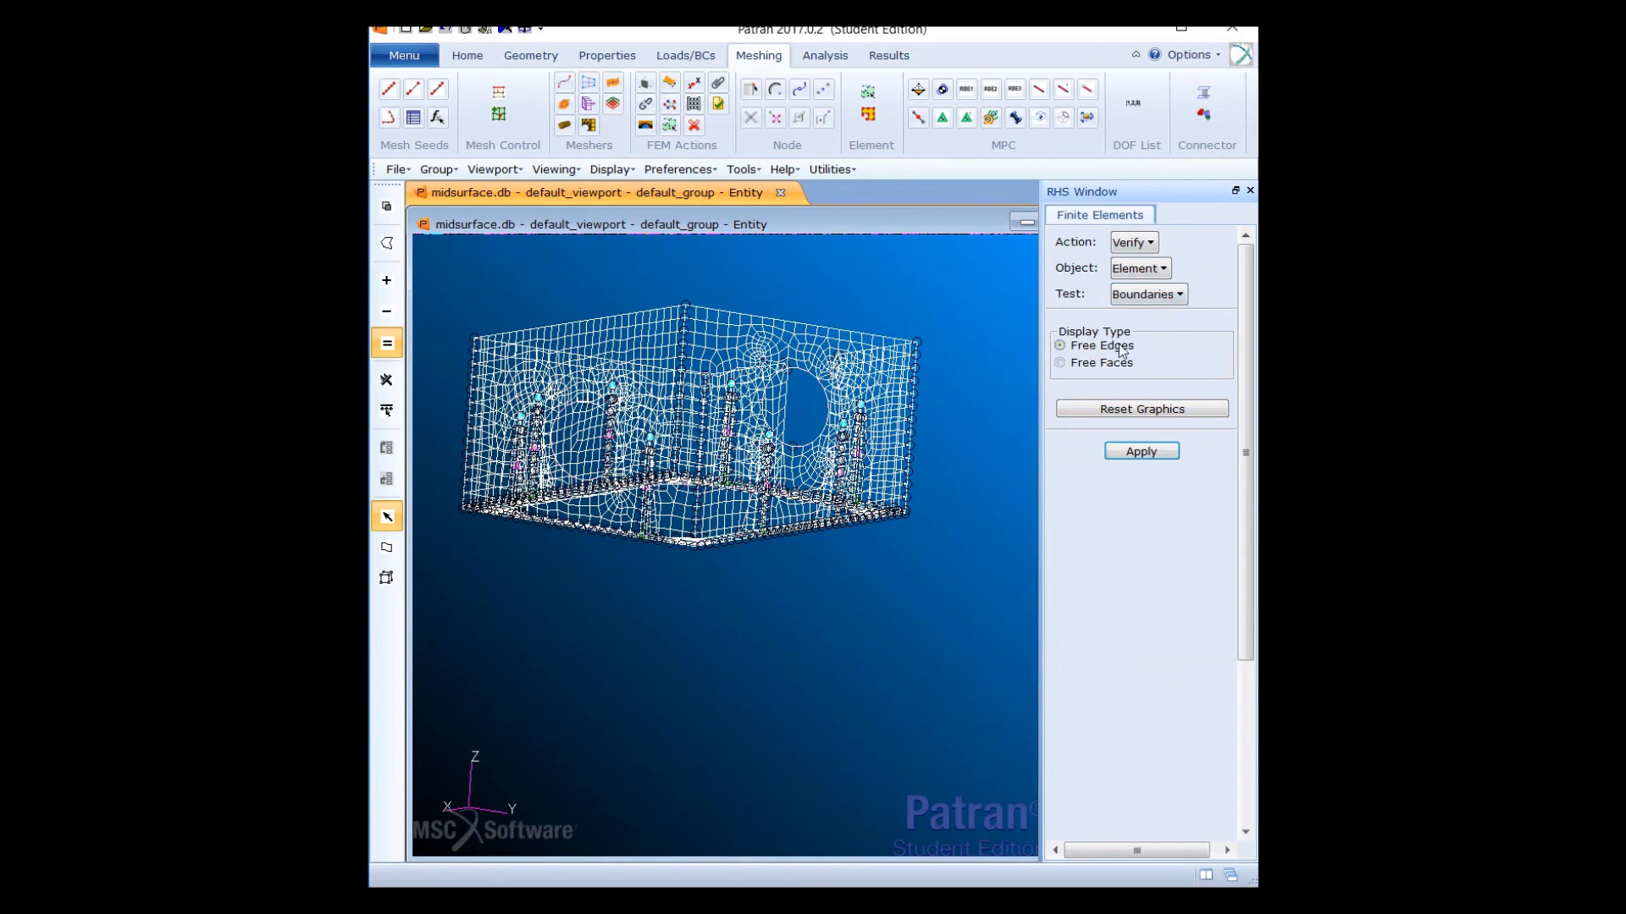
{"action": "left_click", "coordinate": [1141, 452]}
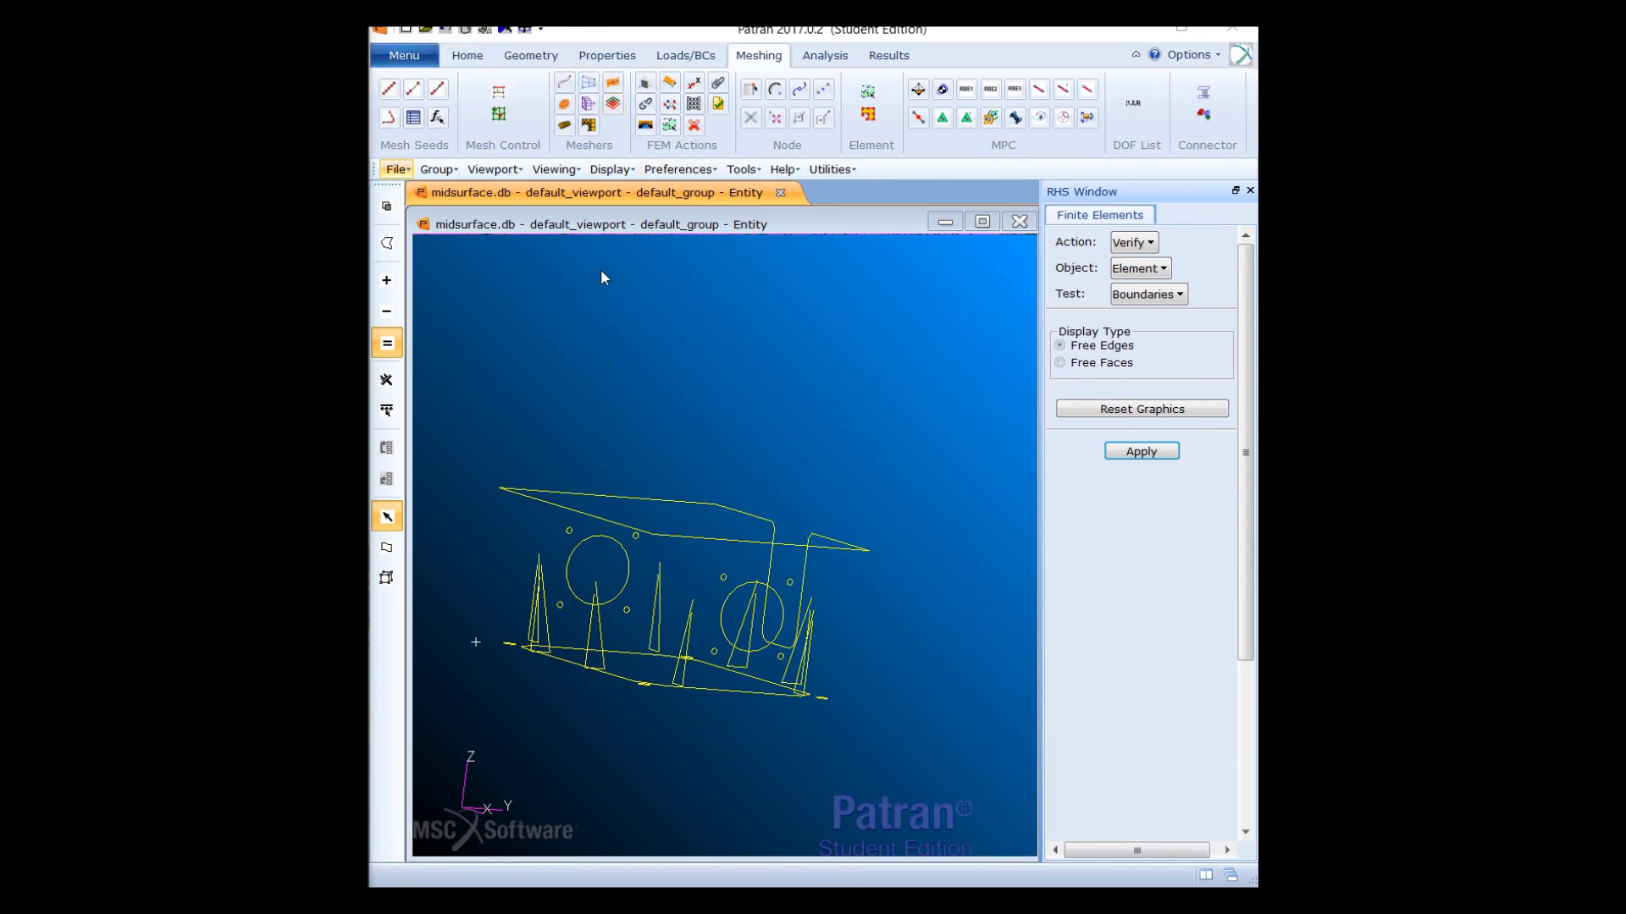
Set up a new element uniform Total Load set named Total_load with 2D as the target element type
{"action": "left_click", "coordinate": [676, 56]}
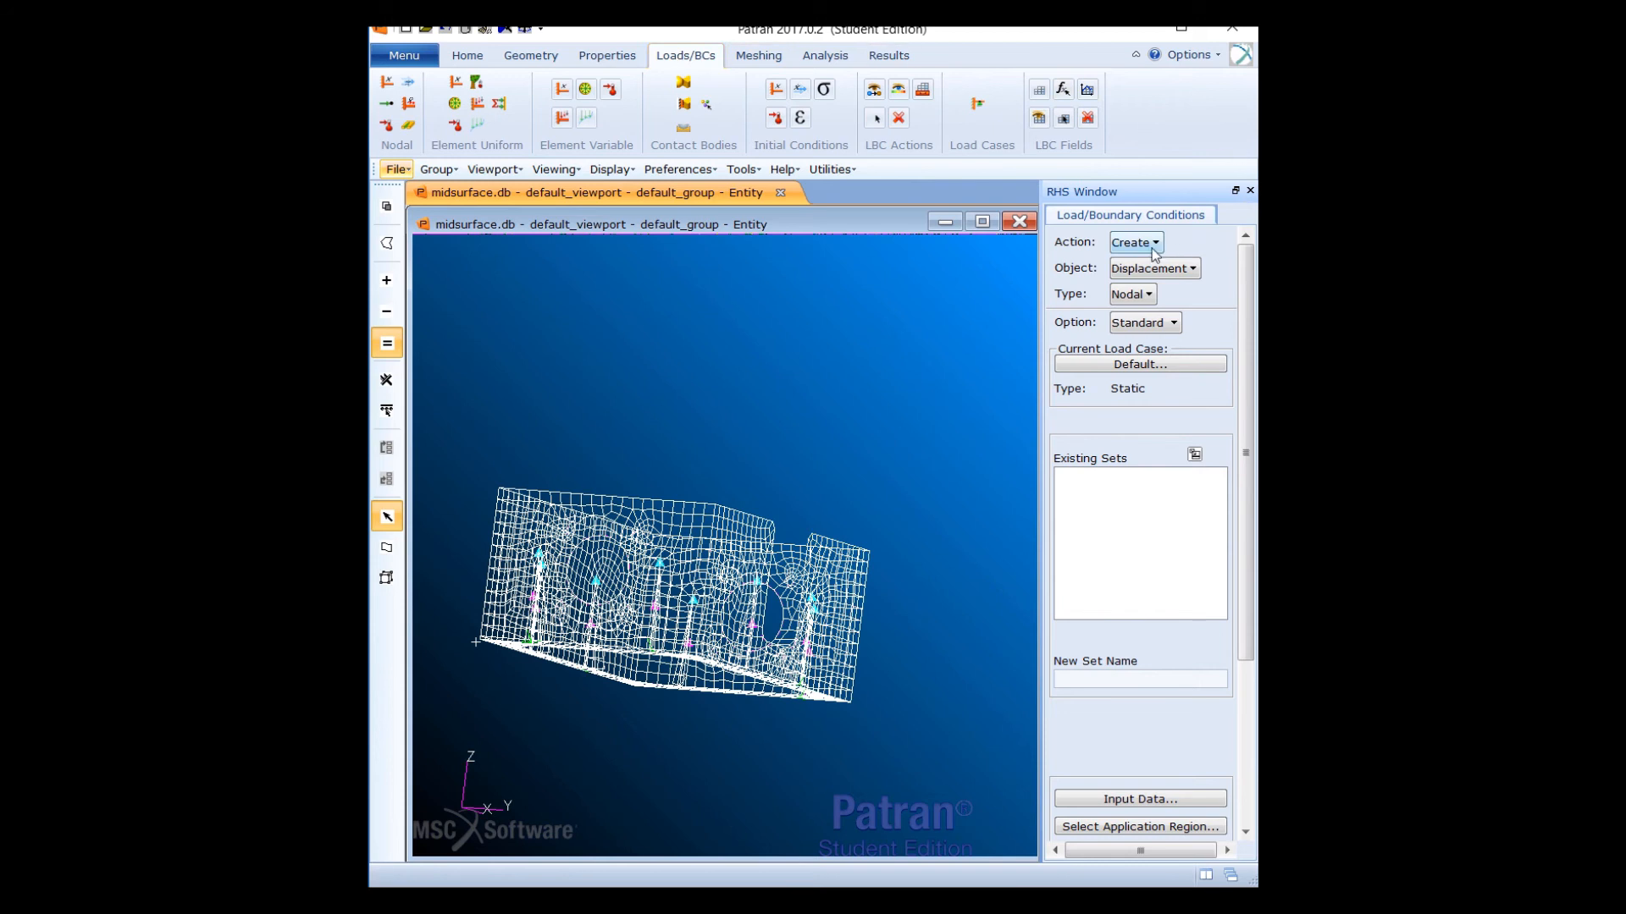
{"action": "left_click", "coordinate": [1146, 272]}
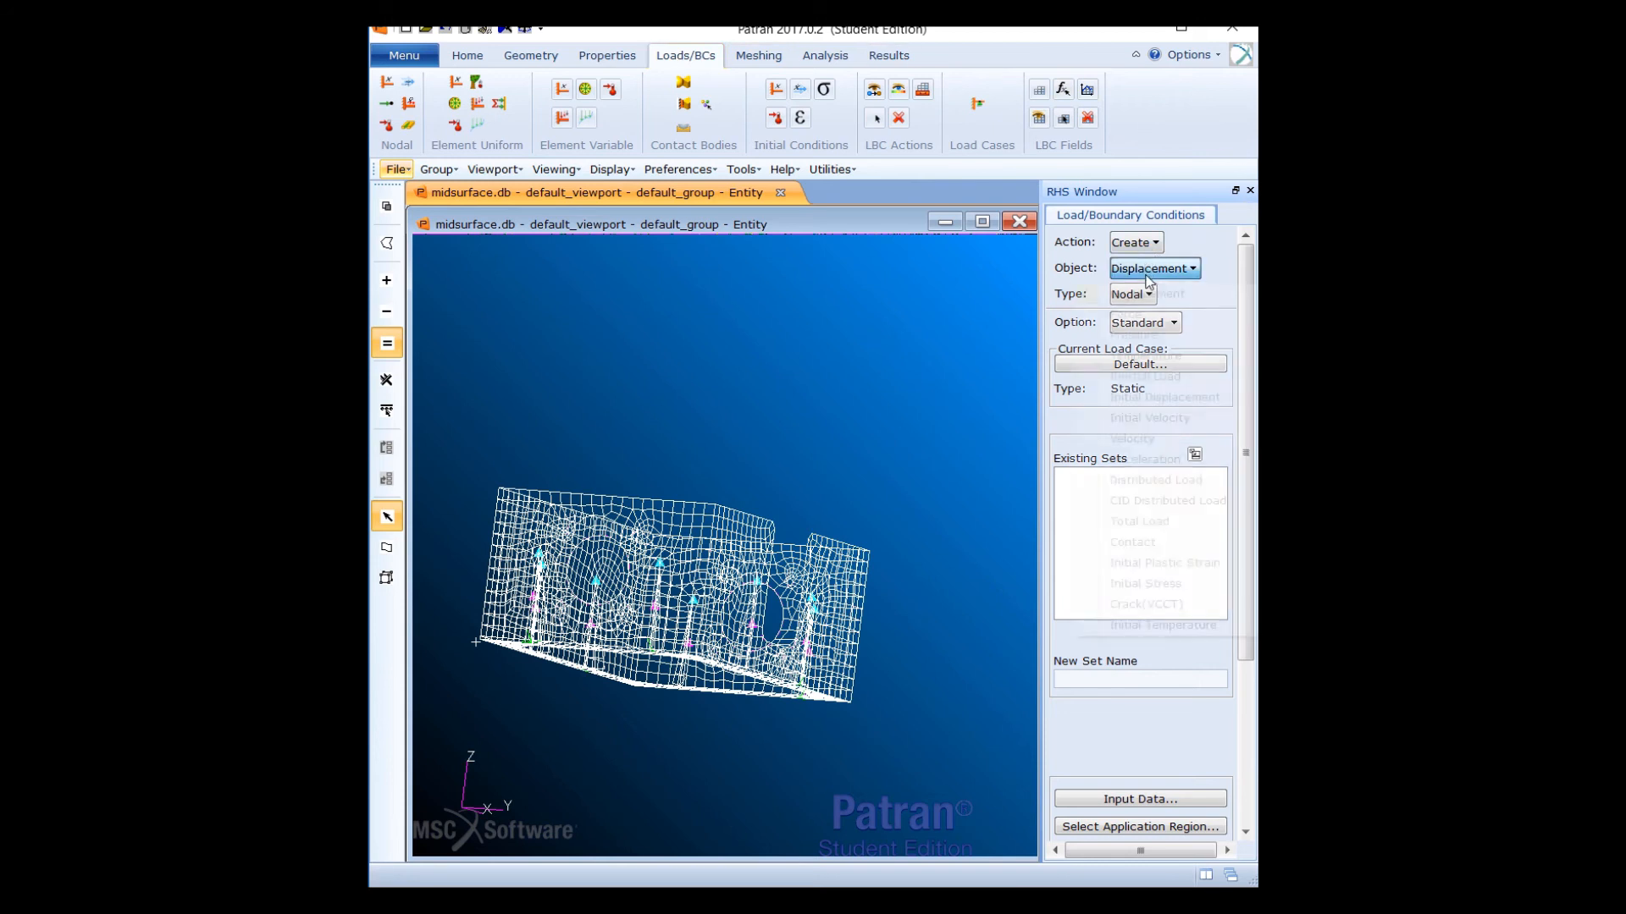
{"action": "left_click", "coordinate": [1139, 521]}
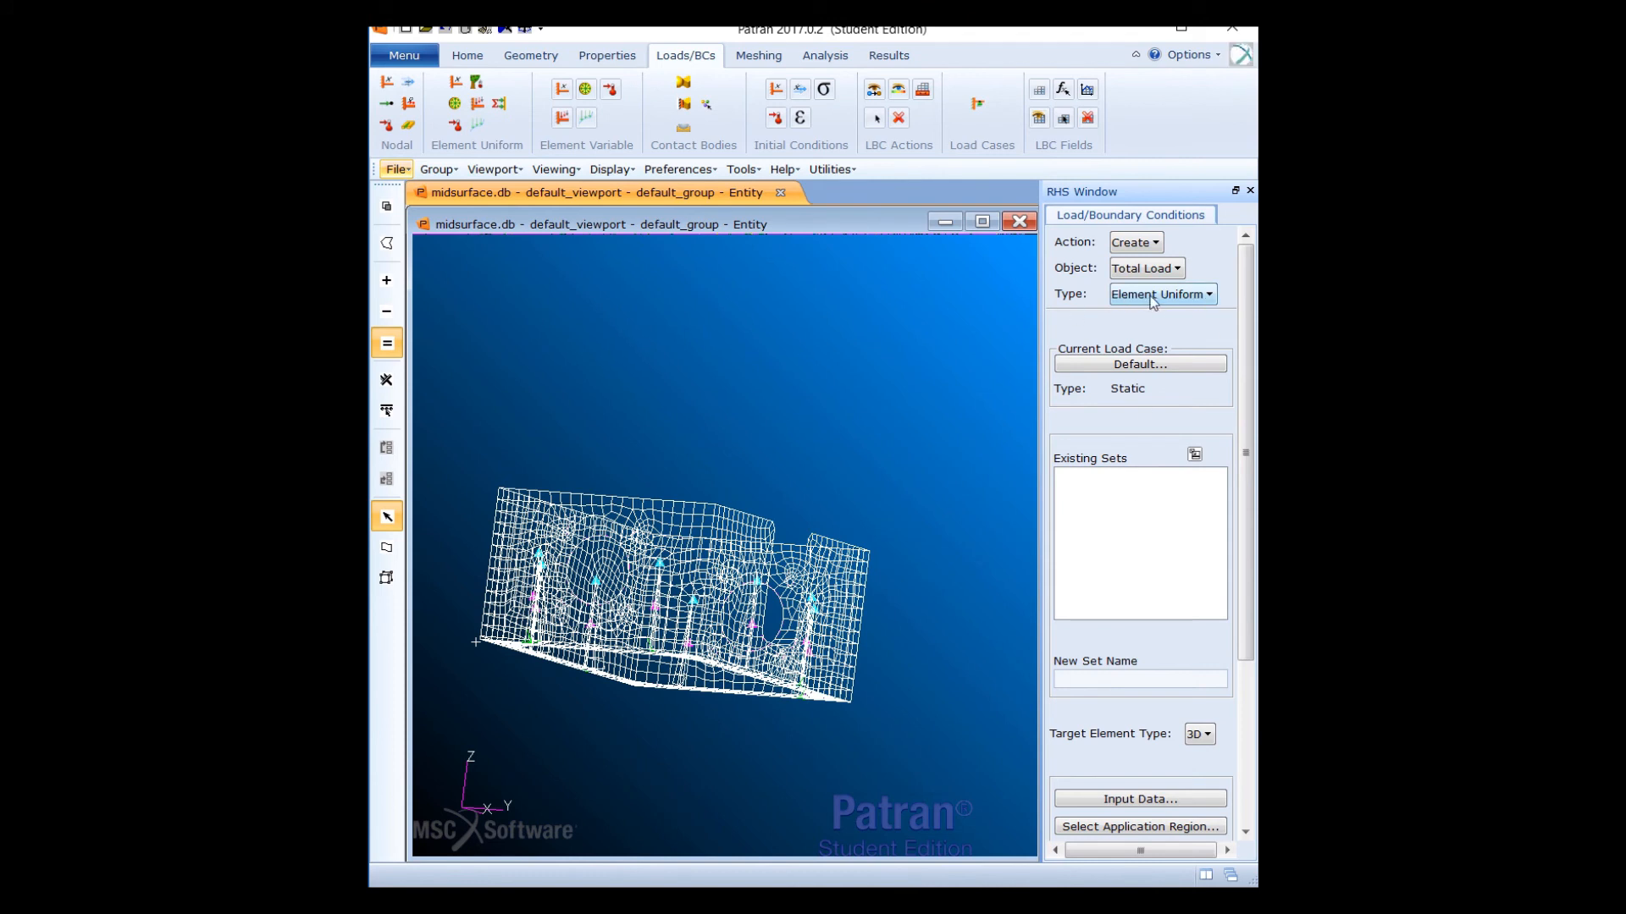
{"action": "left_click", "coordinate": [1087, 679]}
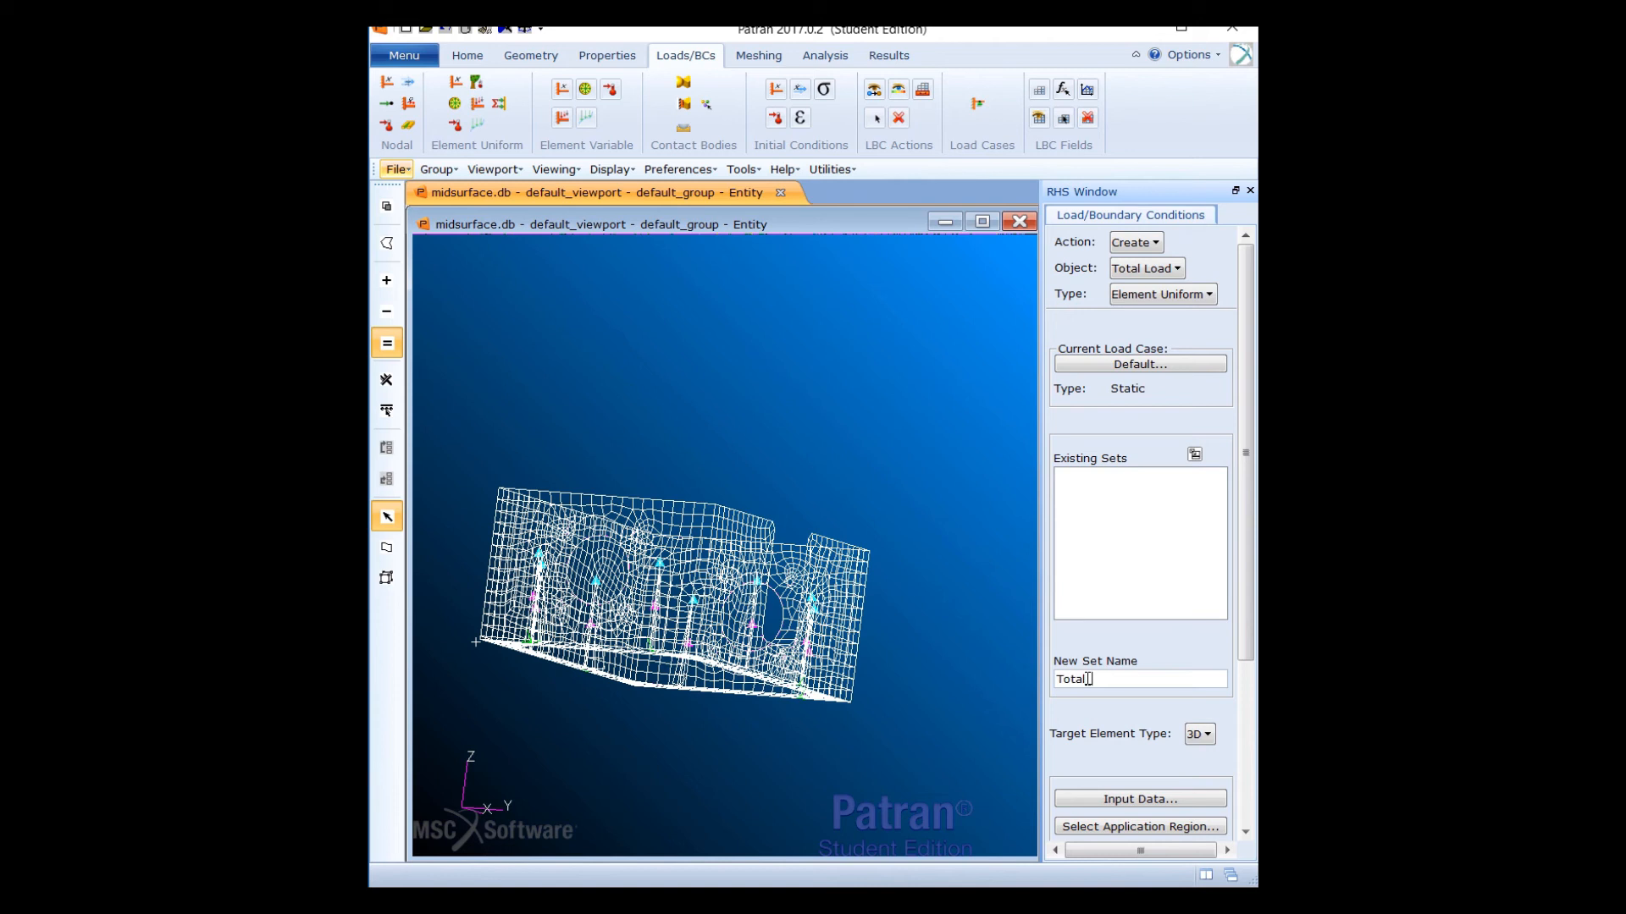
{"action": "type", "text": "Total loa"}
{"action": "scroll", "coordinate": [1249, 398], "scroll_direction": "down", "scroll_amount": 5}
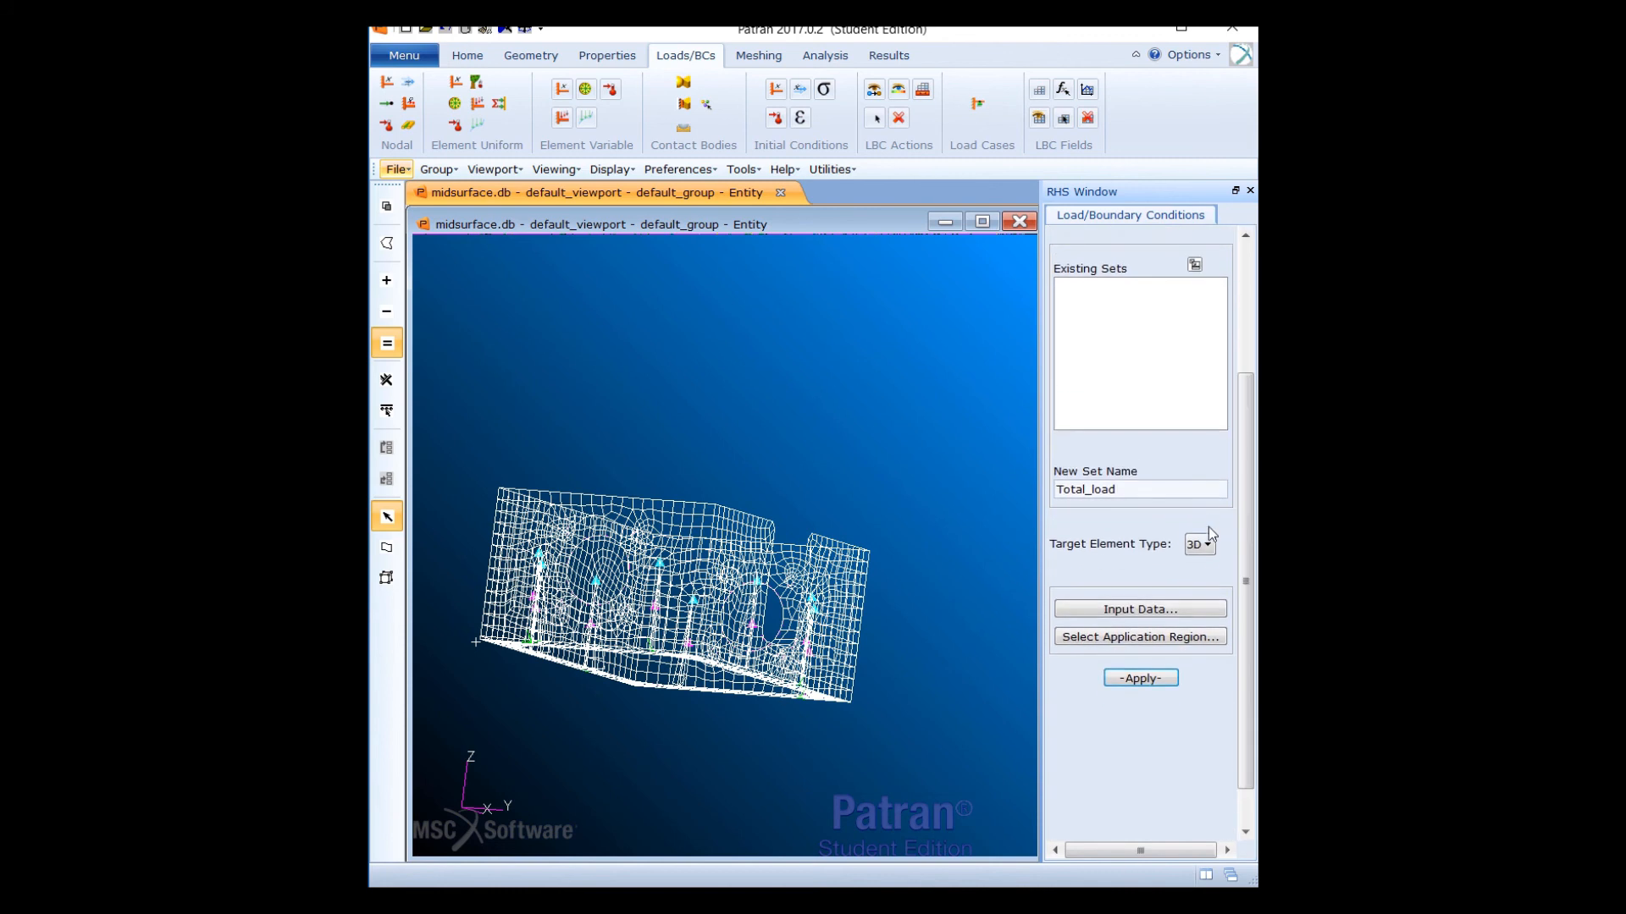
{"action": "left_click", "coordinate": [1203, 546]}
{"action": "left_click", "coordinate": [1218, 590]}
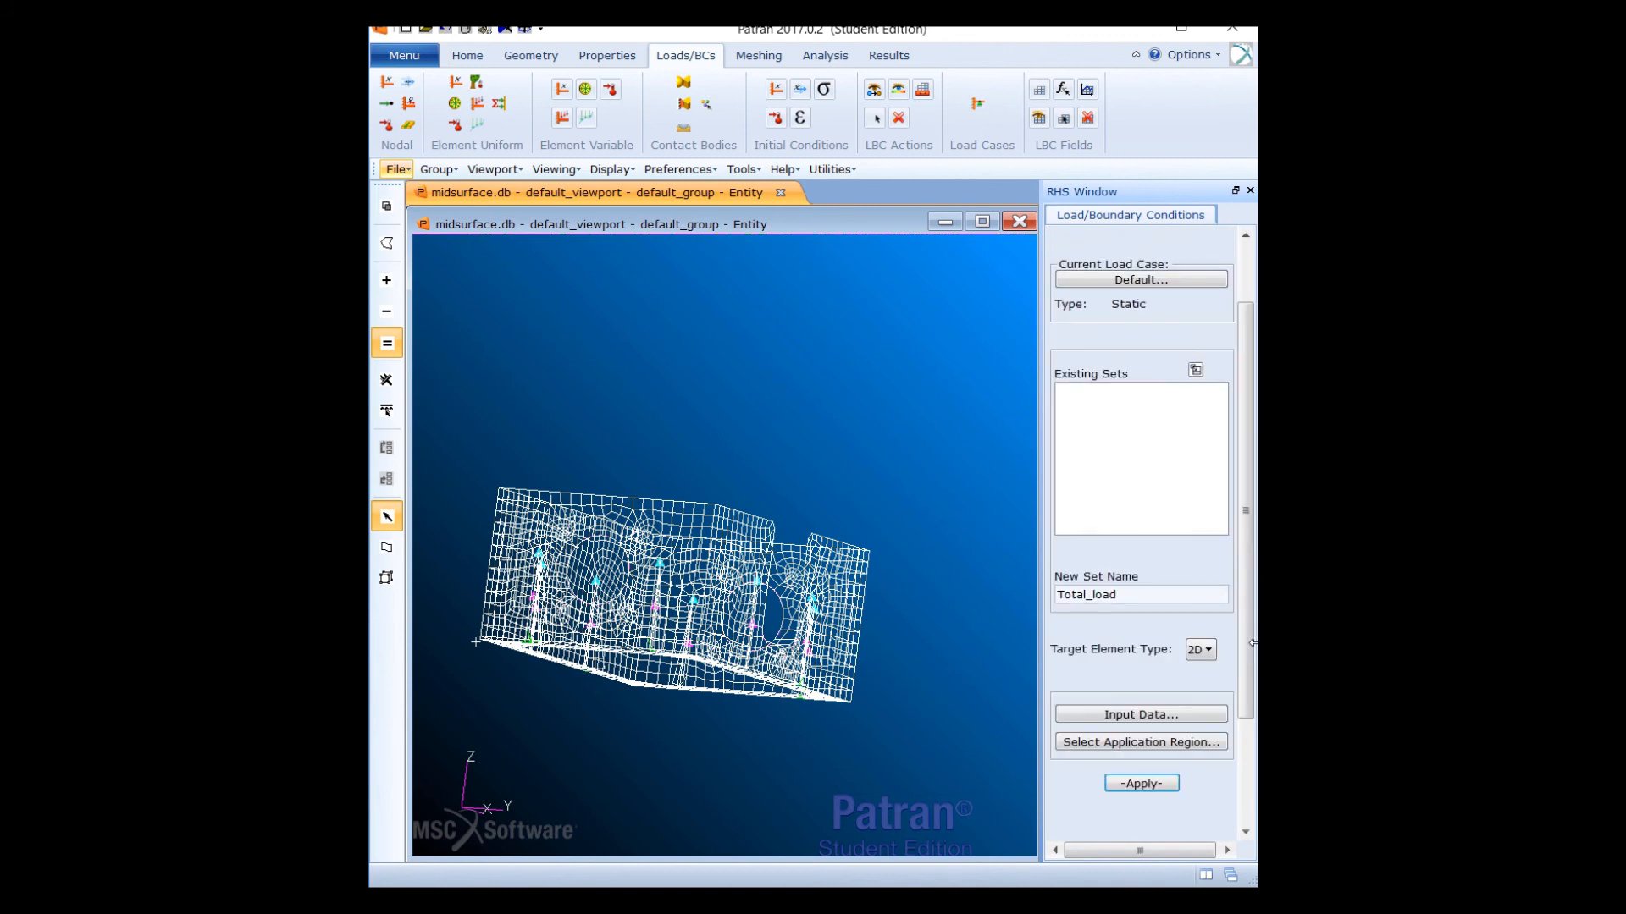
{"action": "scroll", "coordinate": [1246, 638], "scroll_direction": "down", "scroll_amount": 3}
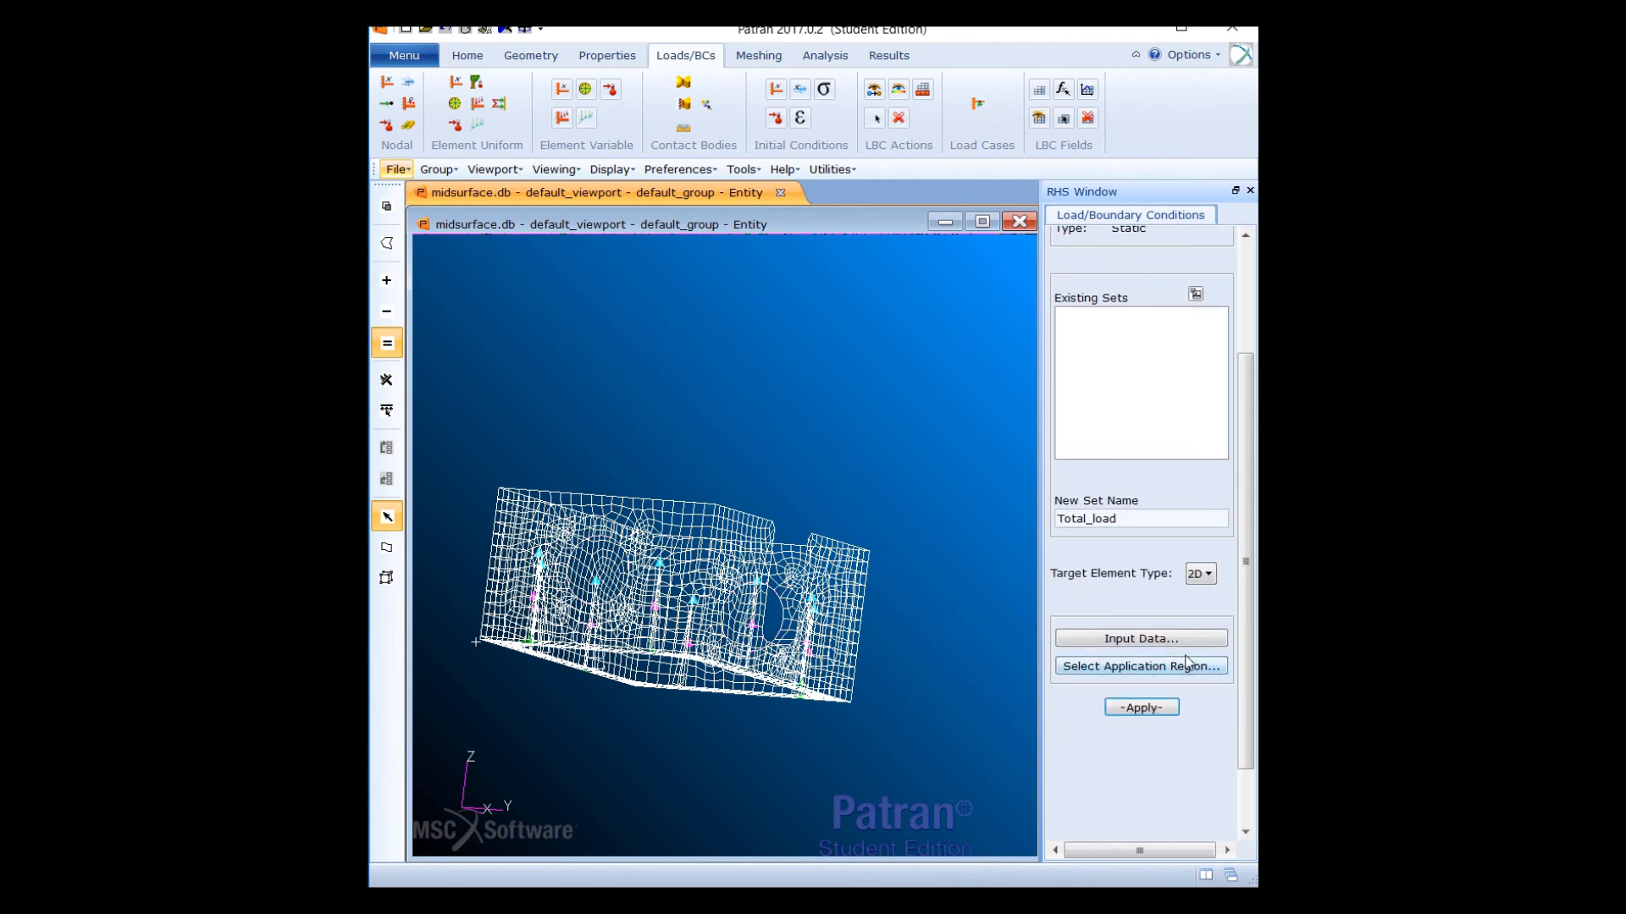
Define the input data of Total_load with an edge load of <0 100 0>
{"action": "left_click", "coordinate": [1176, 642]}
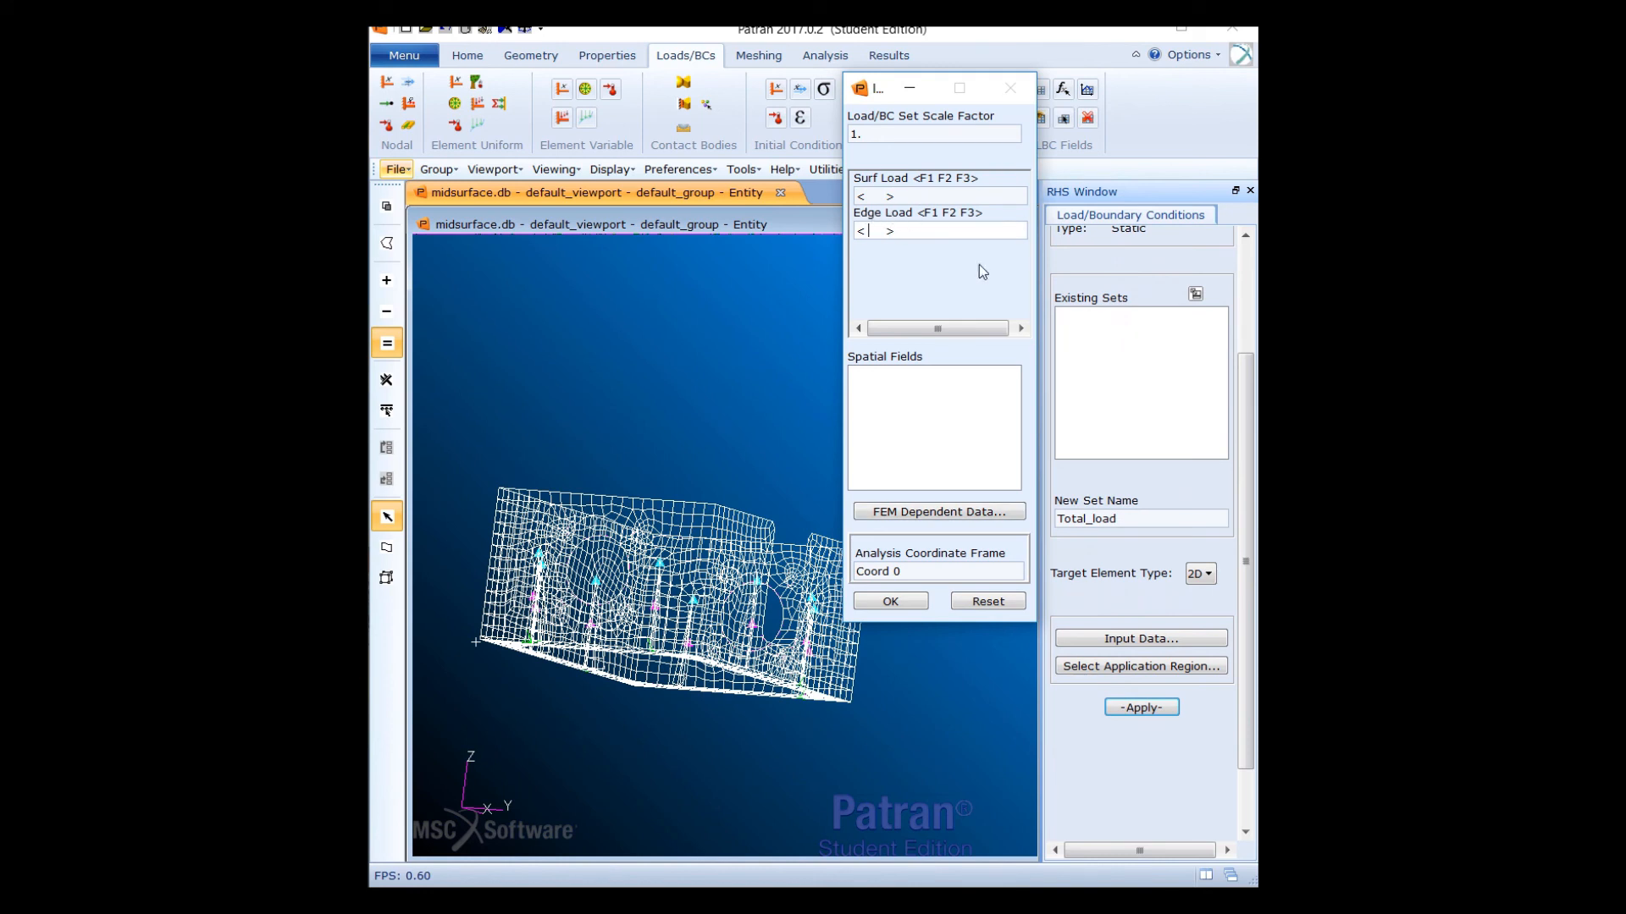
{"action": "type", "text": "0 100 0"}
{"action": "left_click", "coordinate": [919, 603]}
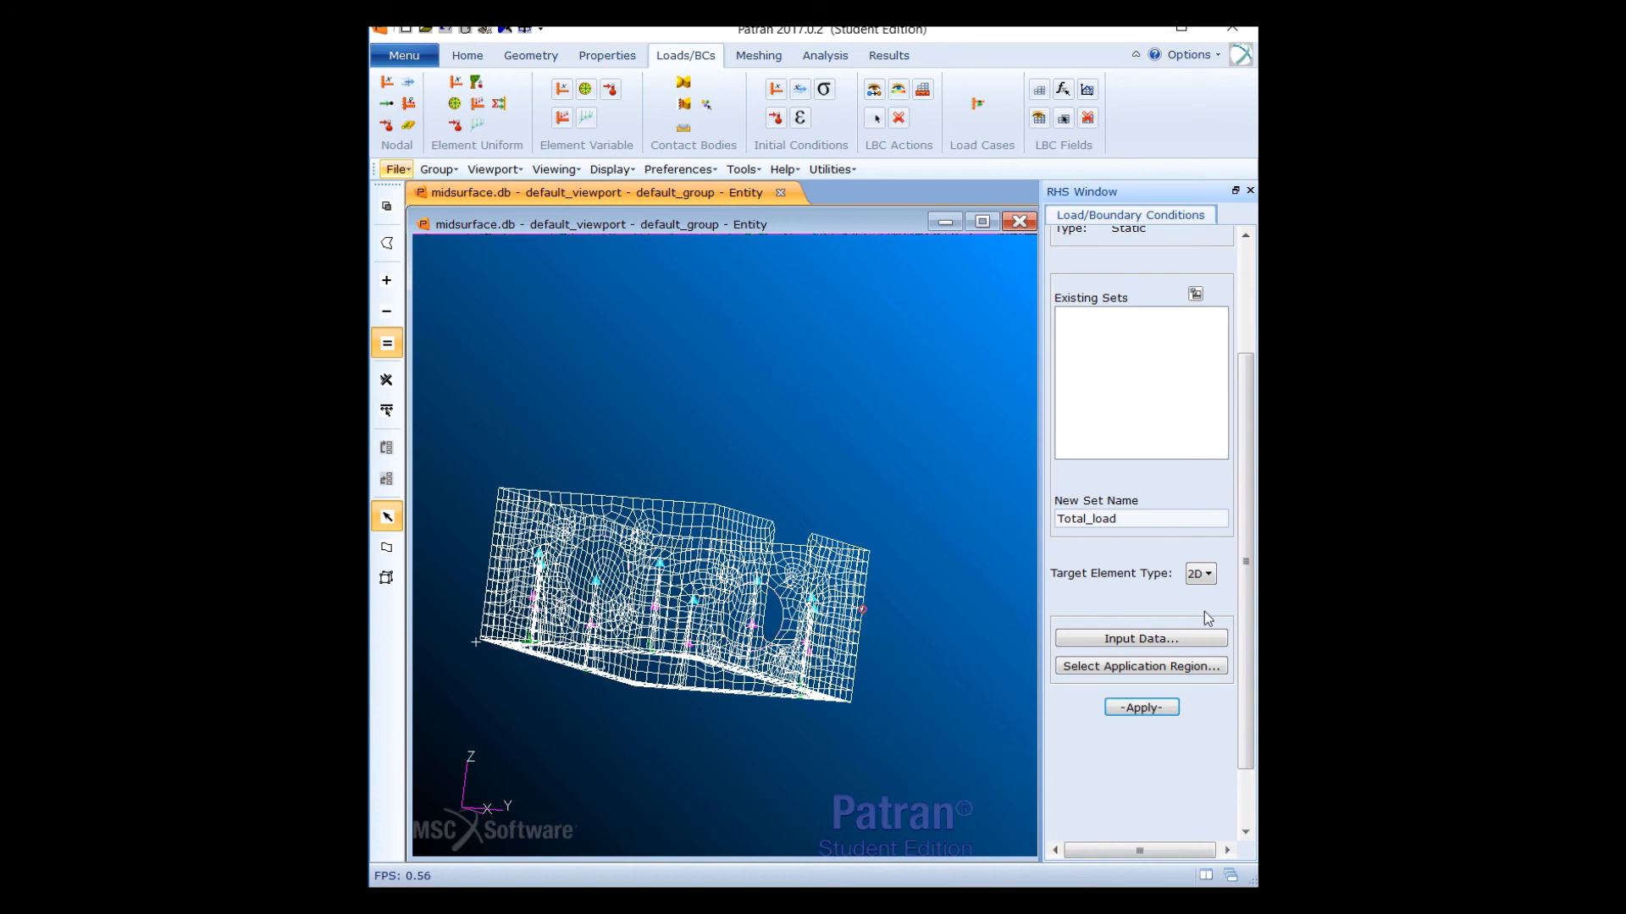
Start defining the geometry application region of Total_load by picking edges, and add the small hole edge Surface 13.14 on the end wall
{"action": "left_click", "coordinate": [1190, 668]}
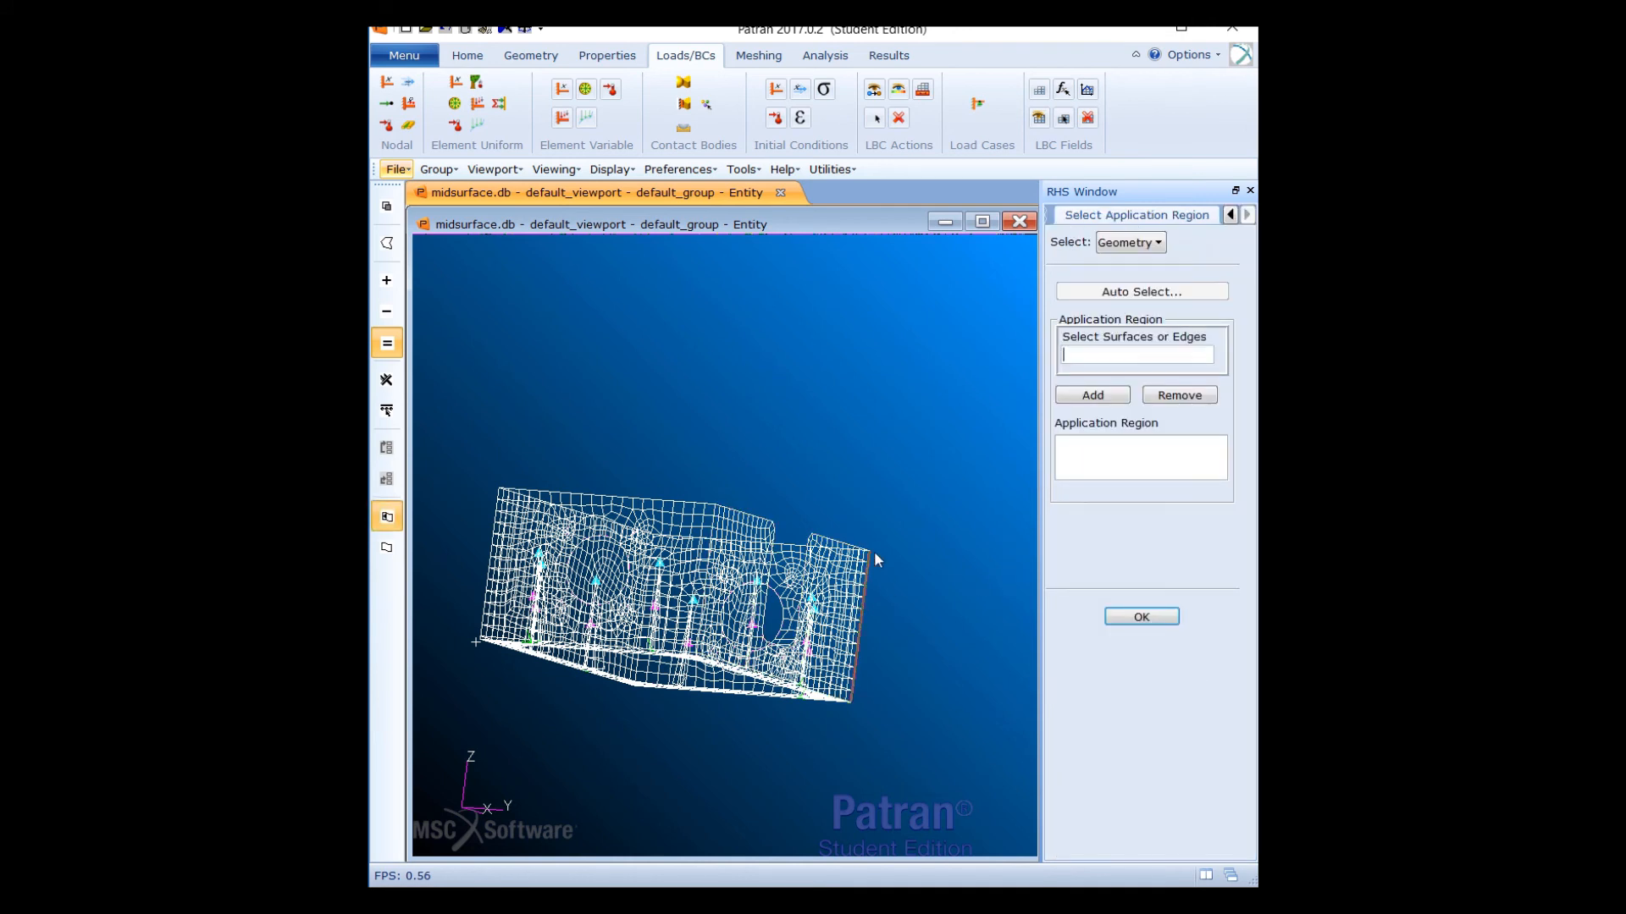
{"action": "left_click", "coordinate": [386, 520]}
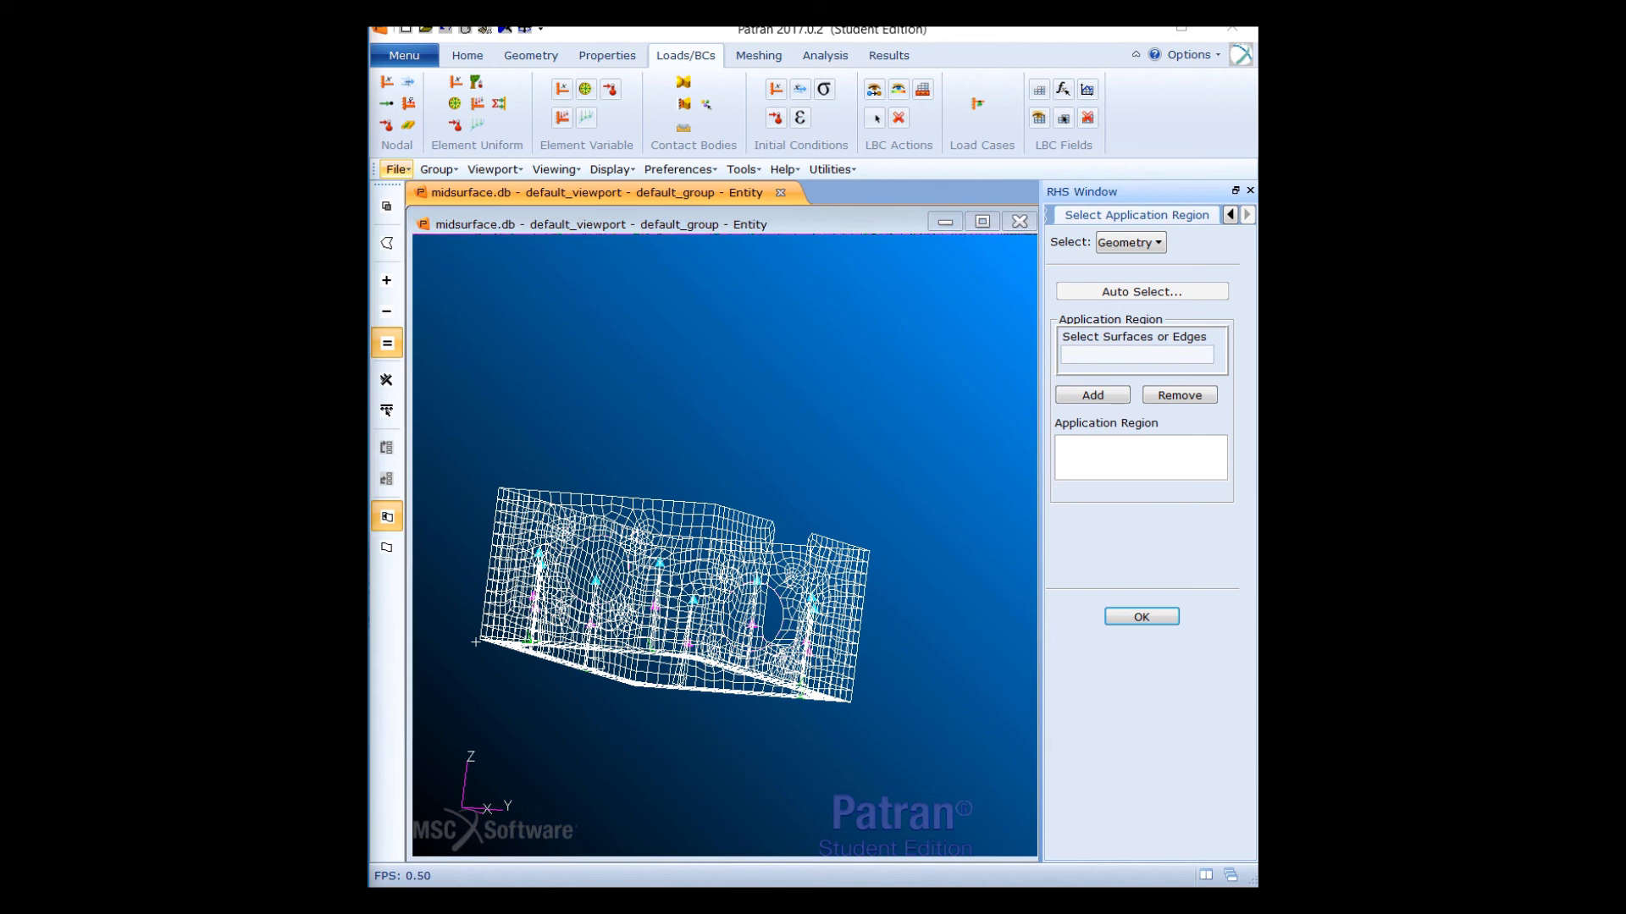
{"action": "mouse_move", "coordinate": [591, 713]}
{"action": "middle_mouse_down"}
{"action": "mouse_move", "coordinate": [653, 733]}
{"action": "mouse_move", "coordinate": [569, 721]}
{"action": "middle_mouse_up"}
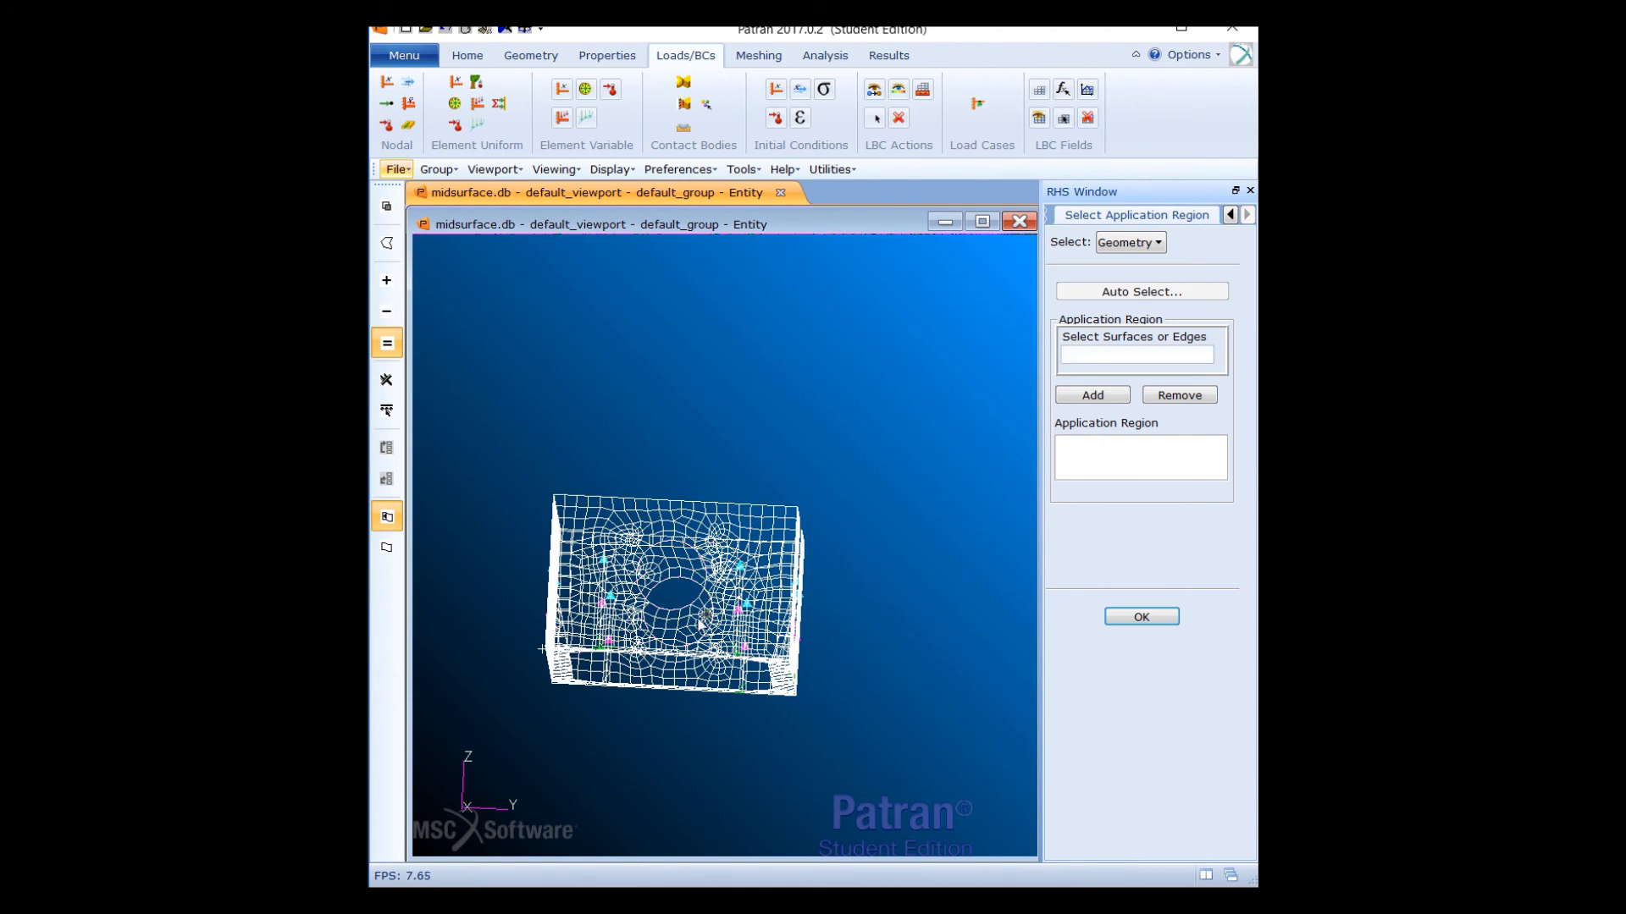
{"action": "left_click", "coordinate": [643, 578]}
{"action": "left_click", "coordinate": [1094, 396]}
Add the edges Surface 13.17, Surface 11.3 and Surface 13.13 to the load's application region
{"action": "scroll", "coordinate": [770, 614], "scroll_direction": "up", "scroll_amount": 3}
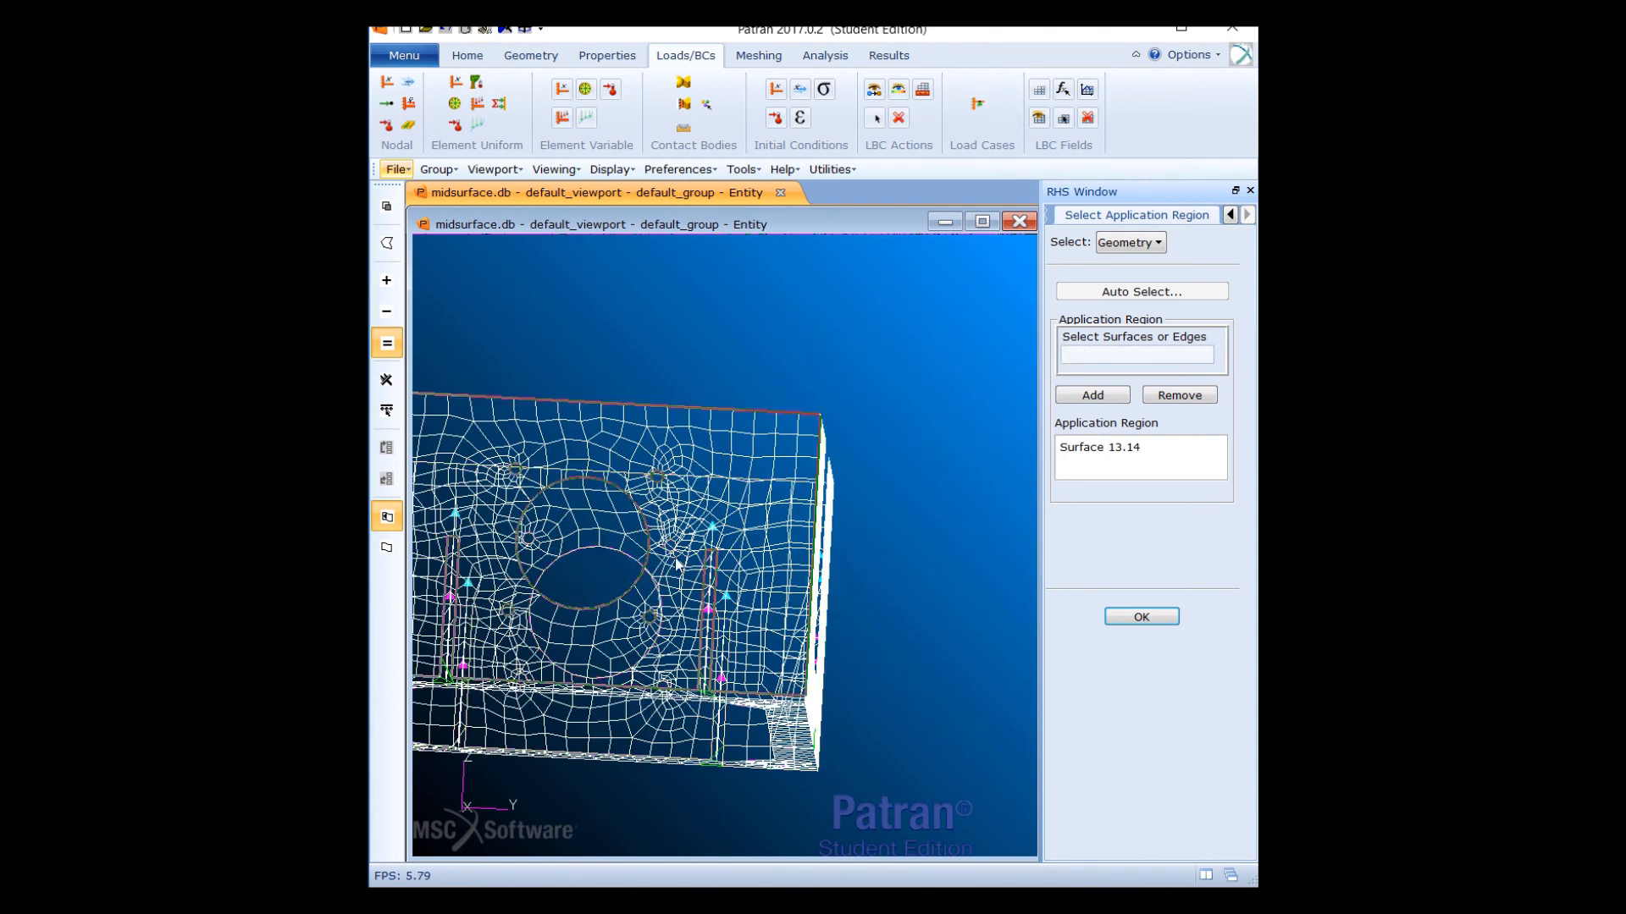
{"action": "left_click", "coordinate": [599, 654]}
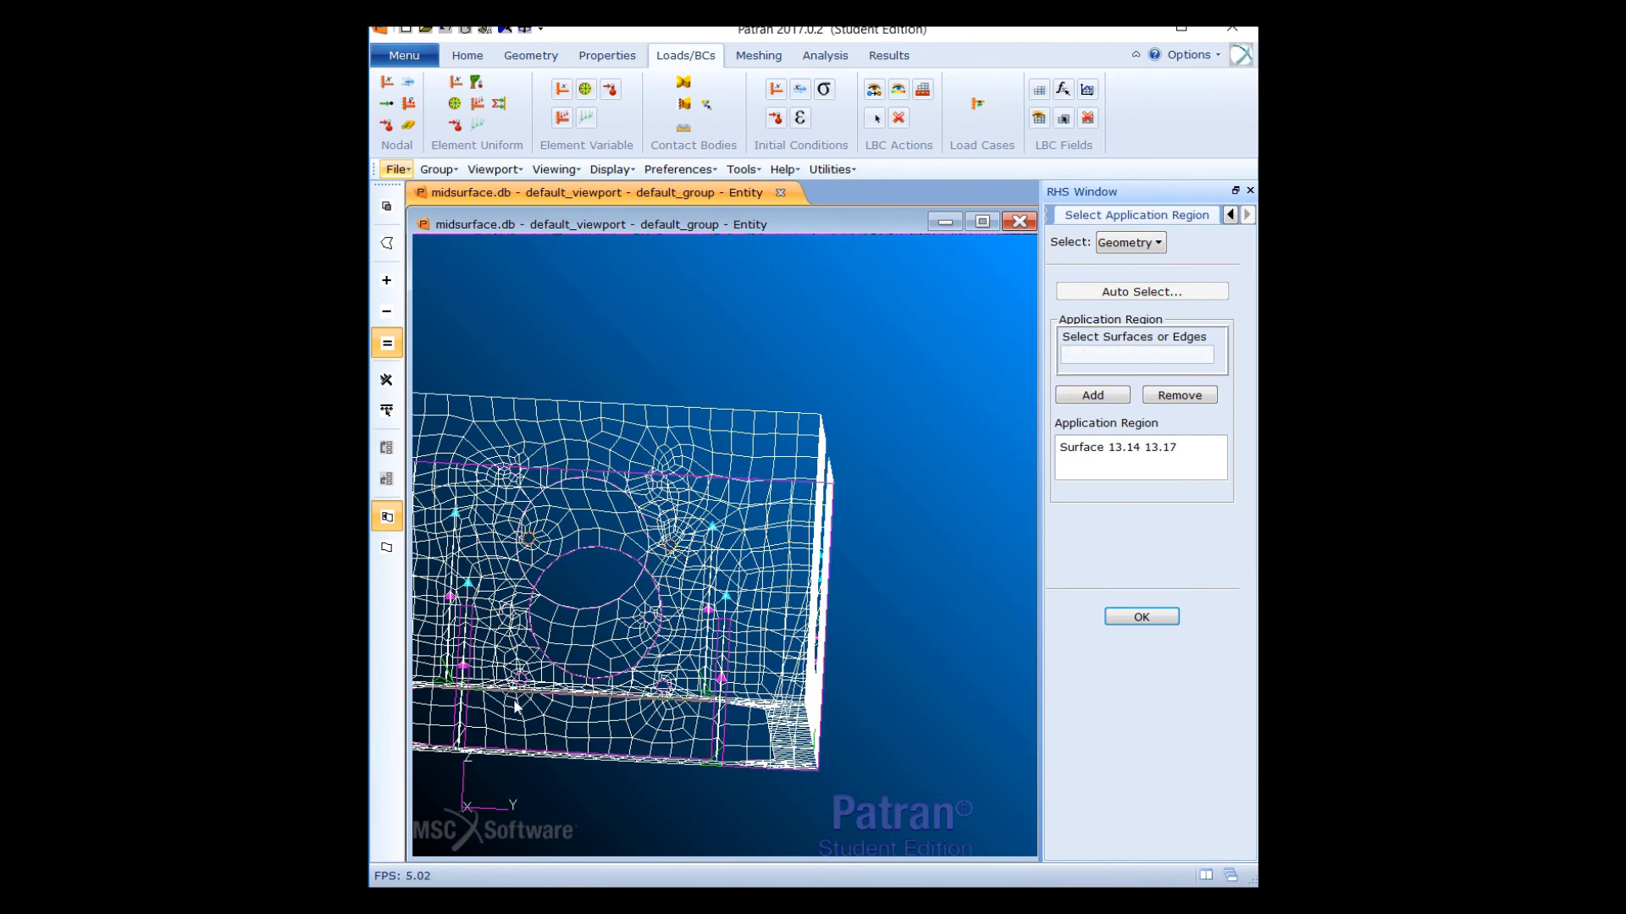
{"action": "scroll", "coordinate": [523, 687], "scroll_direction": "up", "scroll_amount": 2}
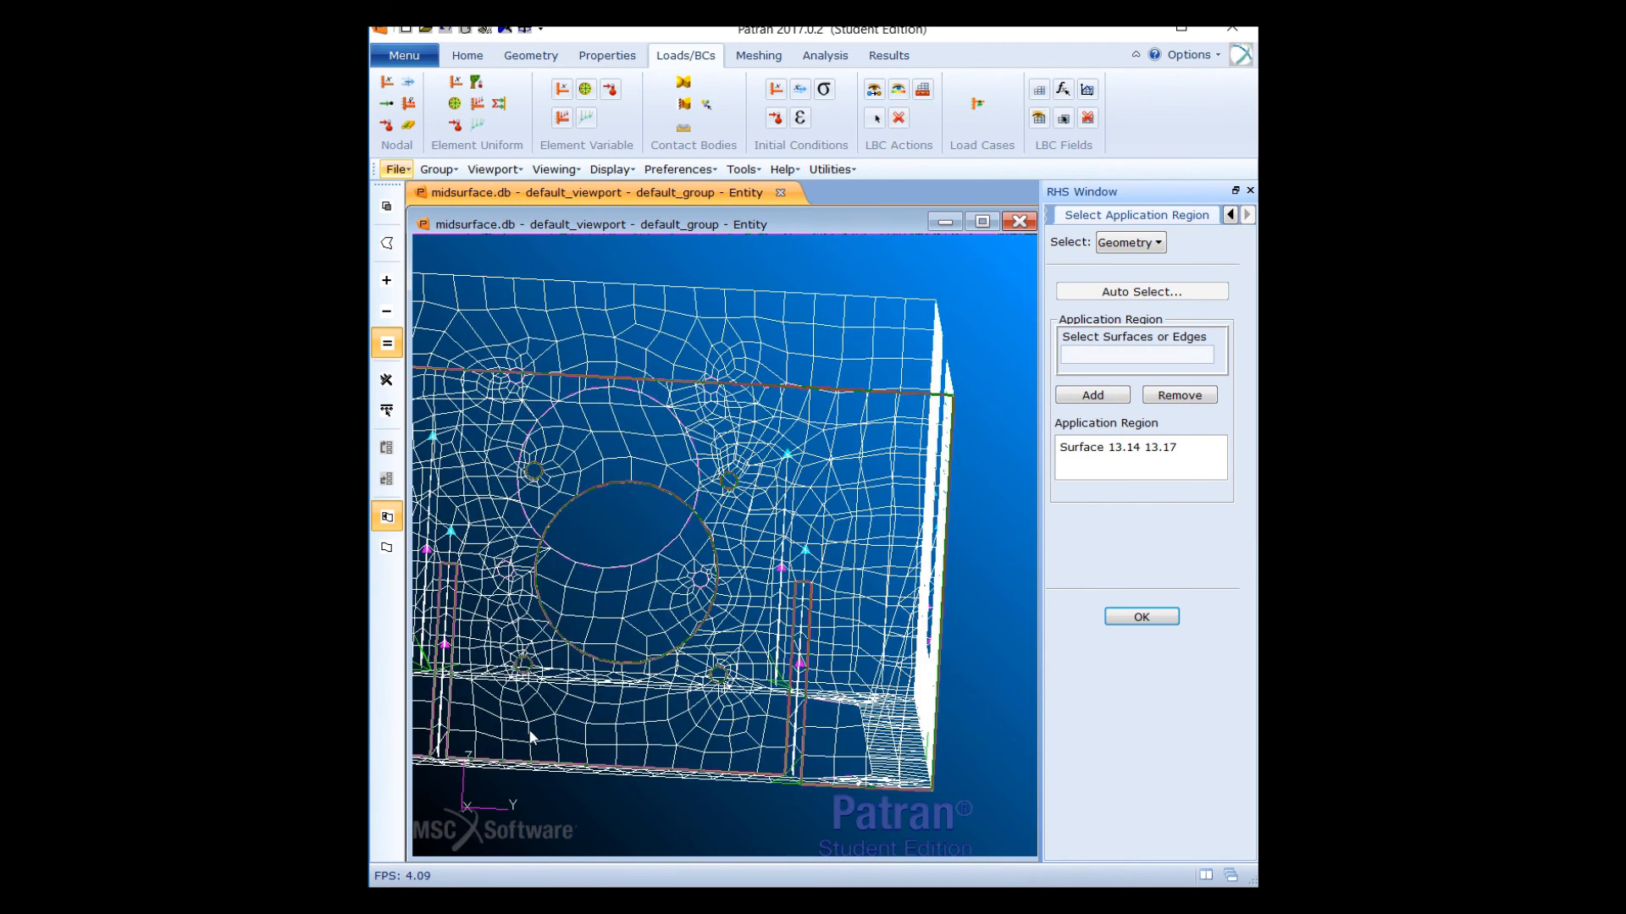
{"action": "left_click", "coordinate": [534, 670]}
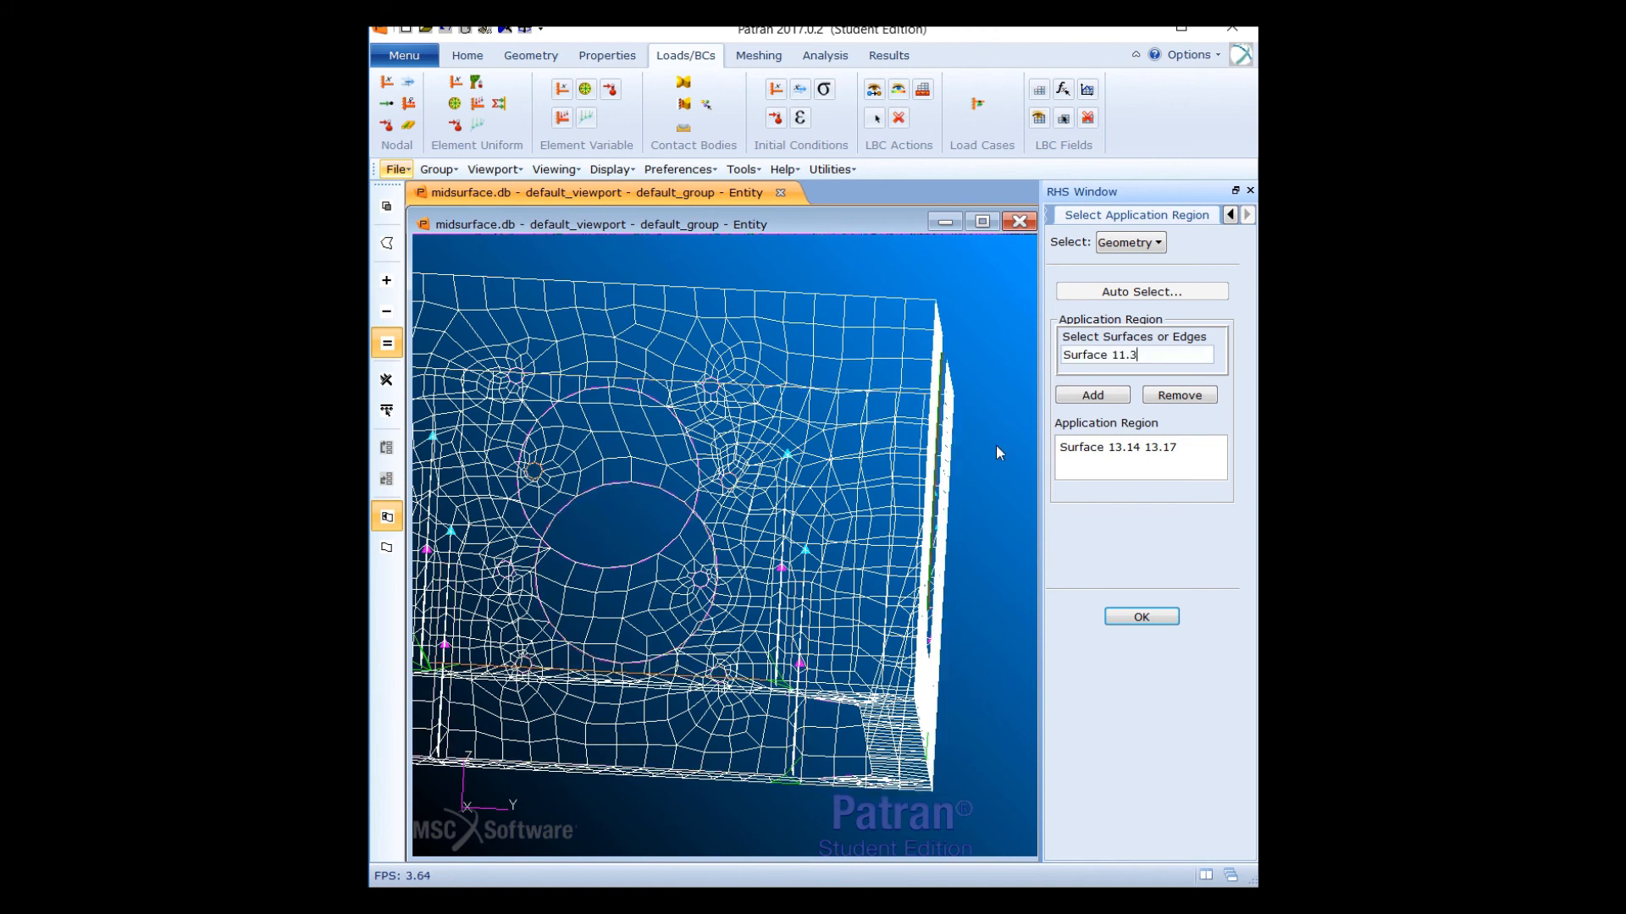
{"action": "left_click", "coordinate": [1060, 398]}
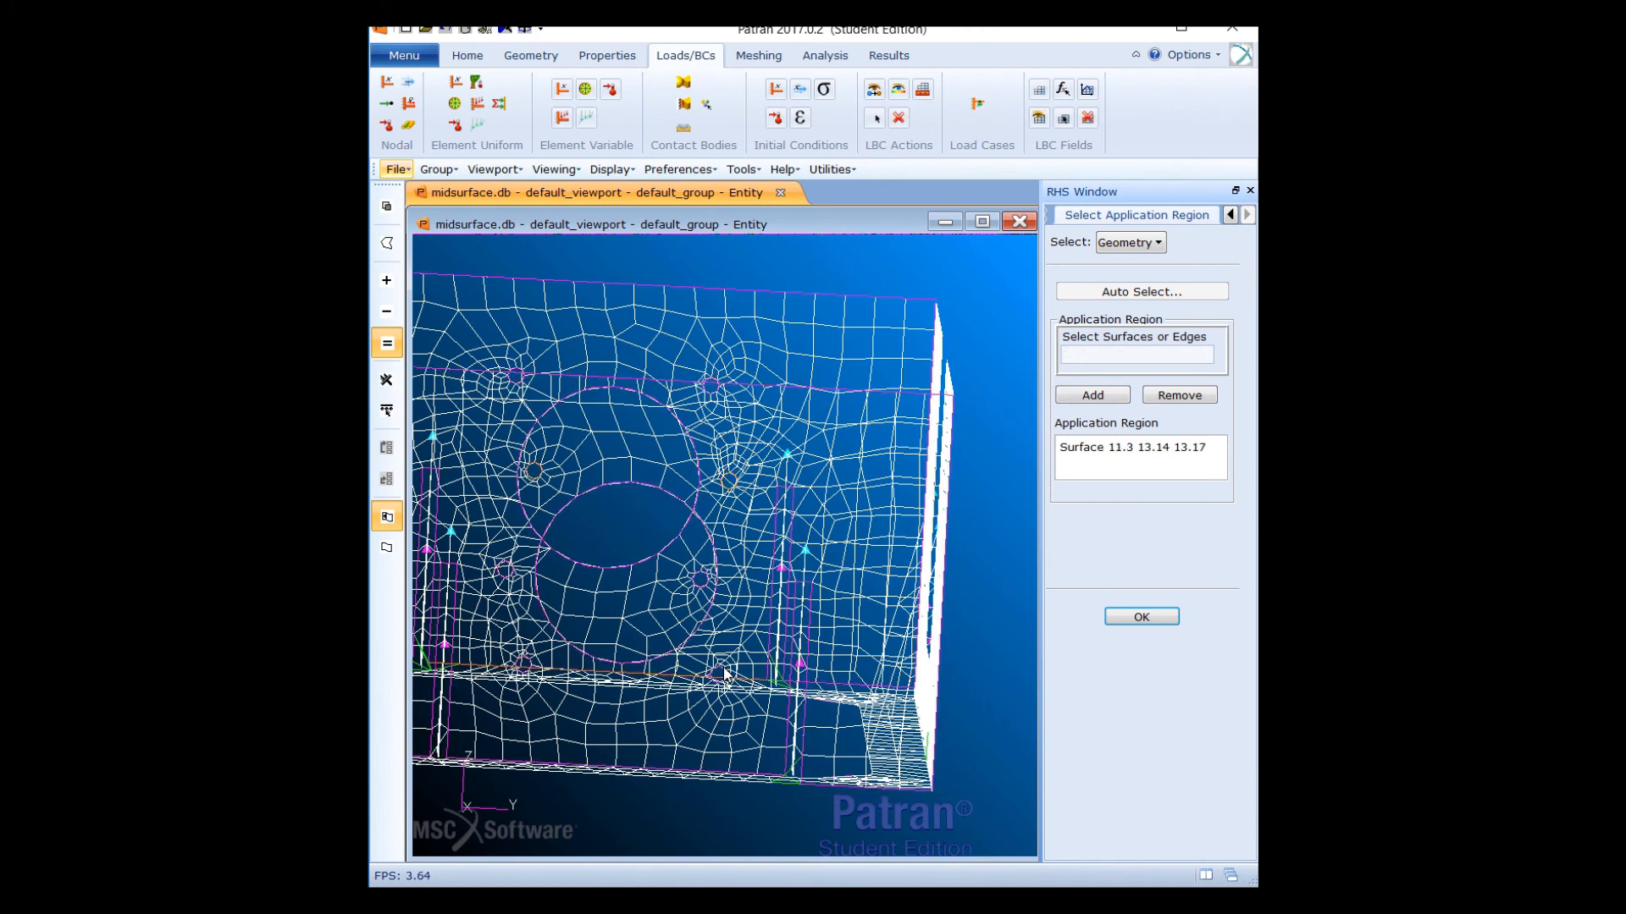
{"action": "left_click", "coordinate": [724, 673]}
{"action": "left_click", "coordinate": [1093, 395]}
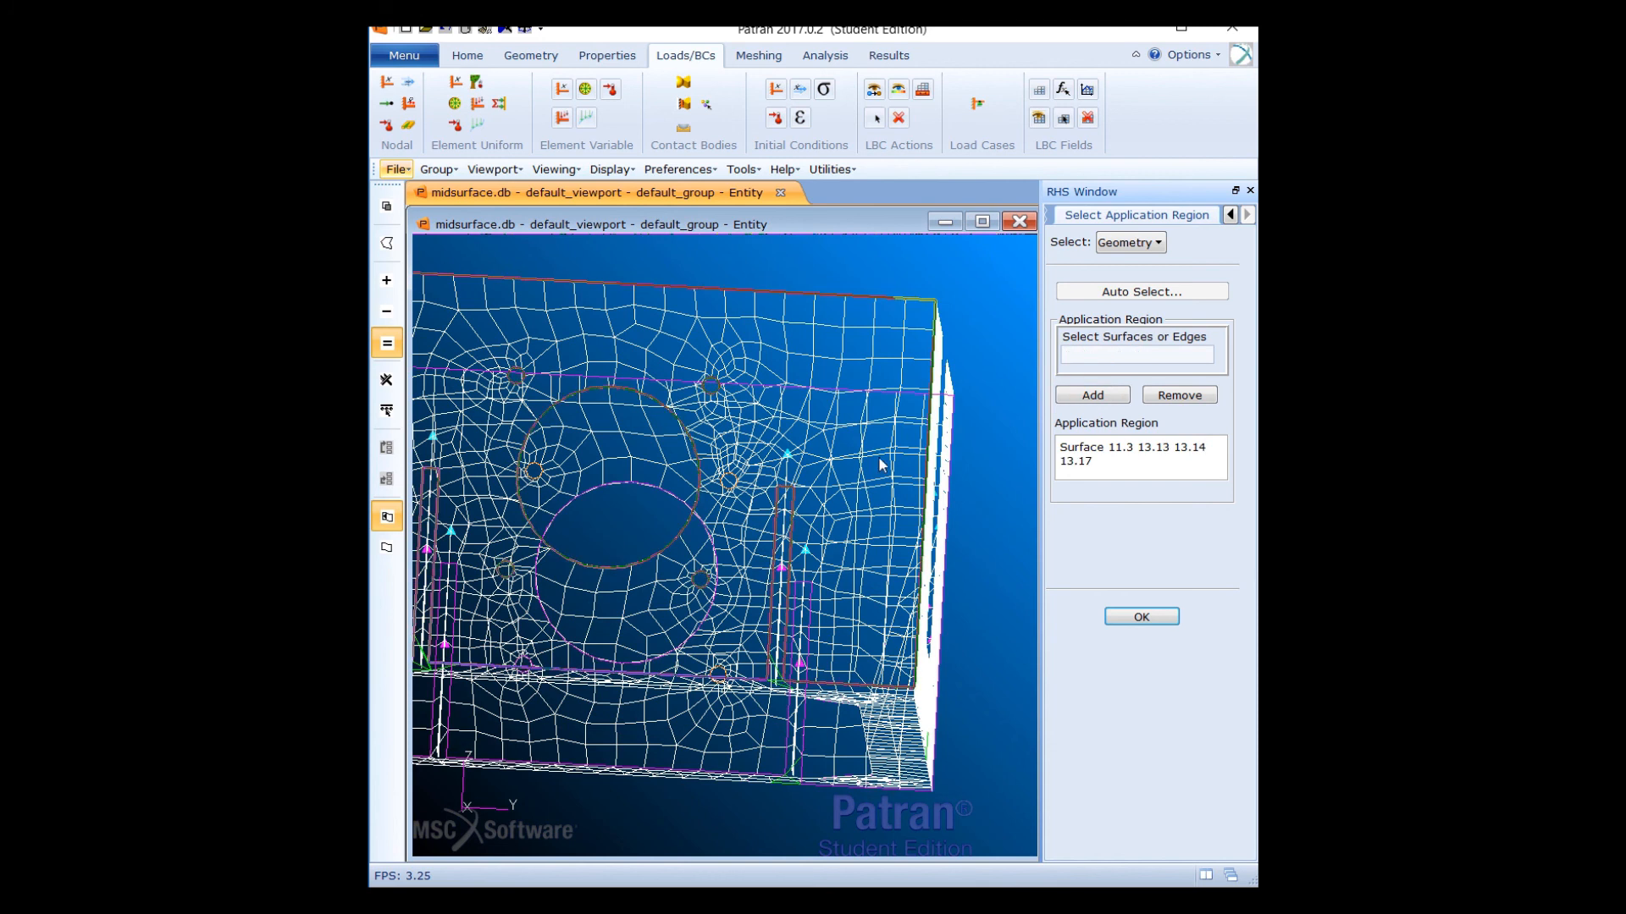
Add the edge Surface 11.16 on the opposite end wall to the load's application region
{"action": "scroll", "coordinate": [830, 487], "scroll_direction": "up", "scroll_amount": 3}
{"action": "scroll", "coordinate": [794, 527], "scroll_direction": "down", "scroll_amount": 5}
{"action": "middle_click_drag", "start_coordinate": [878, 513], "coordinate": [843, 515]}
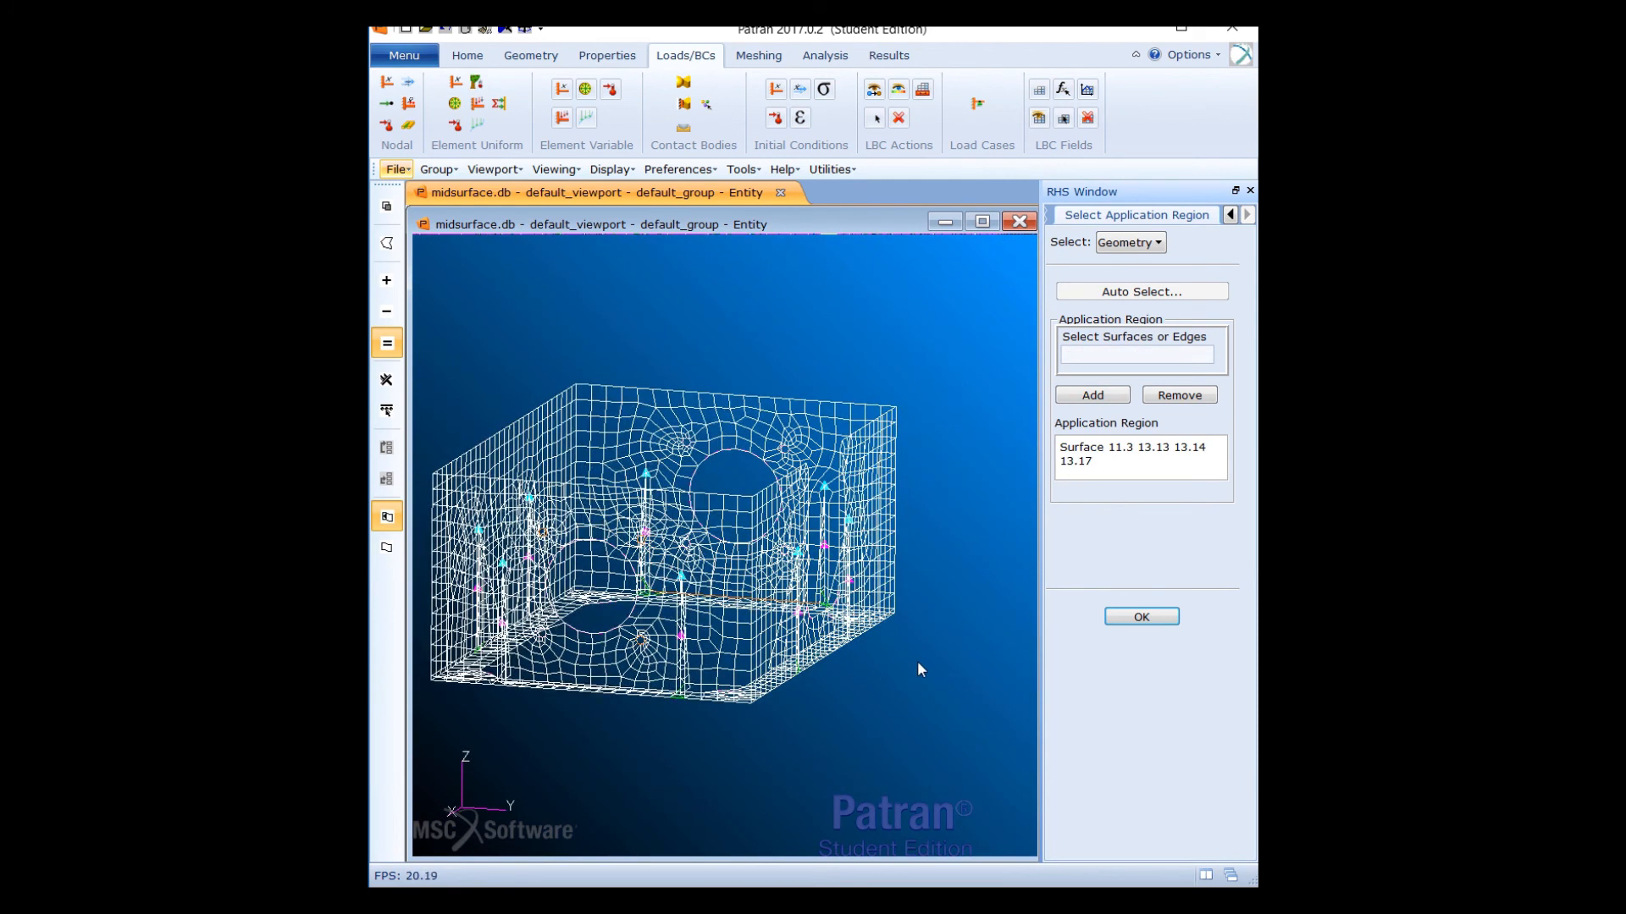
{"action": "middle_click_drag", "start_coordinate": [920, 669], "coordinate": [858, 716]}
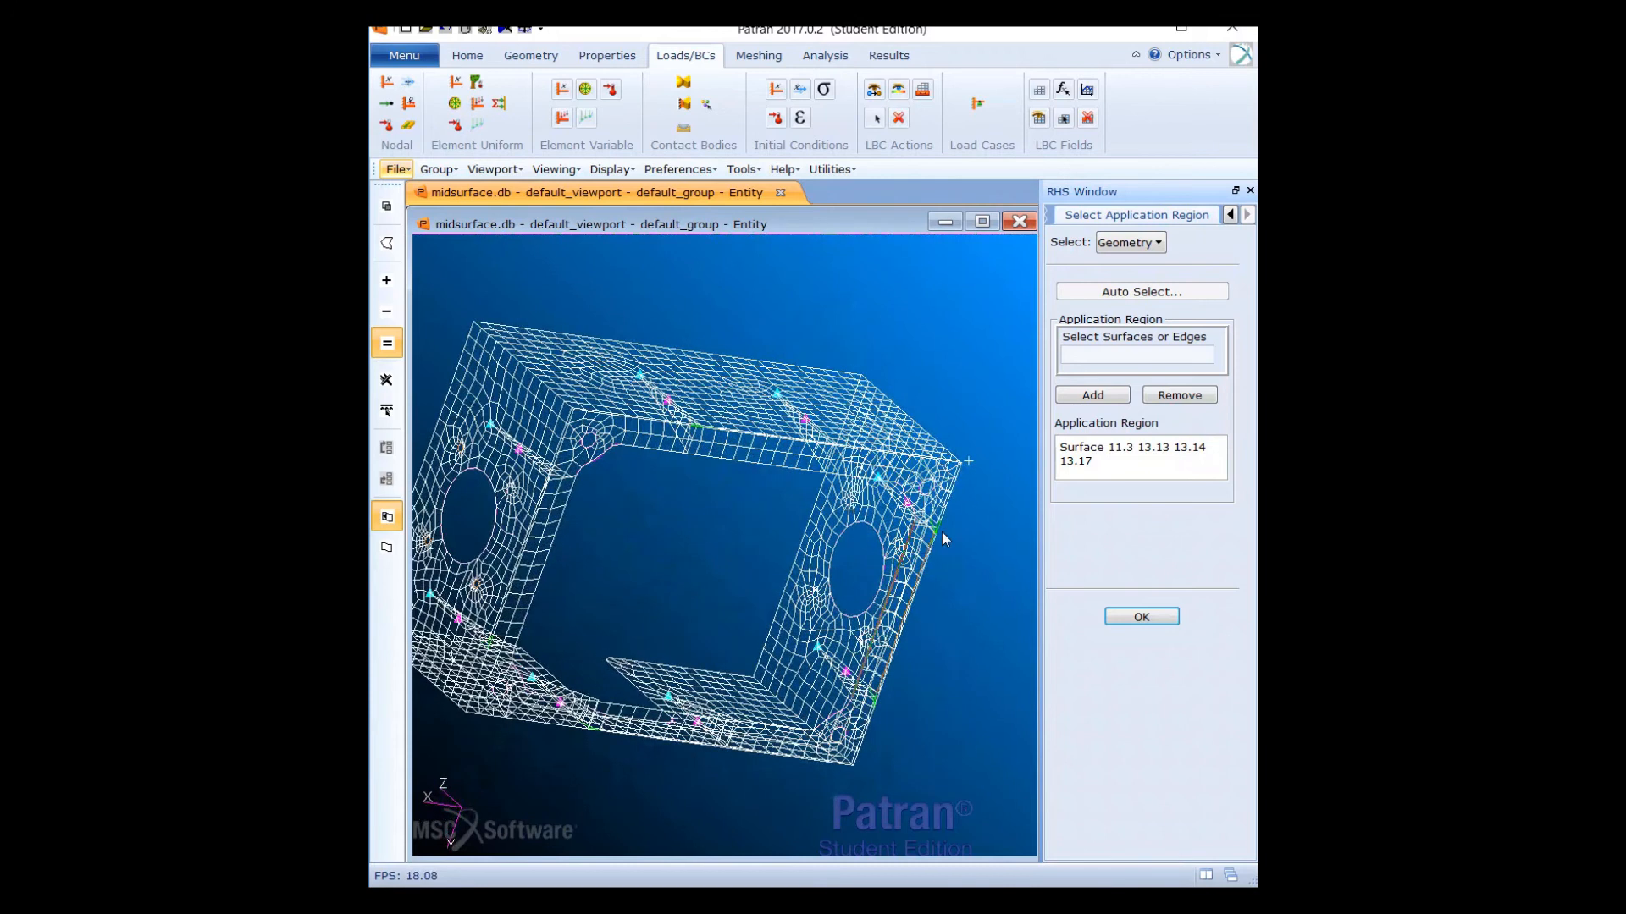
{"action": "left_click", "coordinate": [1112, 362]}
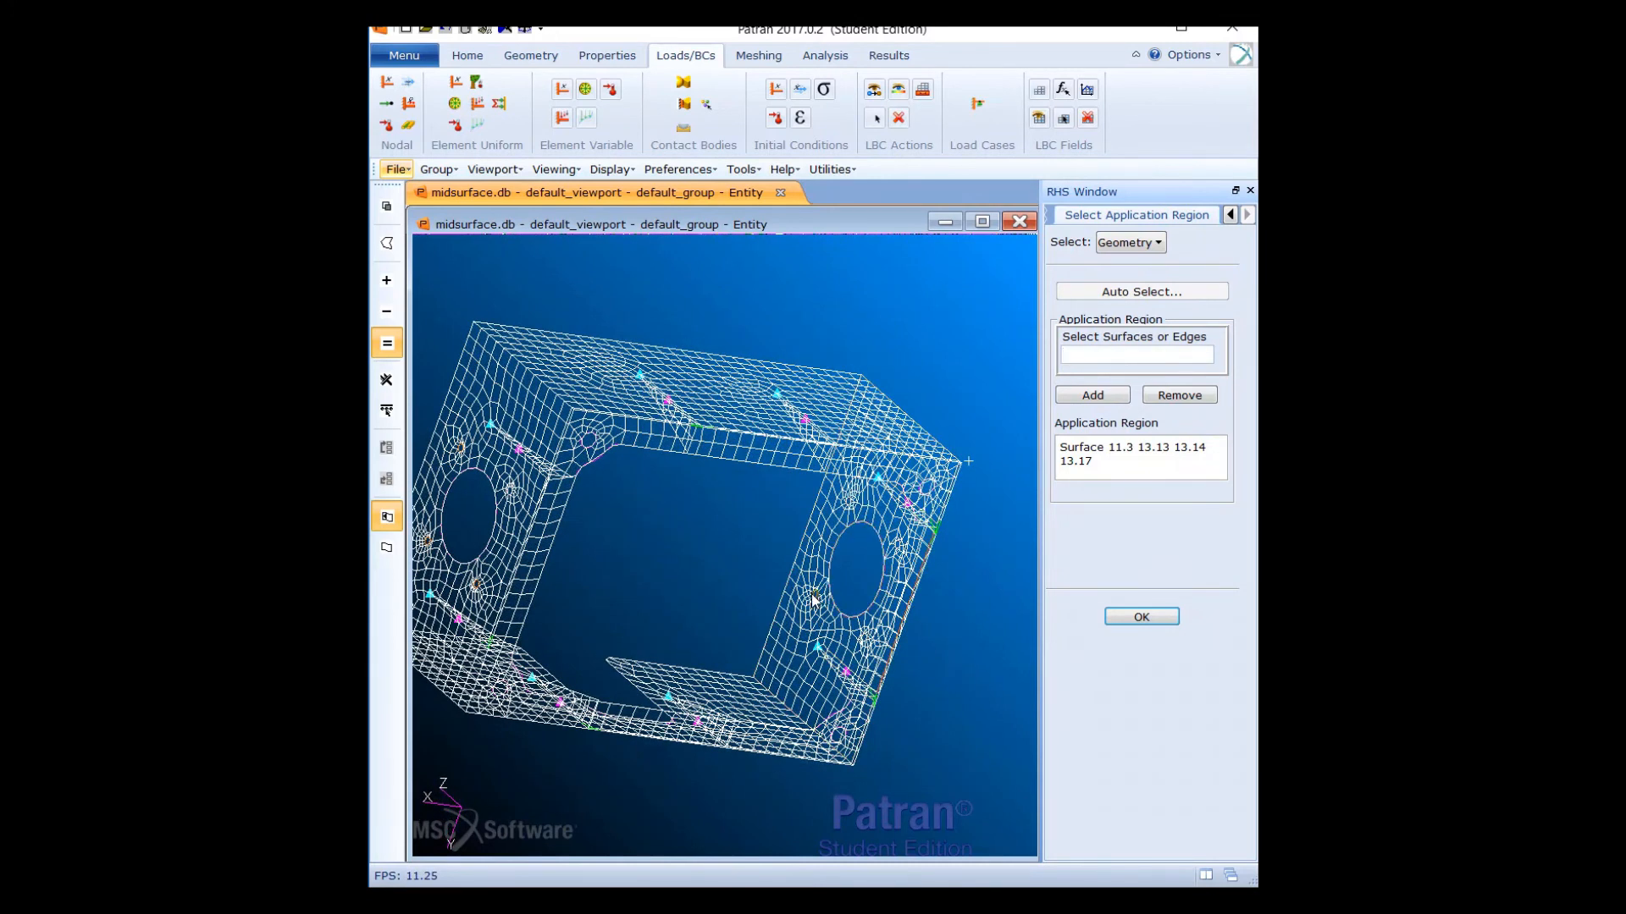
{"action": "left_click", "coordinate": [863, 585]}
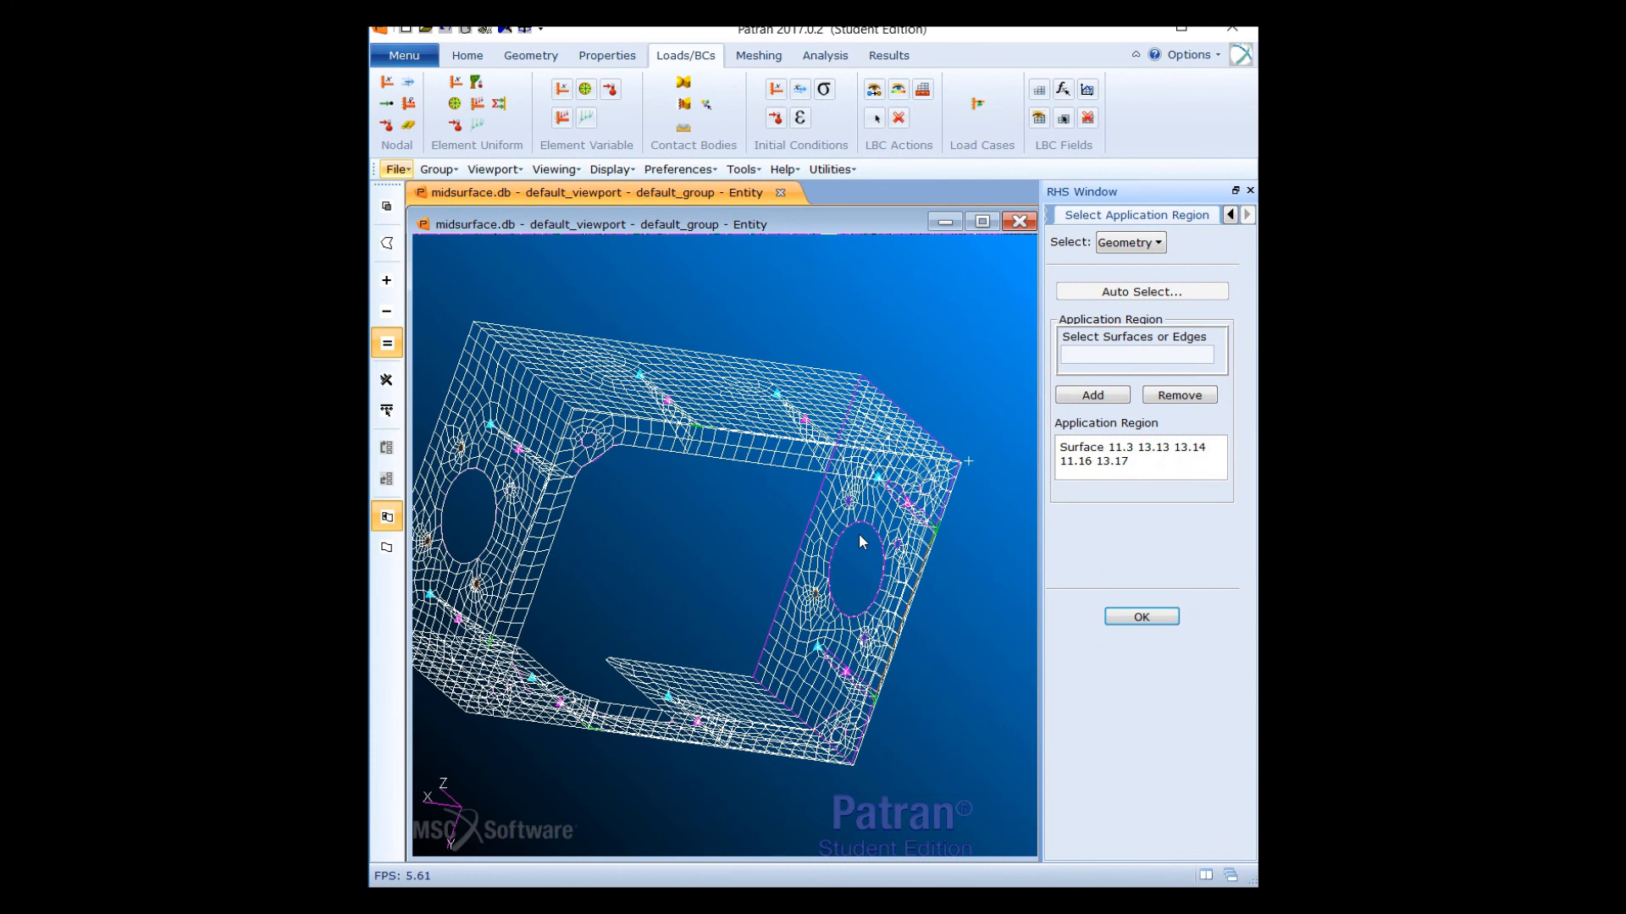
Add the remaining small hole edges Surface 11.14, Surface 11.13 and Surface 11.15 to the load's application region
{"action": "left_click", "coordinate": [957, 506]}
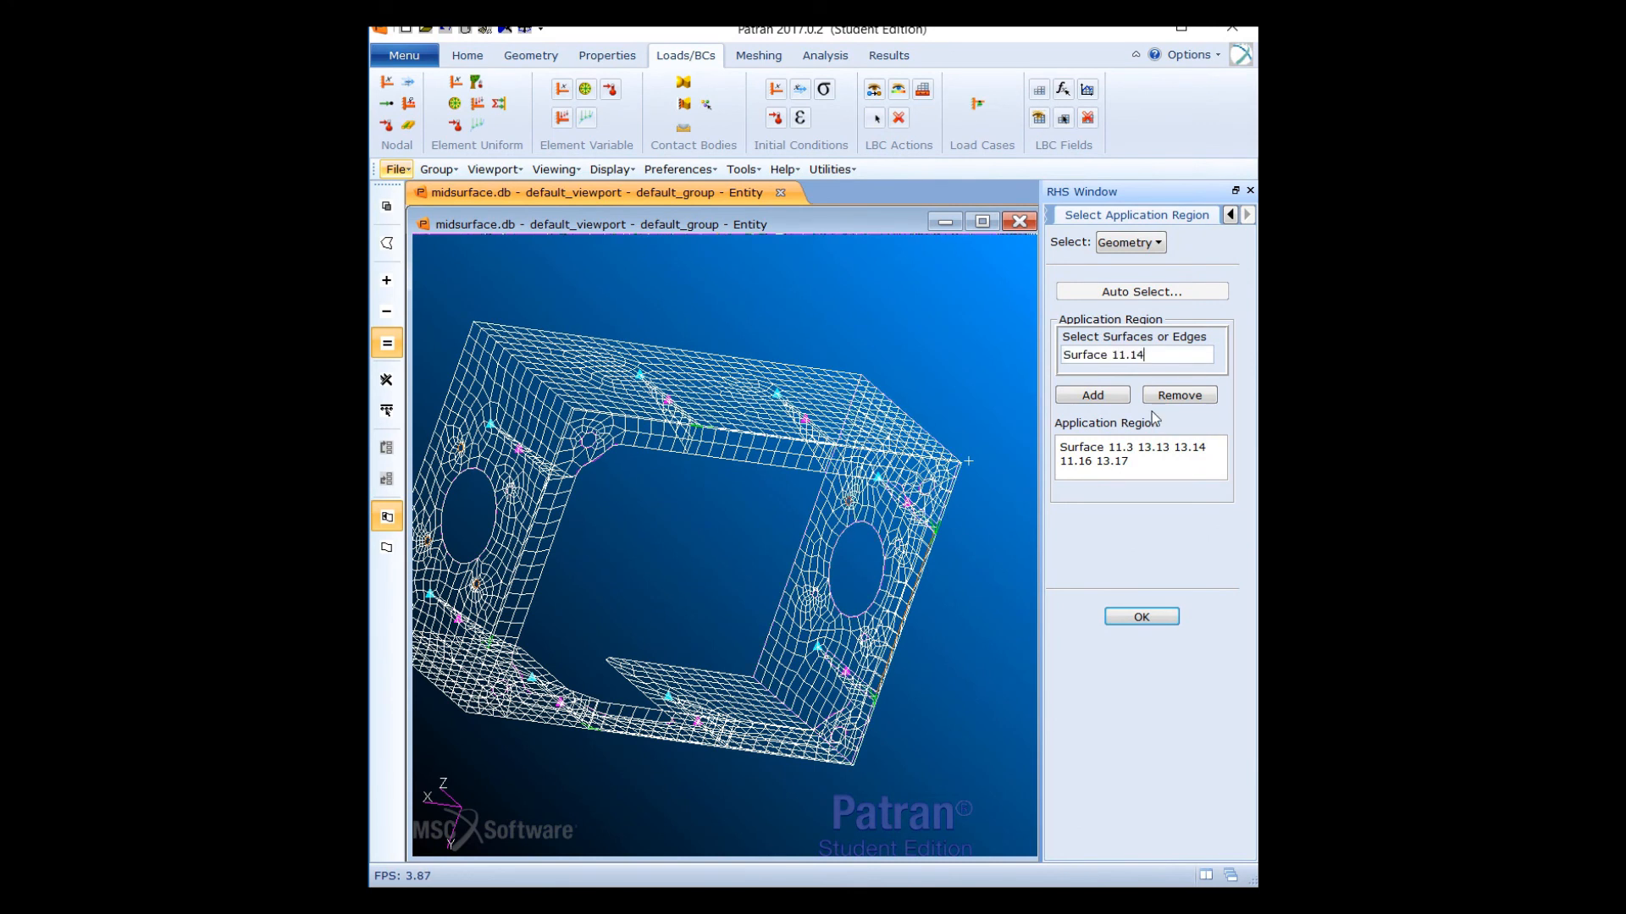
{"action": "left_click", "coordinate": [1092, 396]}
{"action": "left_click", "coordinate": [900, 544]}
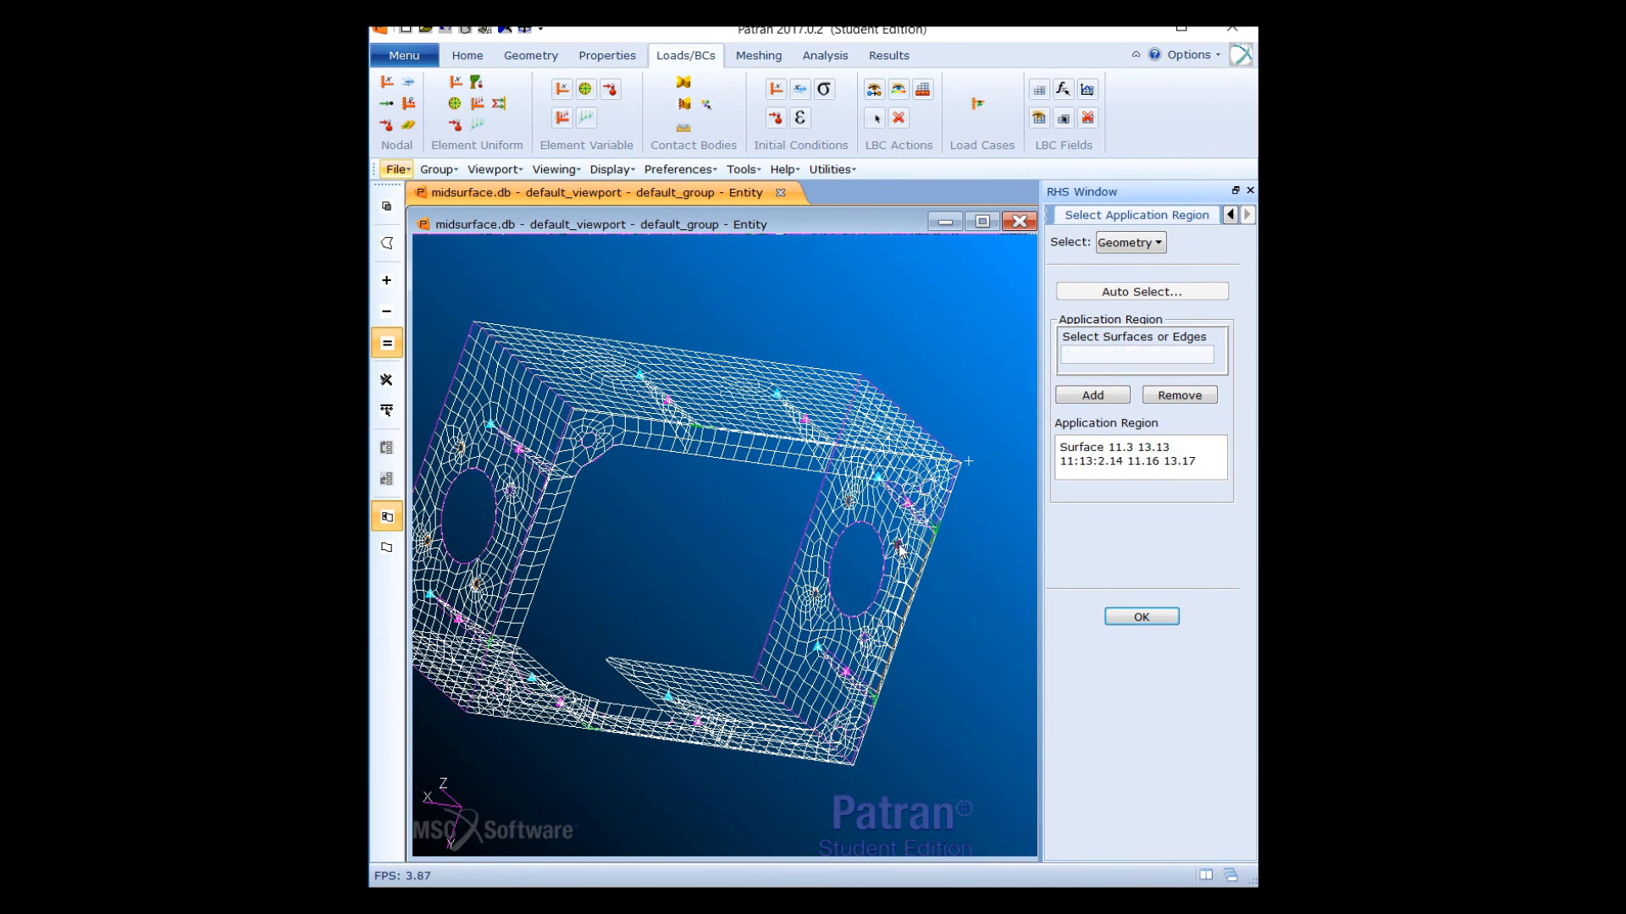
{"action": "left_click", "coordinate": [1105, 395]}
{"action": "left_click", "coordinate": [867, 643]}
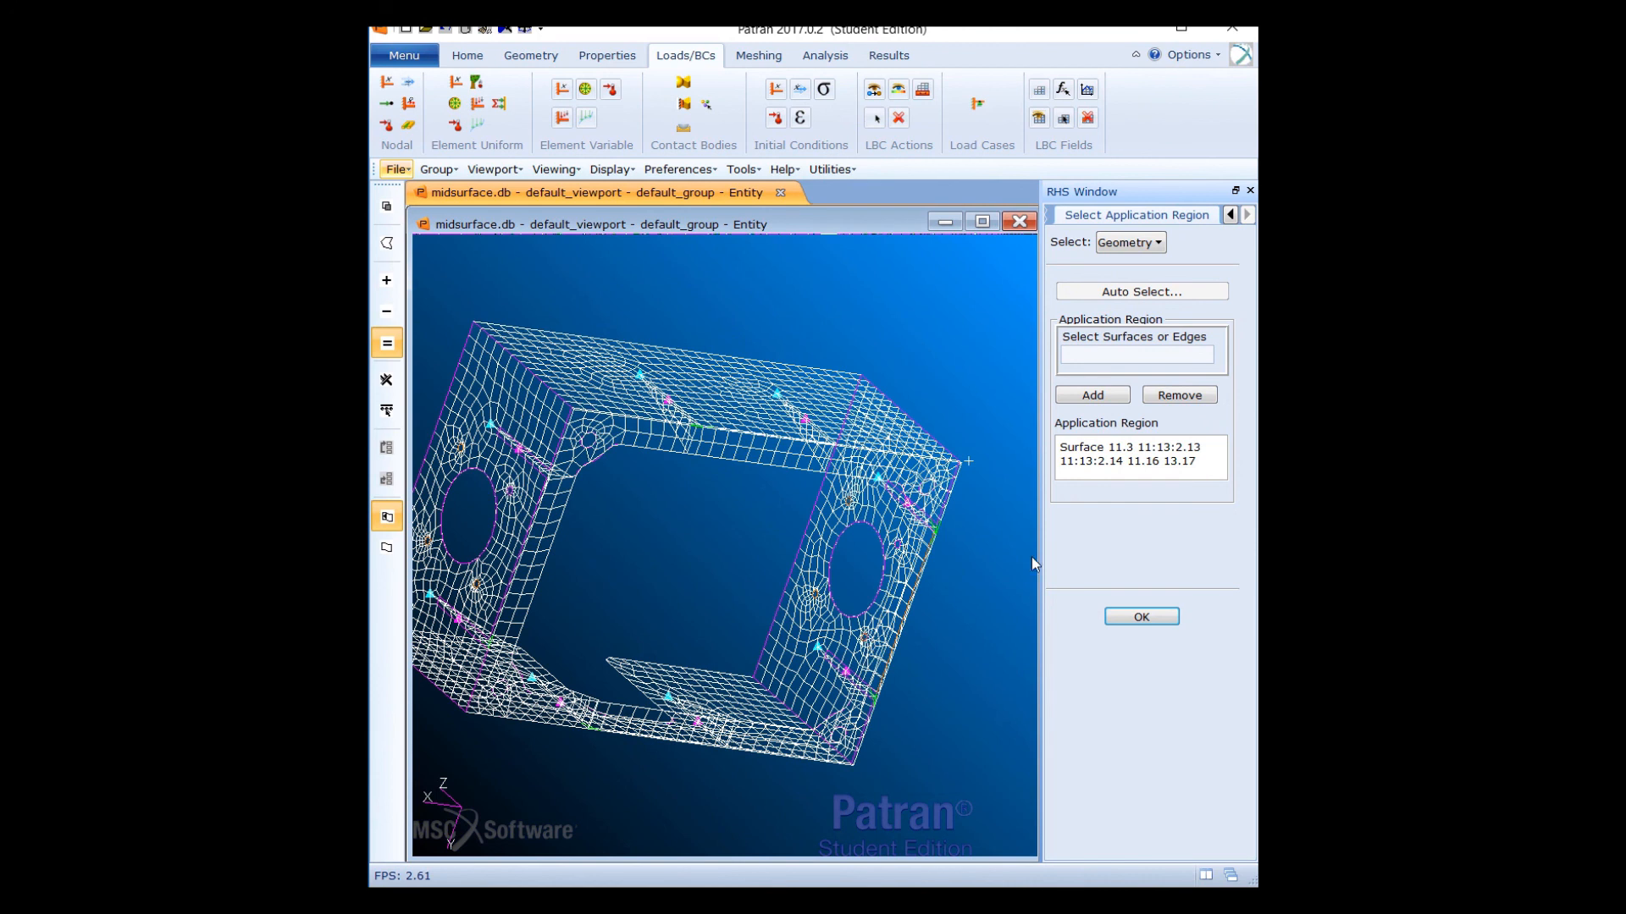
{"action": "left_click", "coordinate": [1107, 396]}
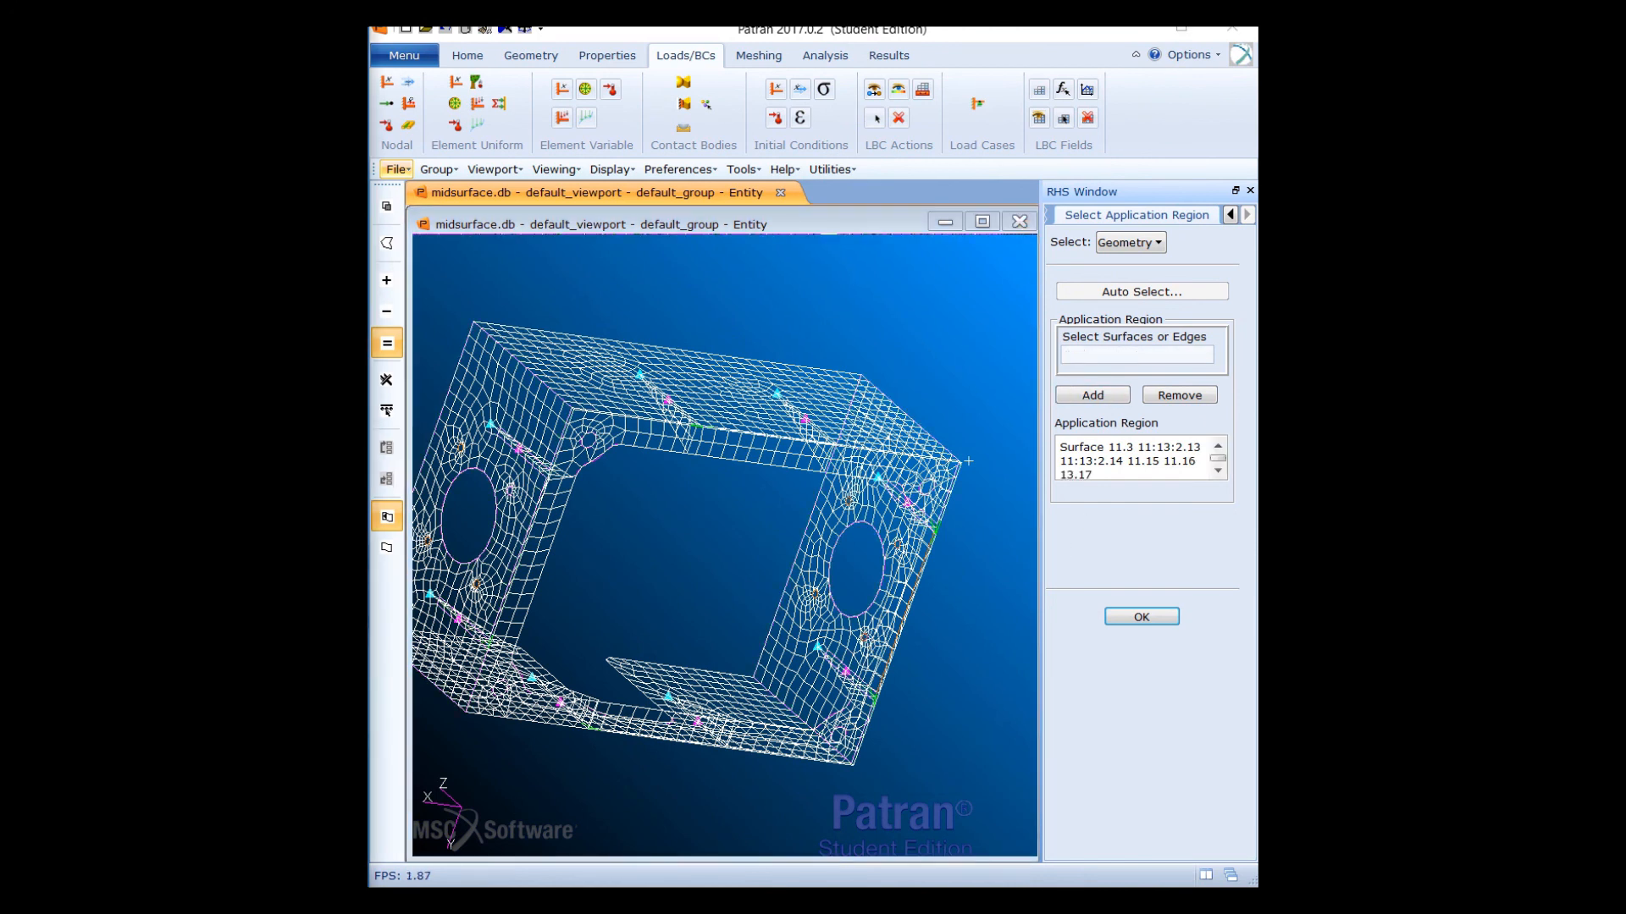
Accept the picked hole edges as the application region and create the Total_load set
{"action": "left_click", "coordinate": [1172, 617]}
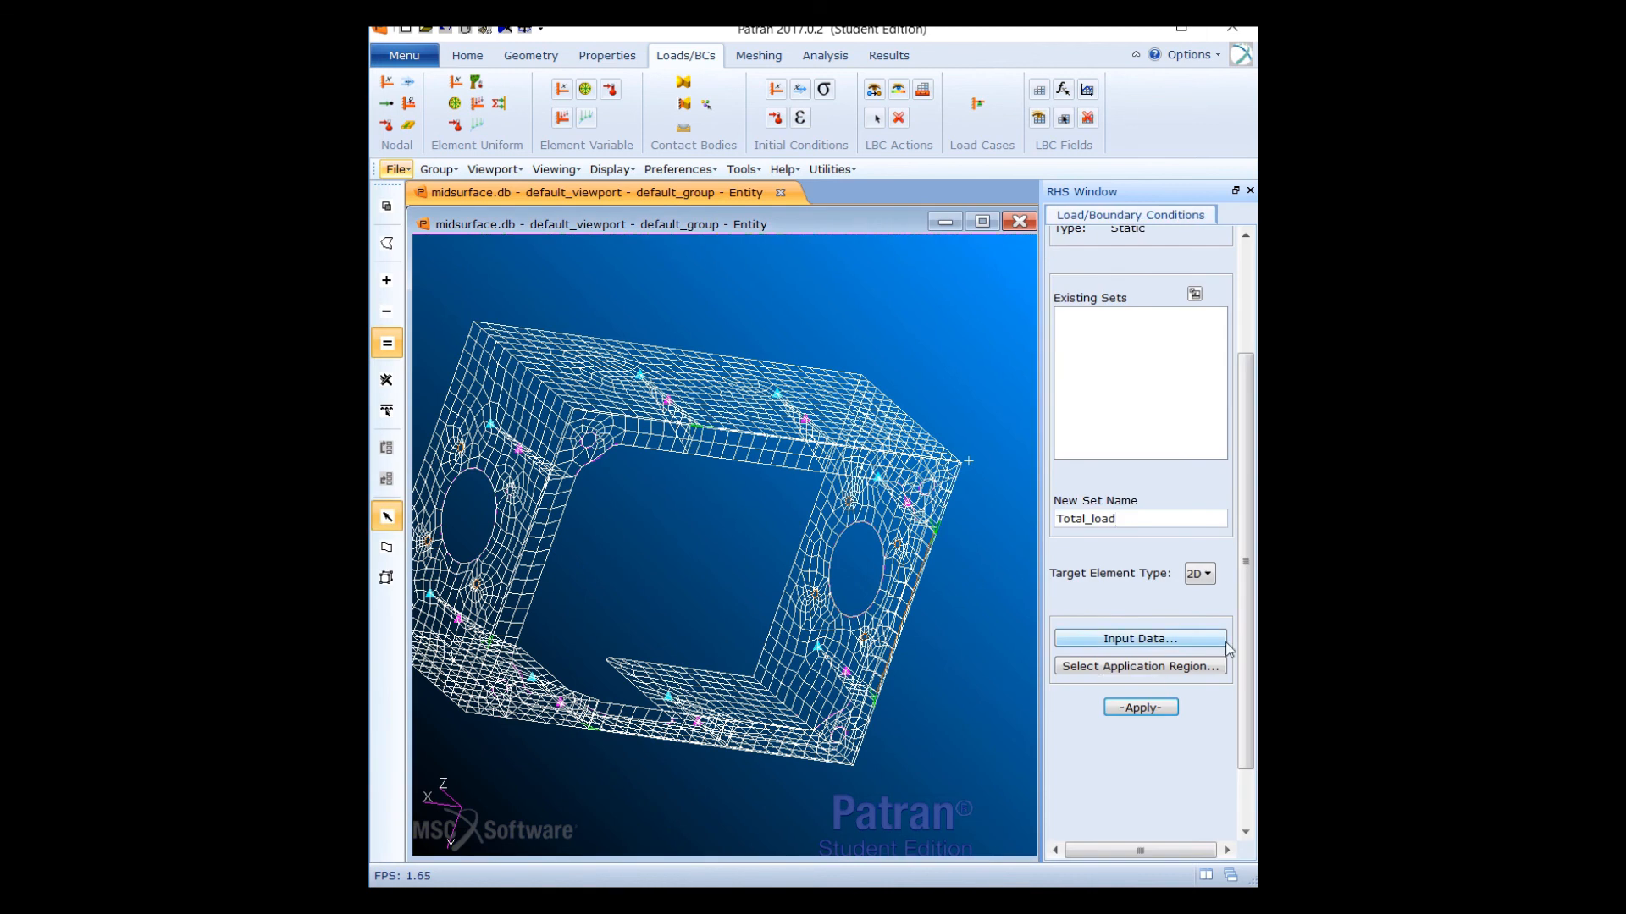
{"action": "scroll", "coordinate": [1185, 652], "scroll_direction": "down", "scroll_amount": 1}
{"action": "left_click", "coordinate": [1135, 630]}
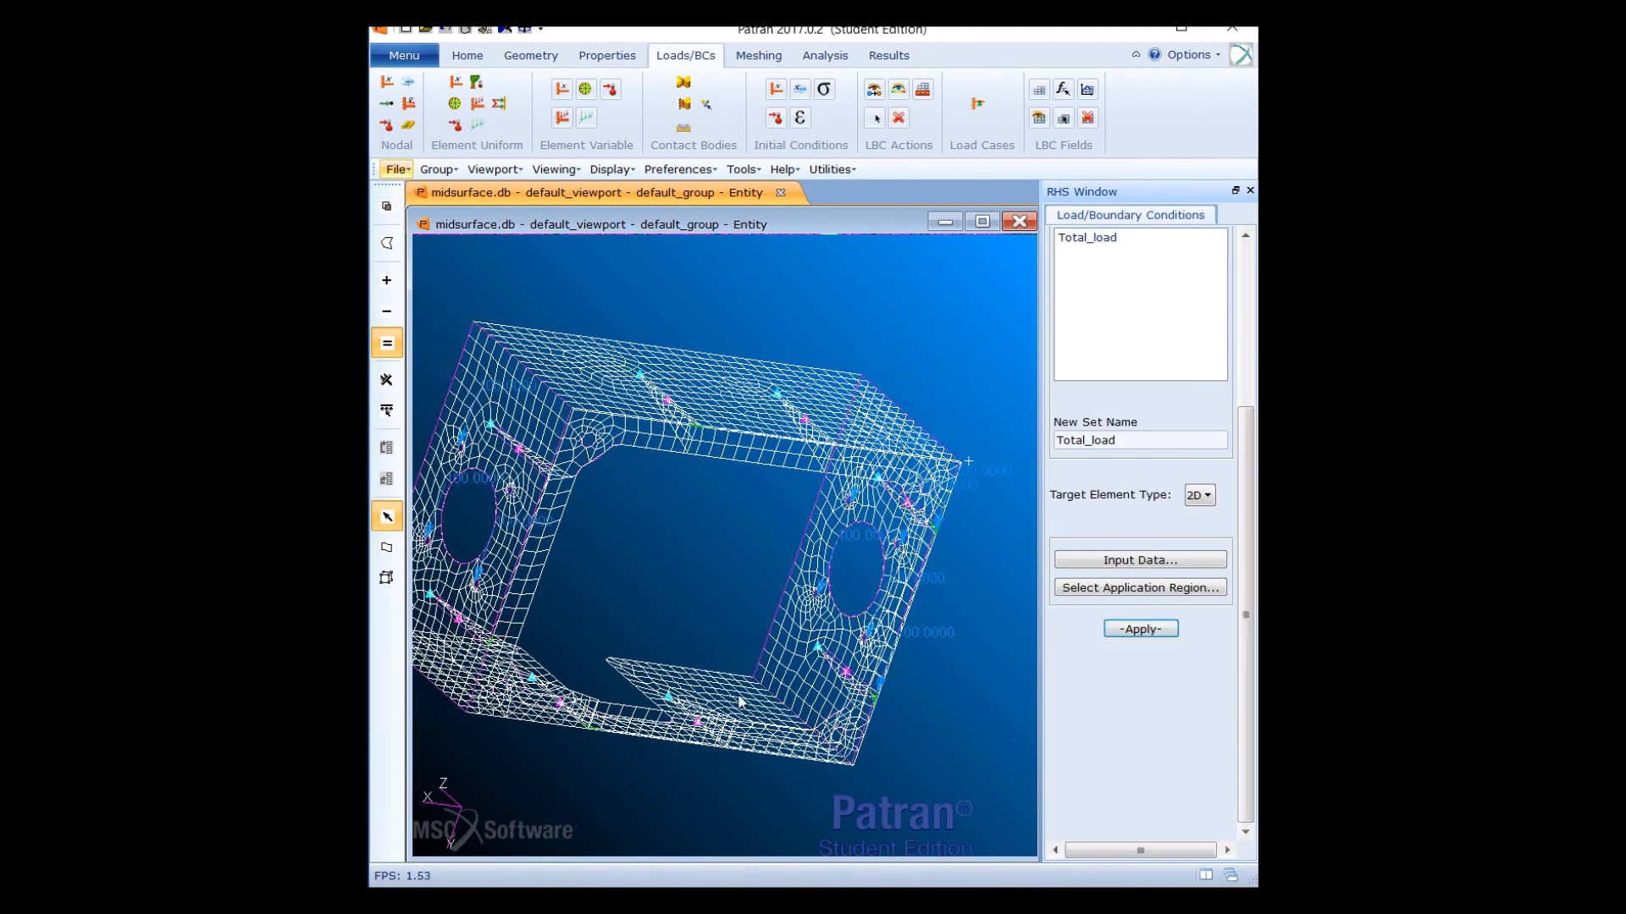
{"action": "middle_click_drag", "start_coordinate": [728, 769], "coordinate": [729, 723]}
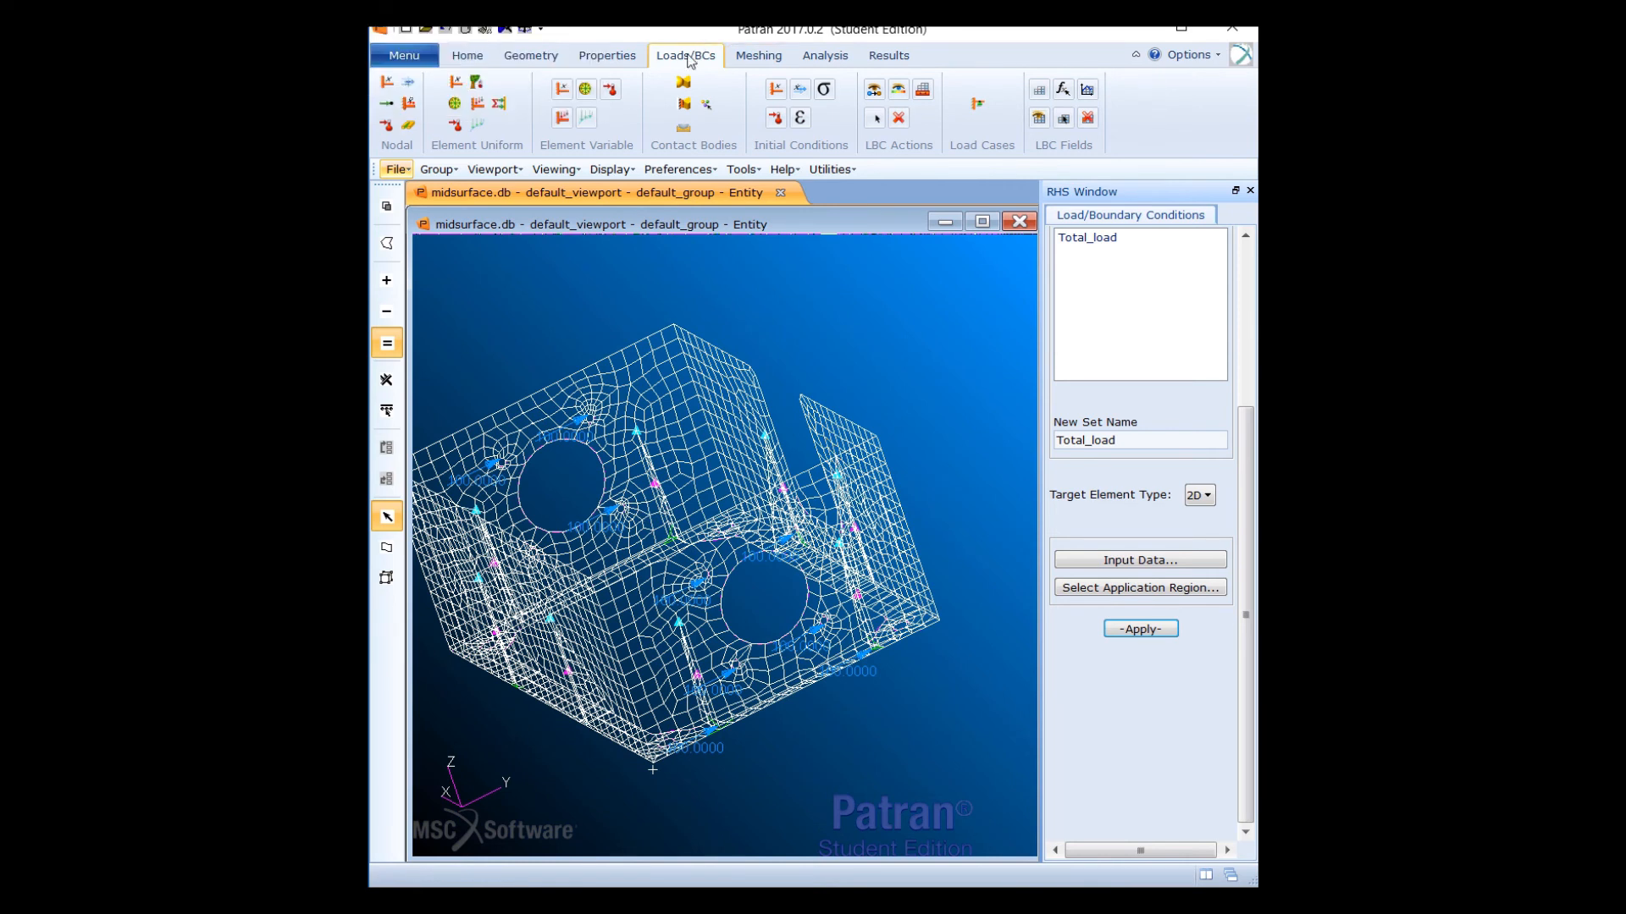
Start a new nodal displacement boundary condition with the Standard option and name the set Fixed
{"action": "left_click_drag", "start_coordinate": [1248, 444], "coordinate": [1246, 282]}
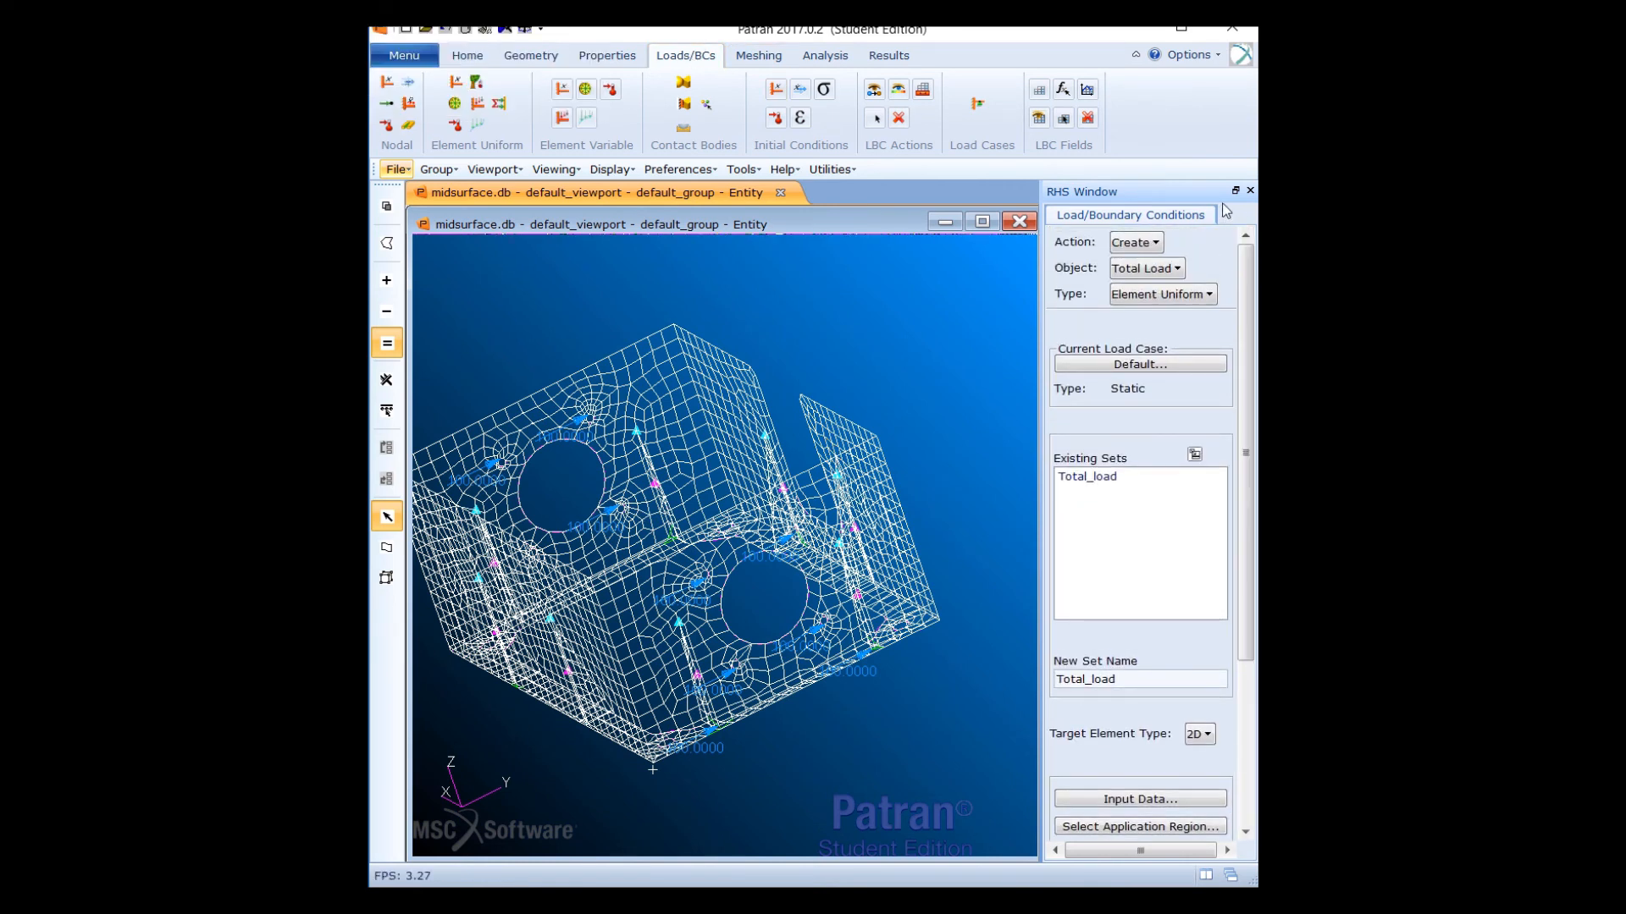
{"action": "left_click", "coordinate": [1142, 245]}
{"action": "left_click", "coordinate": [1163, 266]}
{"action": "left_click", "coordinate": [1163, 268]}
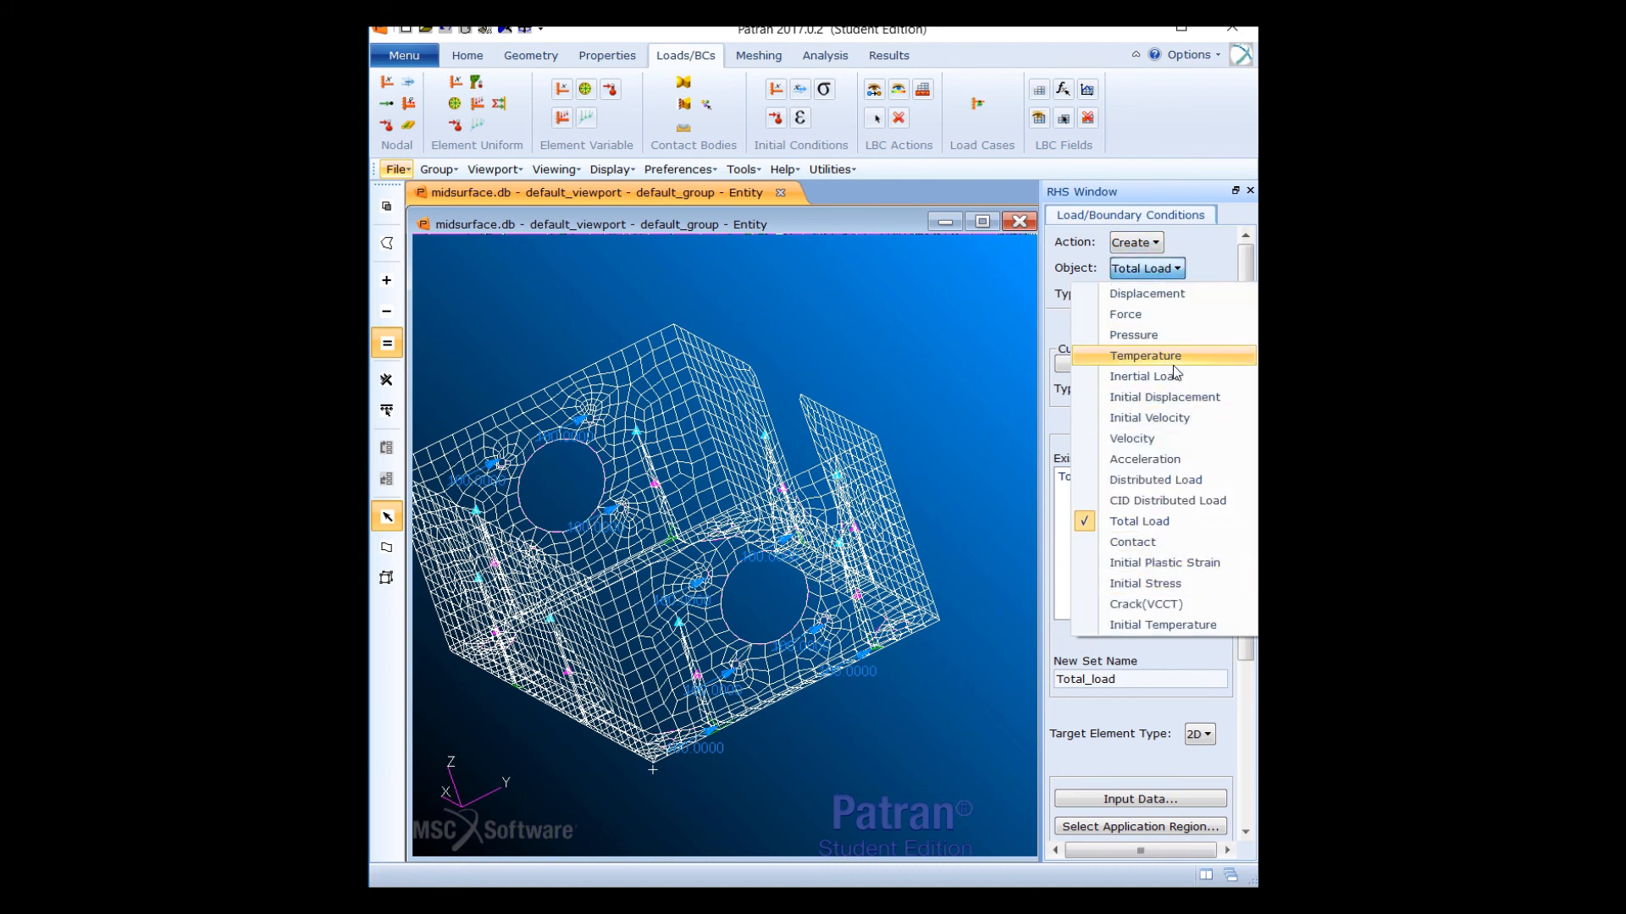
{"action": "left_click", "coordinate": [1184, 297]}
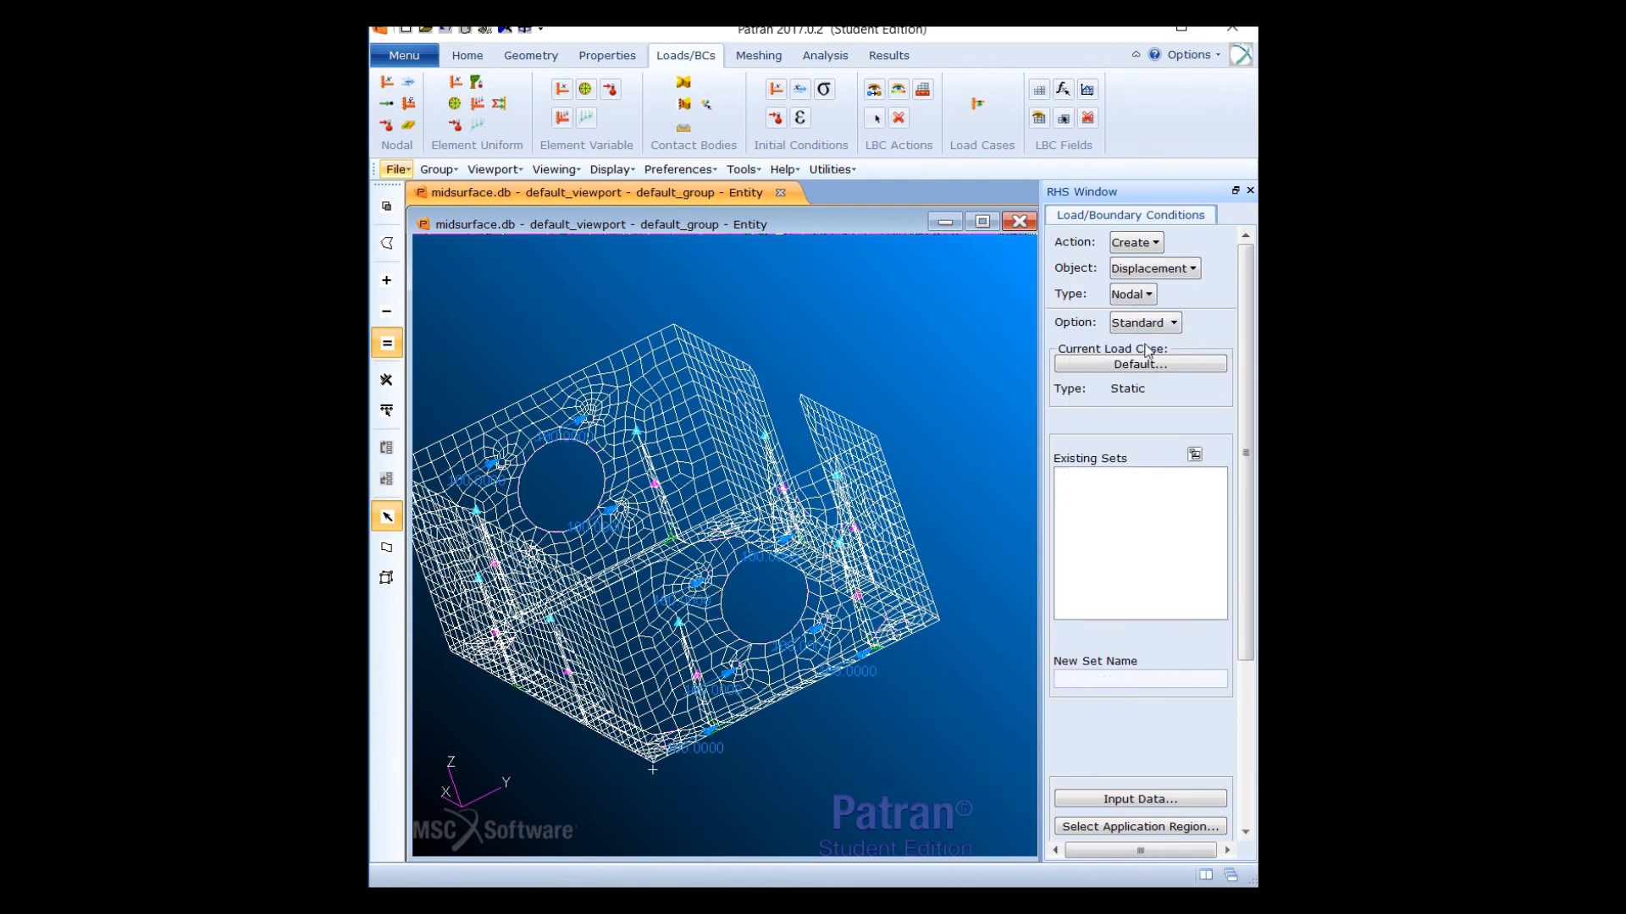
{"action": "left_click", "coordinate": [1131, 679]}
{"action": "type", "text": "Fixed"}
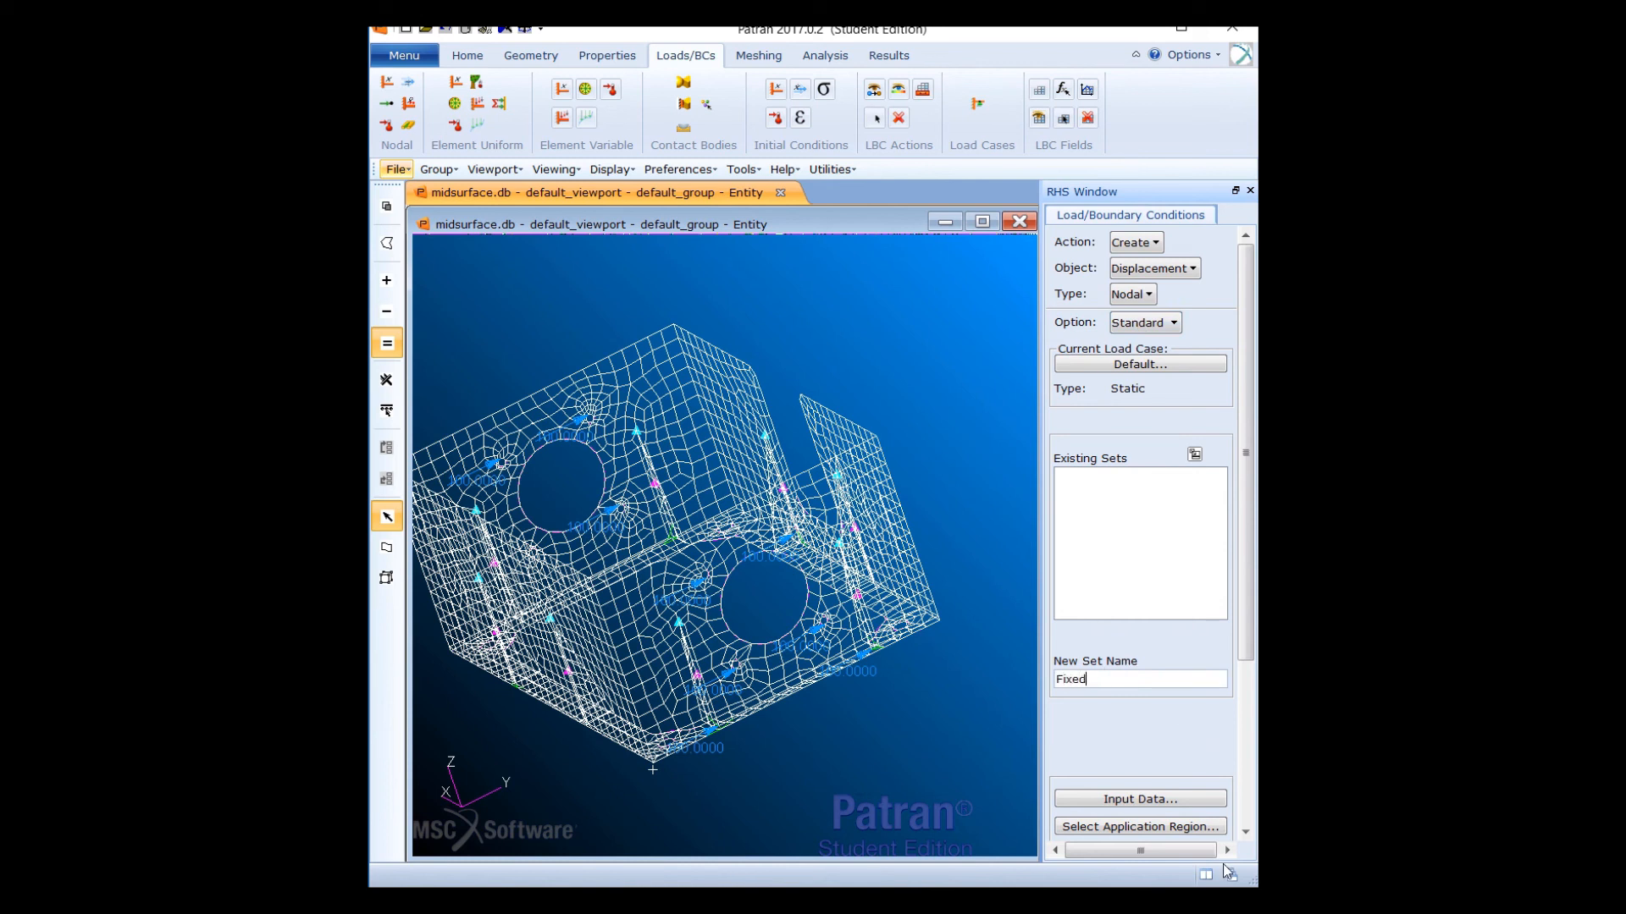
Define the input data of Fixed with translations <0 0 0> and rotations <0 0 0>
{"action": "left_click", "coordinate": [1158, 800]}
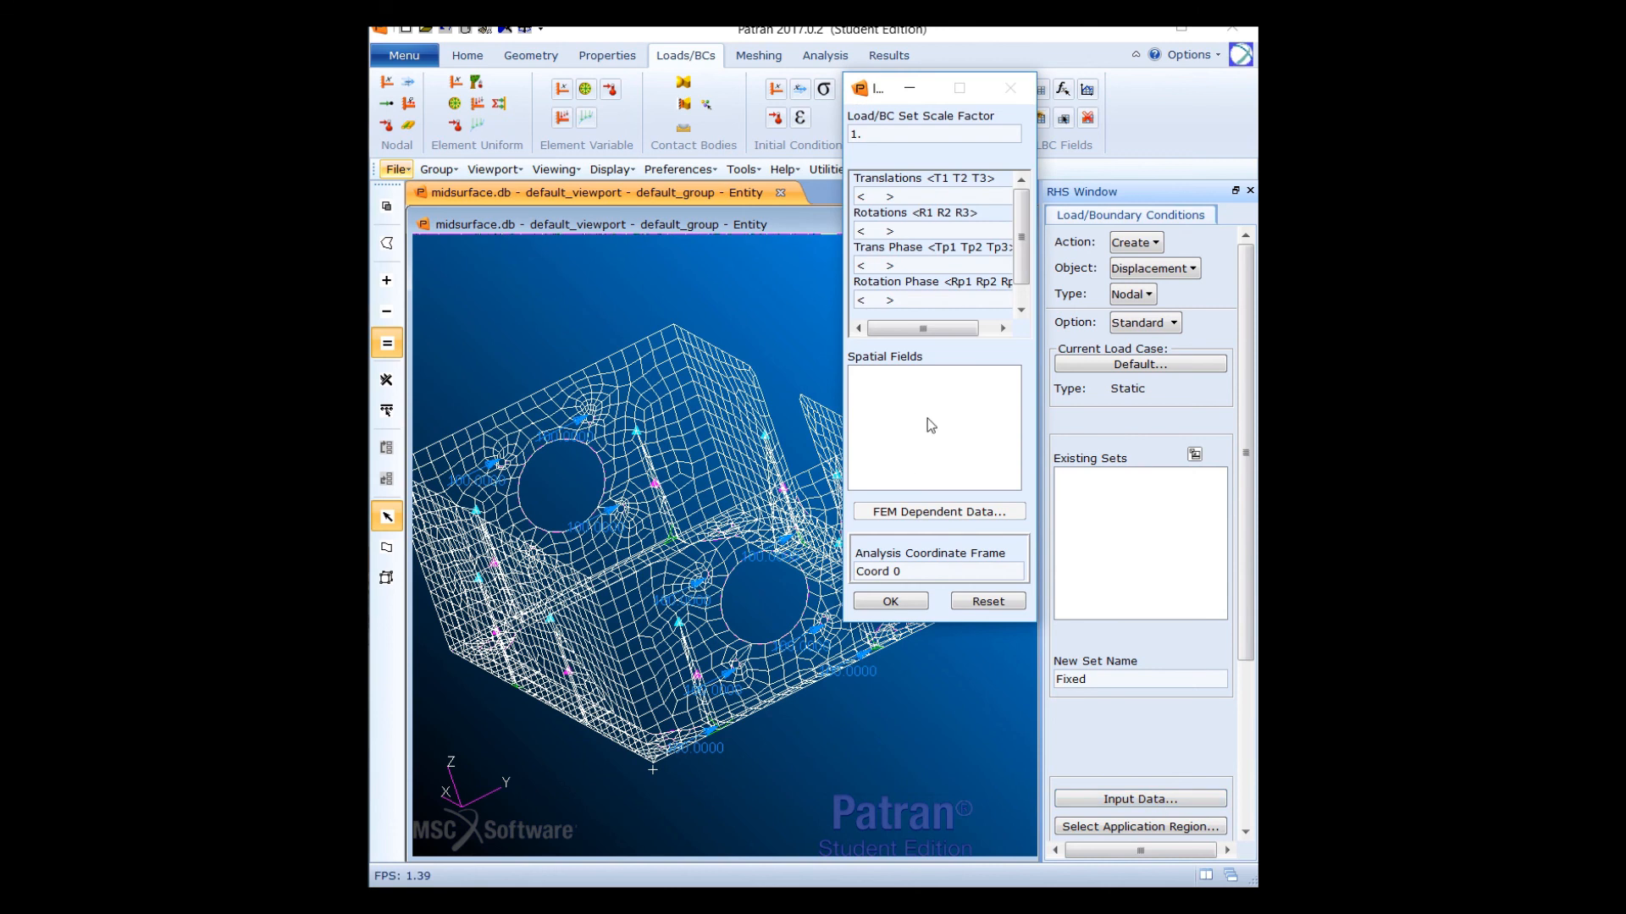
{"action": "left_click", "coordinate": [868, 230]}
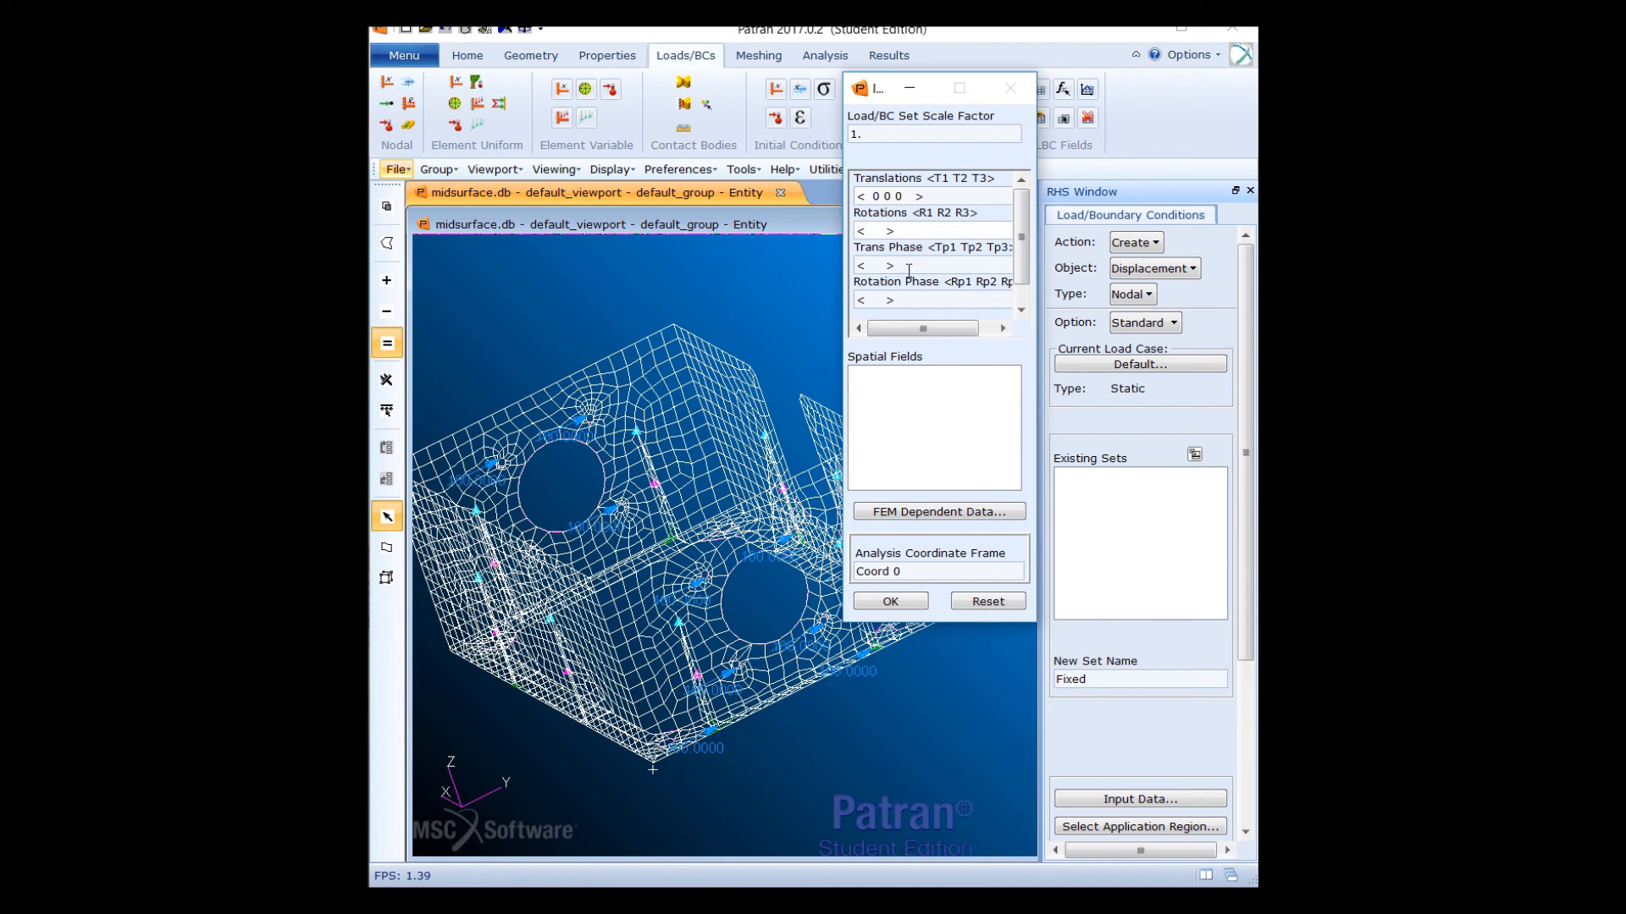
{"action": "type", "text": "0 0 0"}
{"action": "left_click", "coordinate": [904, 602]}
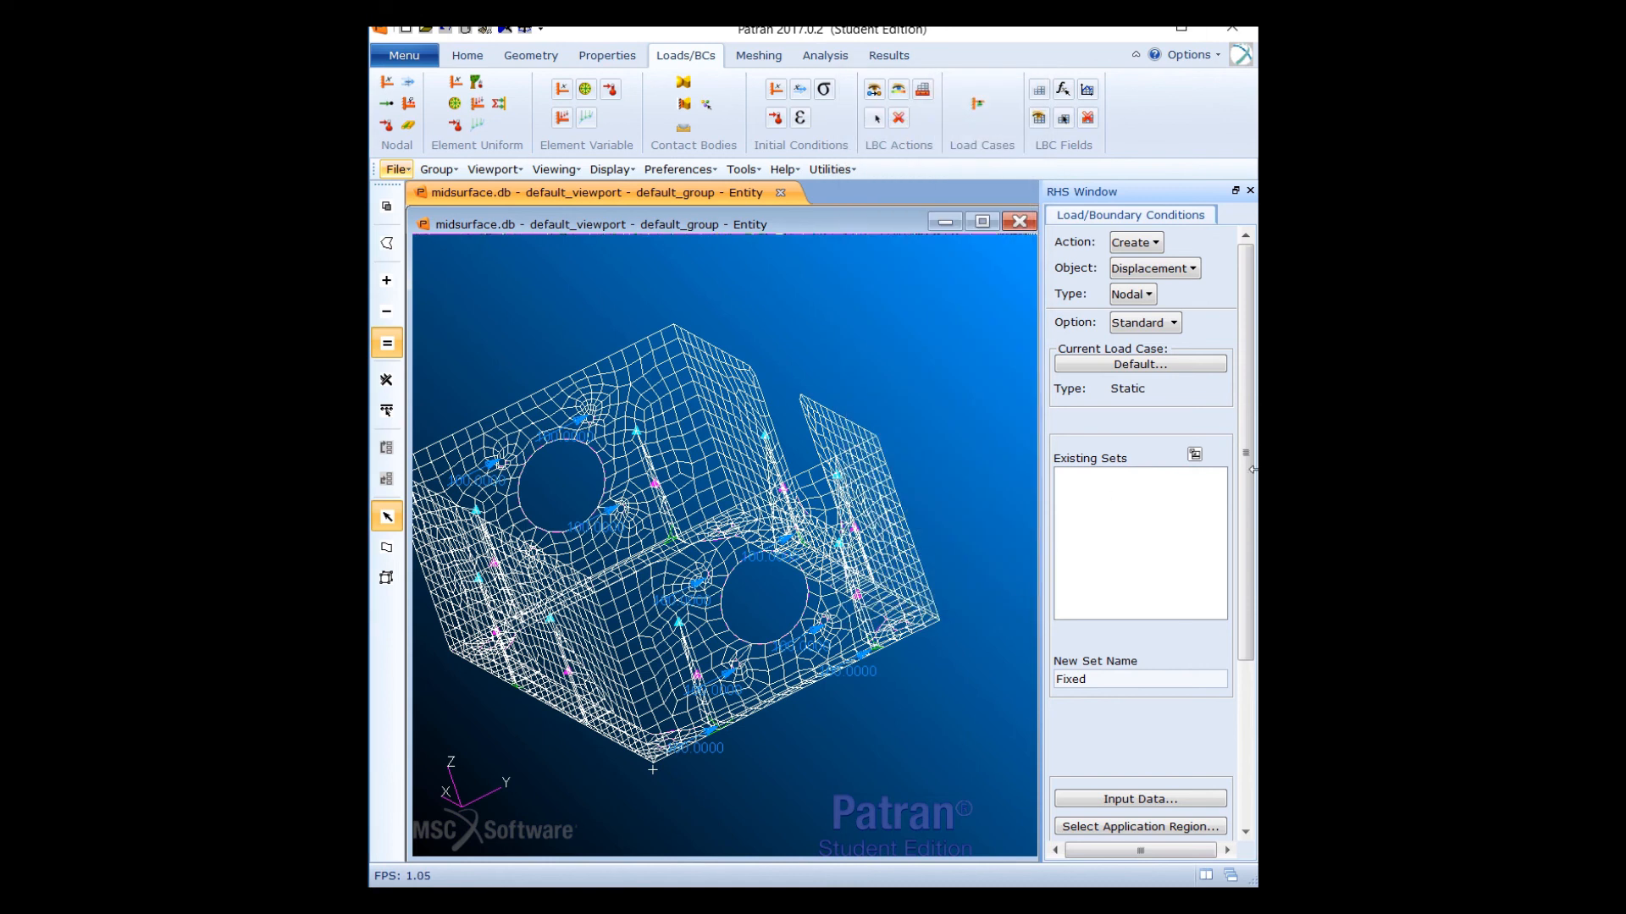
Start the geometry application region of Fixed with curve or edge picking, and add the corner hole edges Surface 15.20 and Surface 15.22
{"action": "left_click_drag", "start_coordinate": [1252, 490], "coordinate": [1181, 638]}
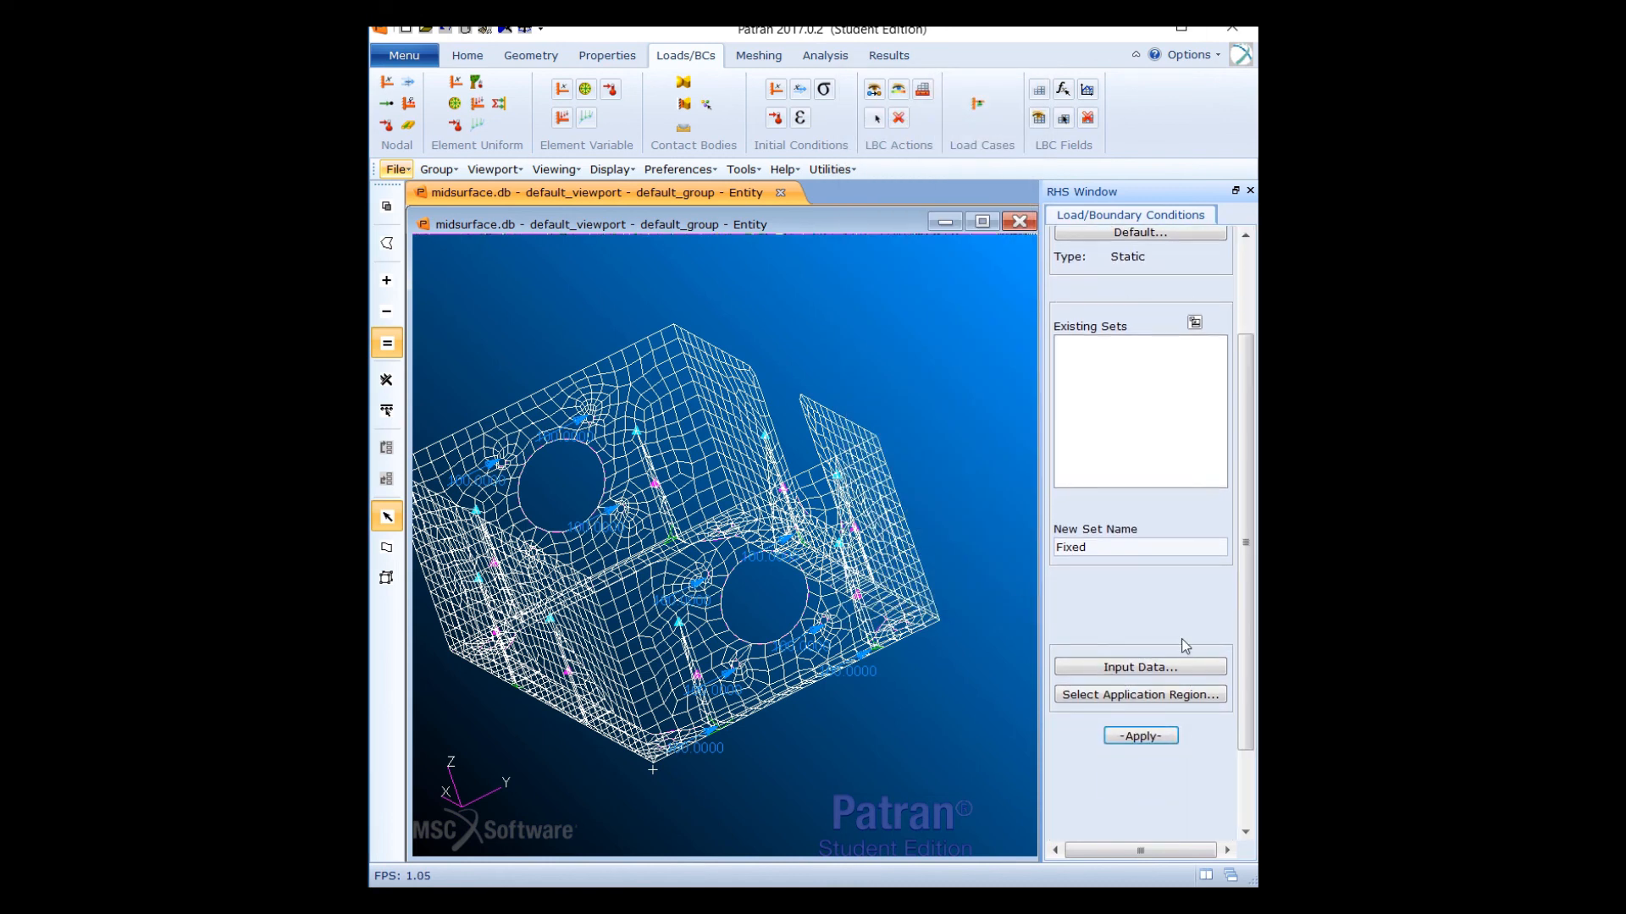
{"action": "left_click", "coordinate": [1122, 696]}
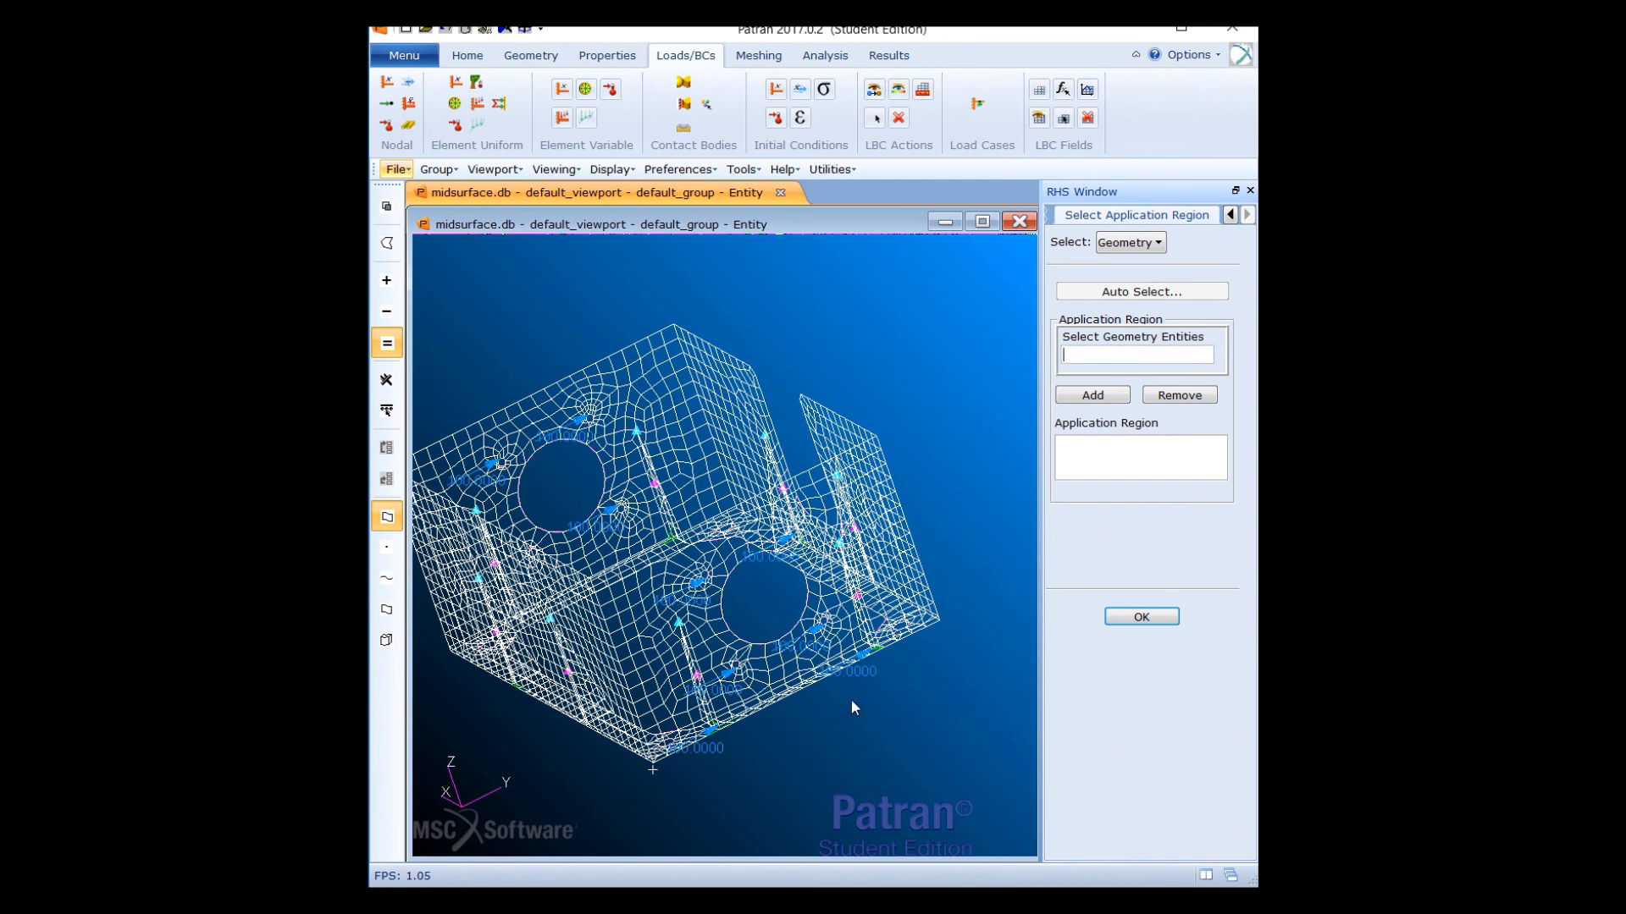
{"action": "left_click", "coordinate": [1133, 362]}
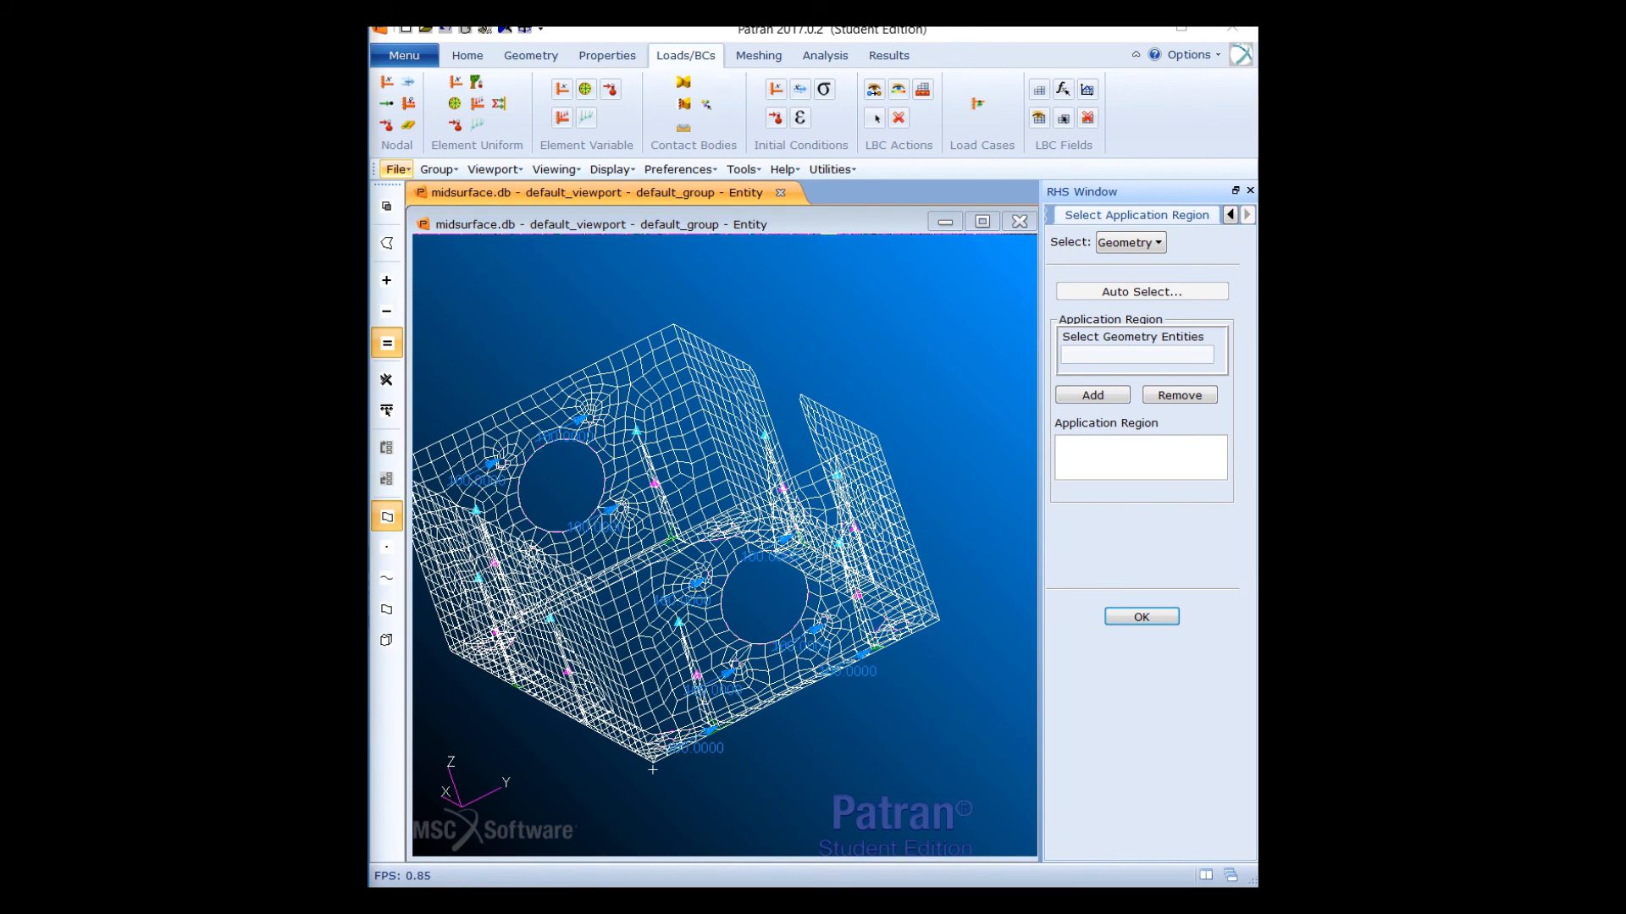
{"action": "left_click", "coordinate": [388, 584]}
{"action": "left_click", "coordinate": [389, 582]}
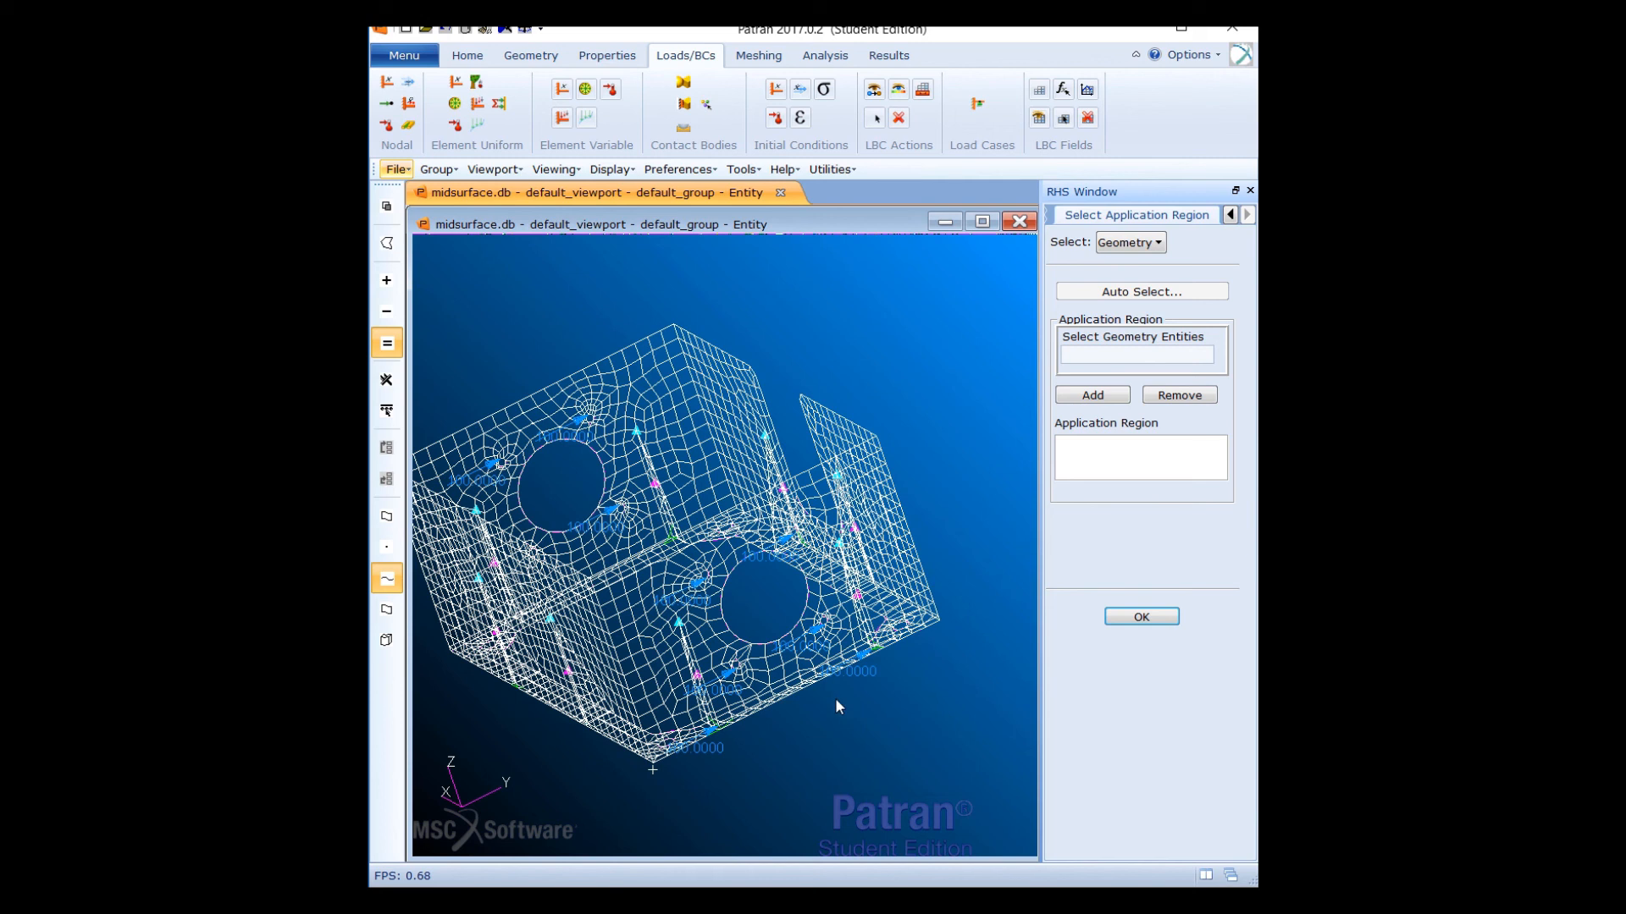
{"action": "middle_click_drag", "start_coordinate": [872, 728], "coordinate": [890, 819]}
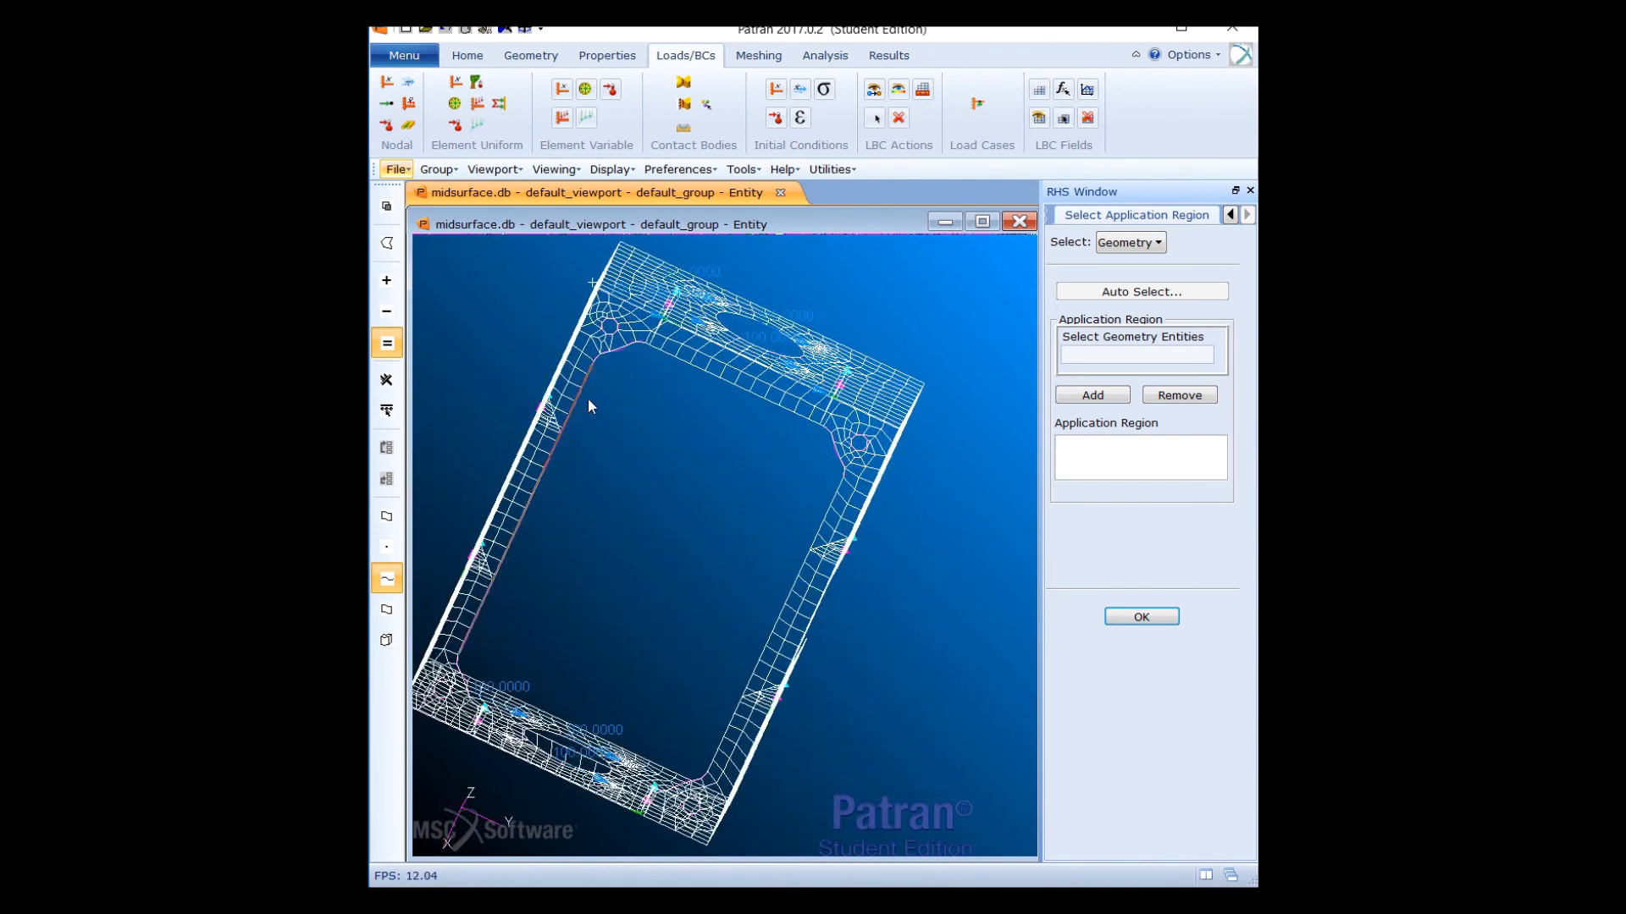
{"action": "left_click", "coordinate": [1128, 348]}
{"action": "left_click", "coordinate": [615, 322]}
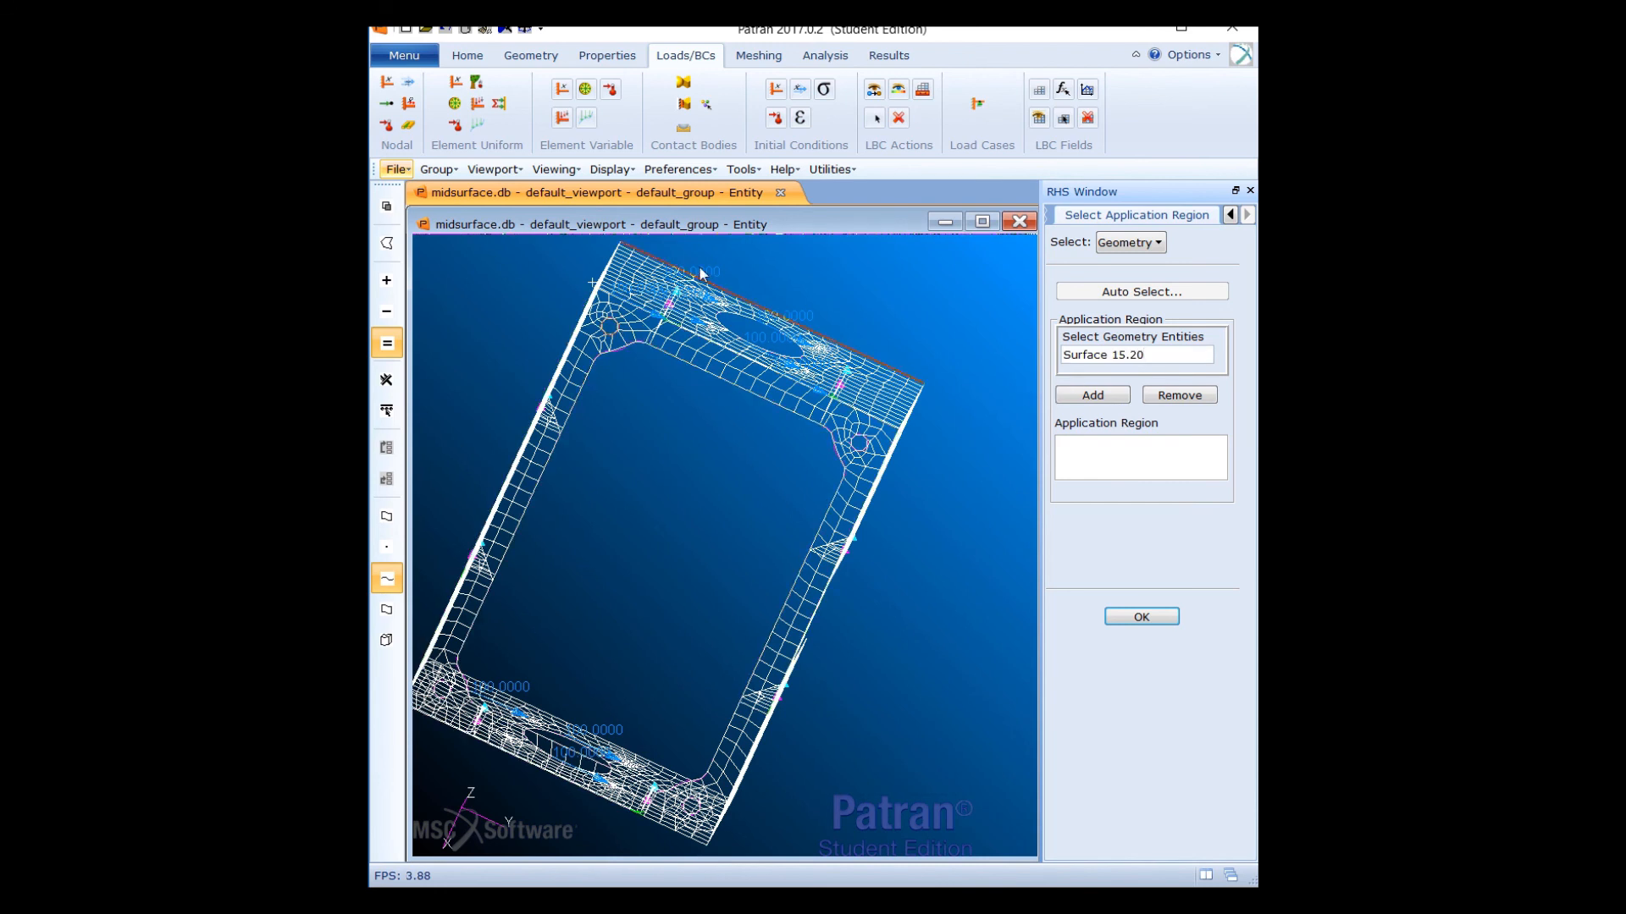
{"action": "left_click", "coordinate": [1112, 395]}
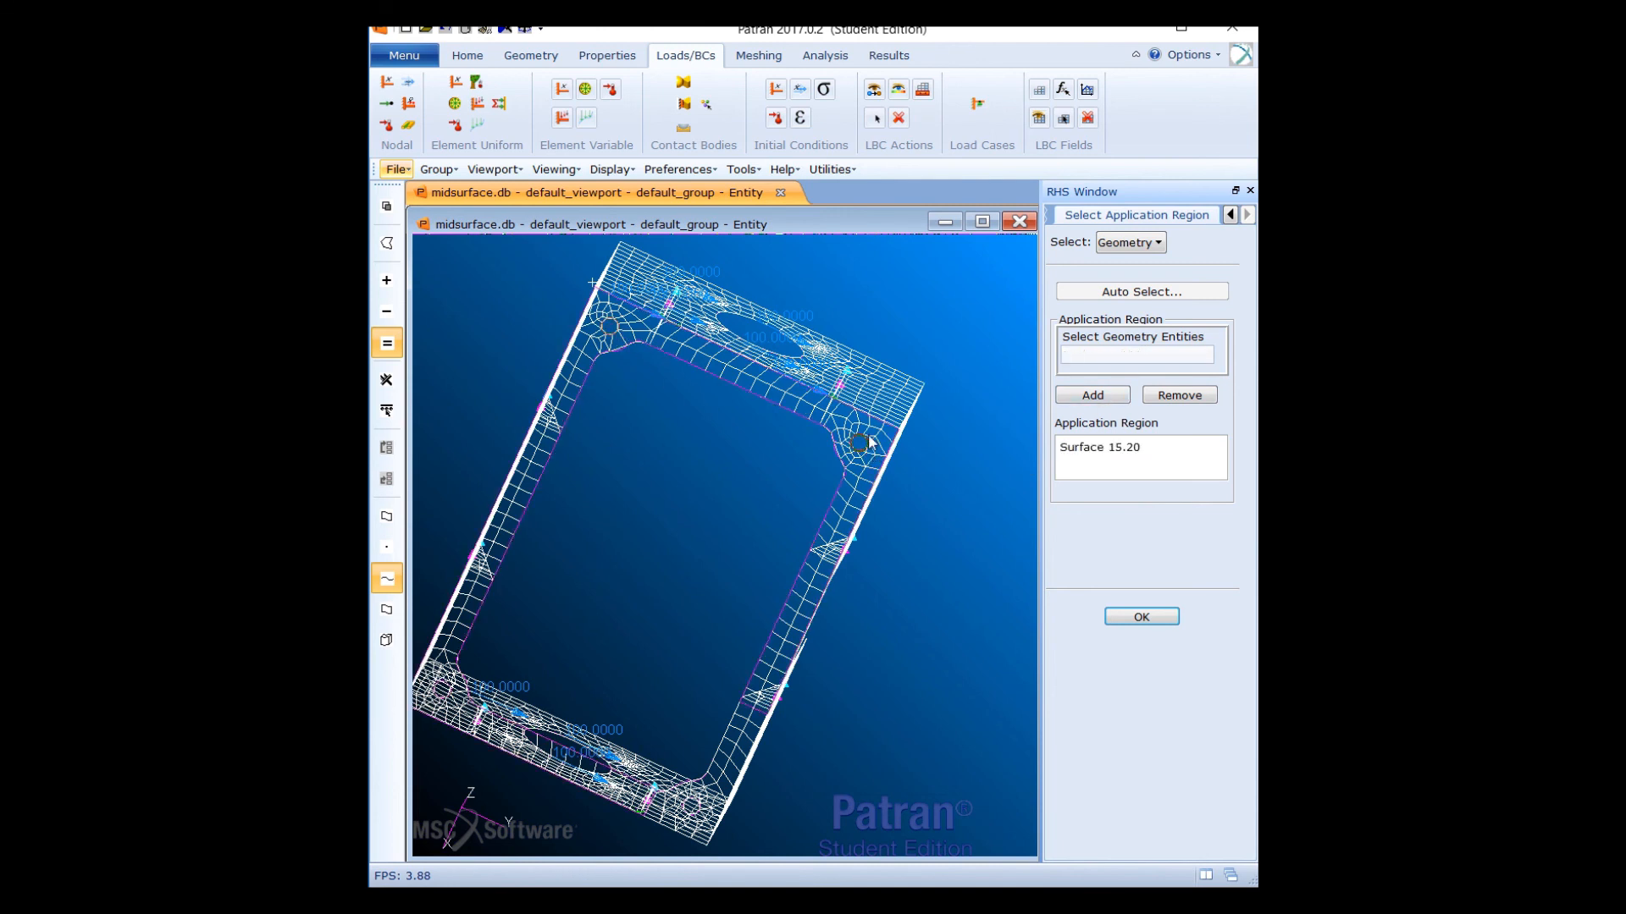
{"action": "left_click", "coordinate": [1092, 396]}
Add the other two corner hole edges, Surface 16.9 and Surface 15.21, to the application region of Fixed
{"action": "middle_click_drag", "start_coordinate": [816, 789], "coordinate": [742, 816]}
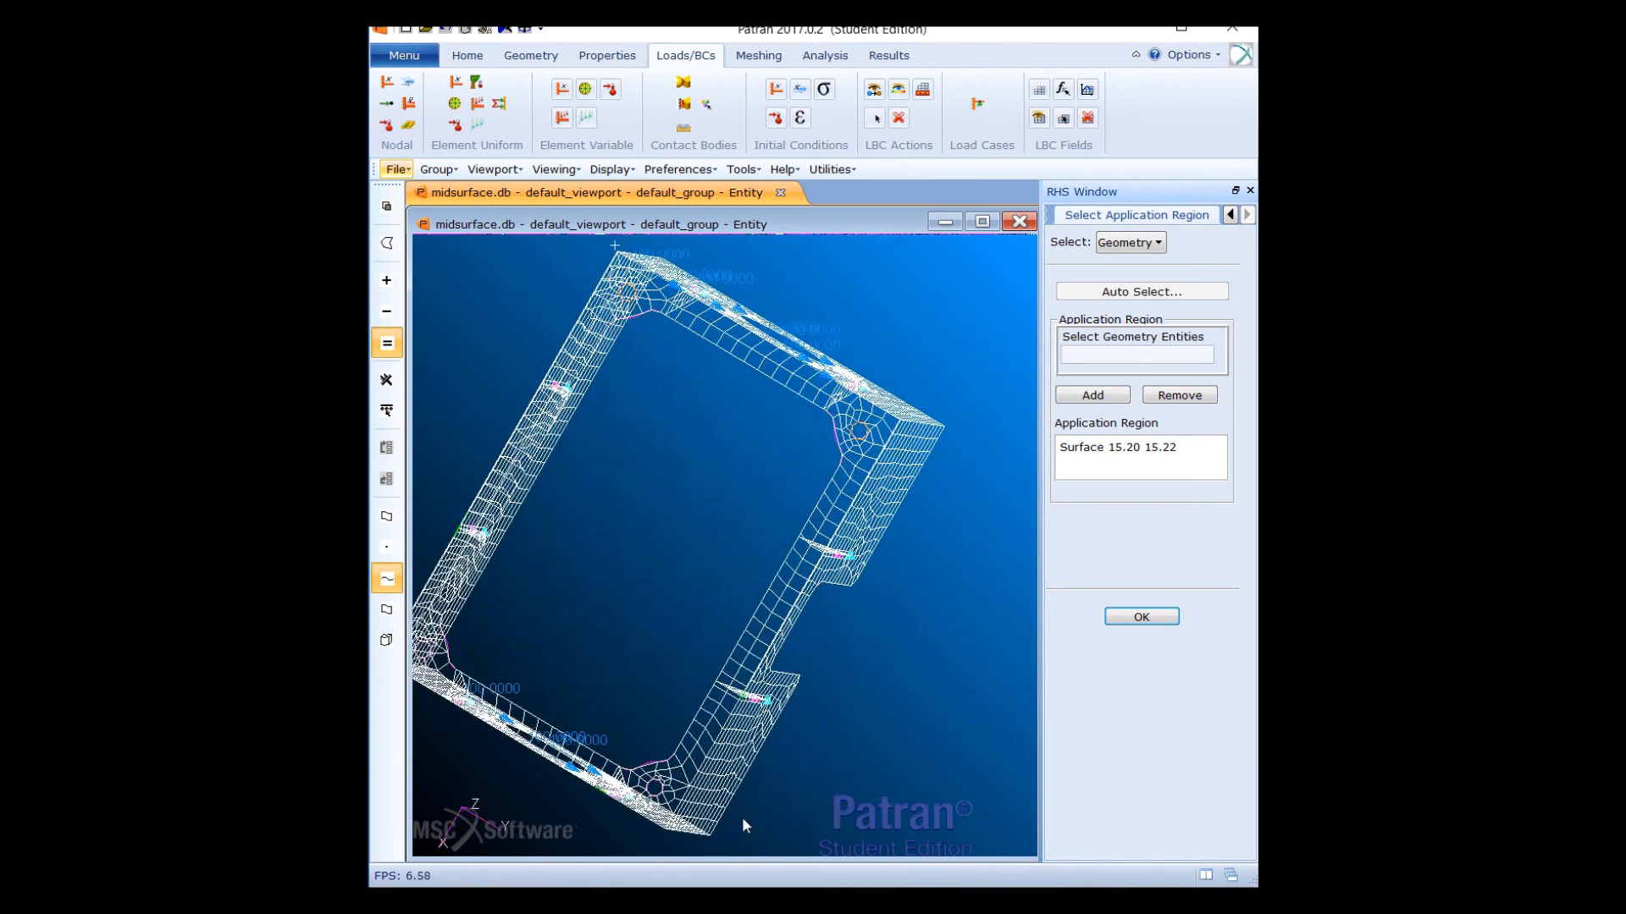
{"action": "left_click", "coordinate": [663, 790]}
{"action": "left_click", "coordinate": [1092, 395]}
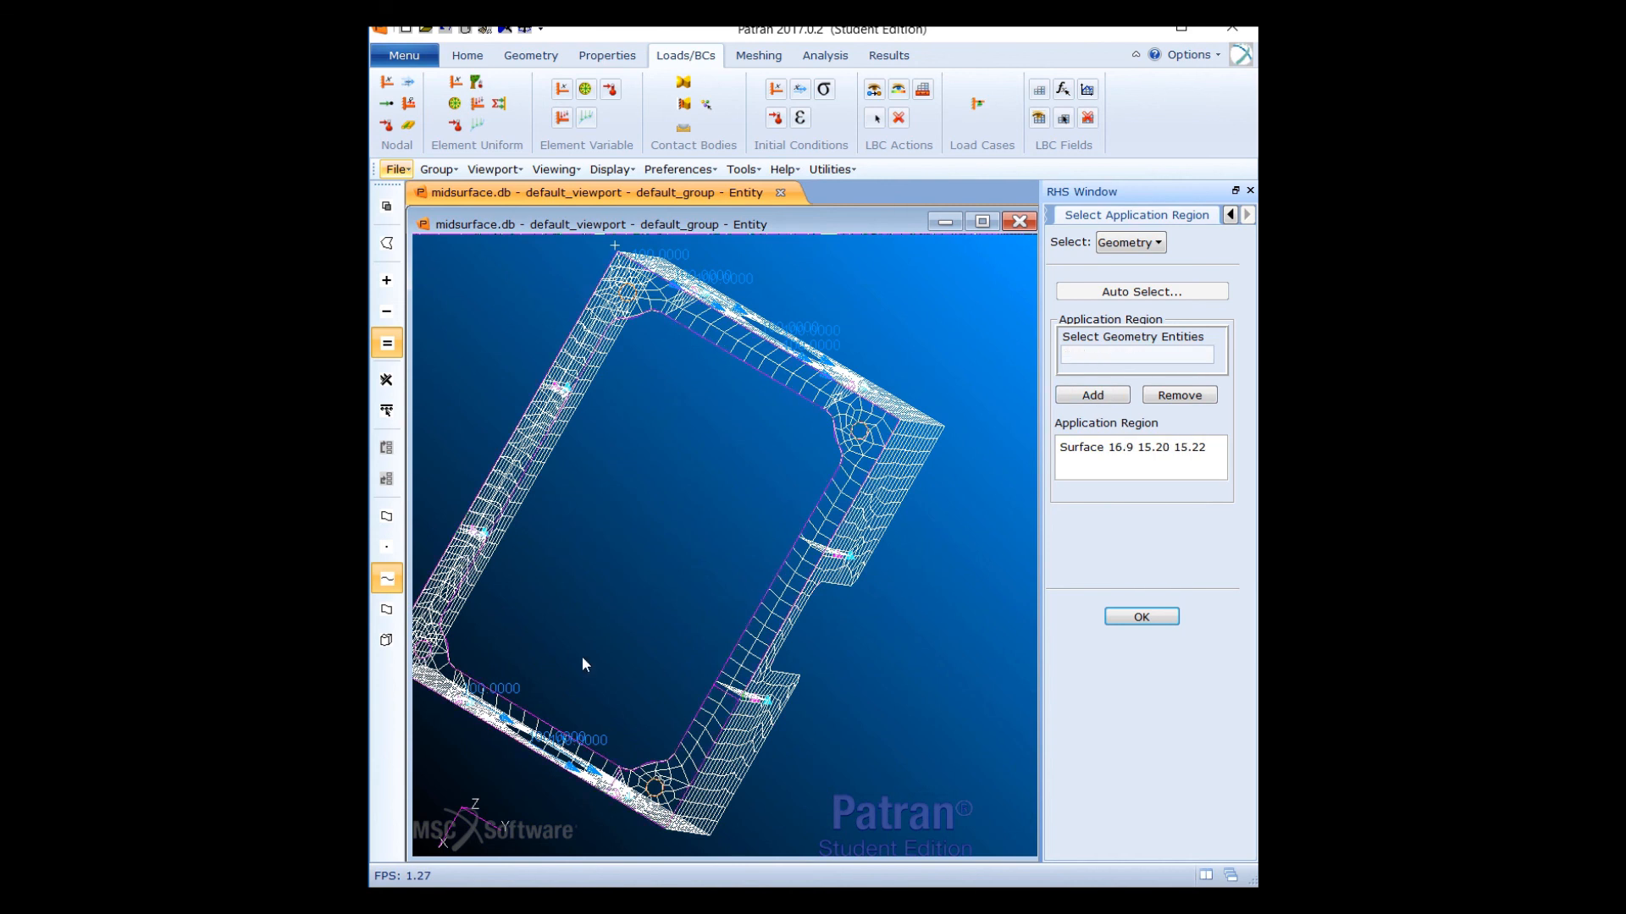
{"action": "mouse_move", "coordinate": [582, 652]}
{"action": "middle_mouse_down"}
{"action": "mouse_move", "coordinate": [598, 633]}
{"action": "mouse_move", "coordinate": [566, 631]}
{"action": "middle_mouse_up"}
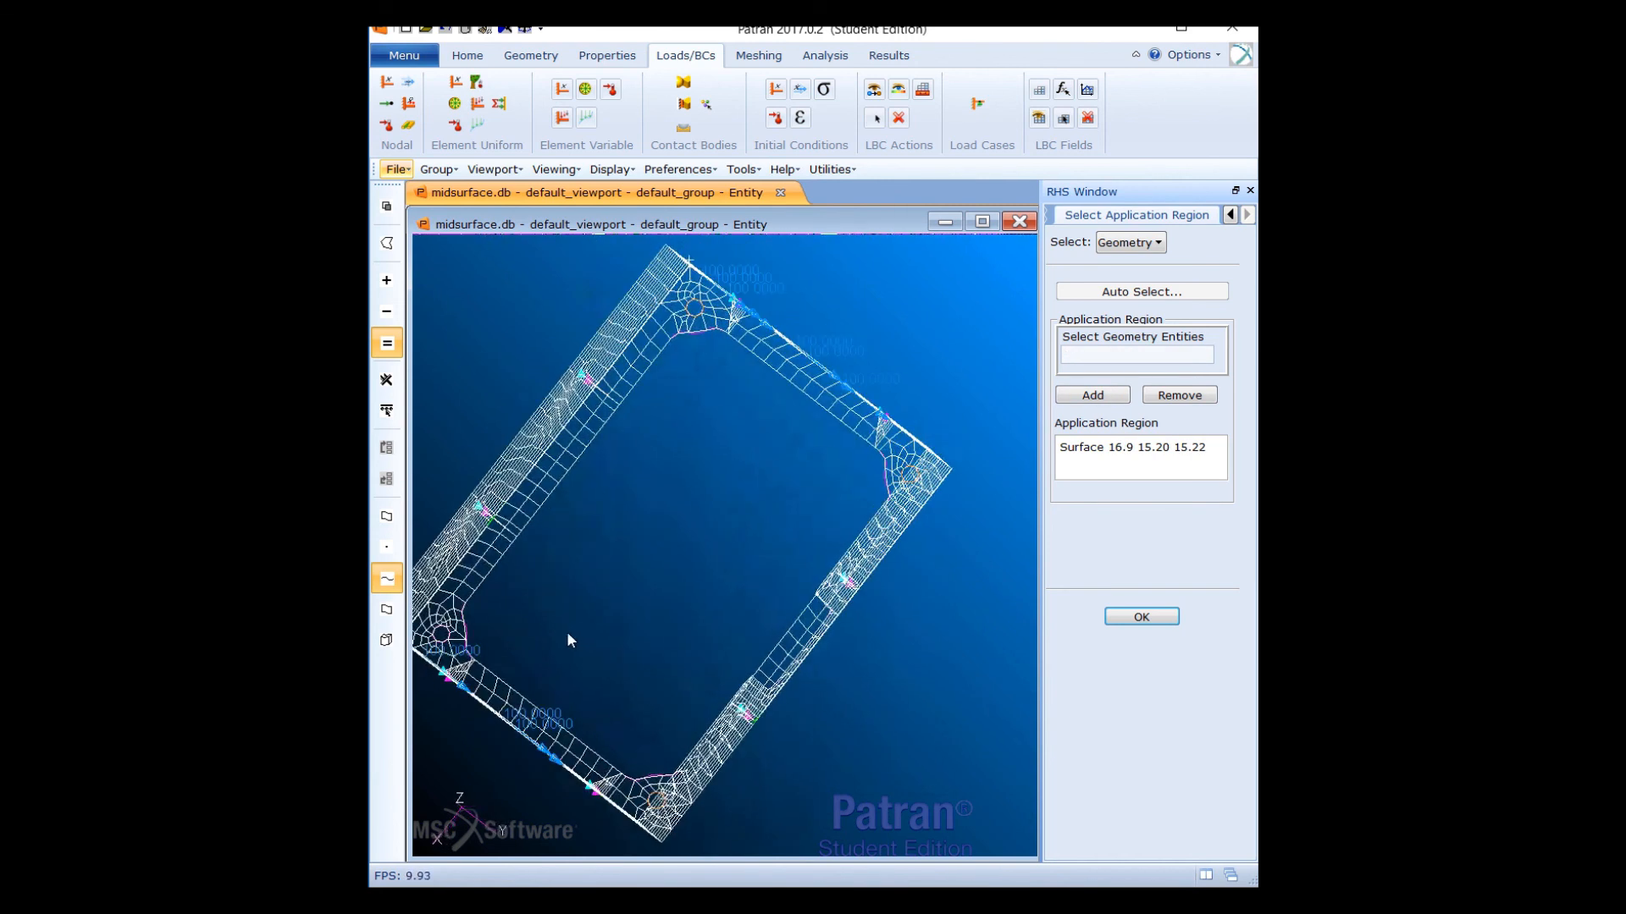
{"action": "left_click", "coordinate": [449, 646]}
{"action": "left_click", "coordinate": [1093, 396]}
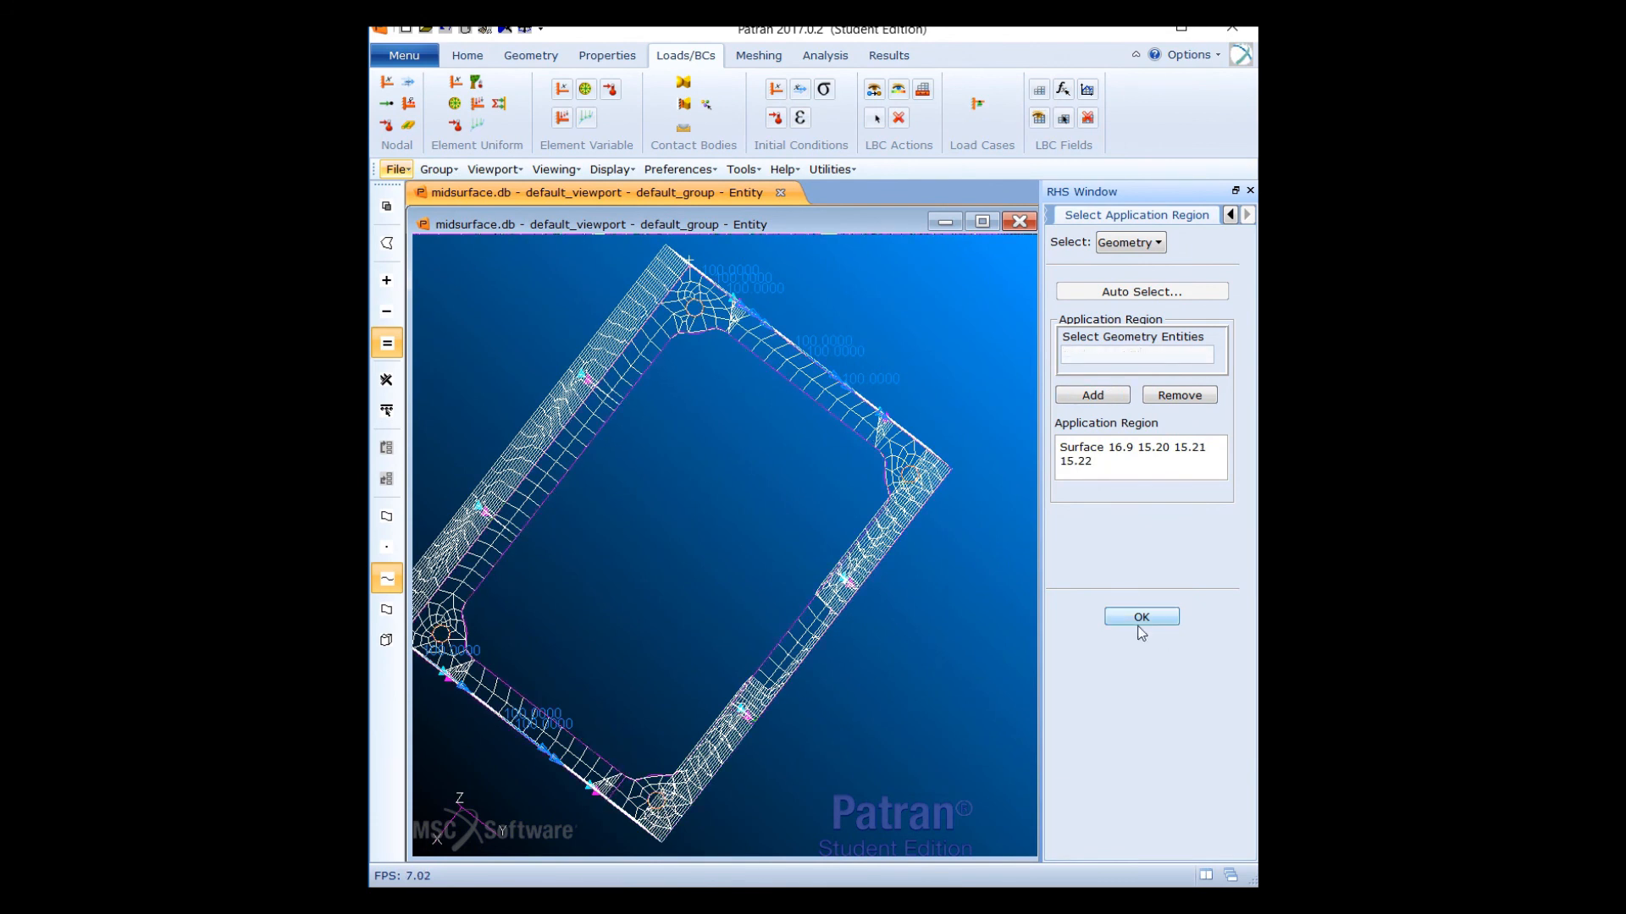
Accept the four corner hole edges as the application region and create the Fixed displacement set
{"action": "left_click", "coordinate": [1139, 619]}
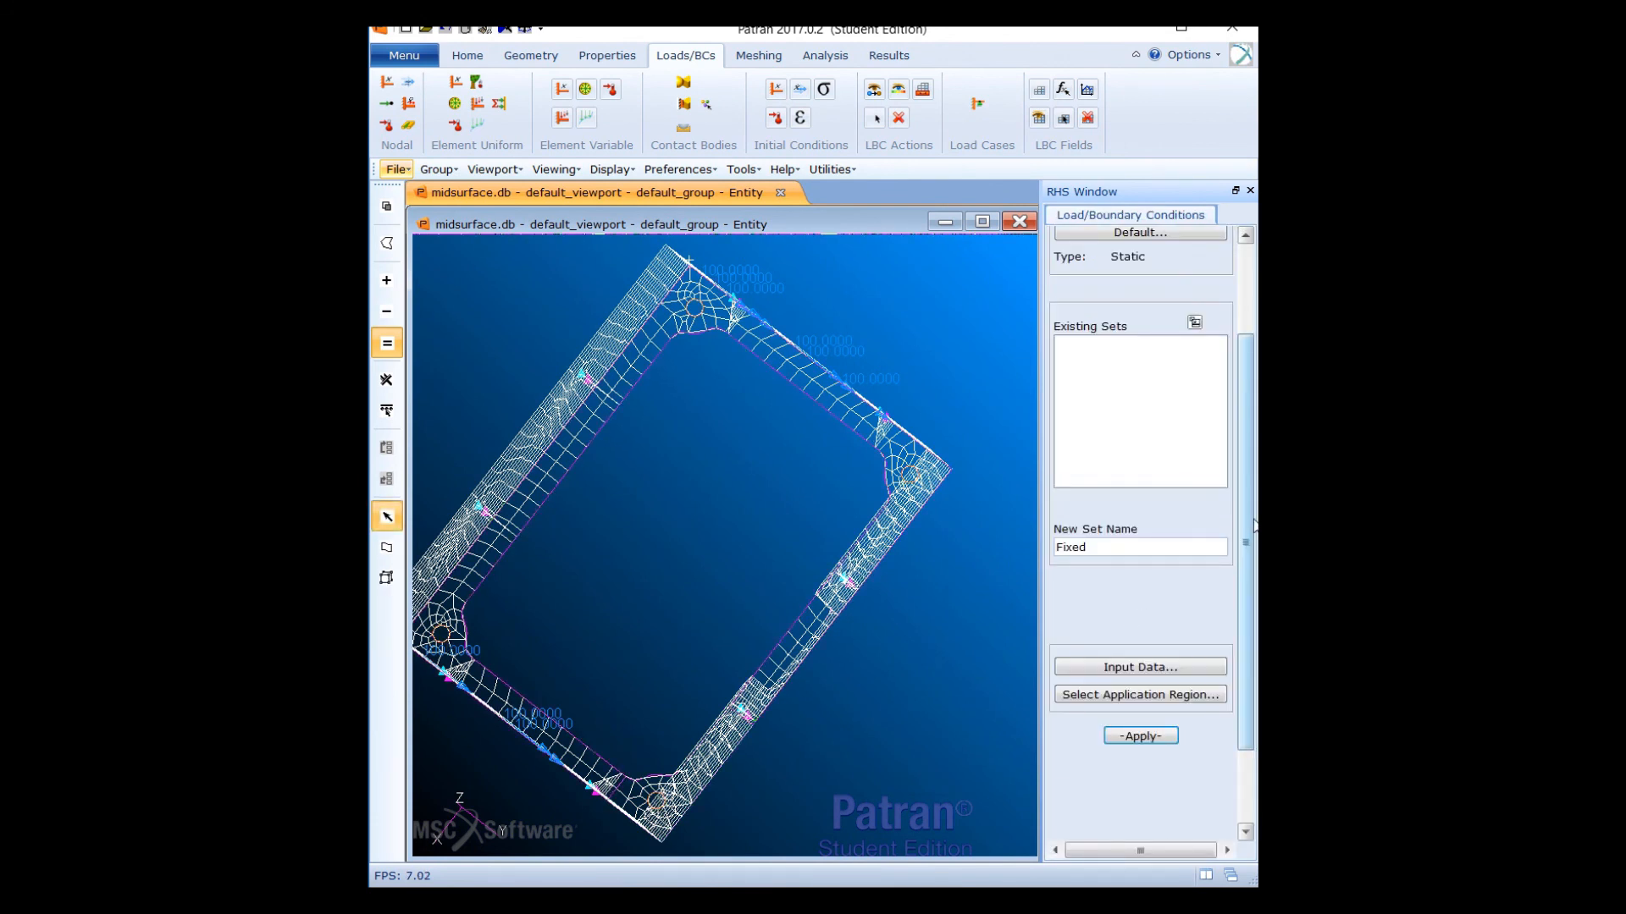
{"action": "scroll", "coordinate": [1254, 525], "scroll_direction": "down", "scroll_amount": 3}
{"action": "left_click", "coordinate": [1141, 629]}
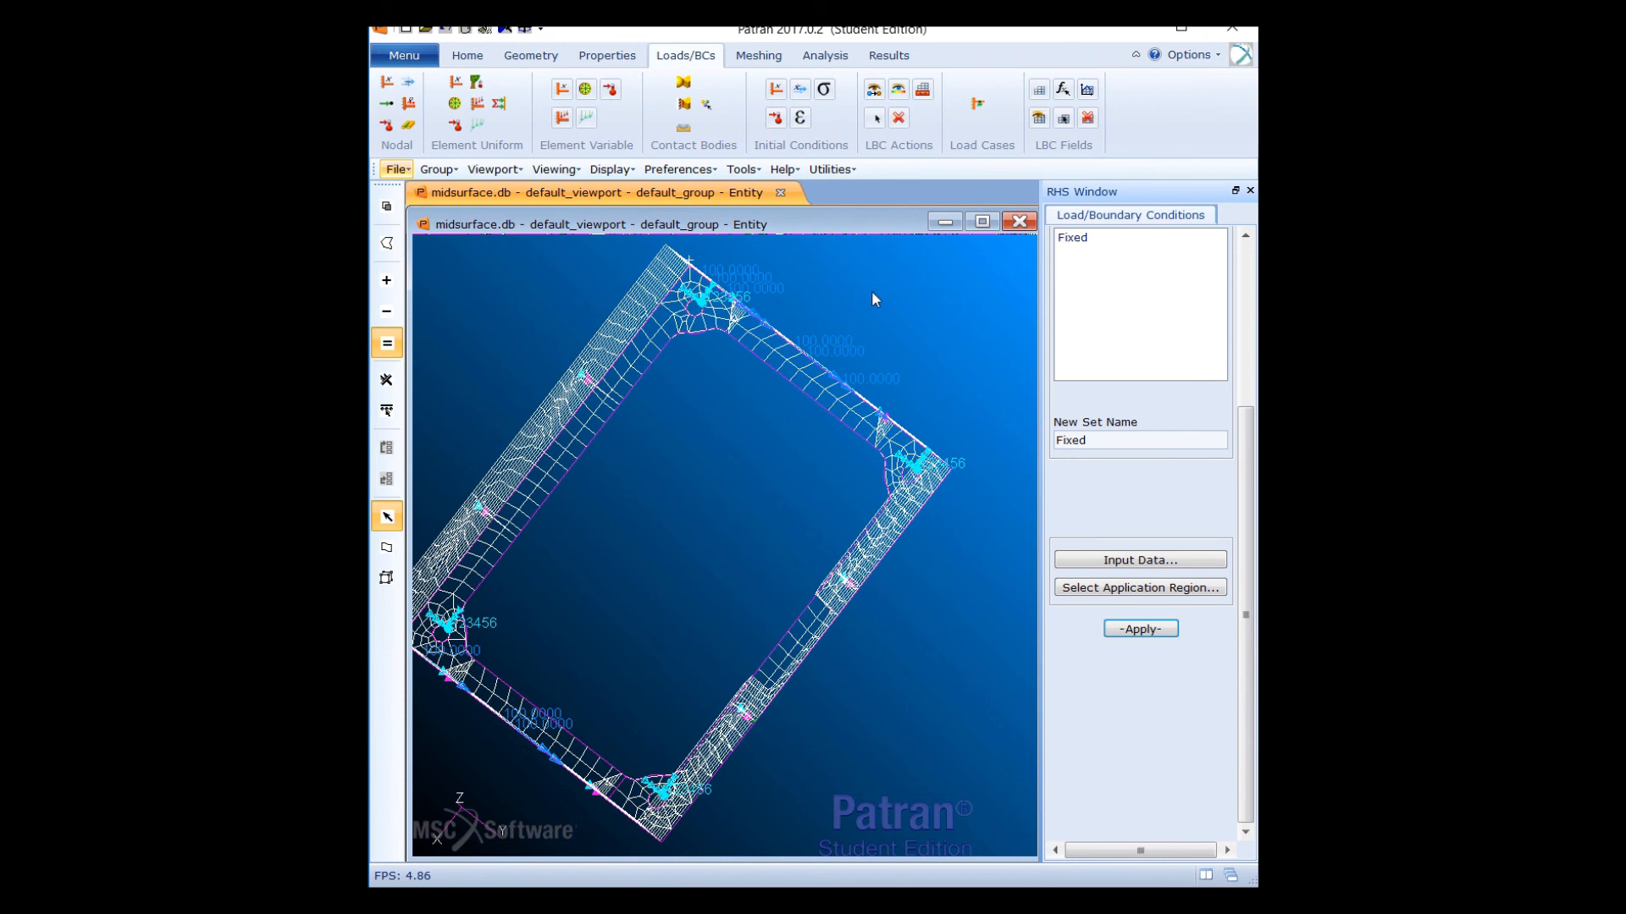
{"action": "middle_click_drag", "start_coordinate": [873, 293], "coordinate": [762, 246]}
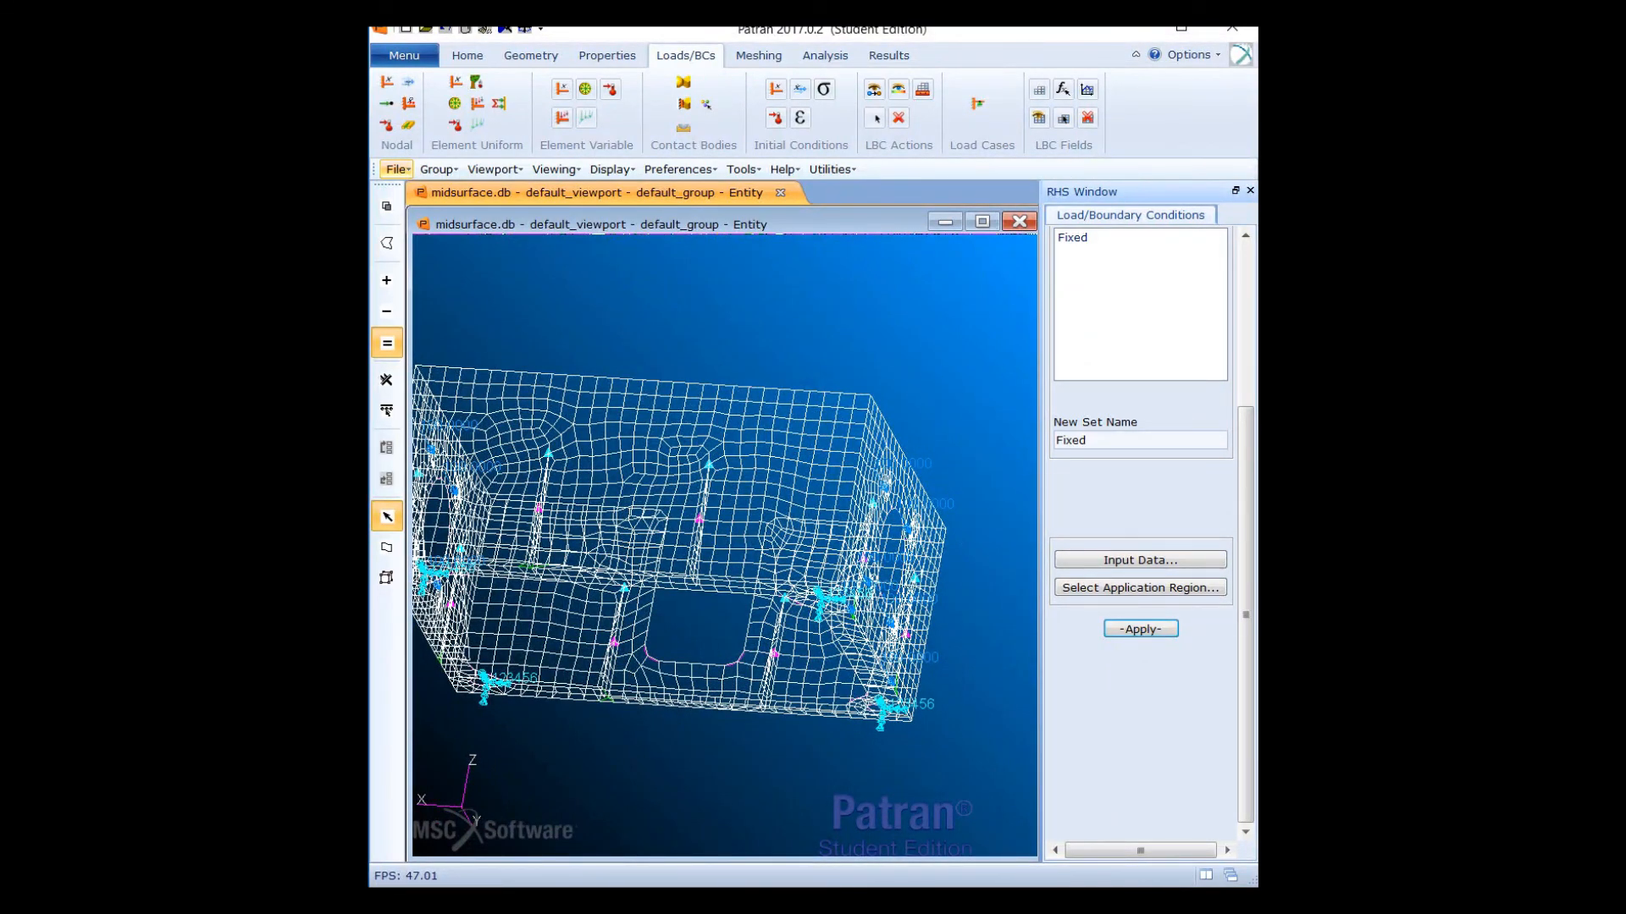
Start a new isotropic material with manual input and name it Aluminum
{"action": "left_click", "coordinate": [607, 55]}
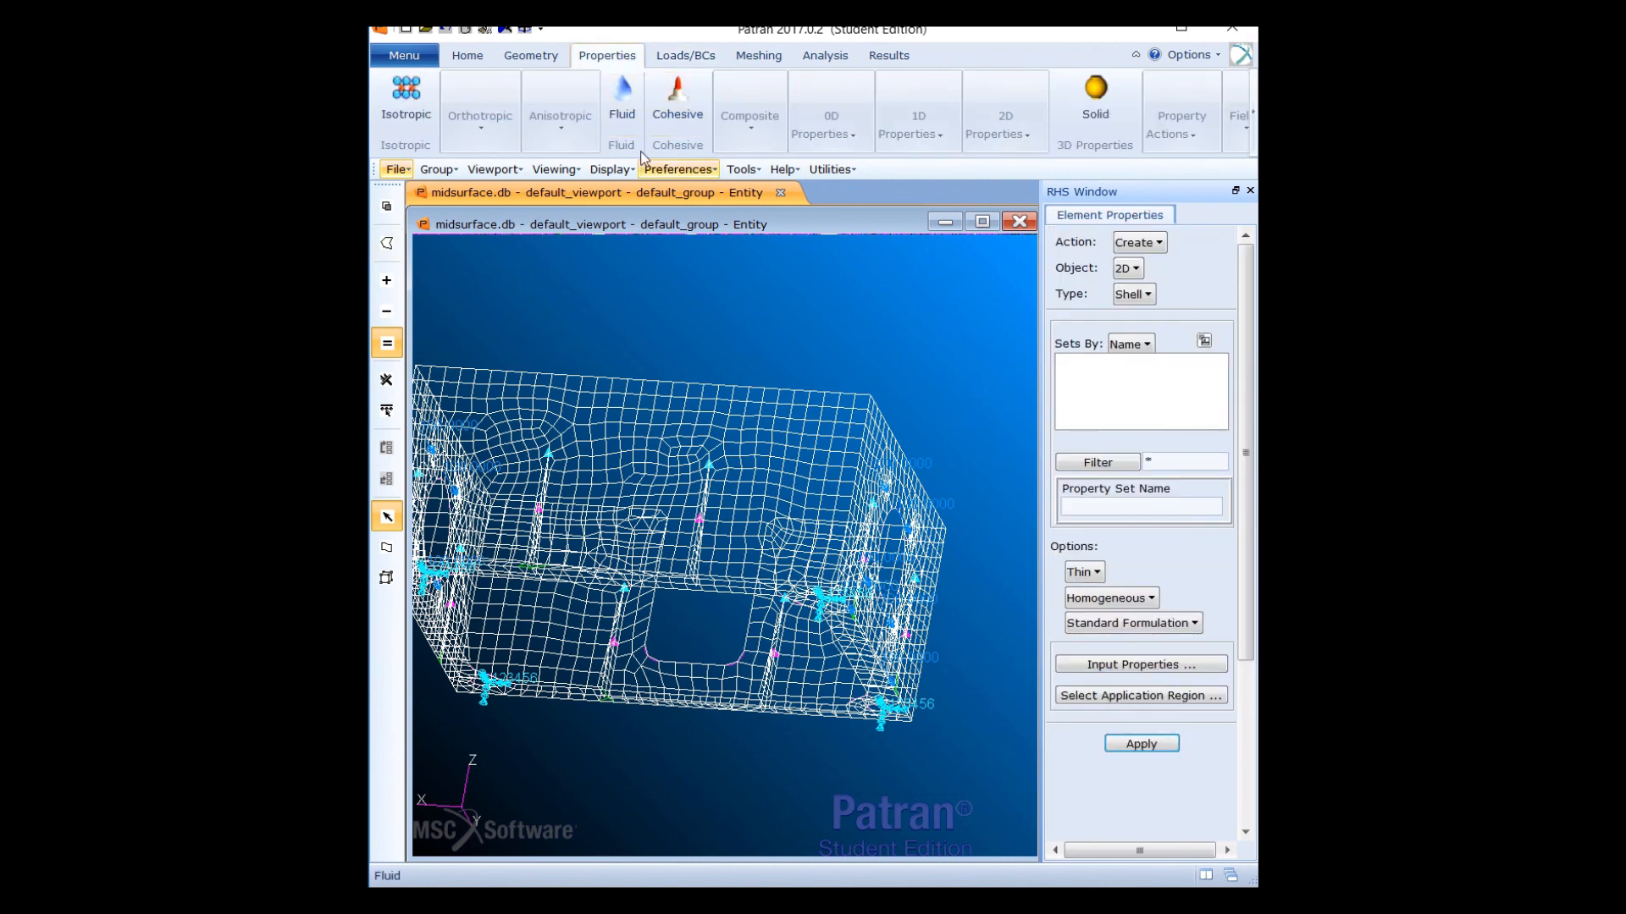
{"action": "left_click", "coordinate": [413, 104]}
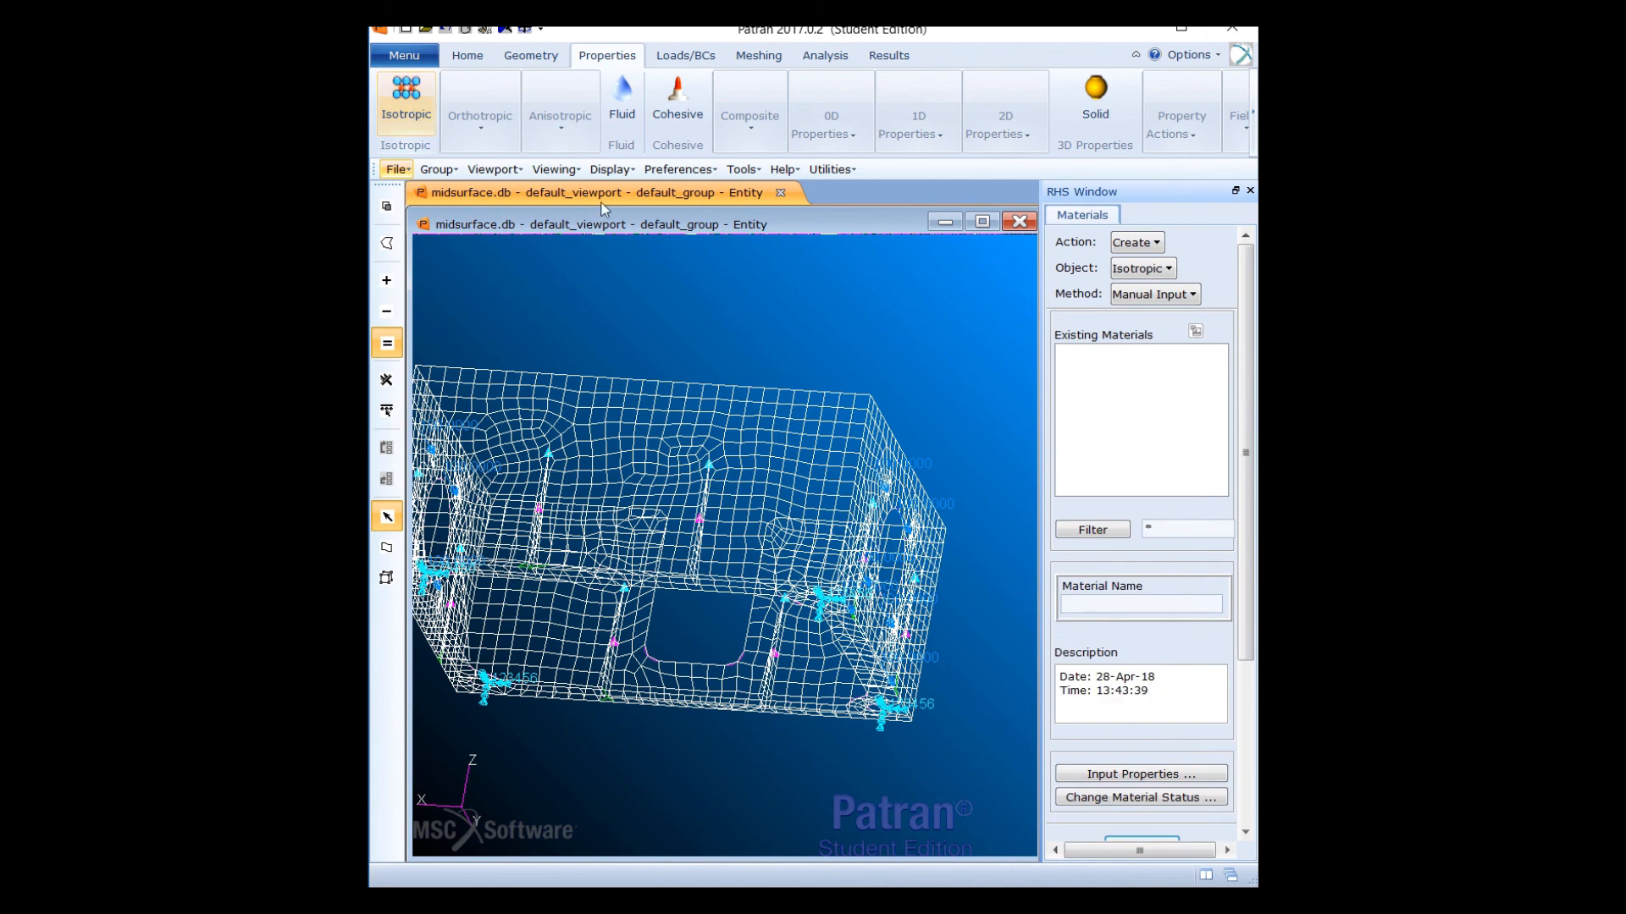
{"action": "left_click", "coordinate": [1096, 610]}
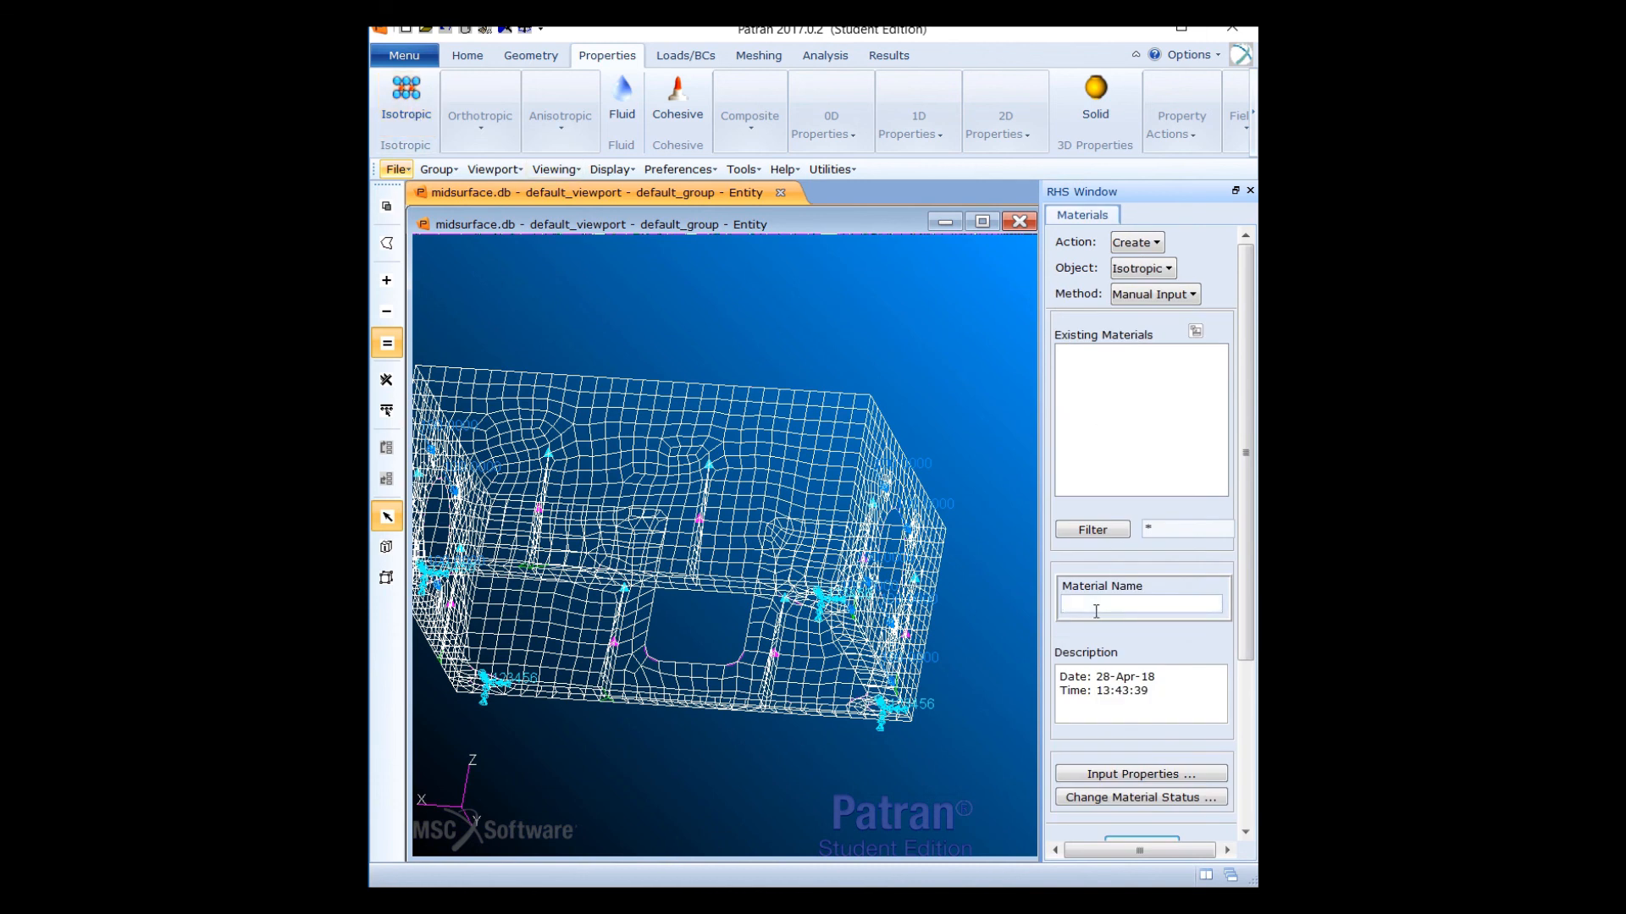
{"action": "type", "text": "Aluminum"}
Define the Aluminum material as linear elastic with an elastic modulus of 10e6 and a Poisson ratio of 0.3
{"action": "left_click_drag", "start_coordinate": [1247, 401], "coordinate": [1237, 513]}
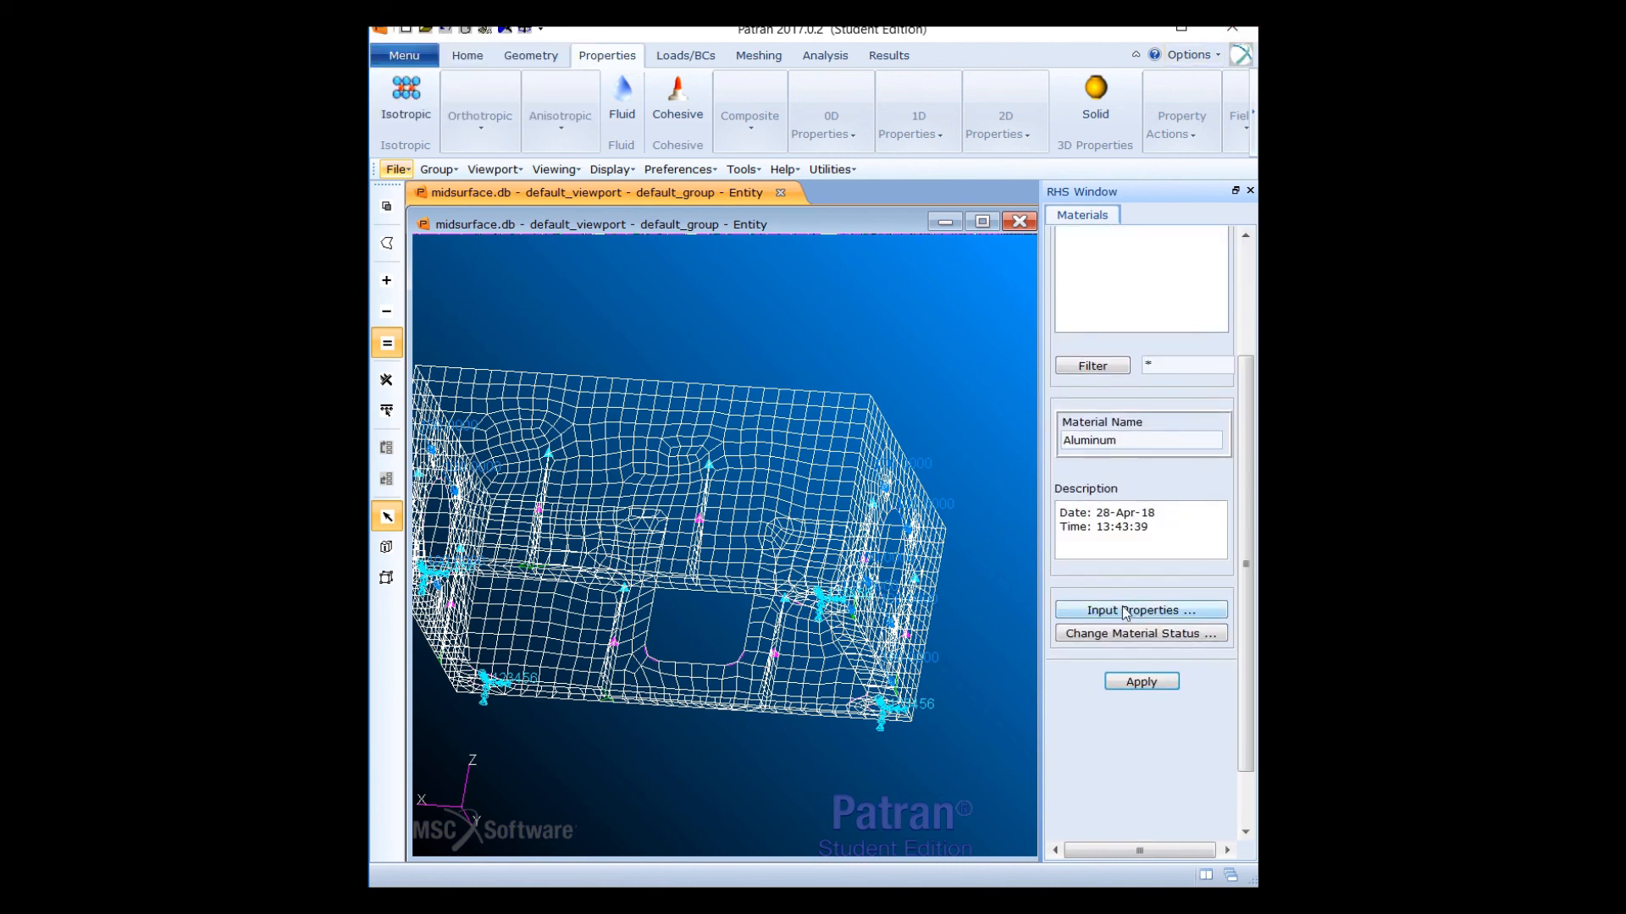
{"action": "left_click", "coordinate": [1126, 611]}
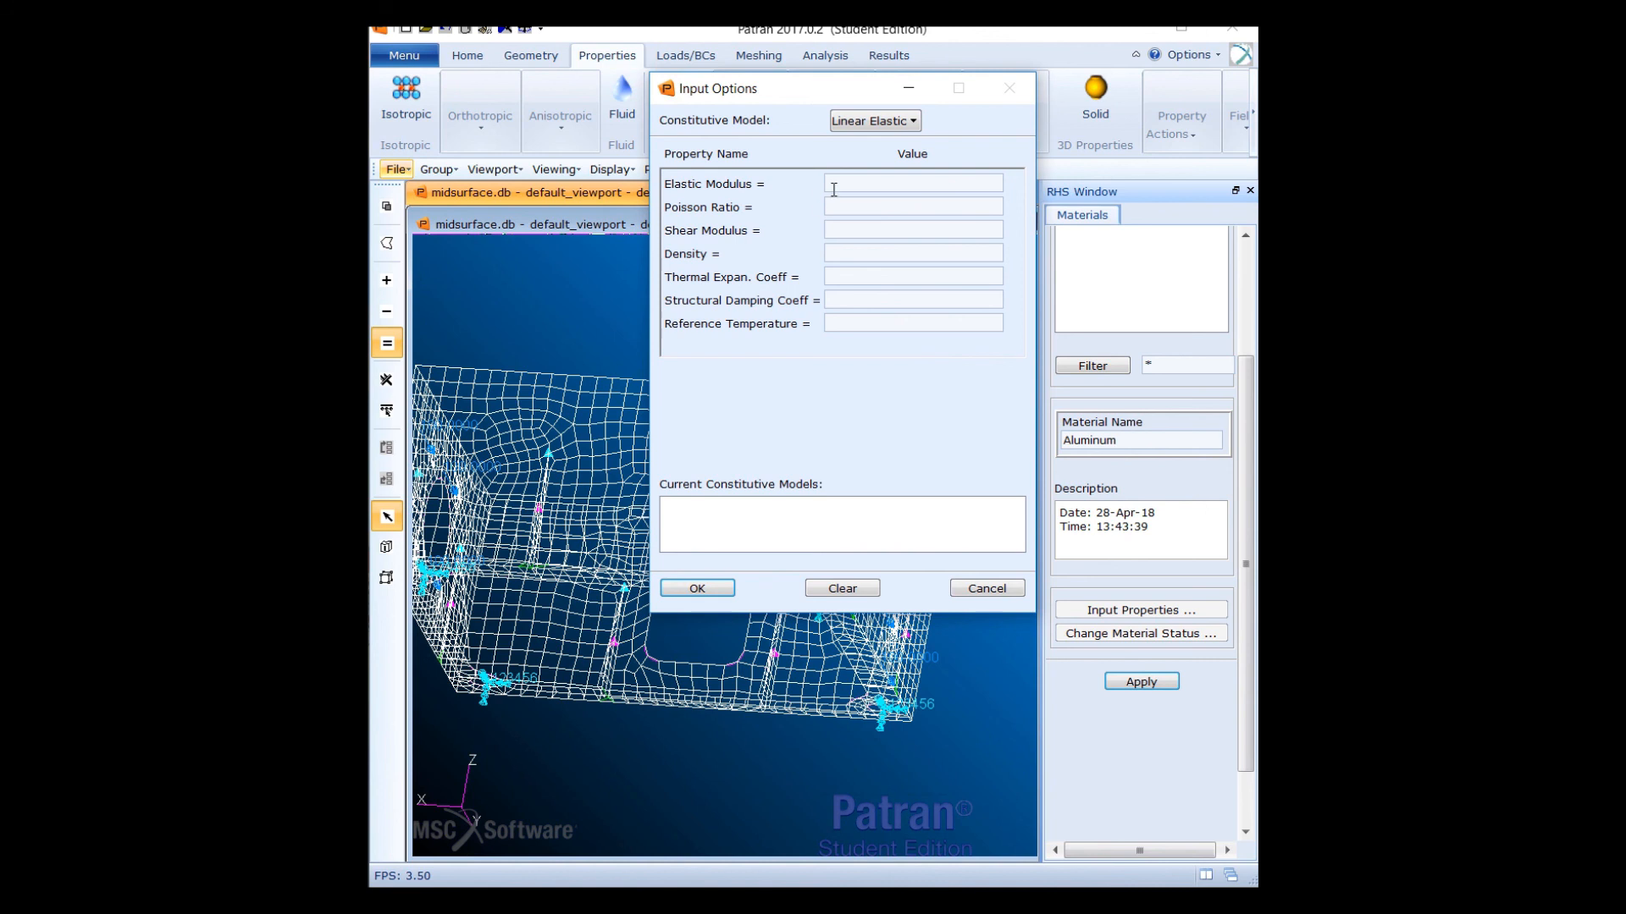
{"action": "left_click", "coordinate": [836, 183]}
{"action": "type", "text": "10"}
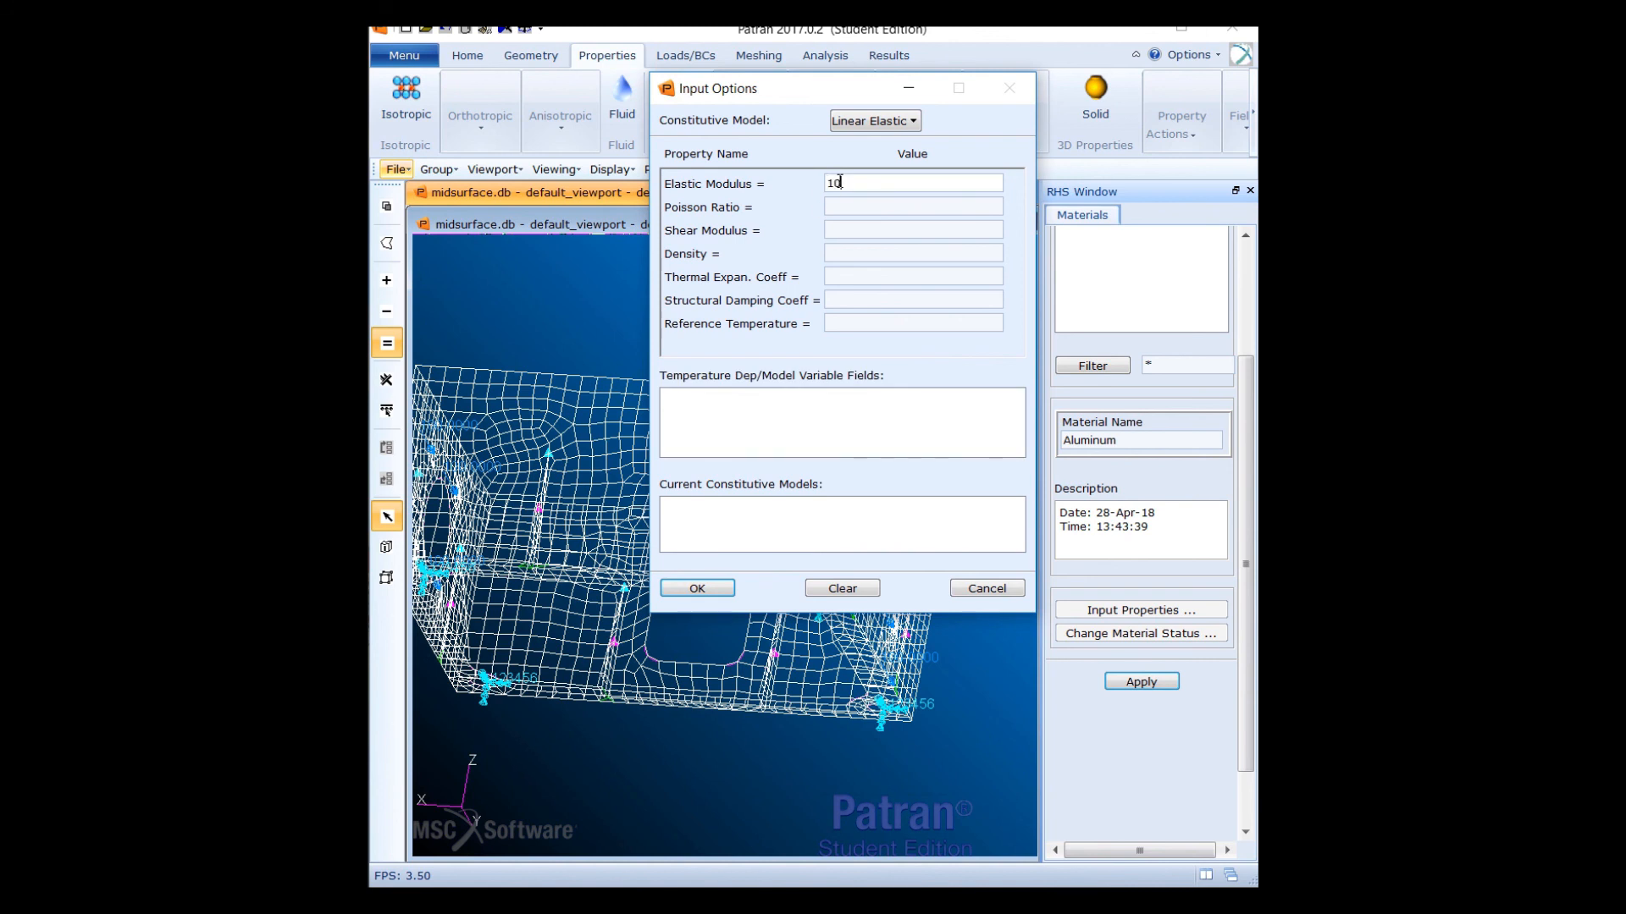
{"action": "type", "text": "e6"}
{"action": "left_click", "coordinate": [844, 205]}
{"action": "type", "text": "0.3"}
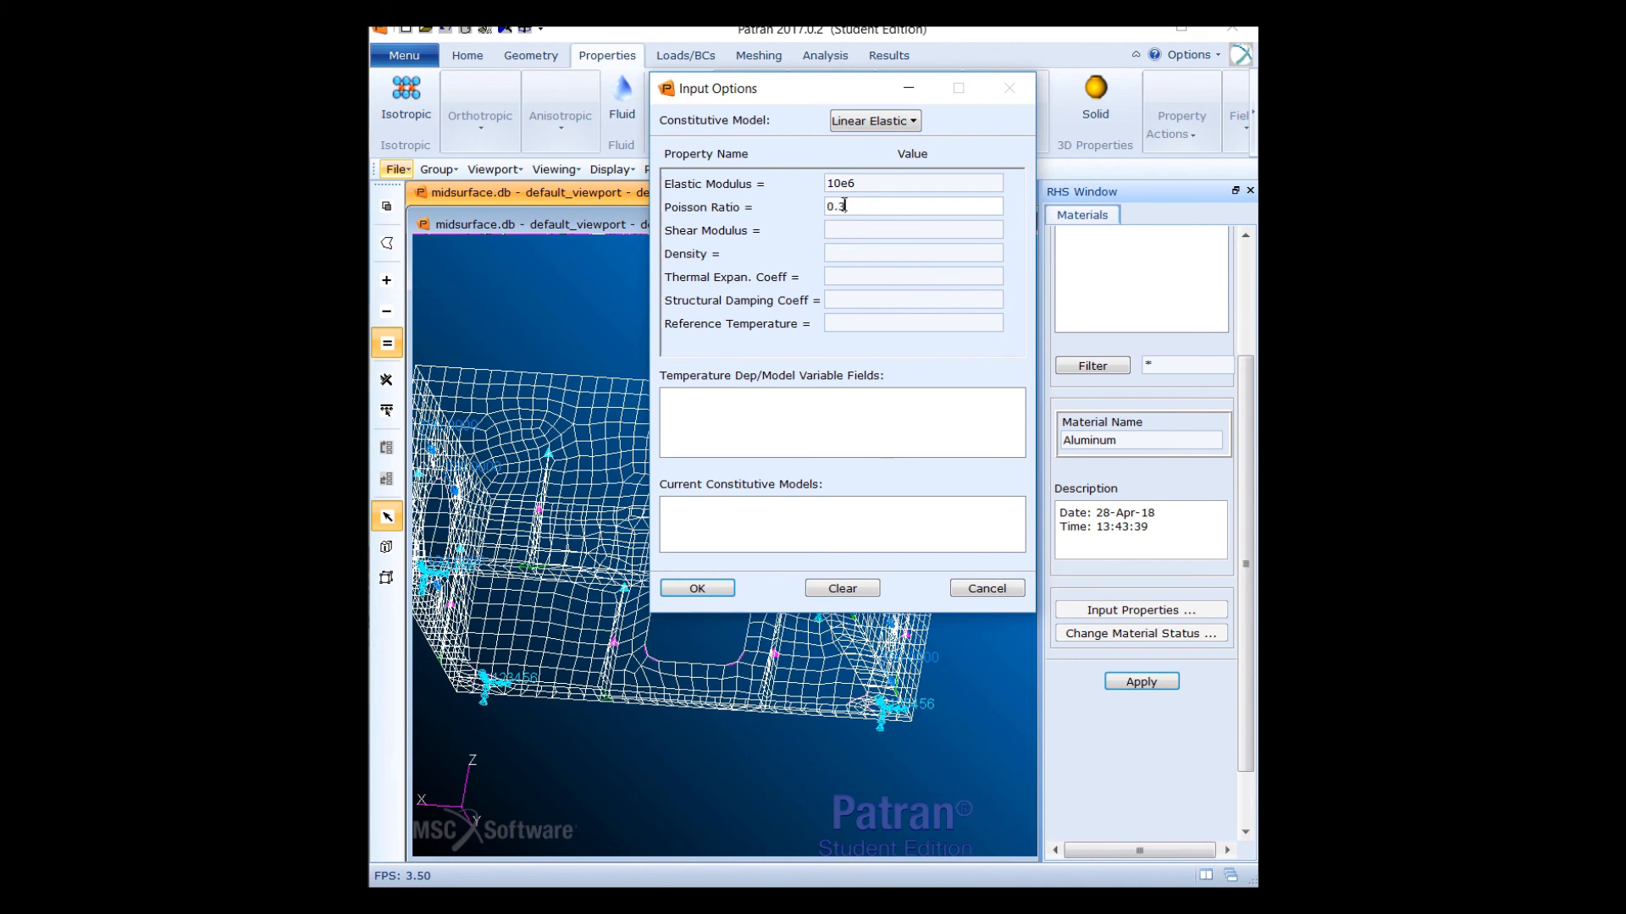
{"action": "left_click", "coordinate": [682, 593]}
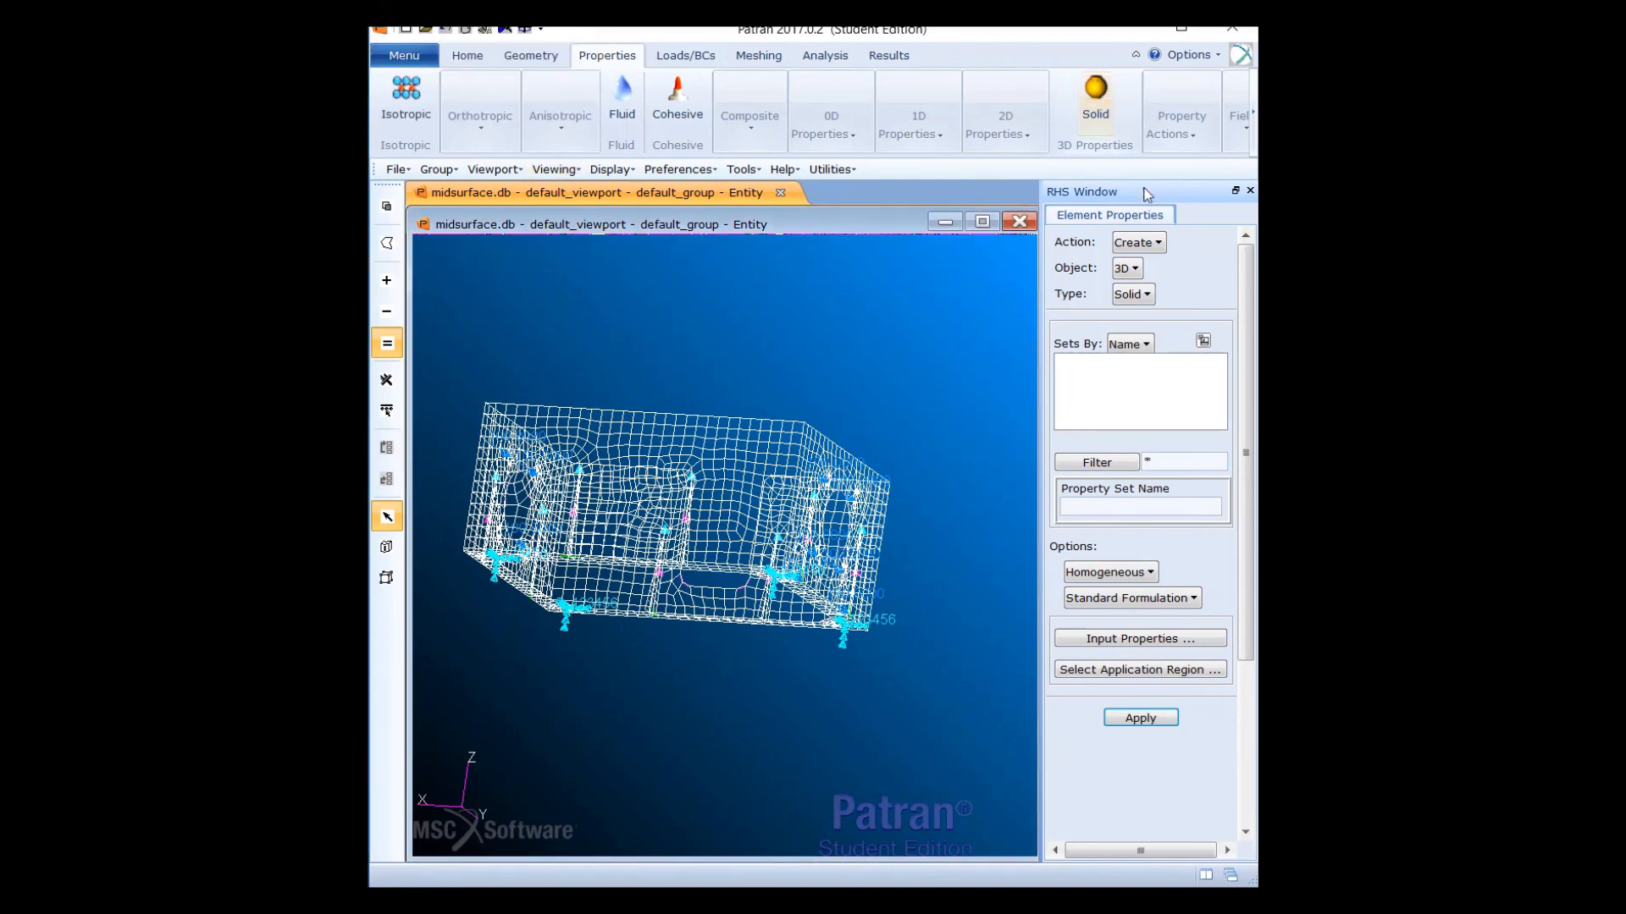
Start a new 2D shell element property set and name it 2D_Shell
{"action": "left_click", "coordinate": [1127, 268]}
{"action": "left_click", "coordinate": [1157, 336]}
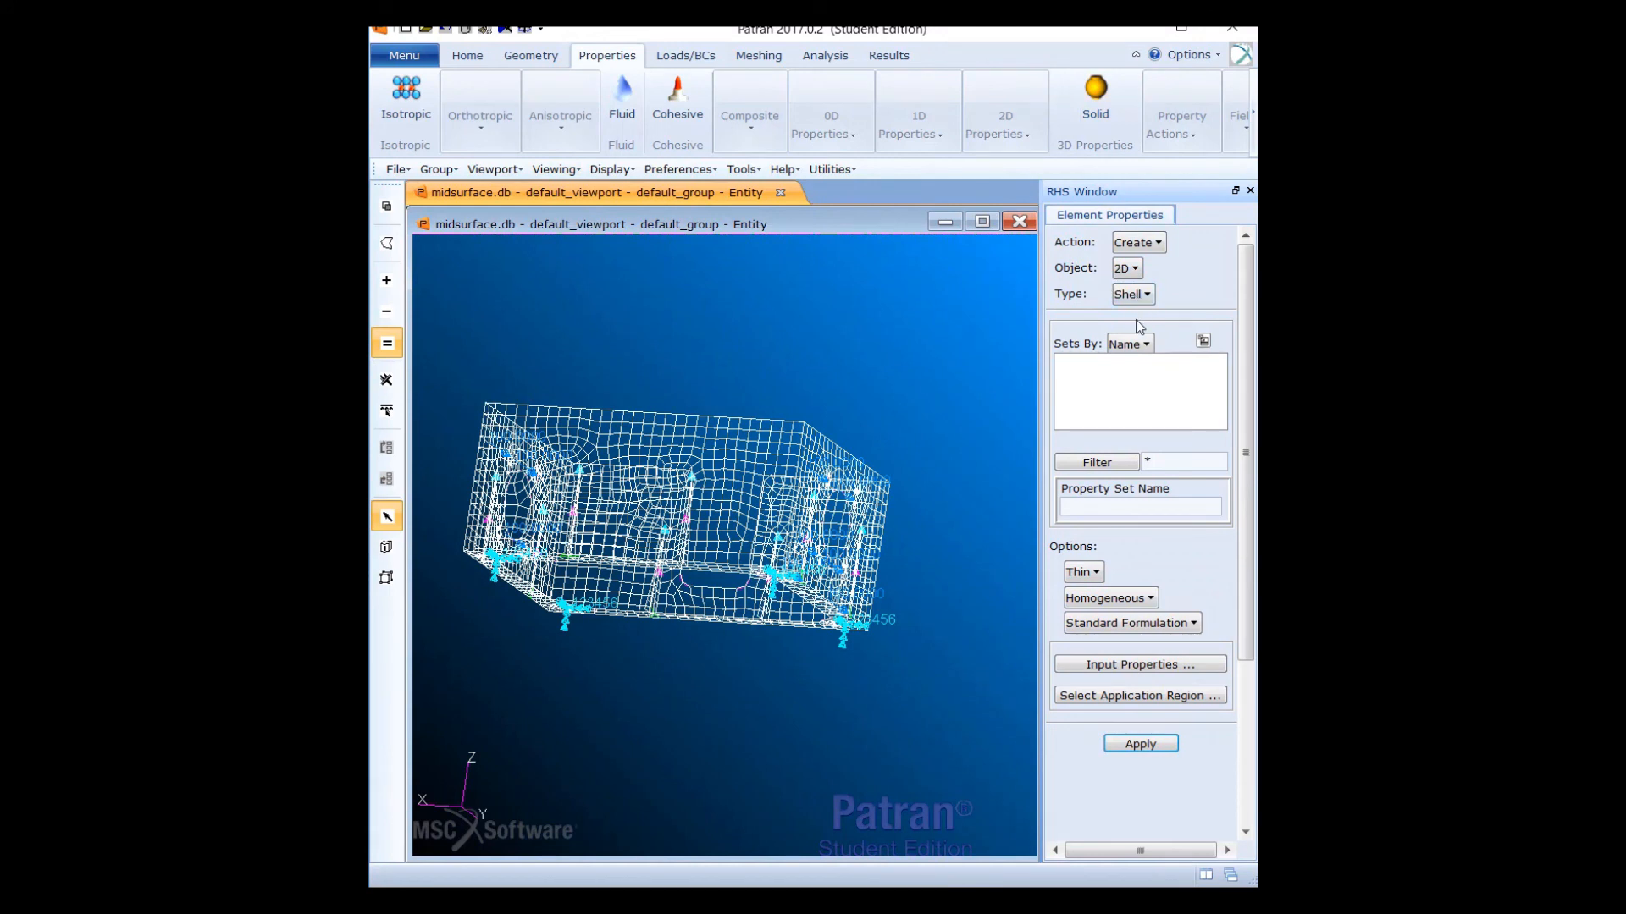
{"action": "left_click", "coordinate": [1104, 506]}
{"action": "type", "text": "2D_Shell"}
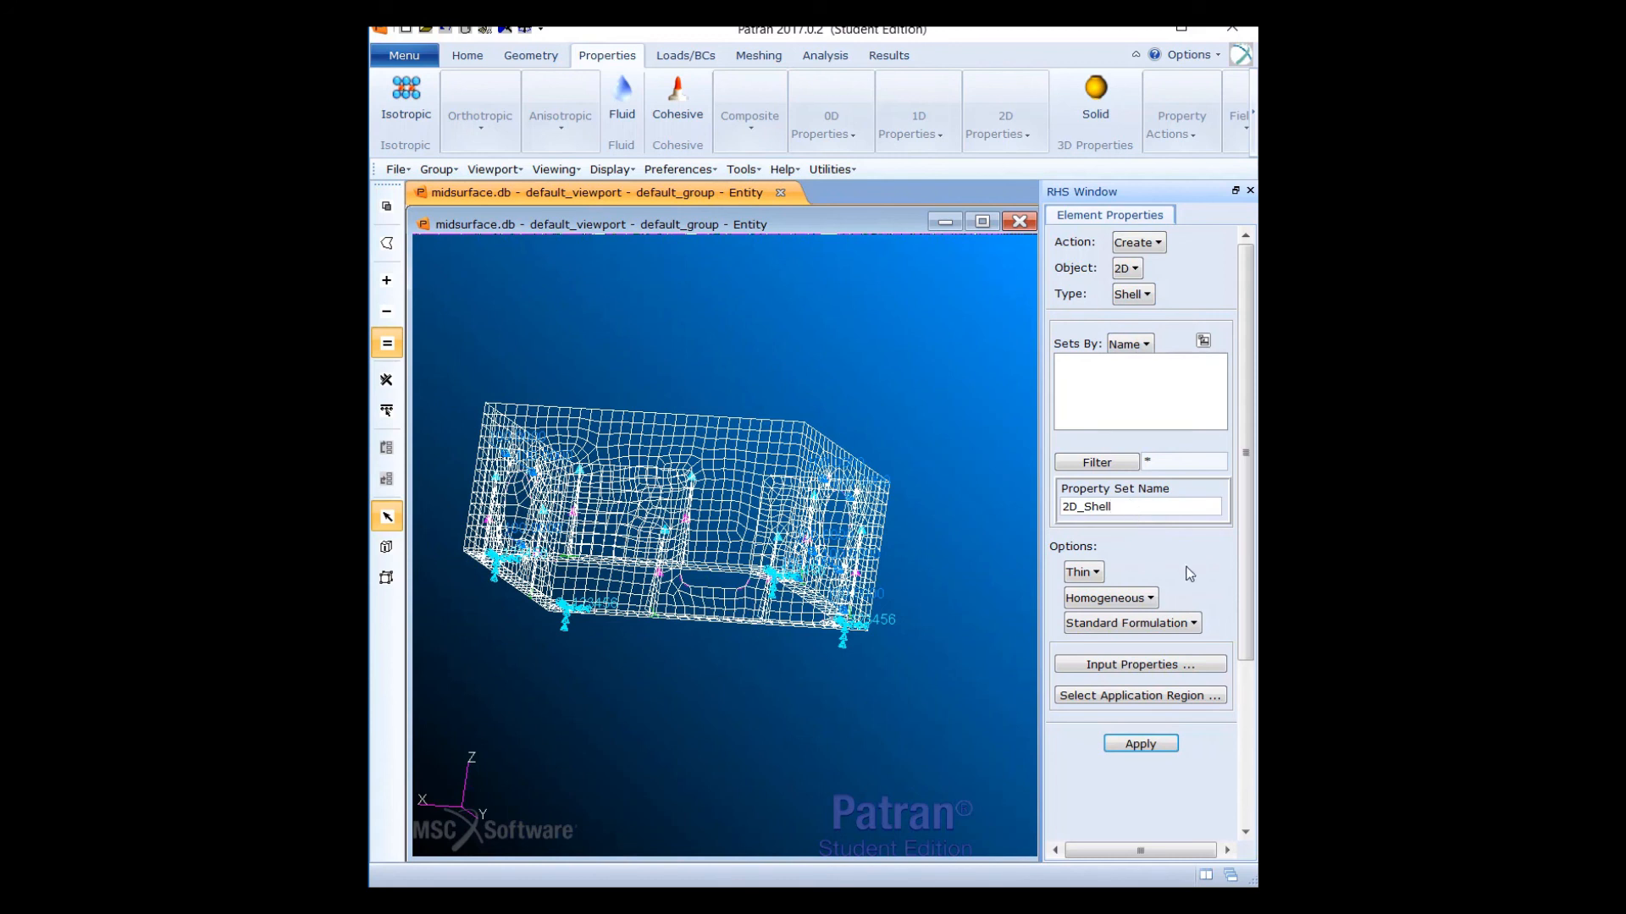
Assign the existing Aluminum material to the 2D_Shell property set and accept its input properties
{"action": "left_click", "coordinate": [1192, 663]}
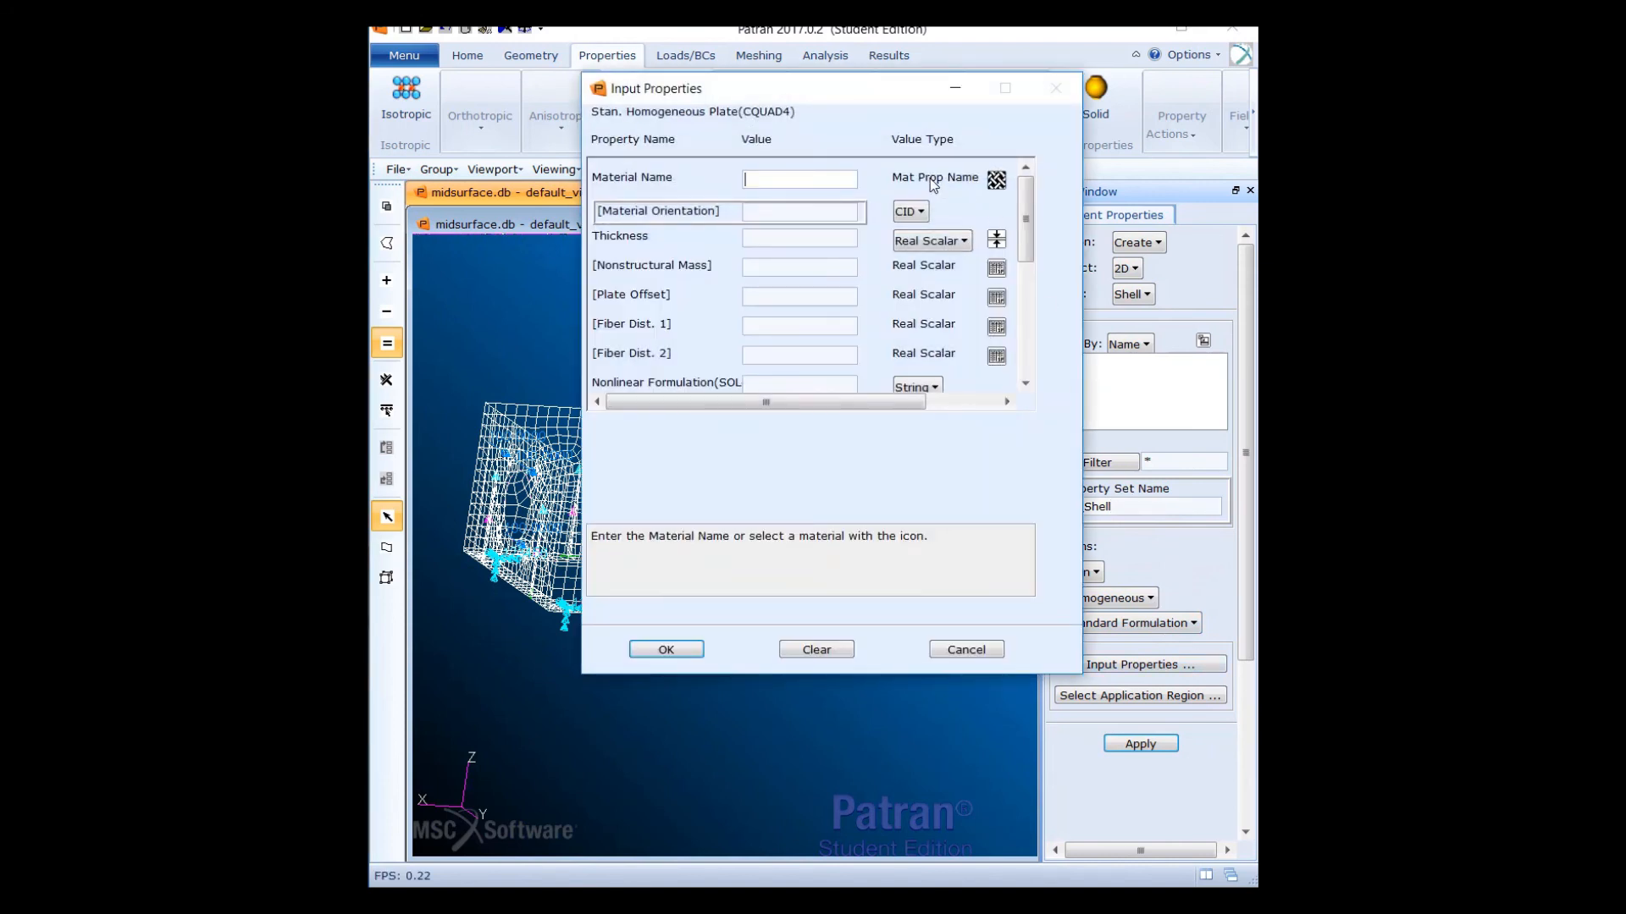
{"action": "left_click", "coordinate": [1001, 180]}
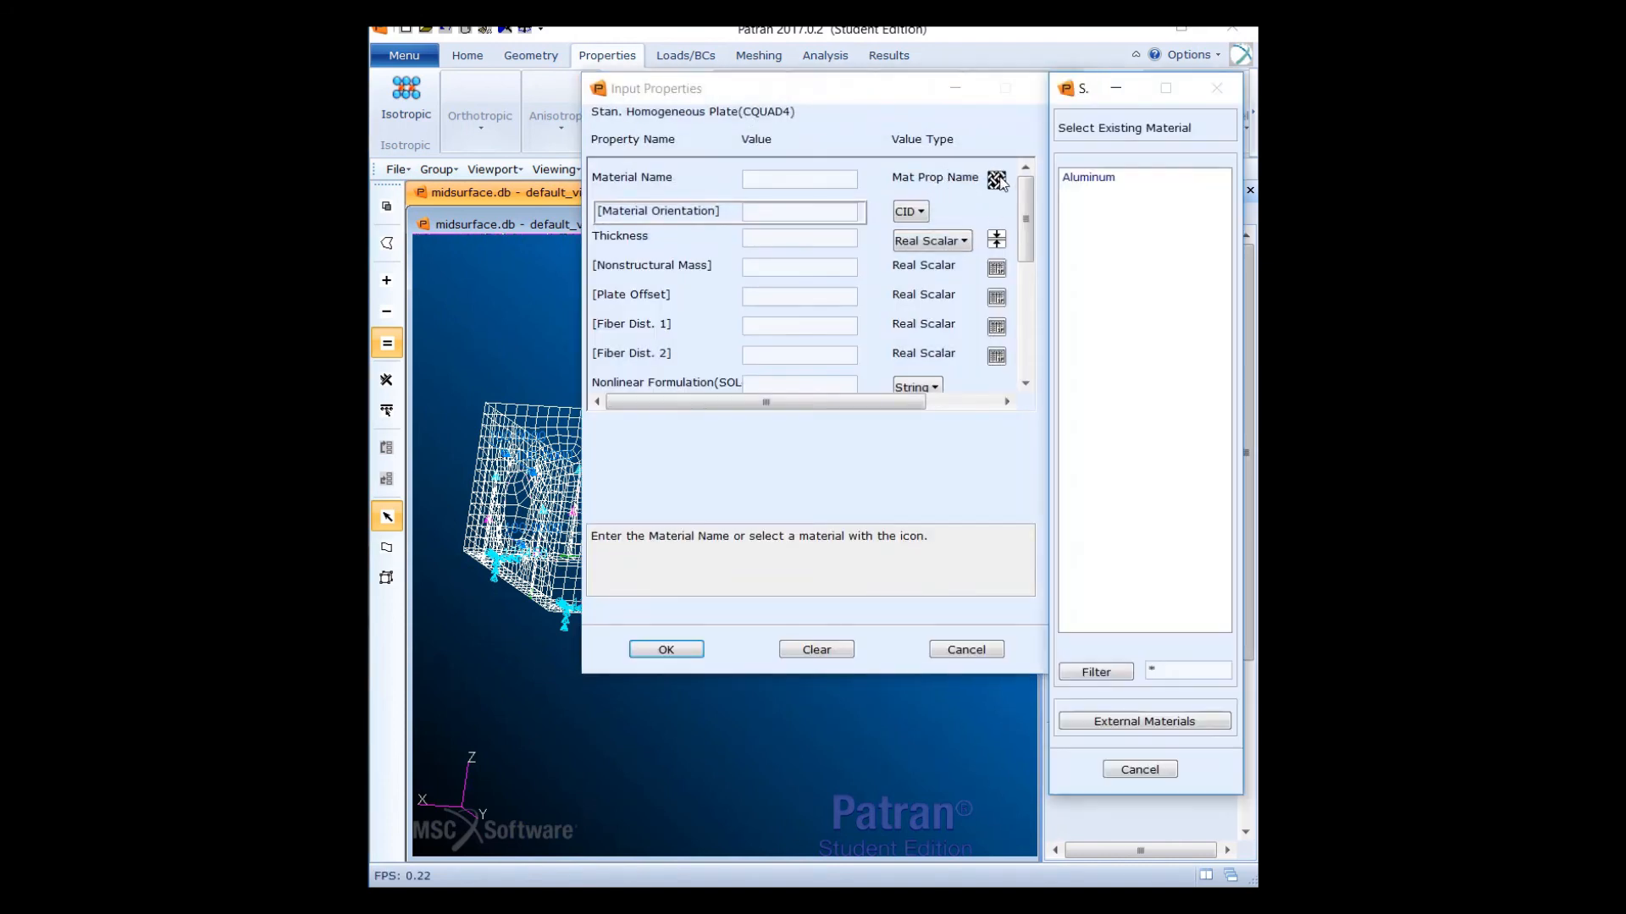
{"action": "left_click", "coordinate": [1087, 180]}
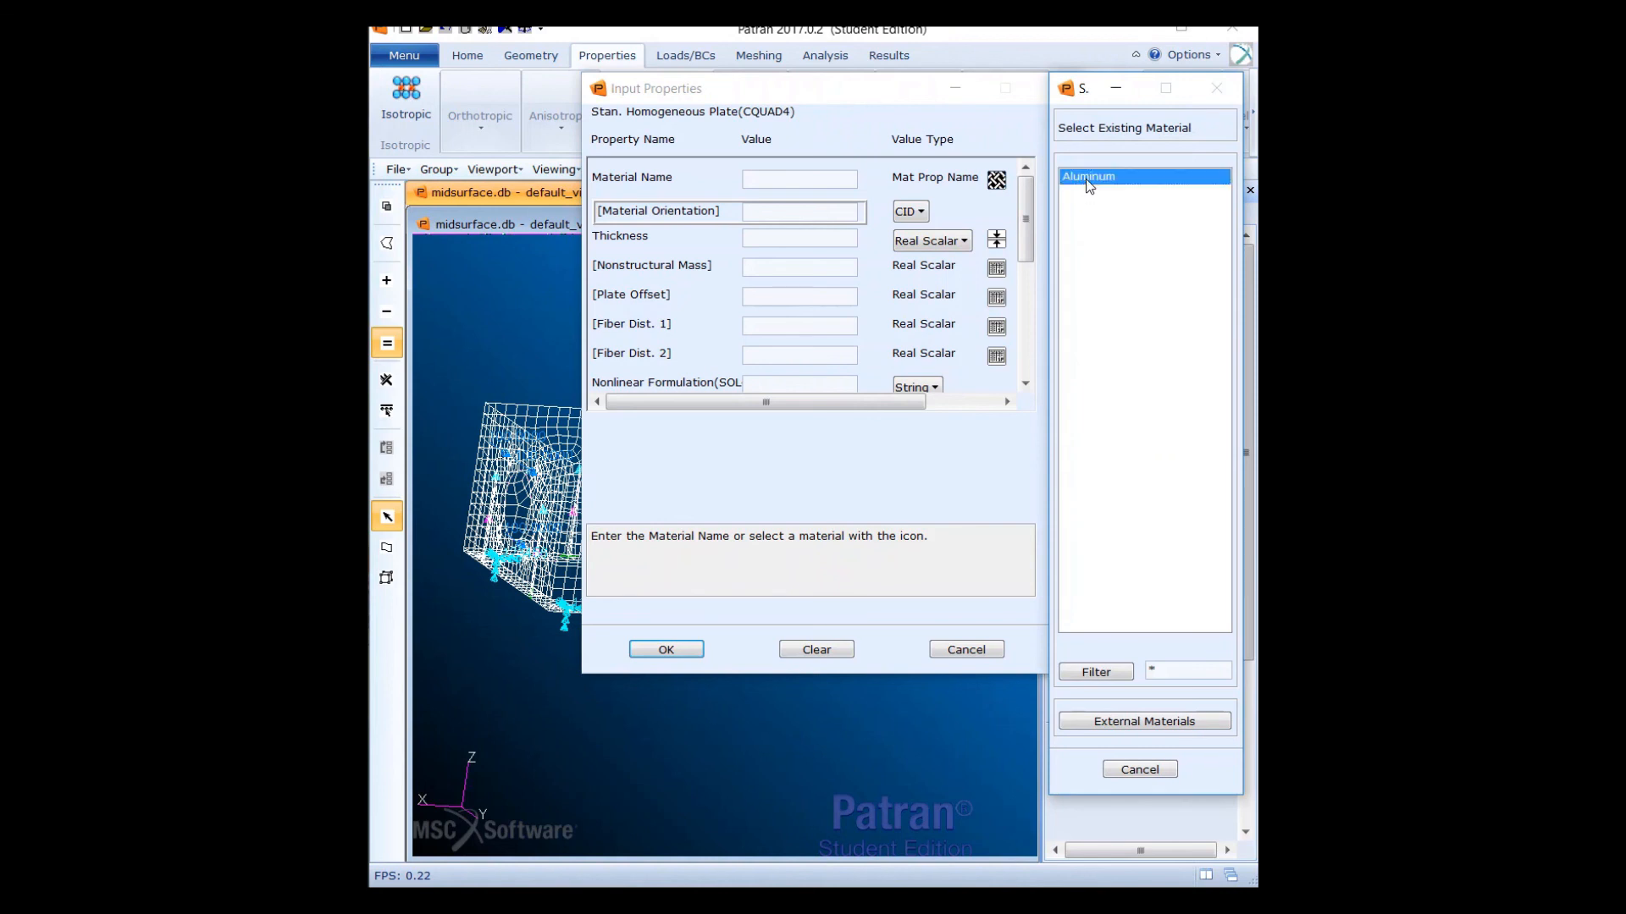
{"action": "left_click", "coordinate": [692, 652]}
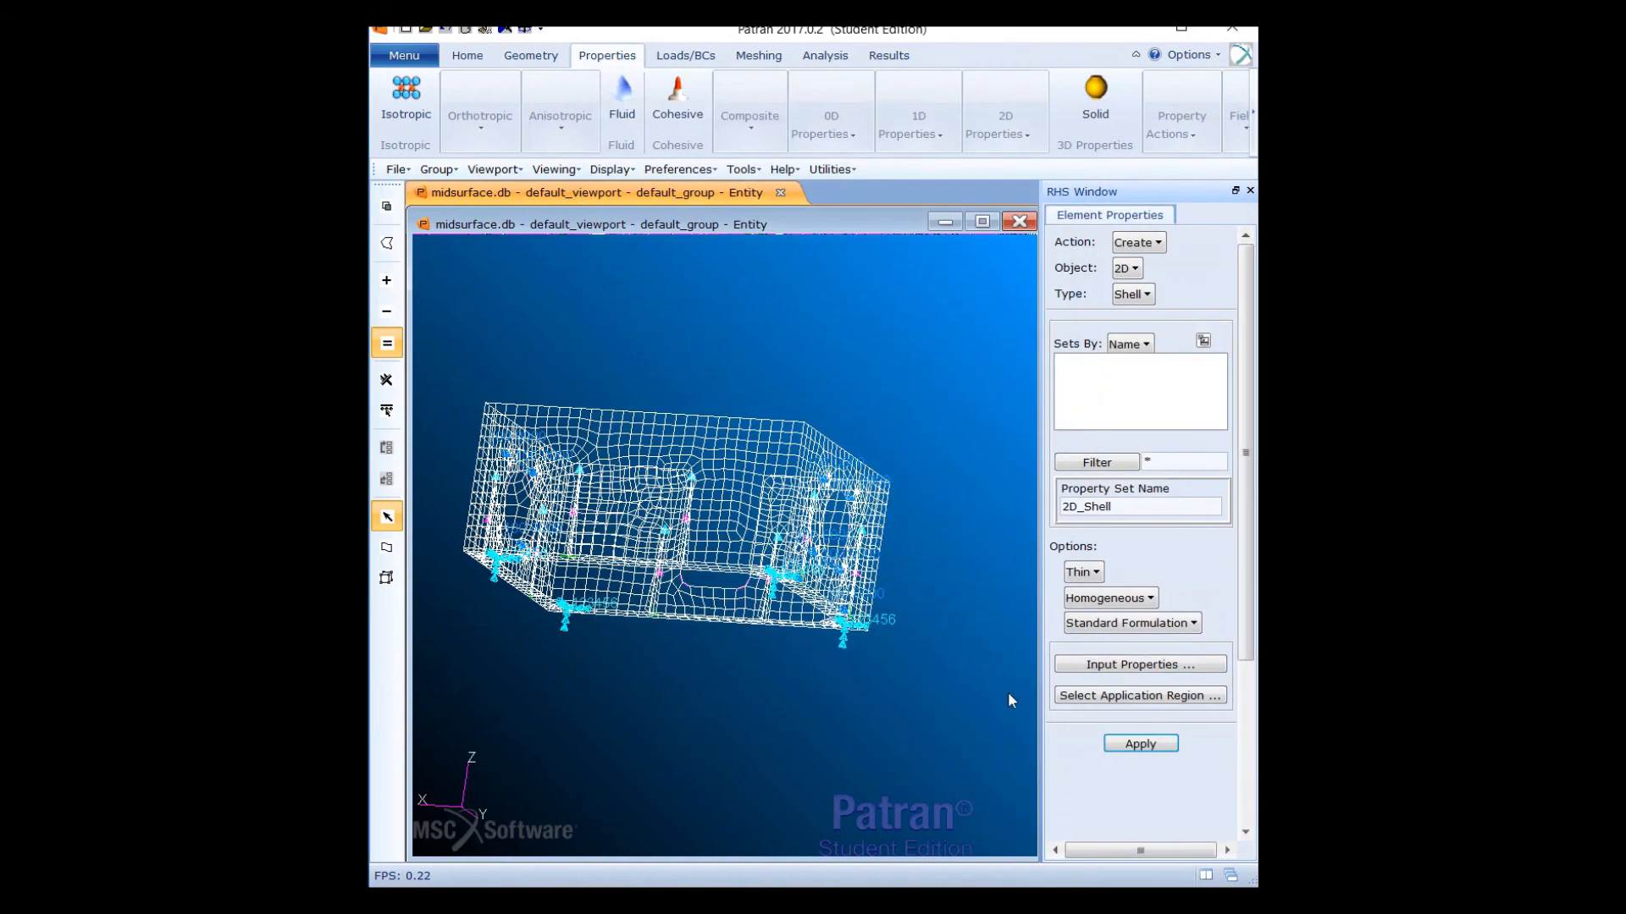
Set the shell thickness of 2D_Shell to 0.125 and apply the property set
{"action": "left_click", "coordinate": [1099, 669]}
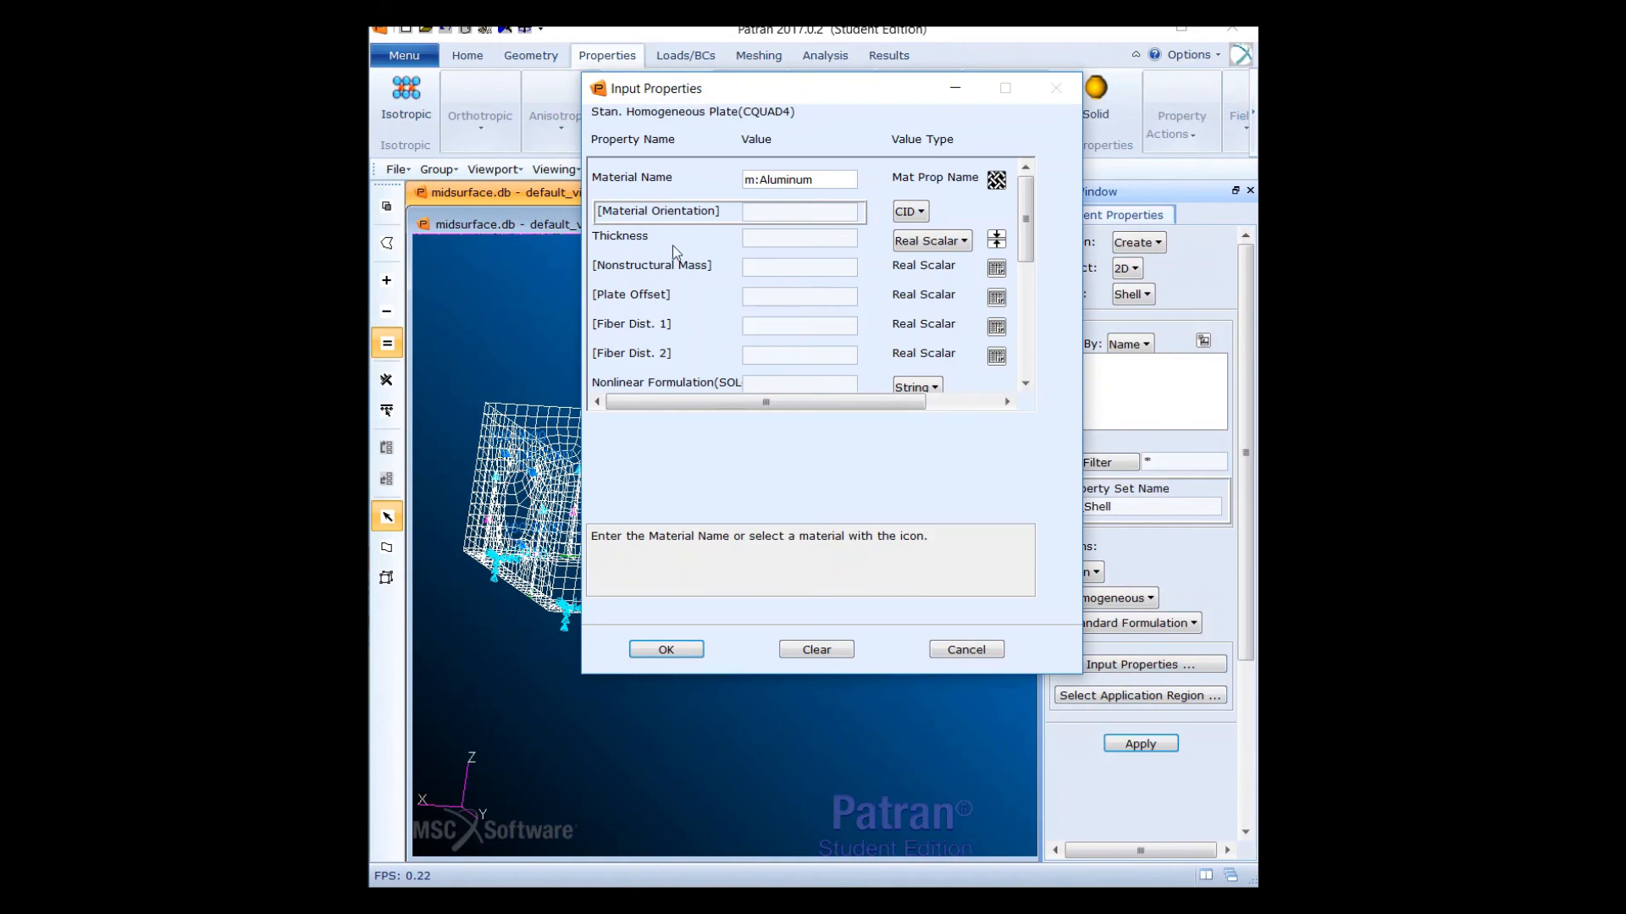
{"action": "left_click", "coordinate": [760, 243]}
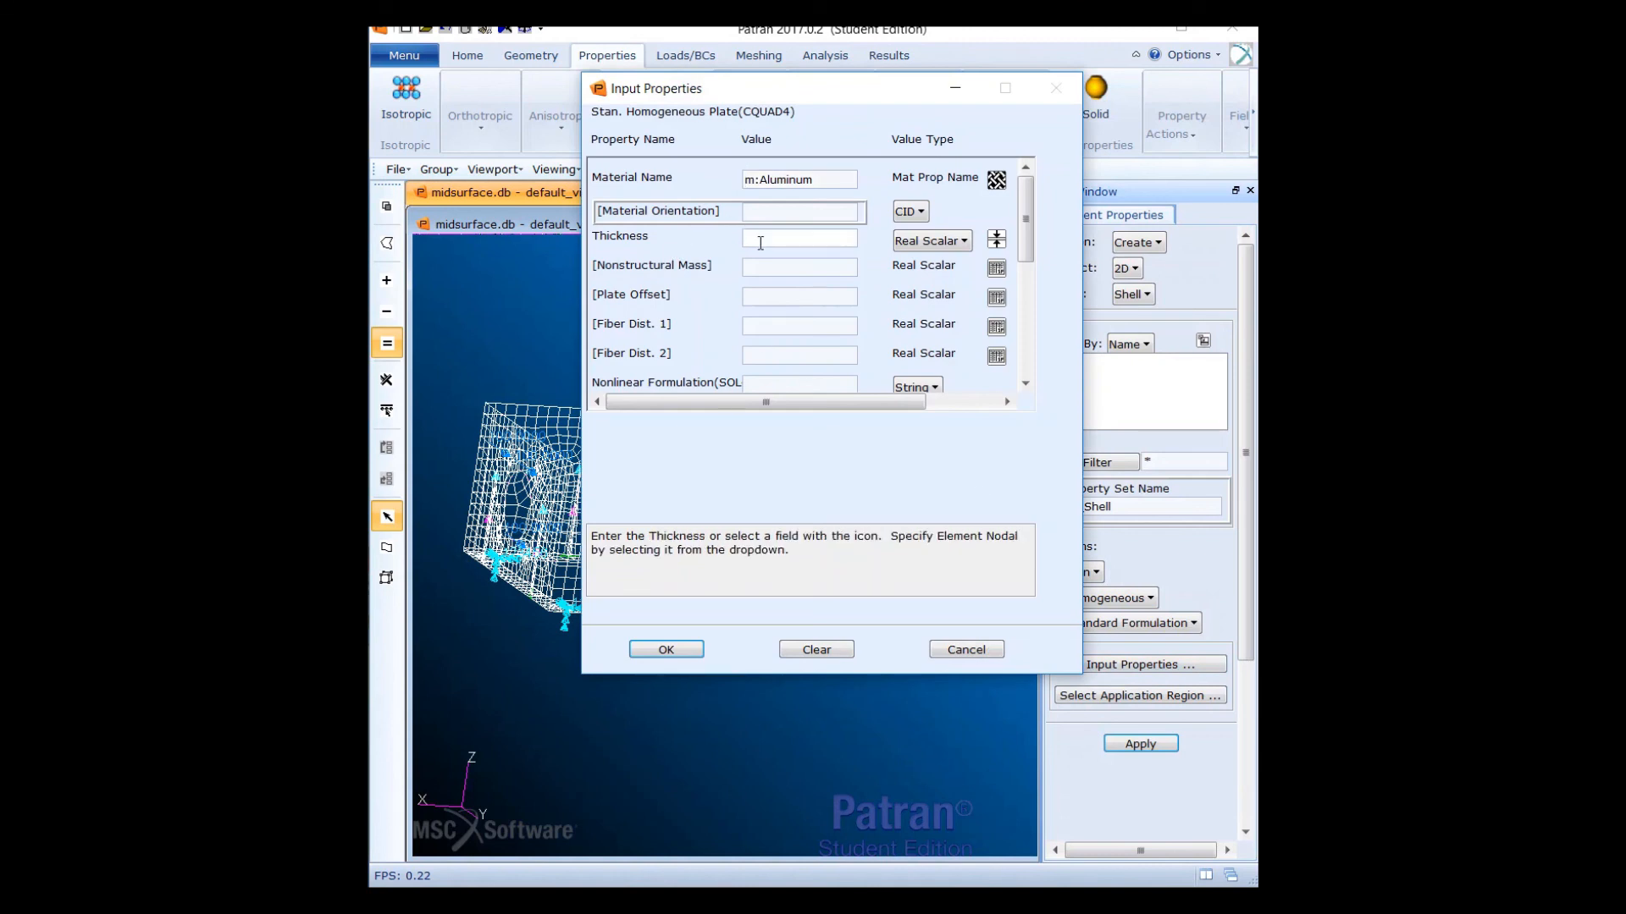
{"action": "type", "text": "0"}
{"action": "type", "text": "125"}
{"action": "left_click", "coordinate": [693, 649]}
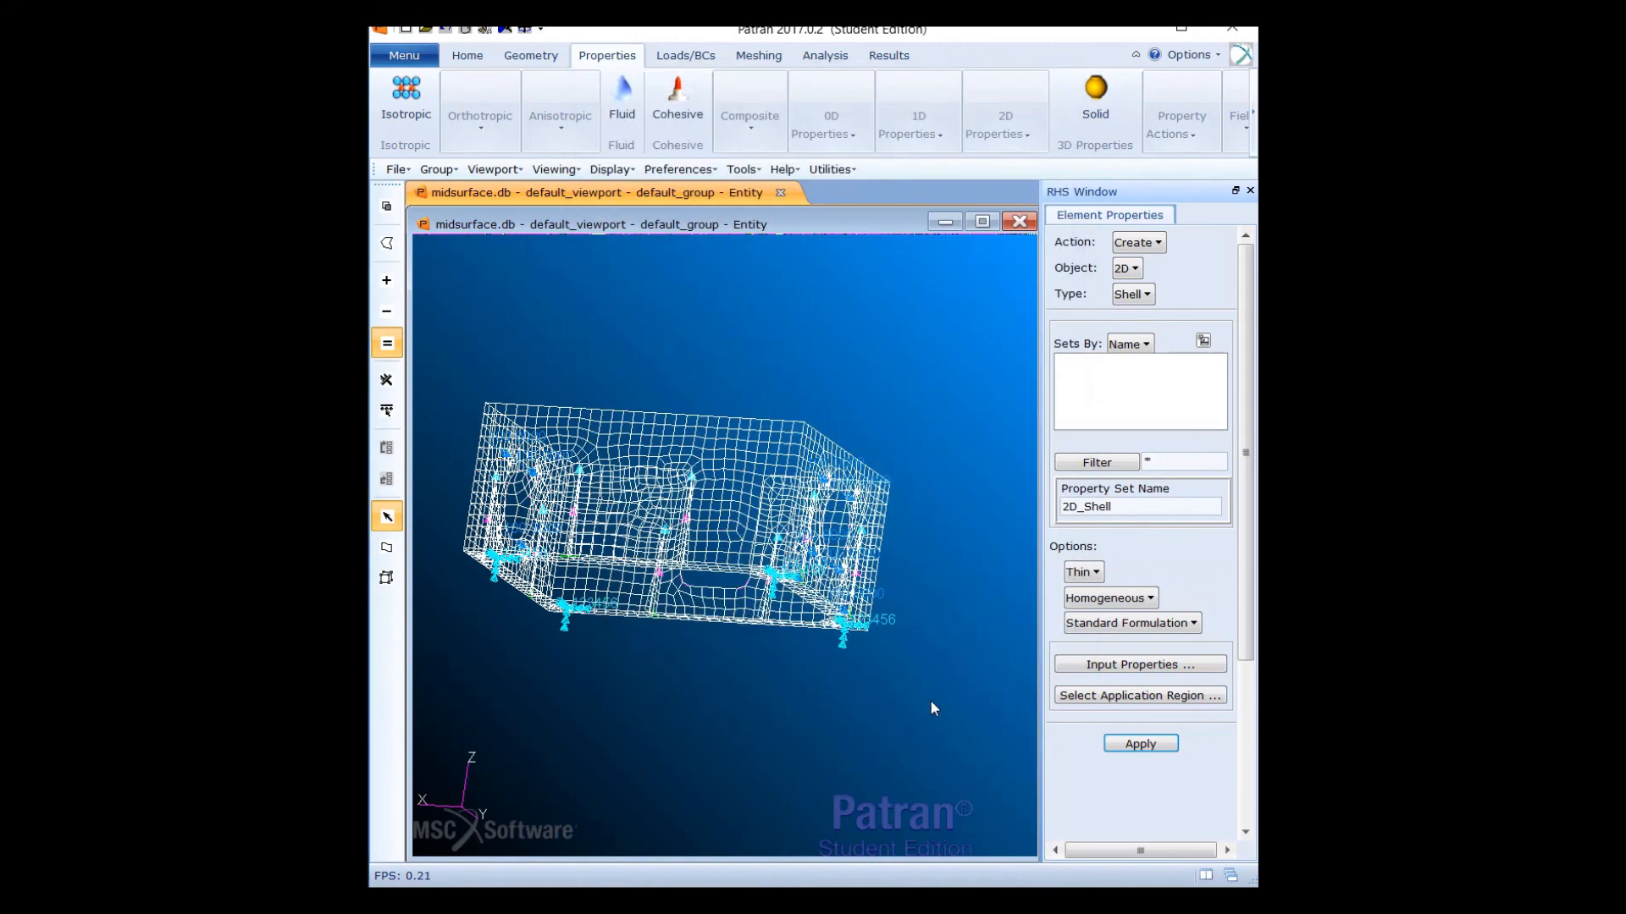
{"action": "left_click", "coordinate": [1126, 745]}
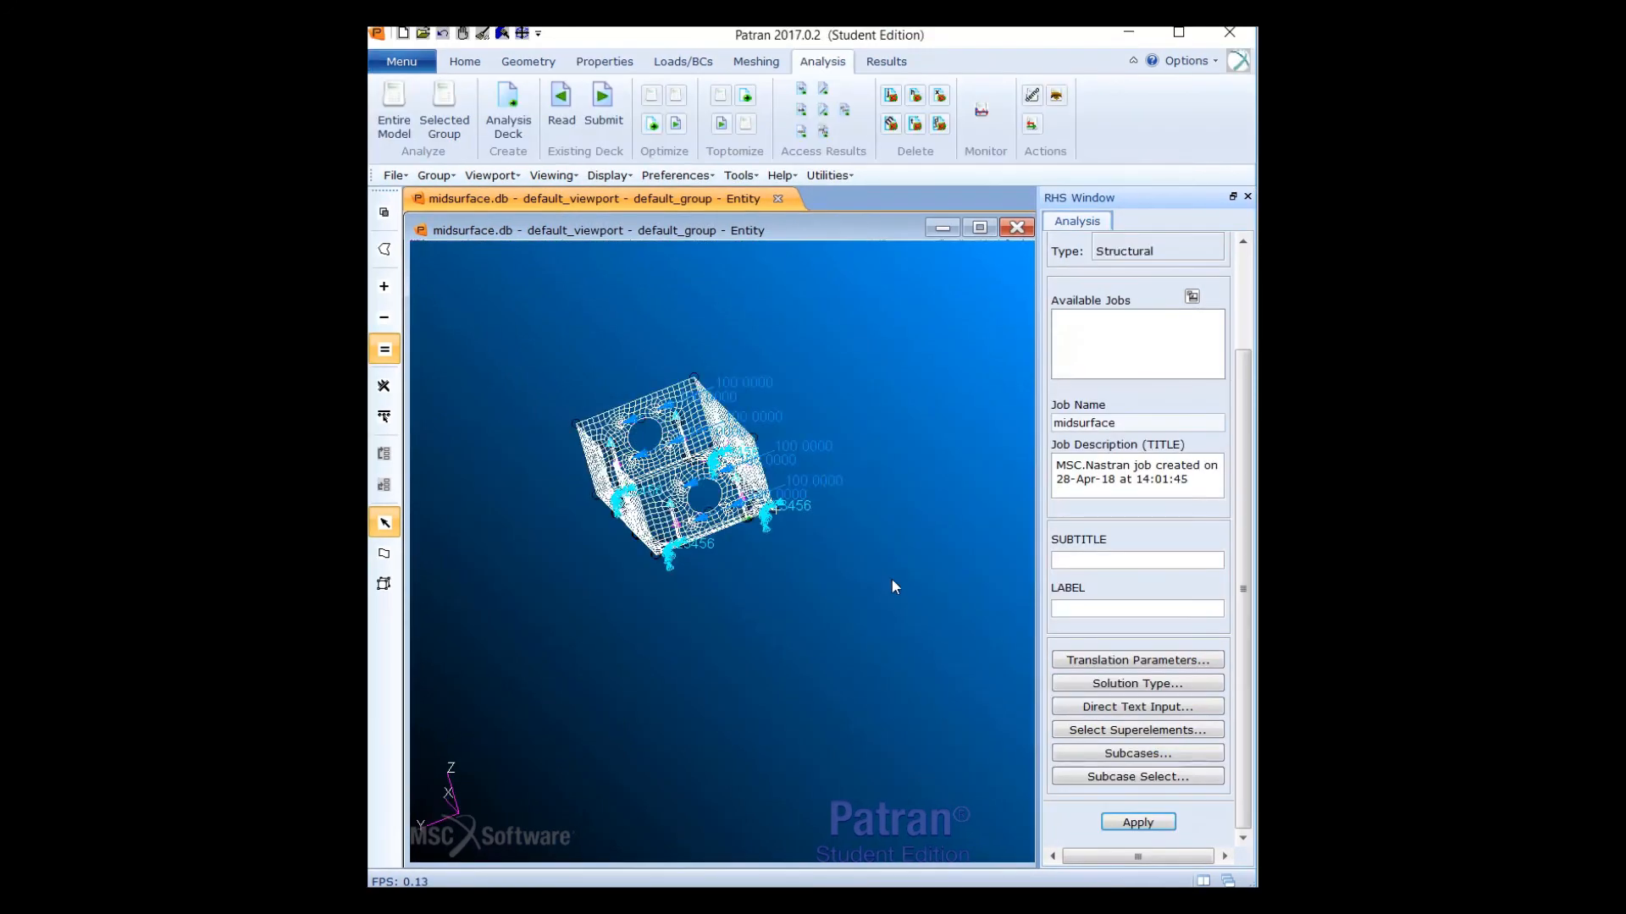
Accept the displacement, stress and SPC force output requests for the Default subcase, and submit the full-run analysis of the entire model
{"action": "middle_click_drag", "start_coordinate": [891, 578], "coordinate": [864, 554]}
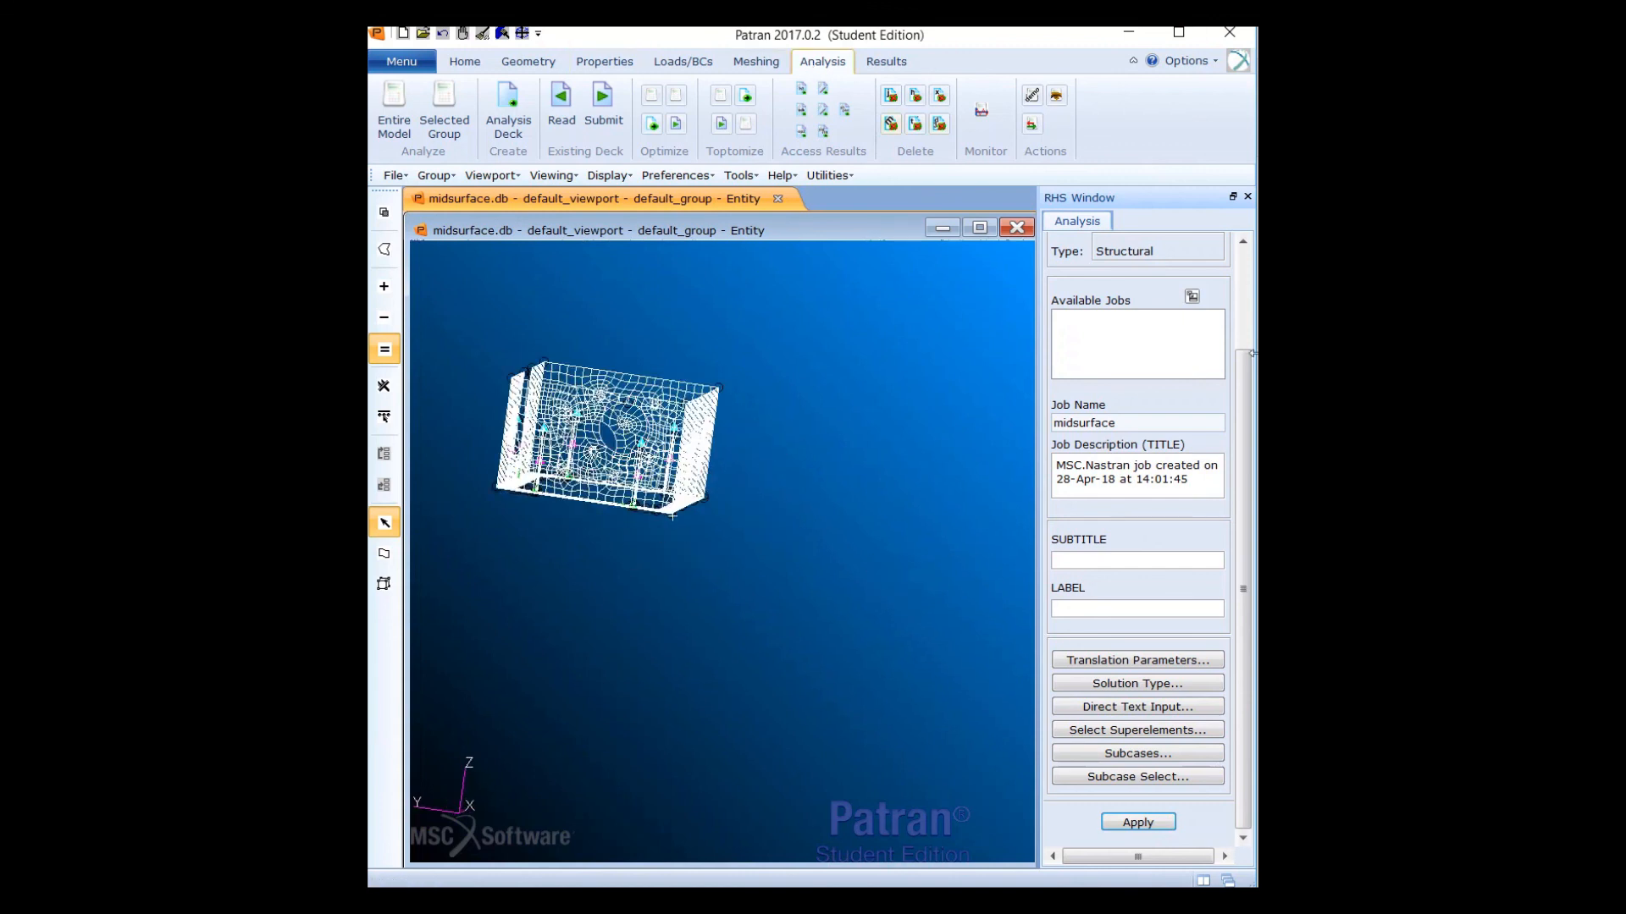
{"action": "left_click_drag", "start_coordinate": [1247, 388], "coordinate": [1211, 248]}
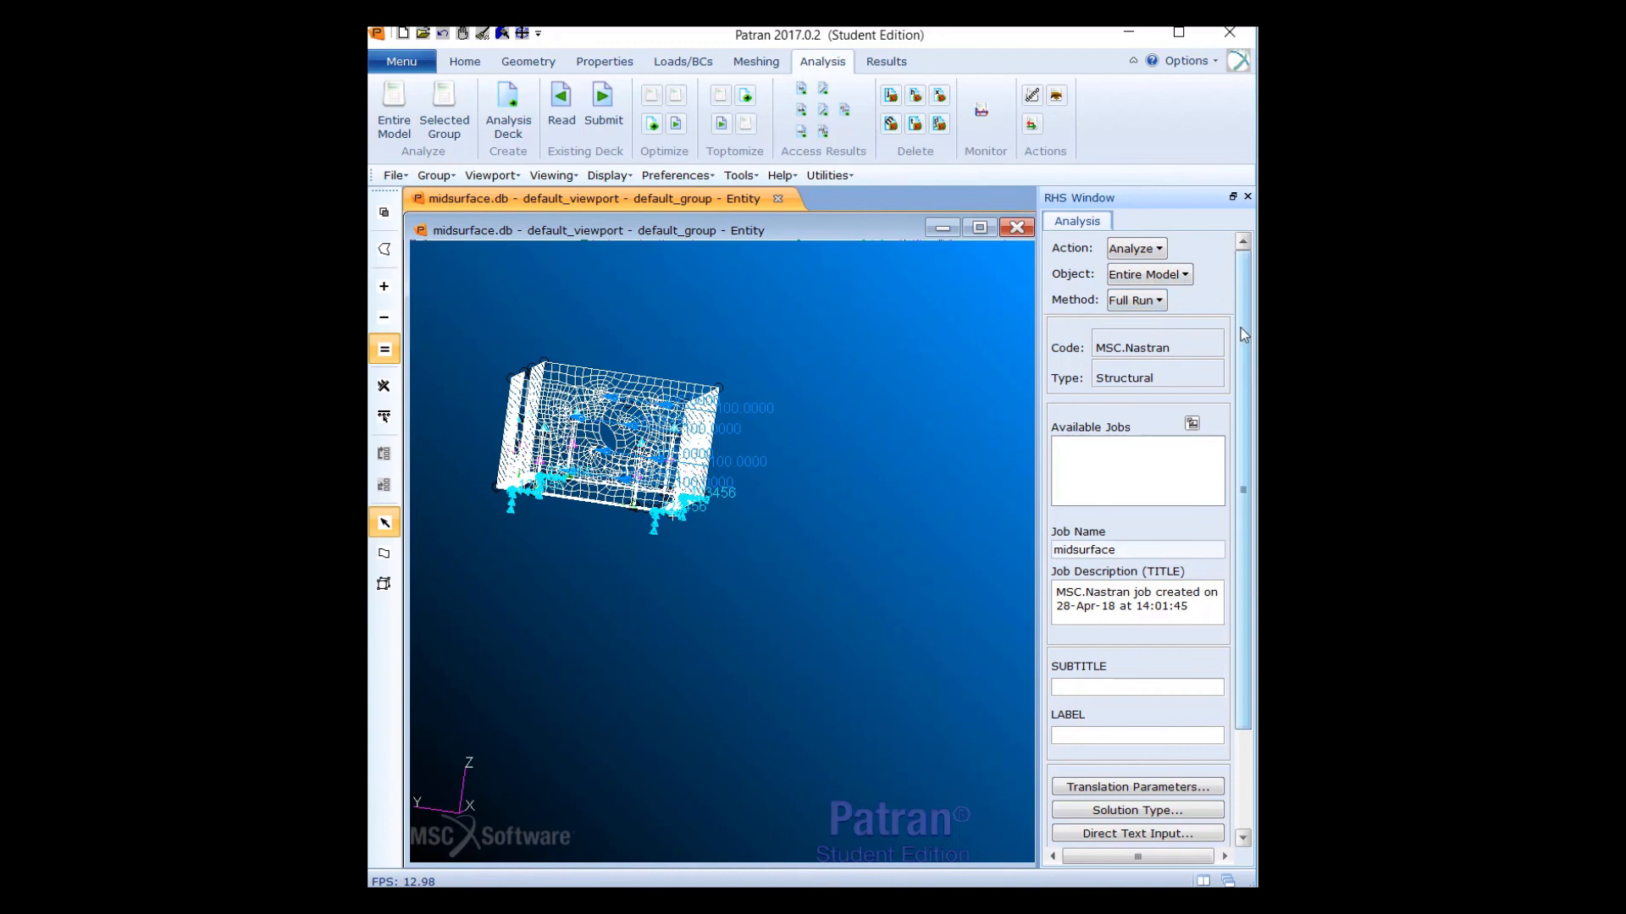
{"action": "scroll", "coordinate": [1219, 339], "scroll_direction": "down", "scroll_amount": 3}
{"action": "scroll", "coordinate": [1099, 485], "scroll_direction": "down", "scroll_amount": 1}
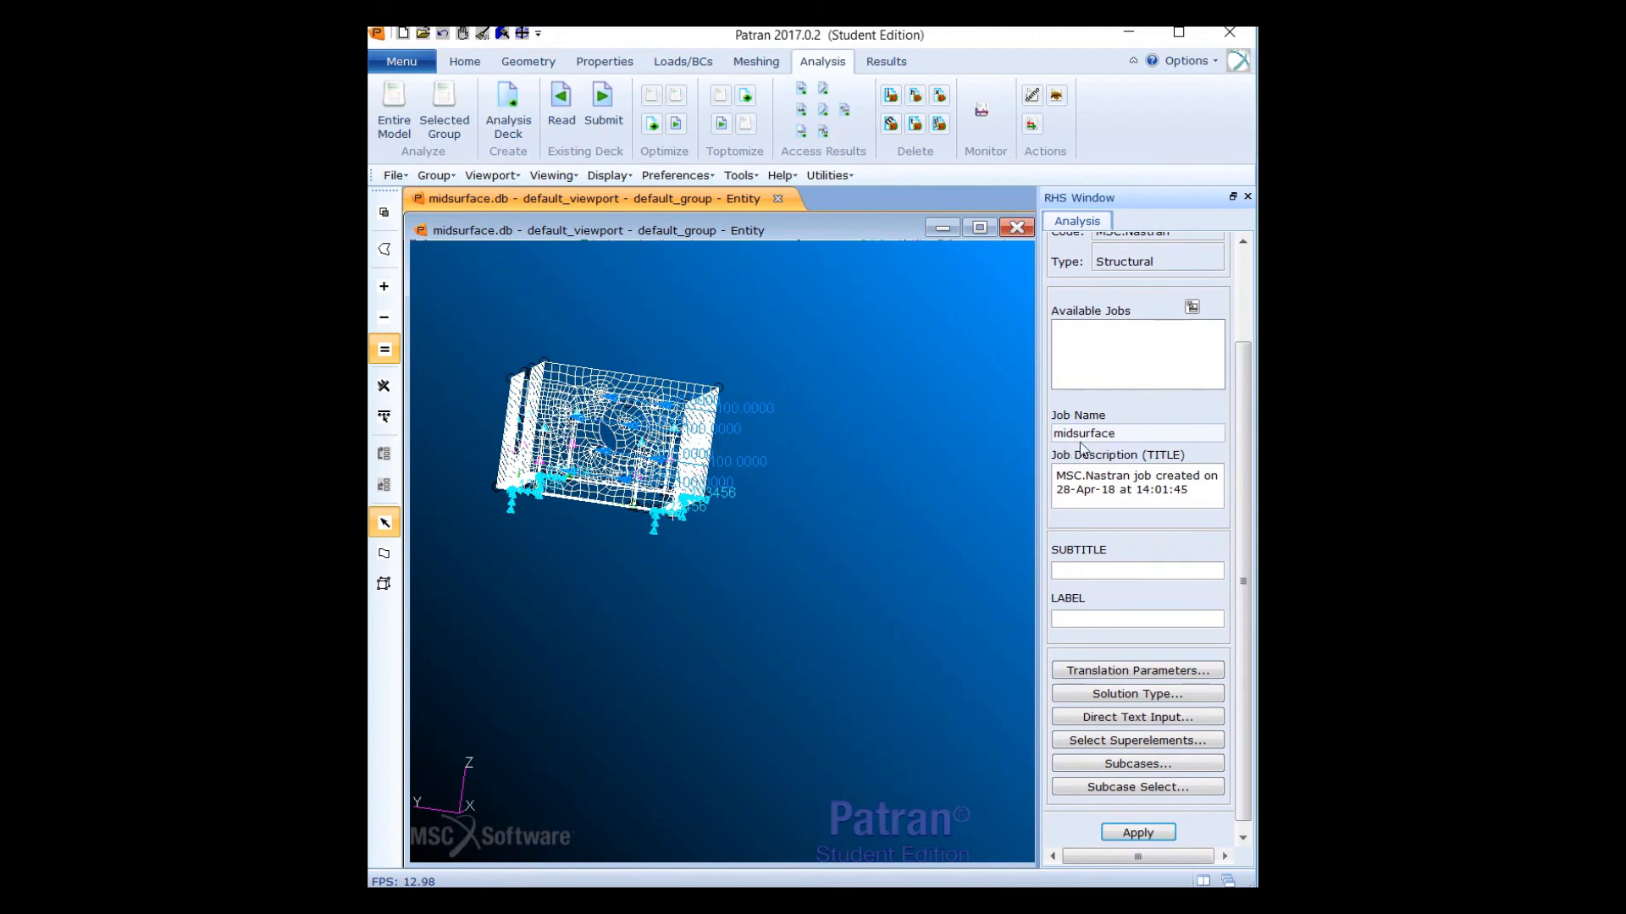
{"action": "scroll", "coordinate": [1245, 512], "scroll_direction": "down", "scroll_amount": 1}
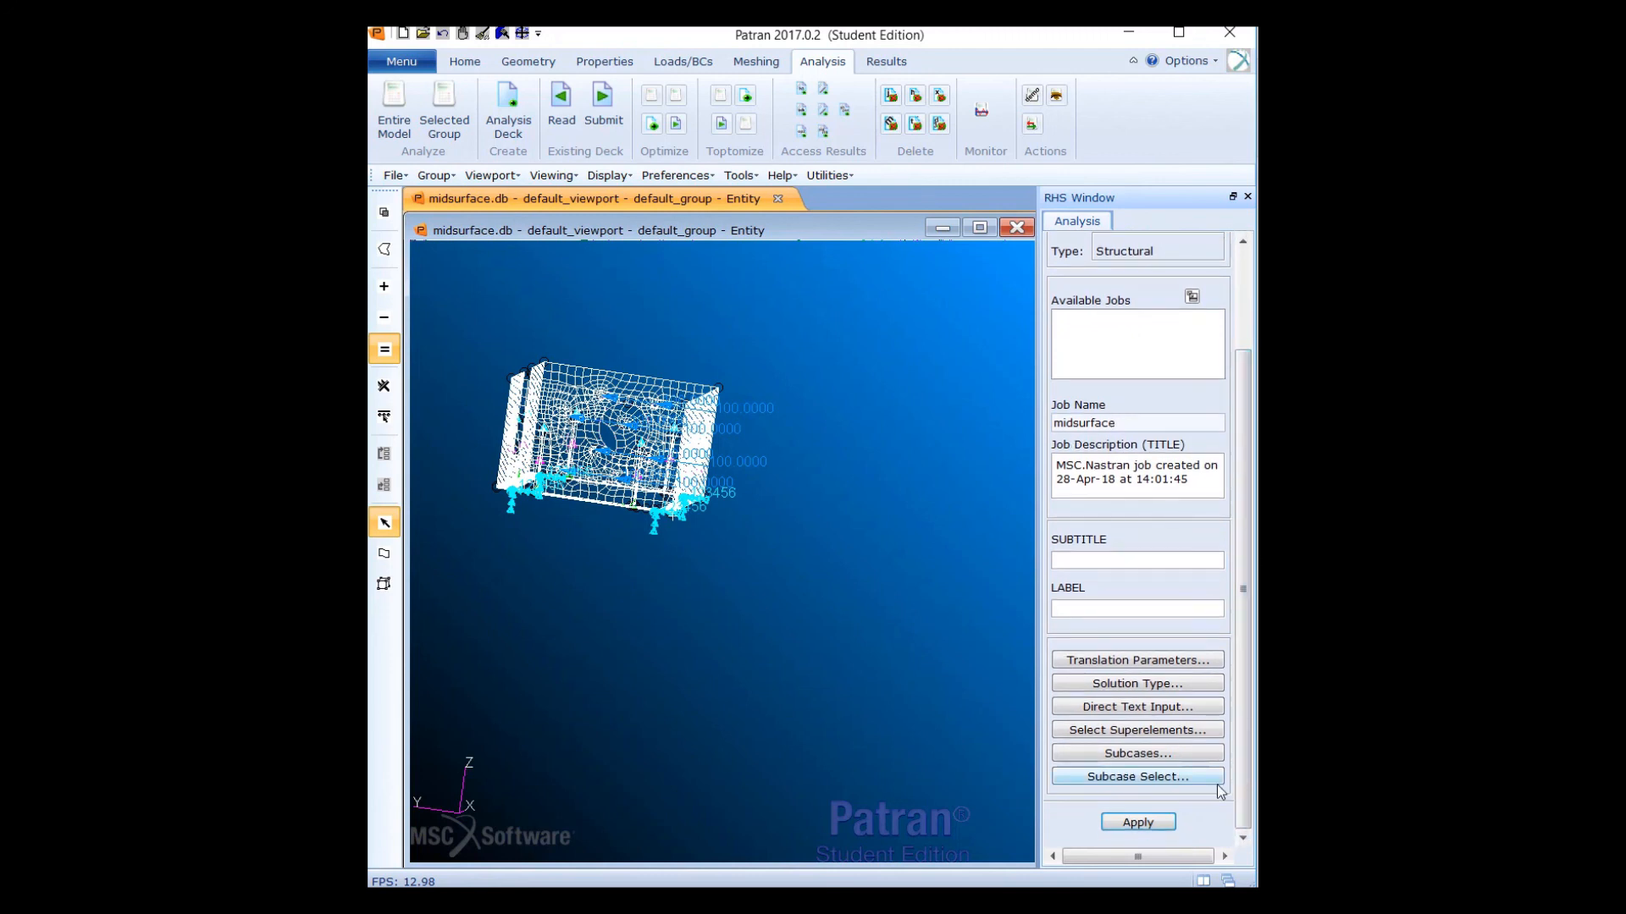
{"action": "left_click", "coordinate": [1153, 755]}
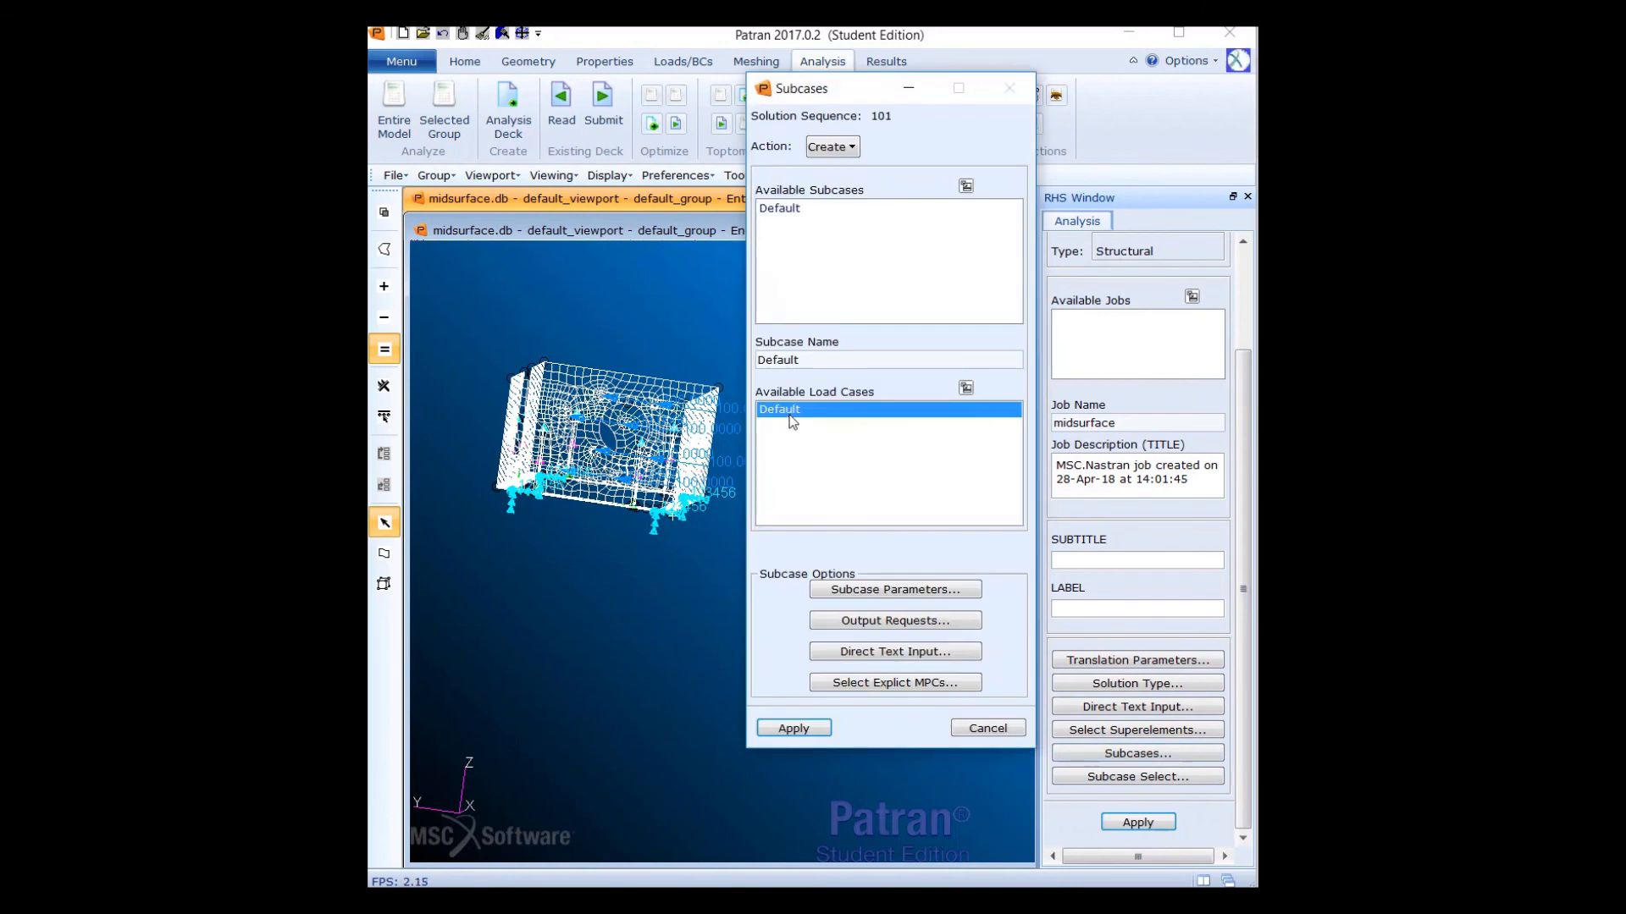
{"action": "left_click", "coordinate": [875, 628]}
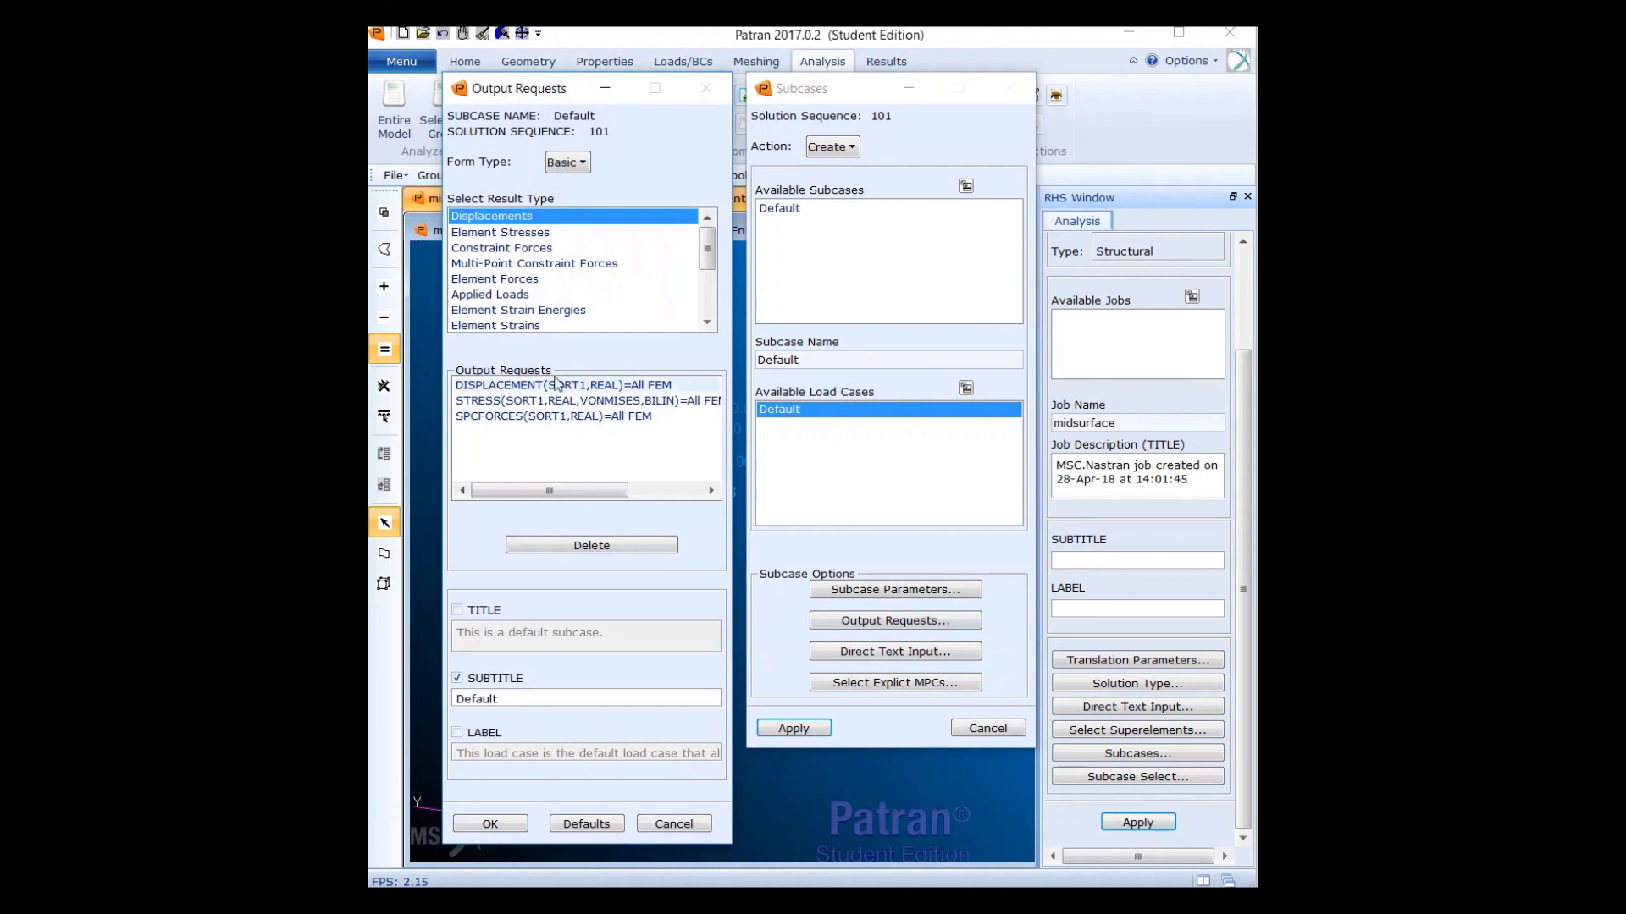
{"action": "left_click", "coordinate": [512, 405]}
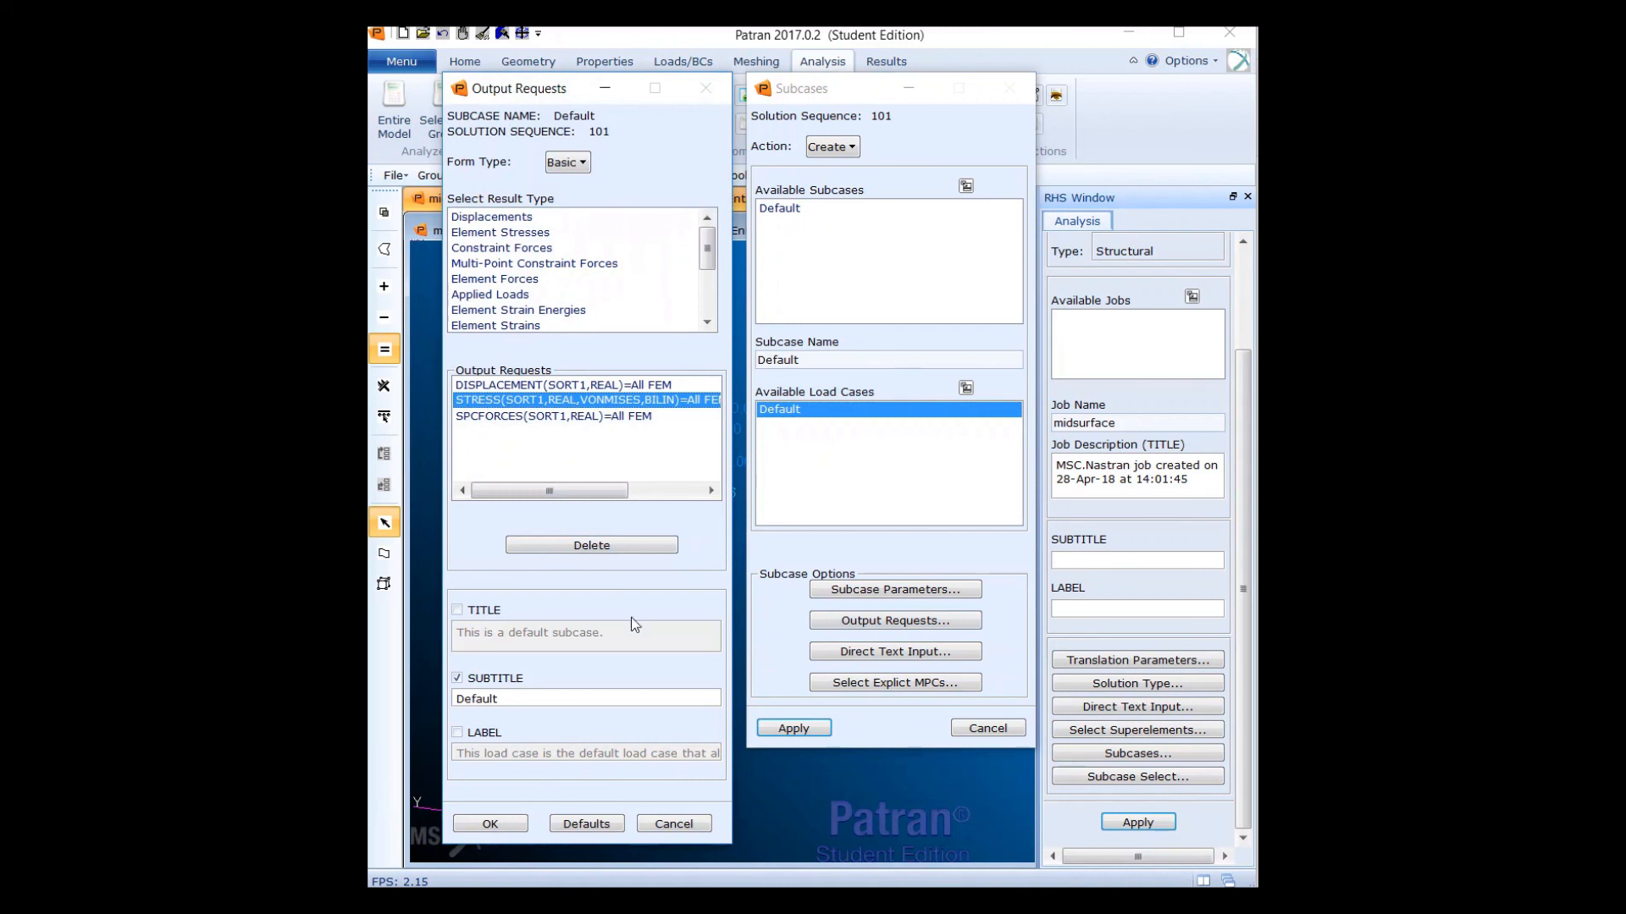
{"action": "left_click", "coordinate": [488, 818]}
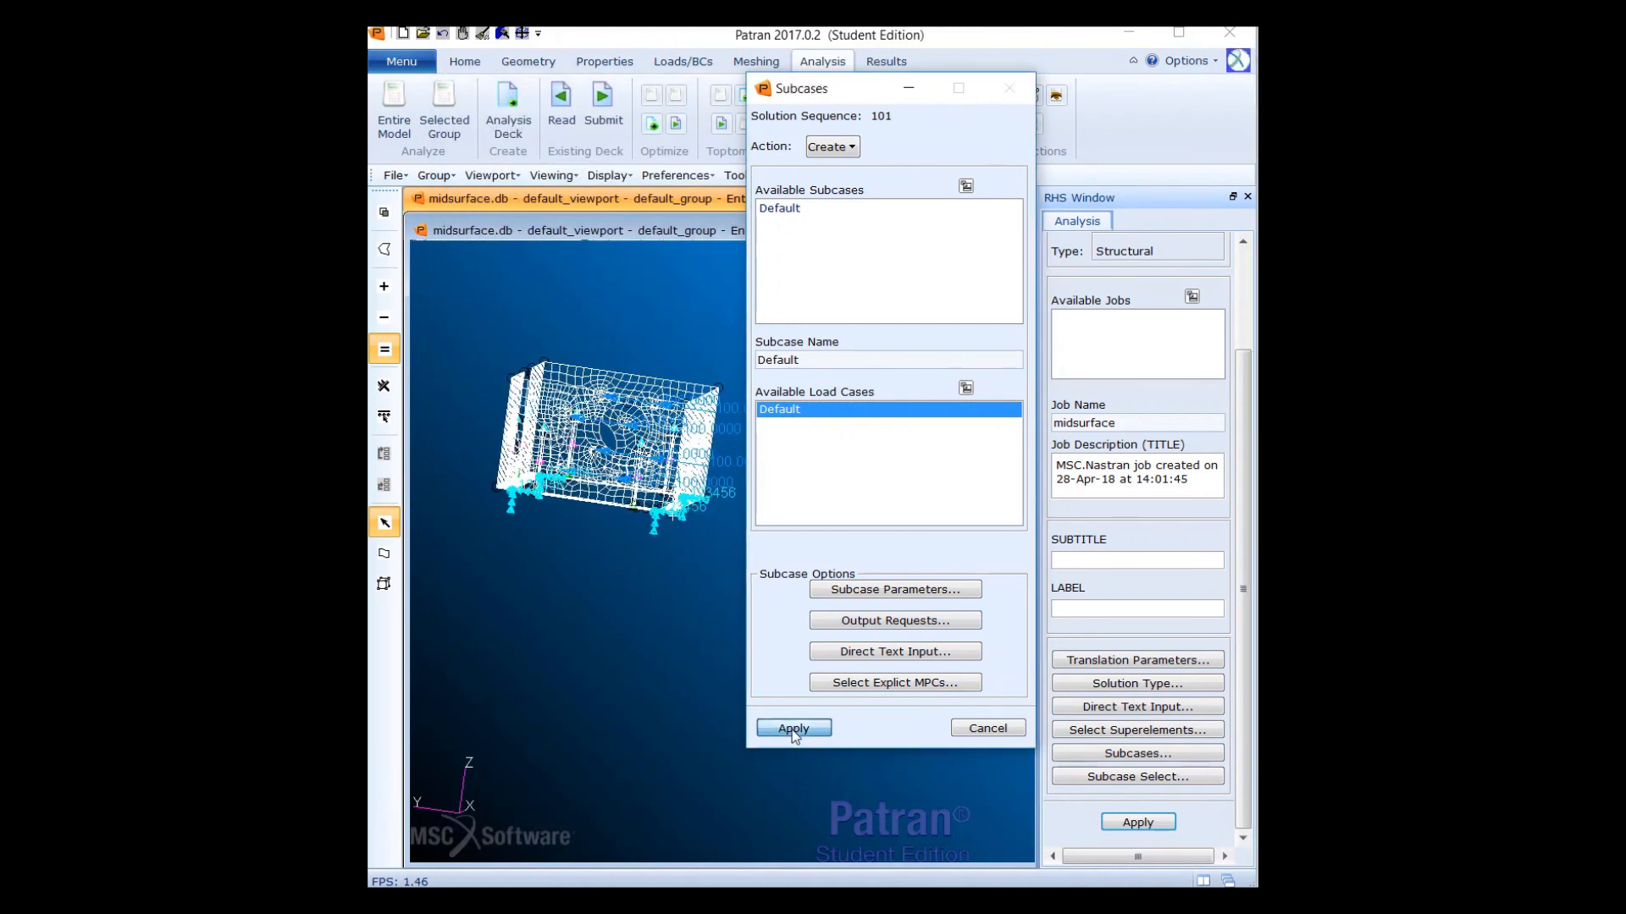
{"action": "left_click", "coordinate": [1116, 819]}
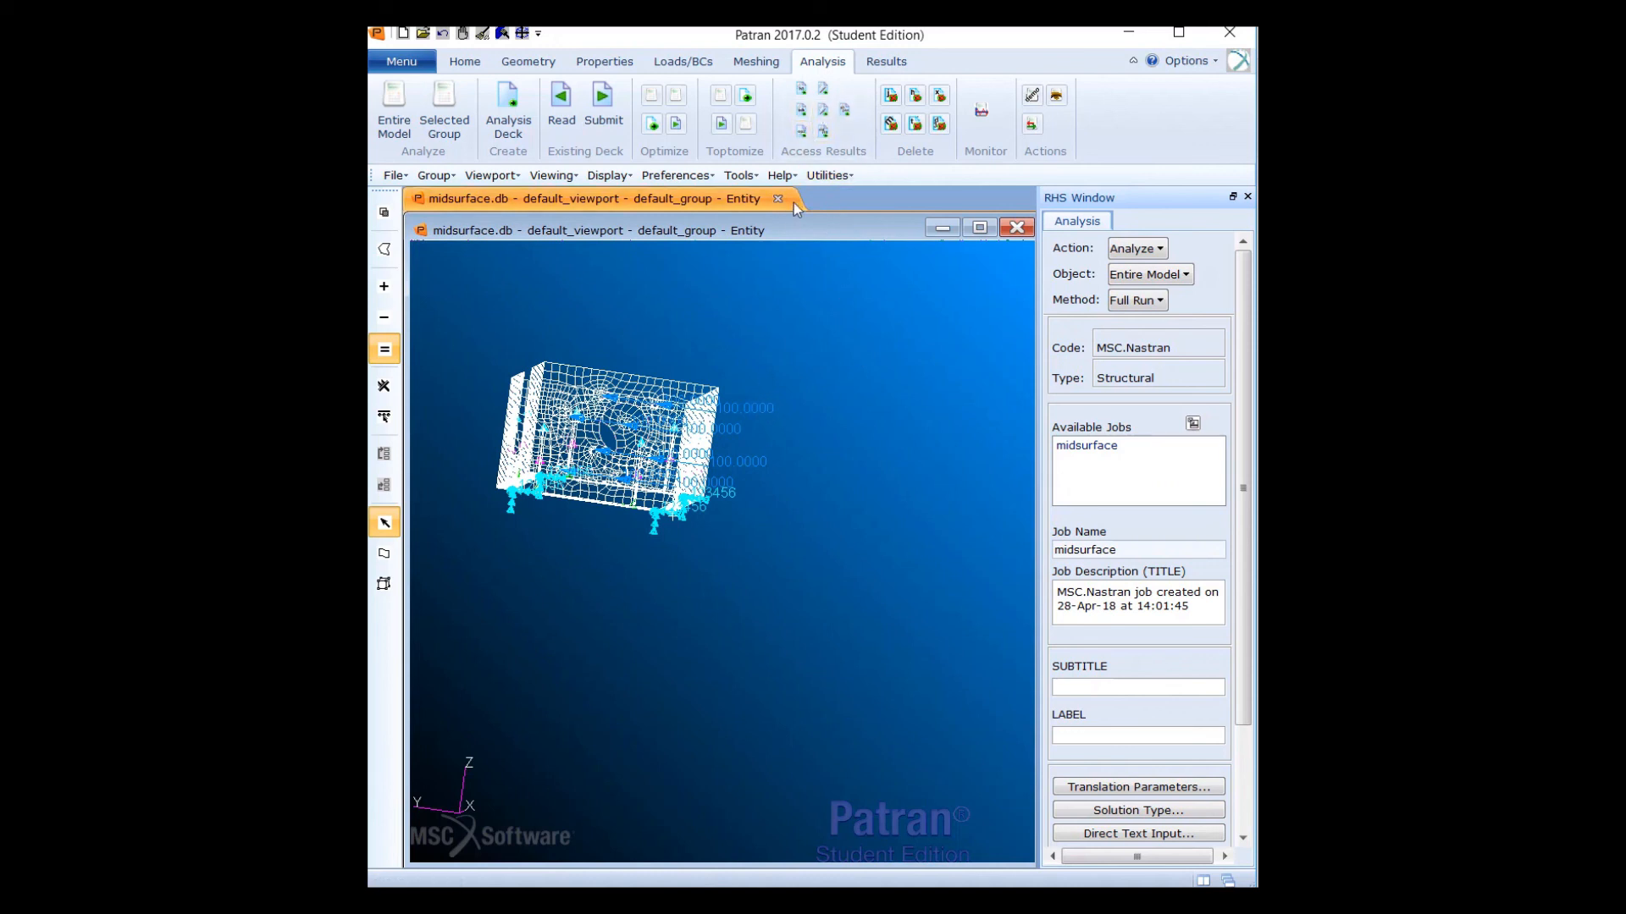
Attach the XDB result entities of the midsurface job to the database
{"action": "left_click", "coordinate": [805, 119]}
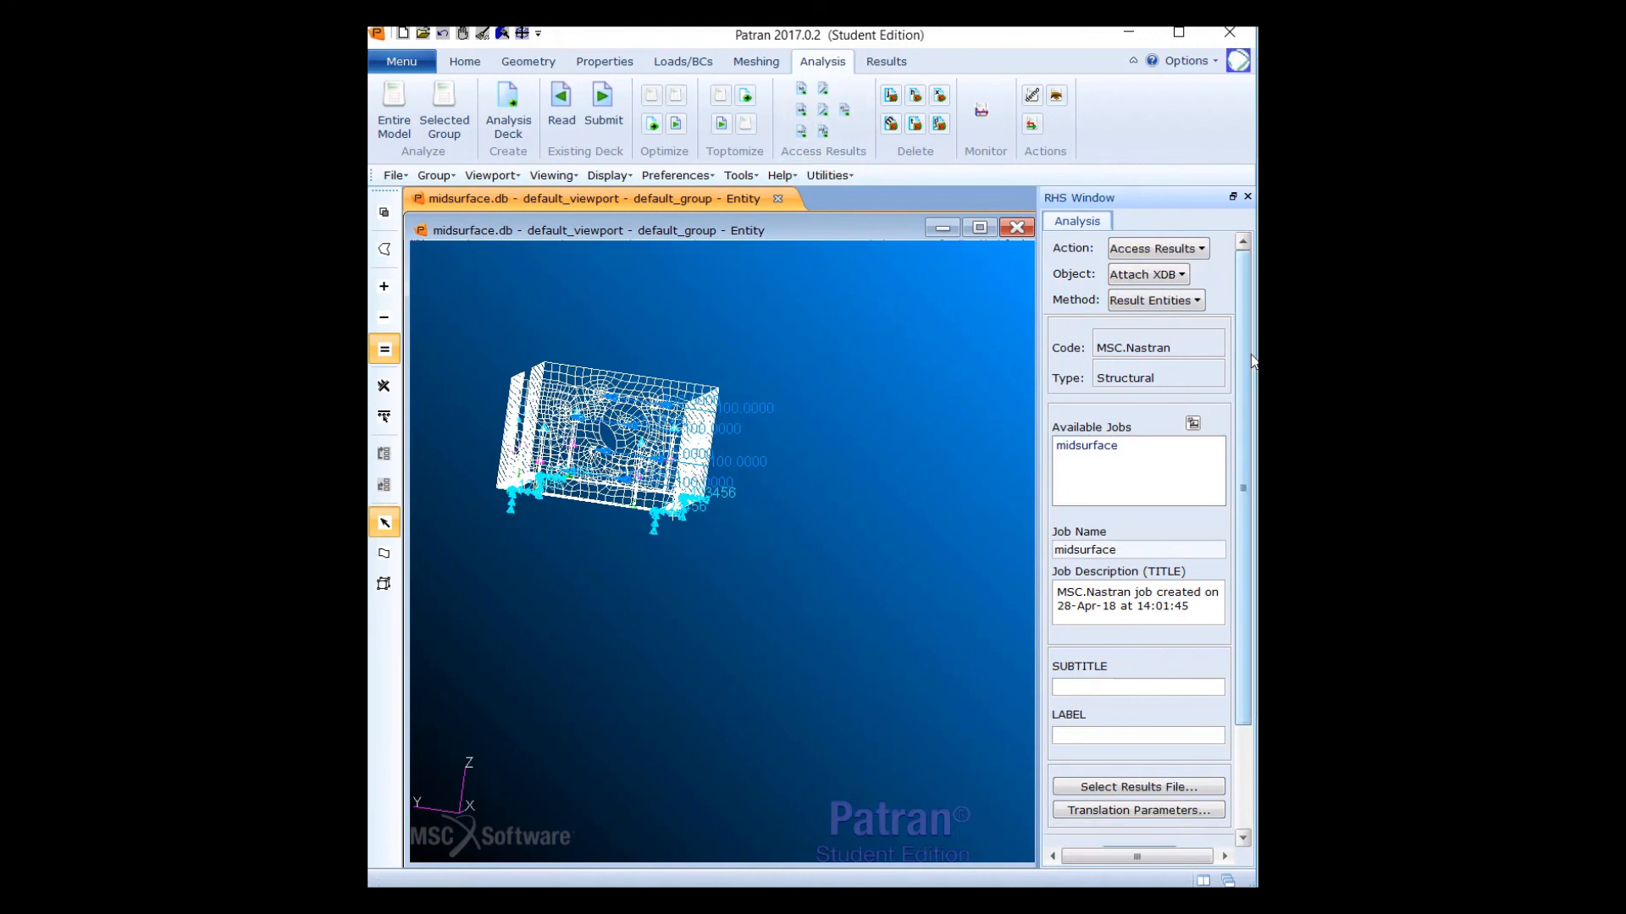
{"action": "scroll", "coordinate": [1253, 386], "scroll_direction": "down", "scroll_amount": 1}
{"action": "scroll", "coordinate": [1252, 389], "scroll_direction": "down", "scroll_amount": 1}
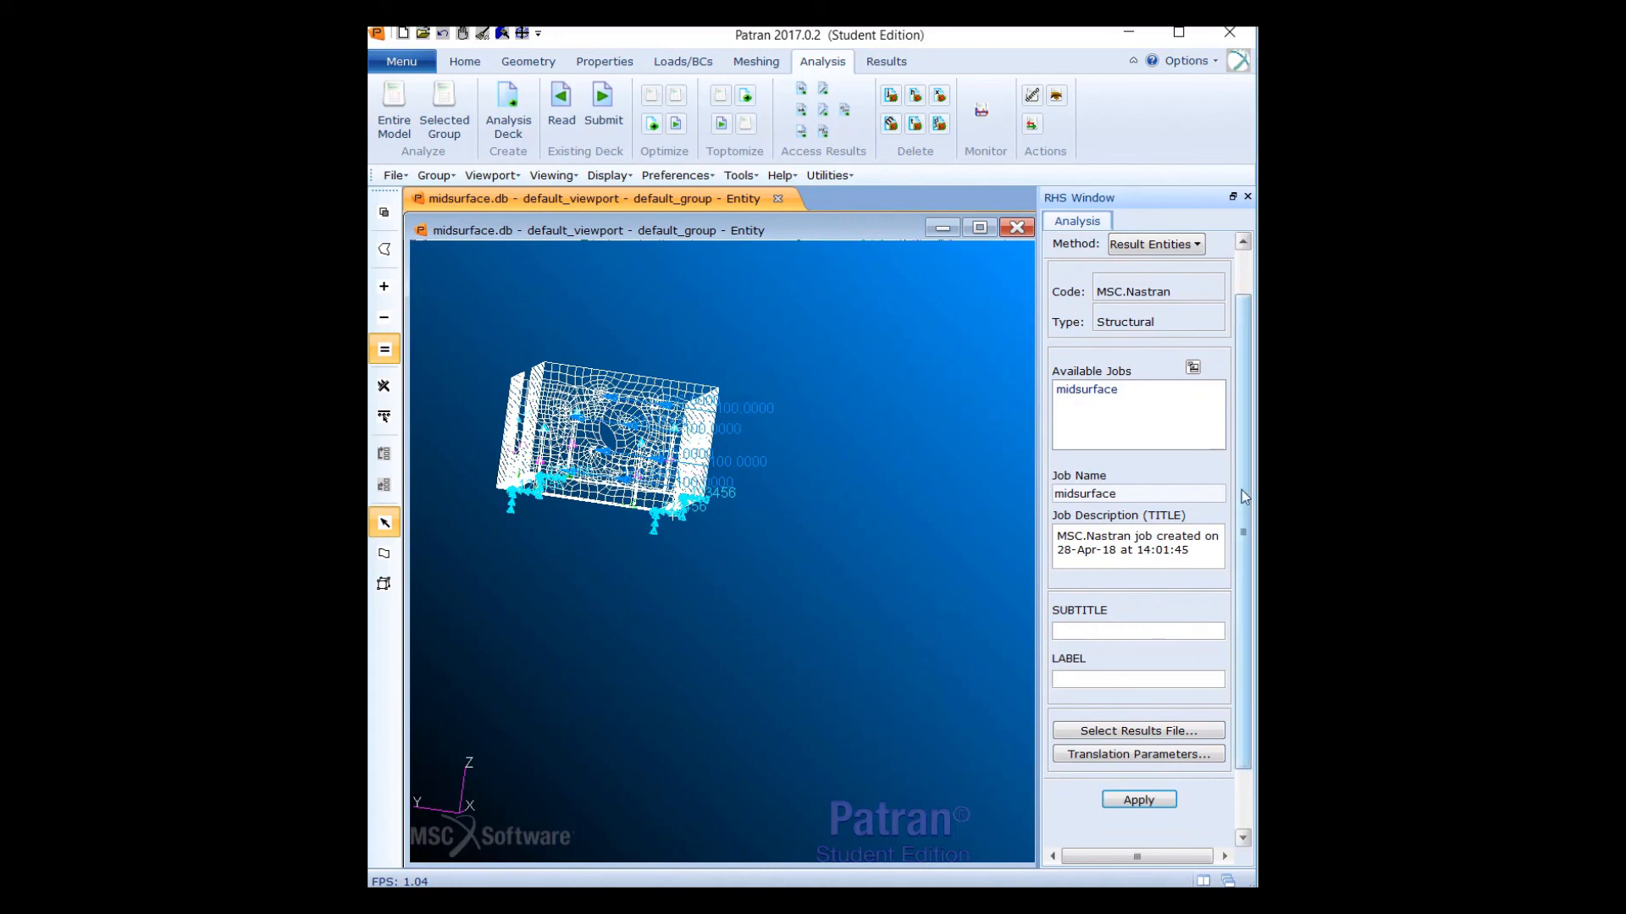
{"action": "left_click_drag", "start_coordinate": [1245, 490], "coordinate": [1257, 550]}
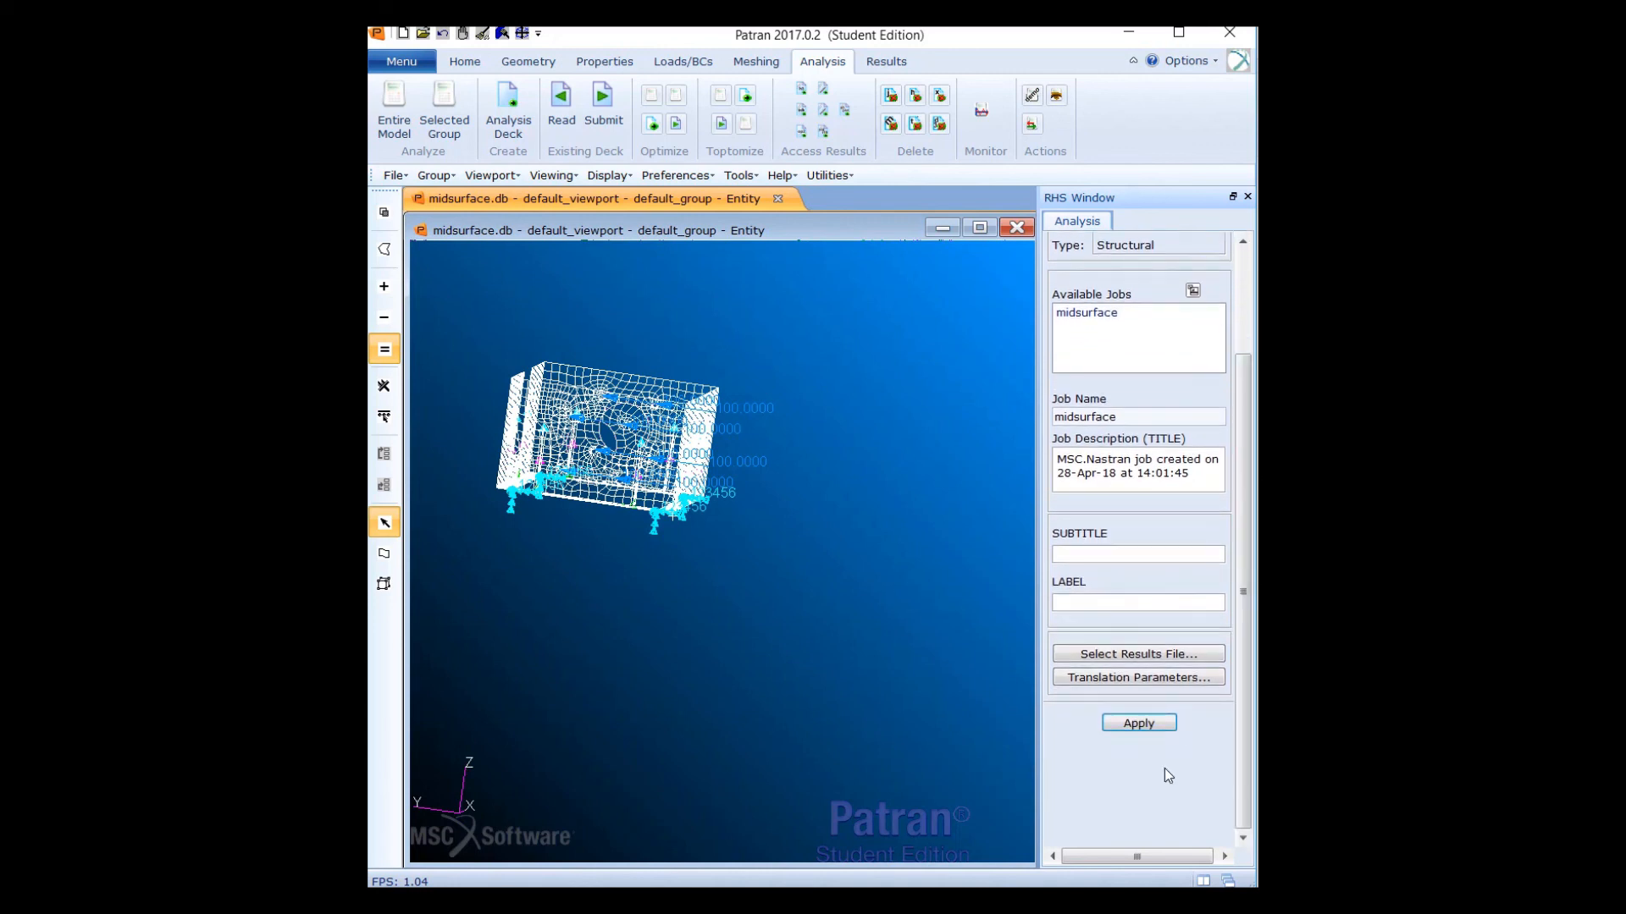
{"action": "left_click", "coordinate": [1150, 724]}
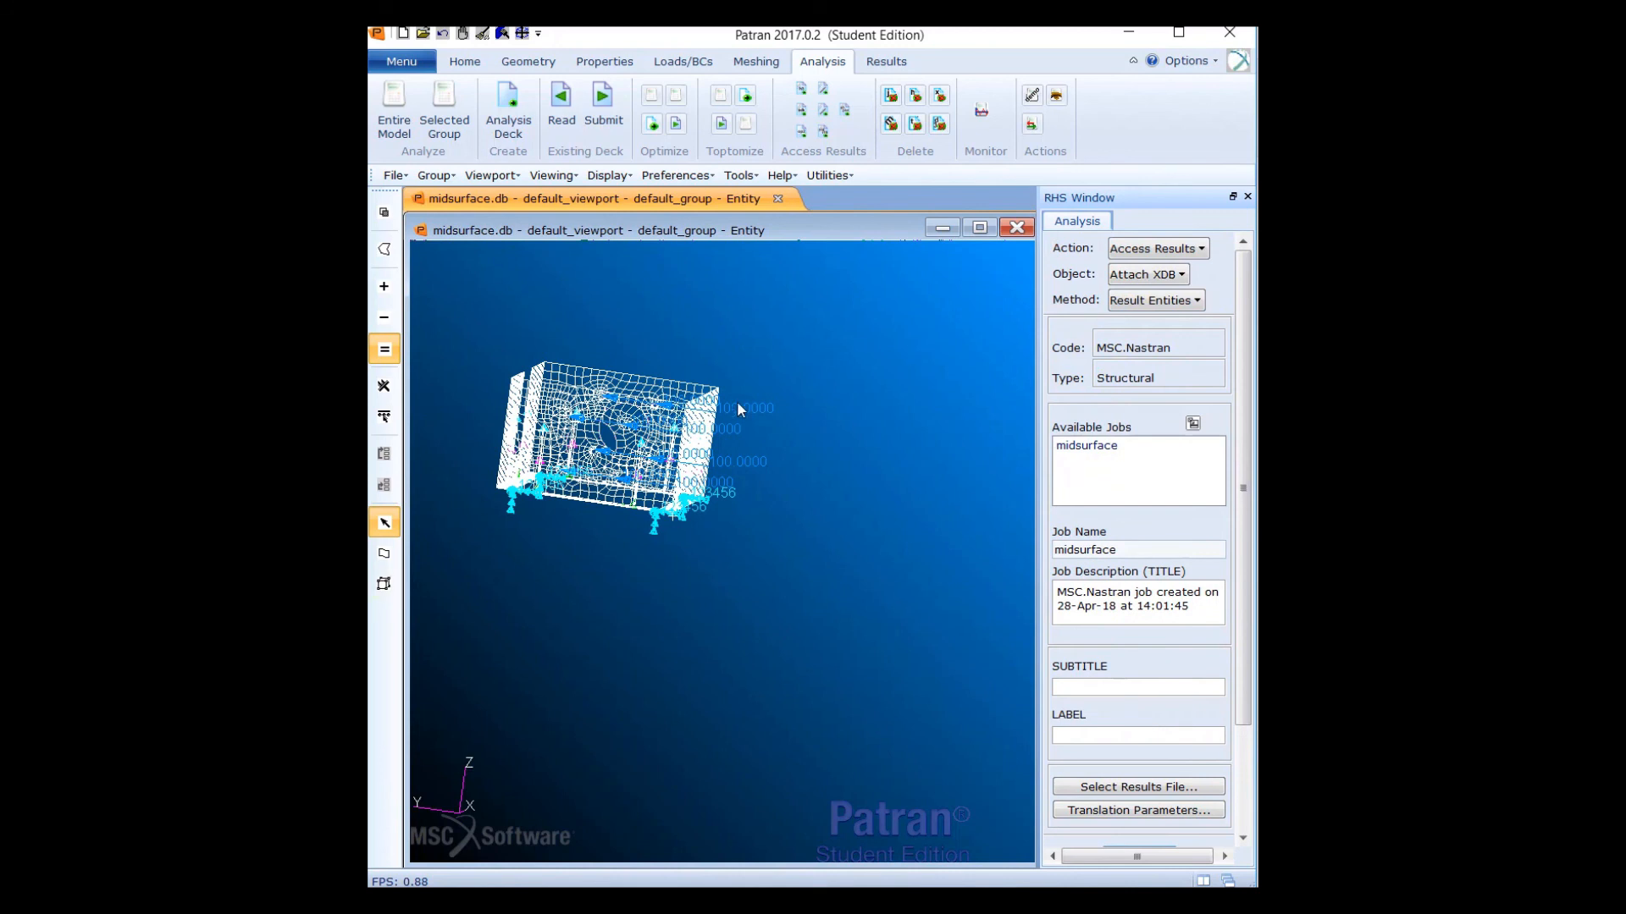
Create a deformation plot of the translational displacements for the static subcase, shown as resultant, and inspect the deformed box
{"action": "left_click", "coordinate": [889, 68]}
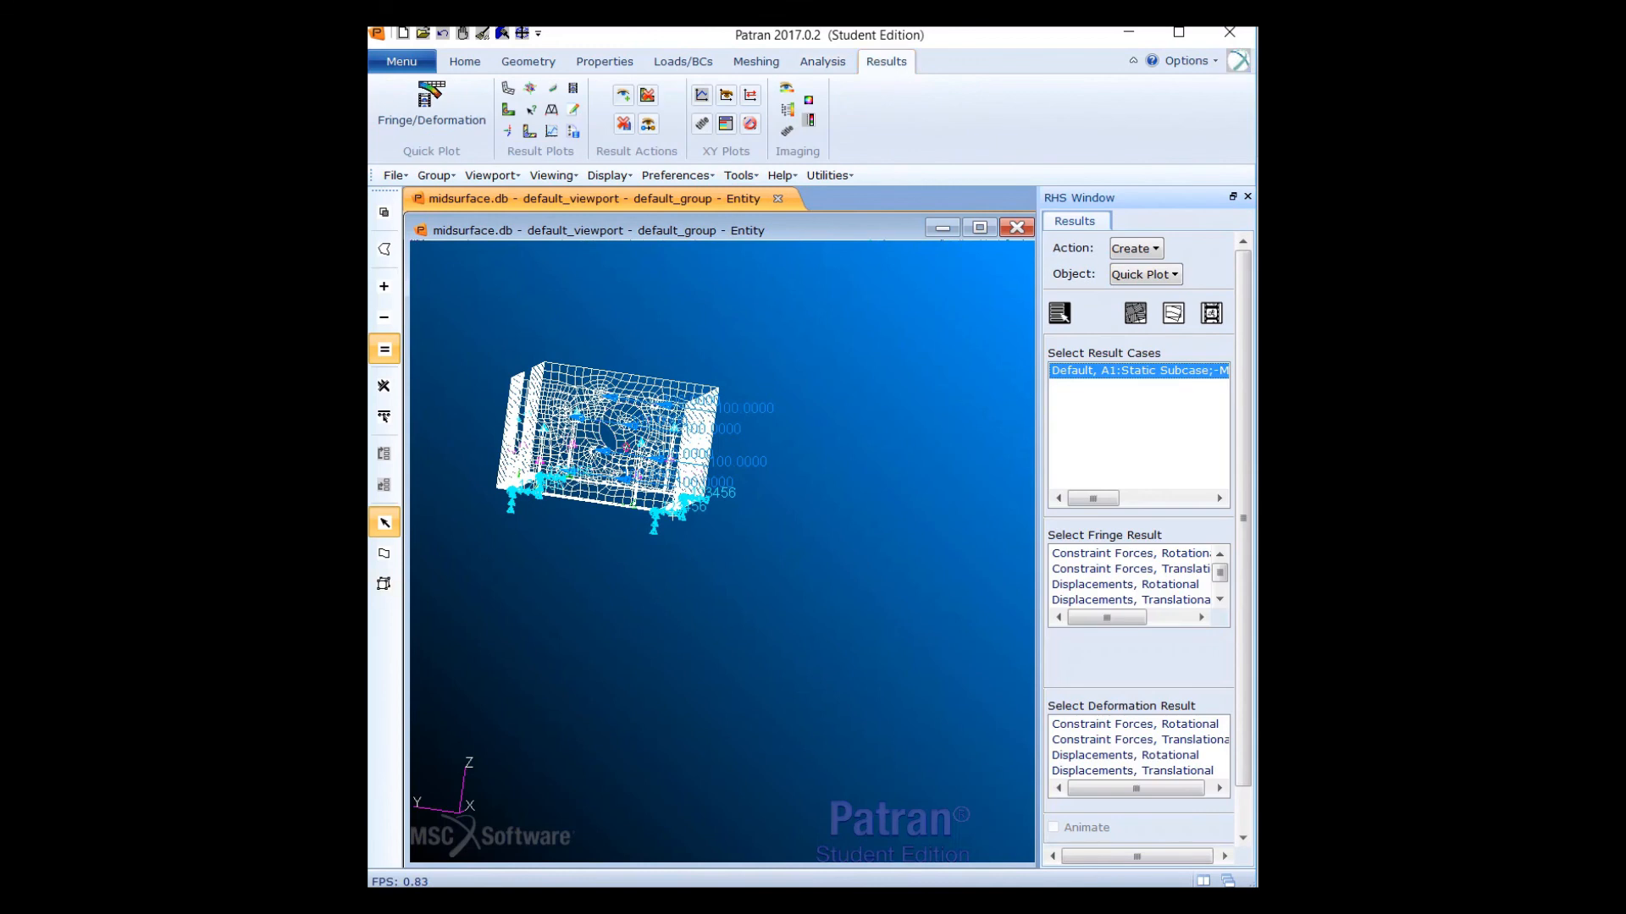
{"action": "middle_click_drag", "start_coordinate": [672, 514], "coordinate": [939, 371]}
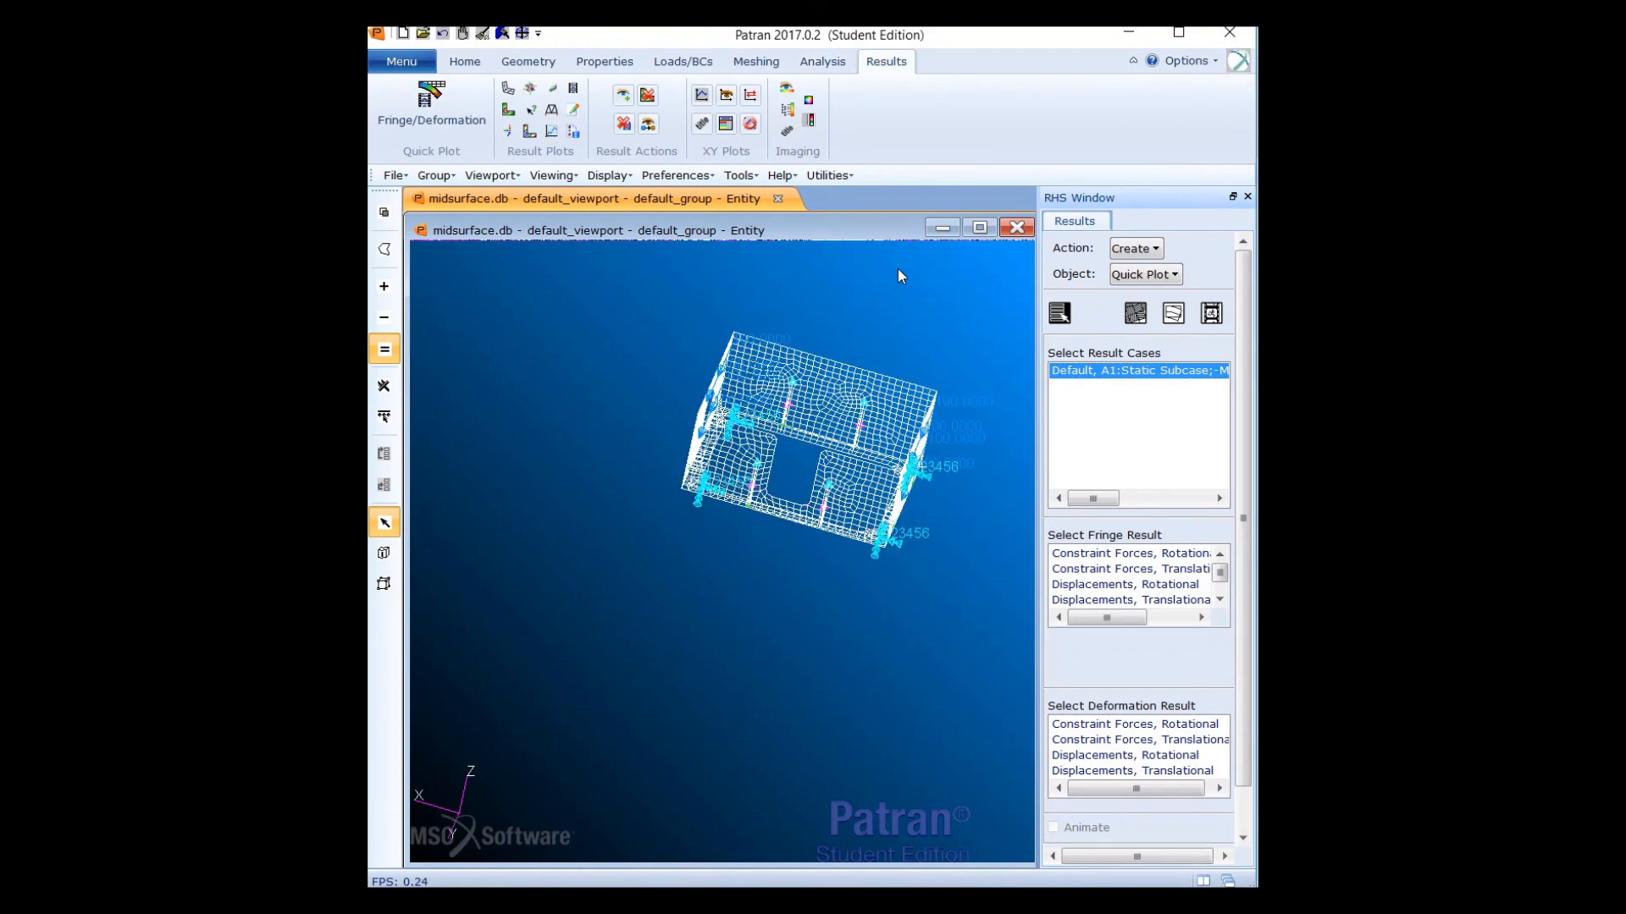
{"action": "left_click", "coordinate": [1166, 275]}
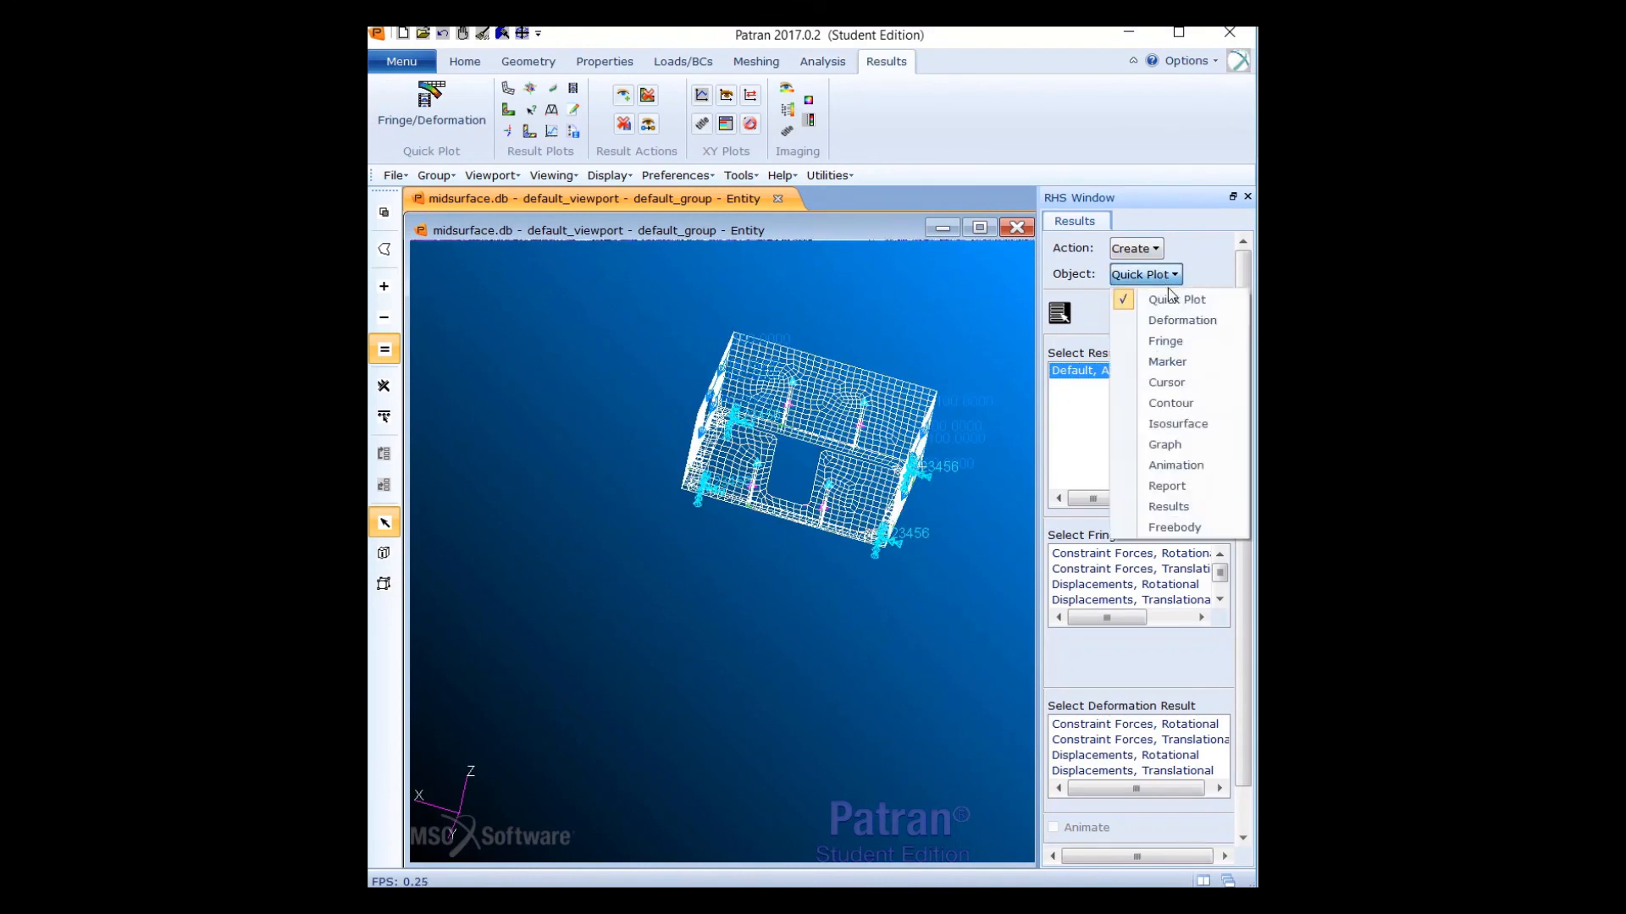
{"action": "left_click", "coordinate": [1172, 320]}
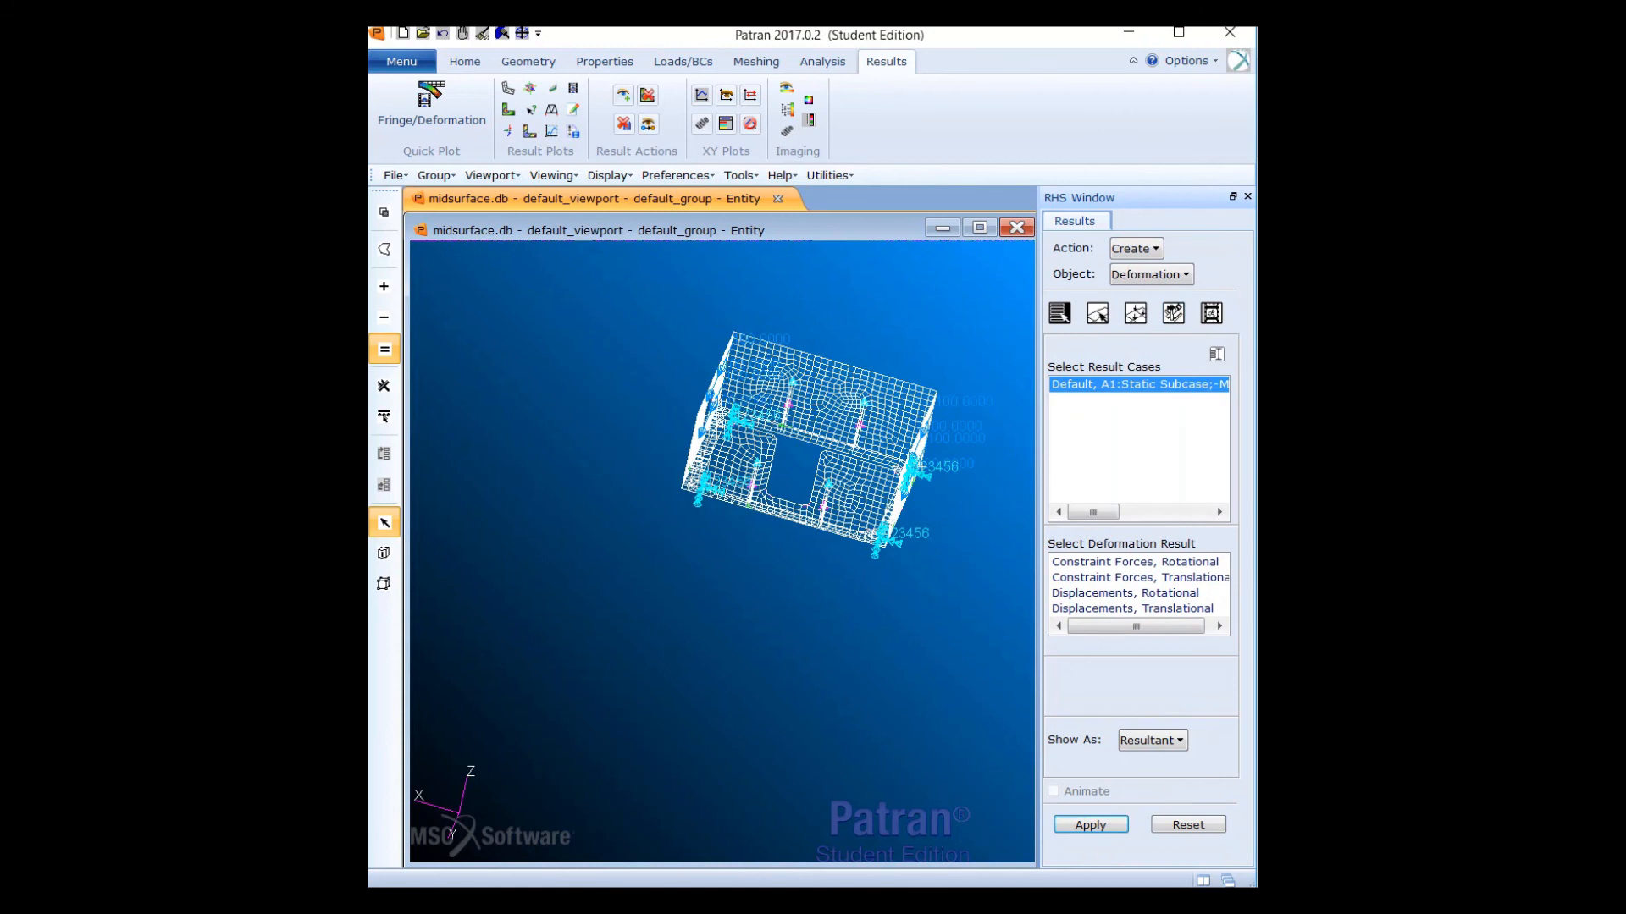
{"action": "left_click", "coordinate": [1176, 609]}
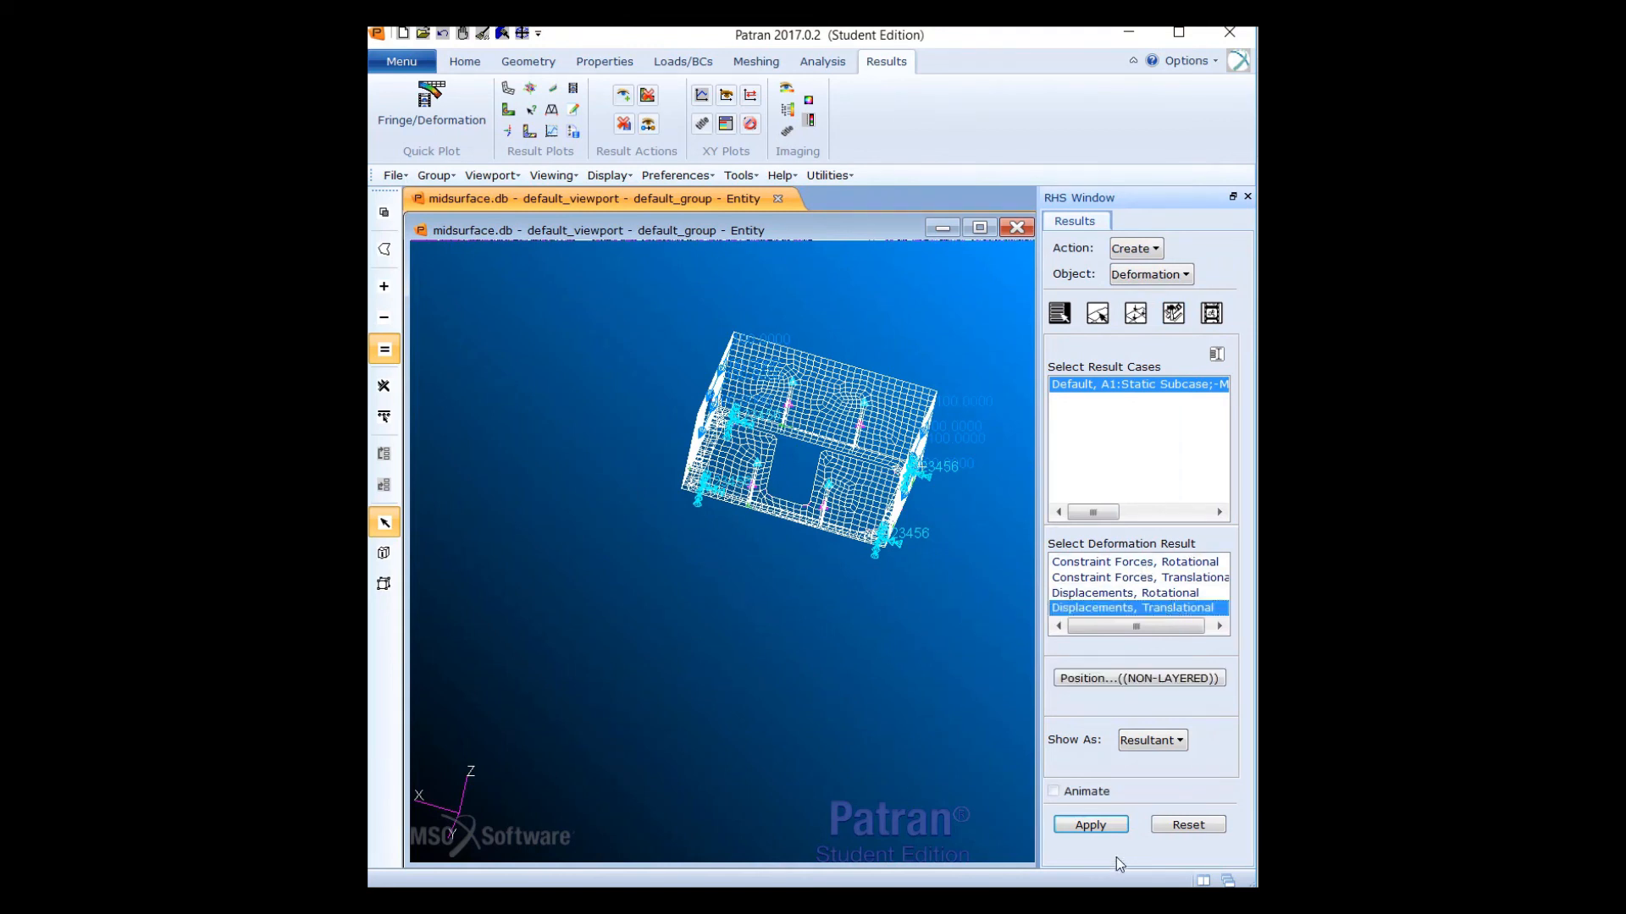
{"action": "left_click", "coordinate": [1111, 825]}
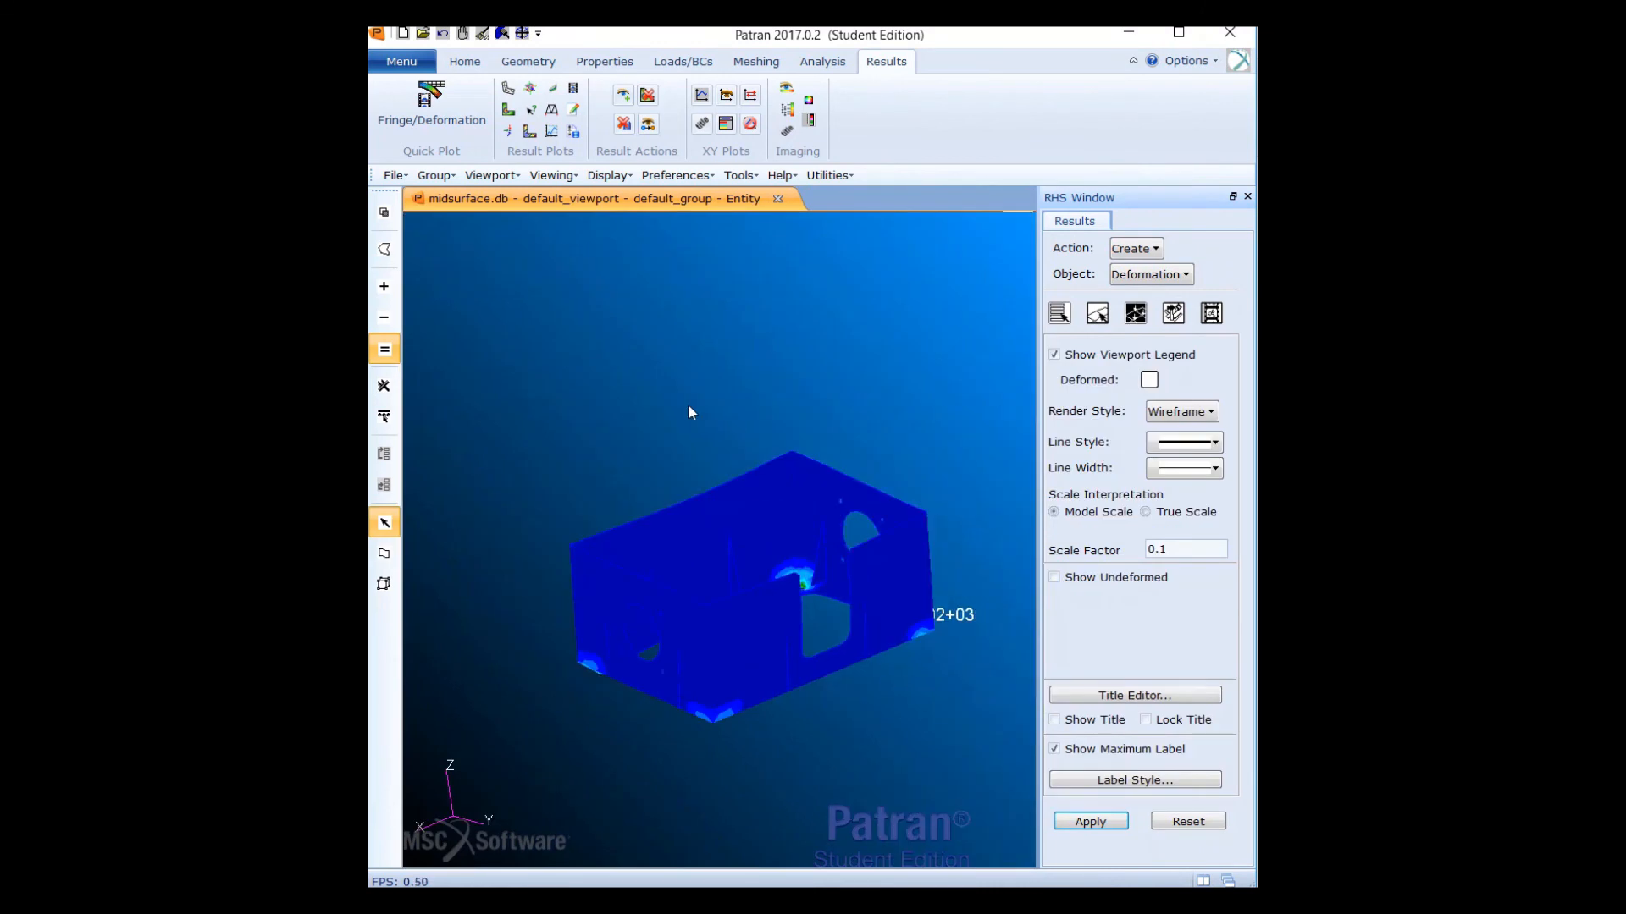
{"action": "middle_click_drag", "start_coordinate": [689, 413], "coordinate": [783, 460]}
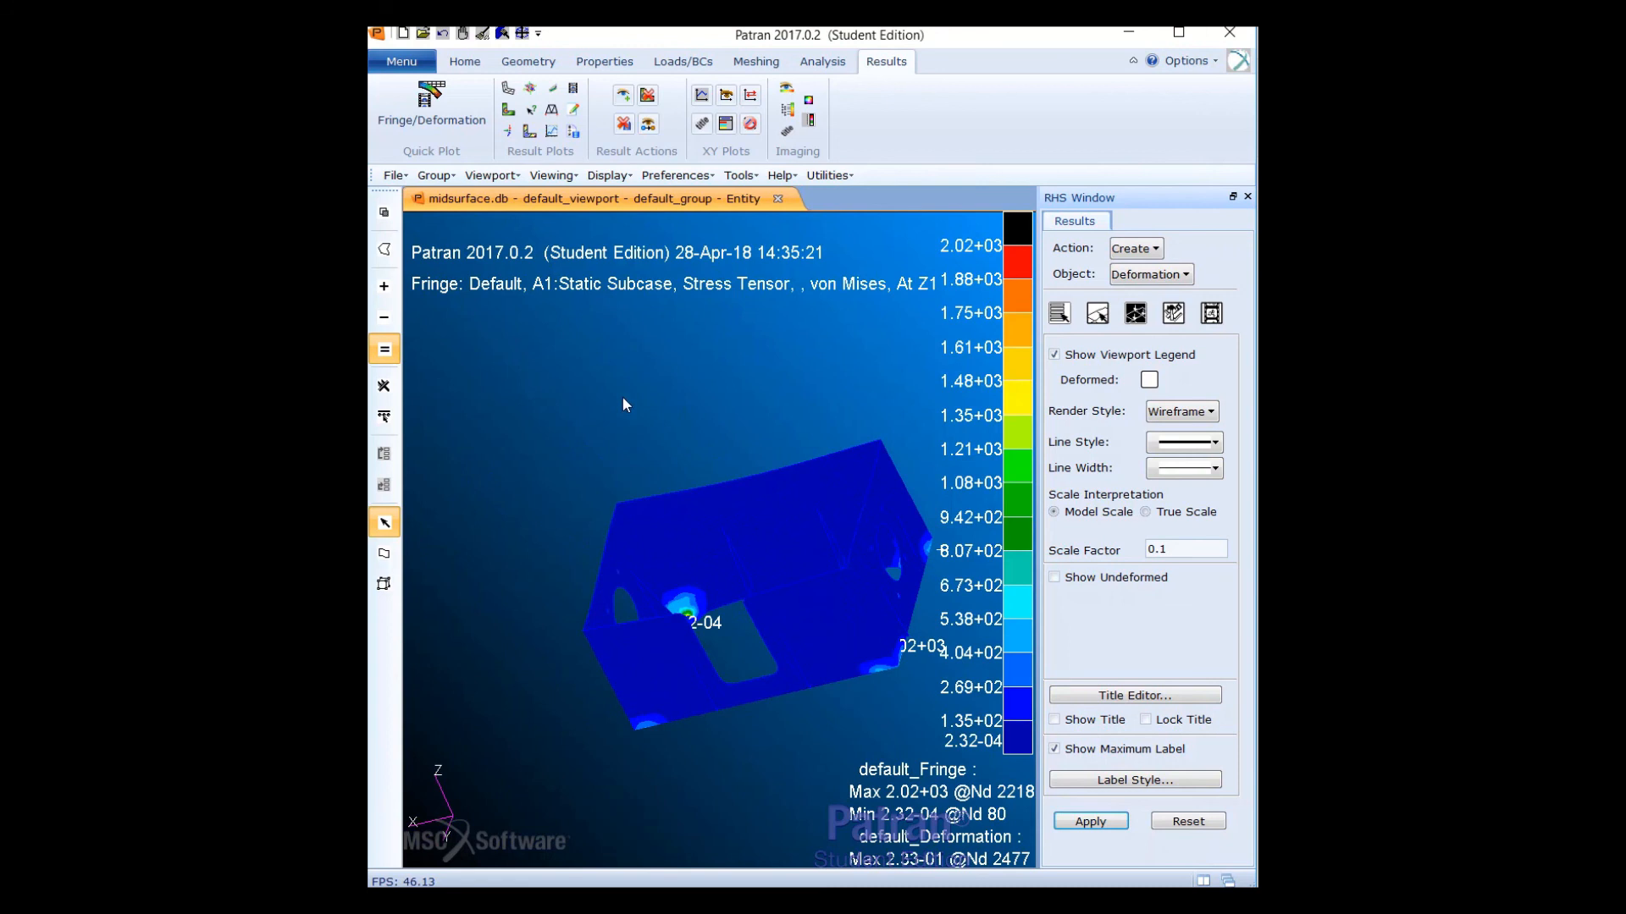
{"action": "middle_click_drag", "start_coordinate": [890, 420], "coordinate": [692, 318]}
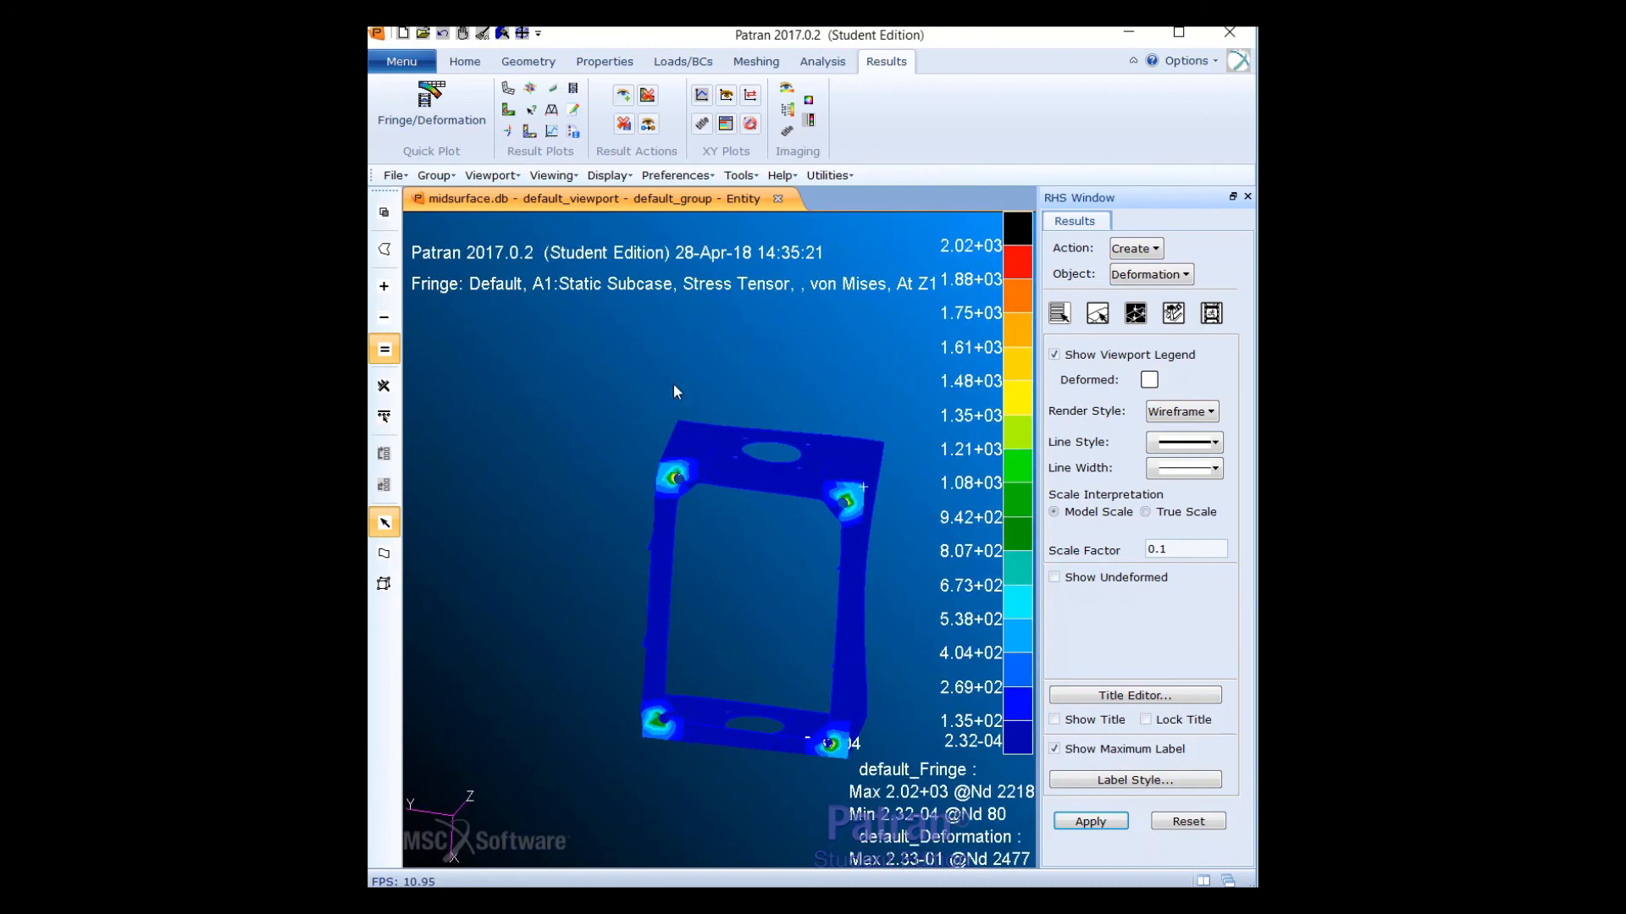